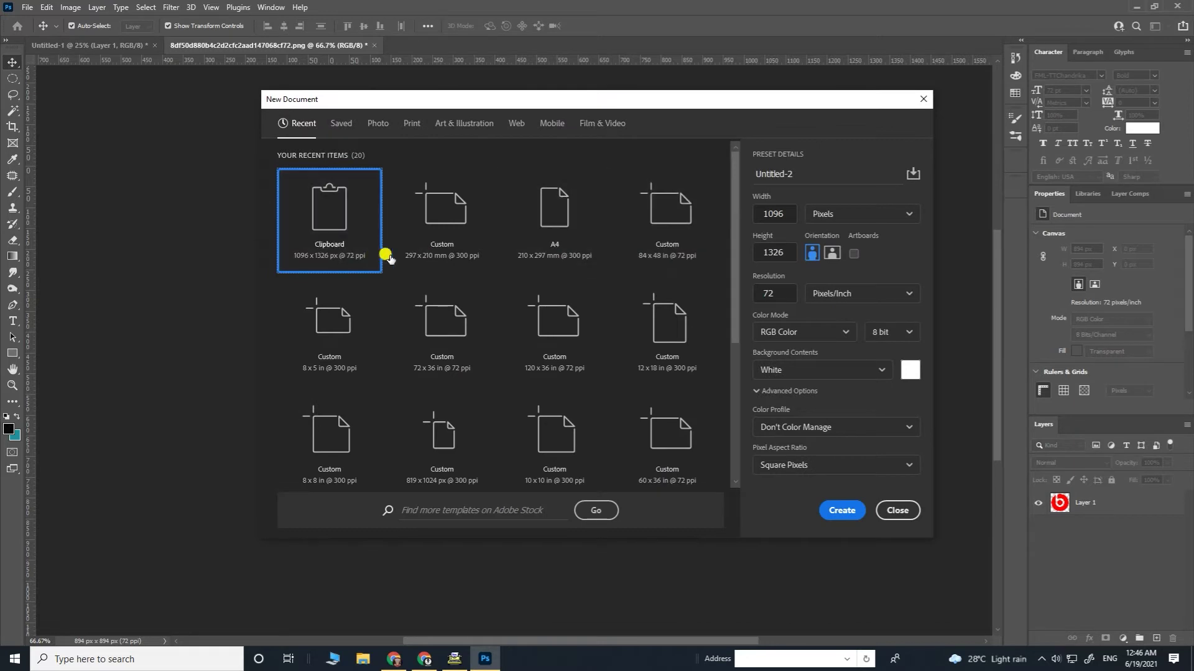
# Create an A4 document of 210 x 297 mm at 300 ppi and crop its height to 2772 px.
pyautogui.click(581, 226)
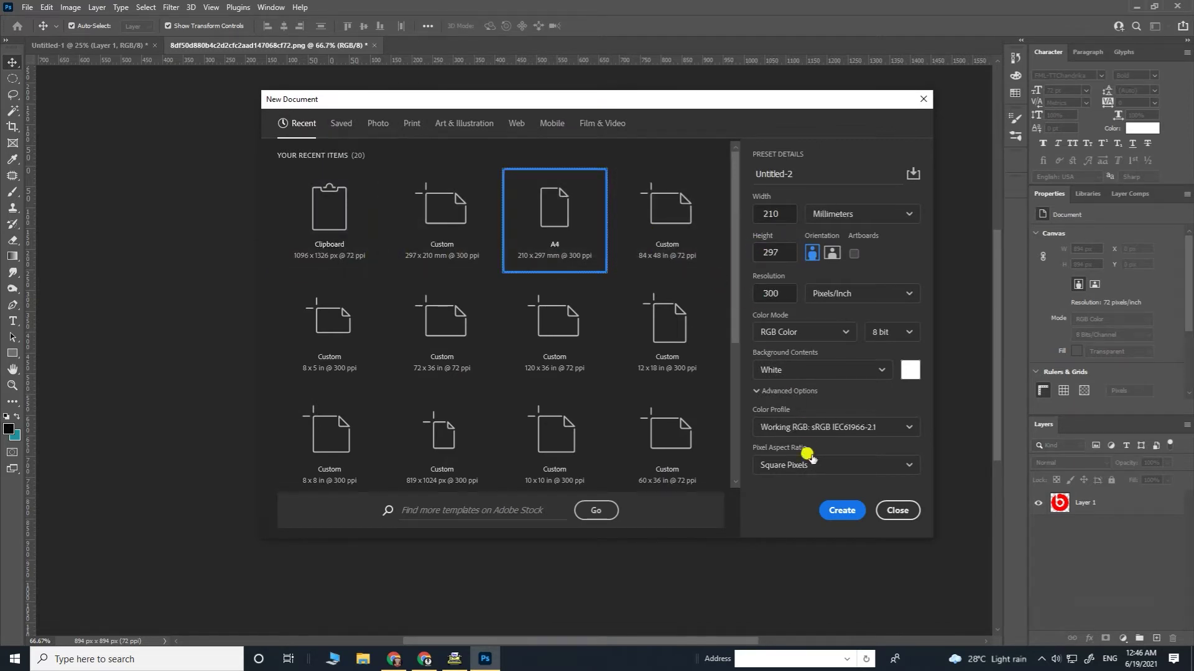
pyautogui.click(841, 510)
pyautogui.click(12, 127)
pyautogui.moveTo(511, 623); pyautogui.dragTo(533, 568)
pyautogui.press('Return')
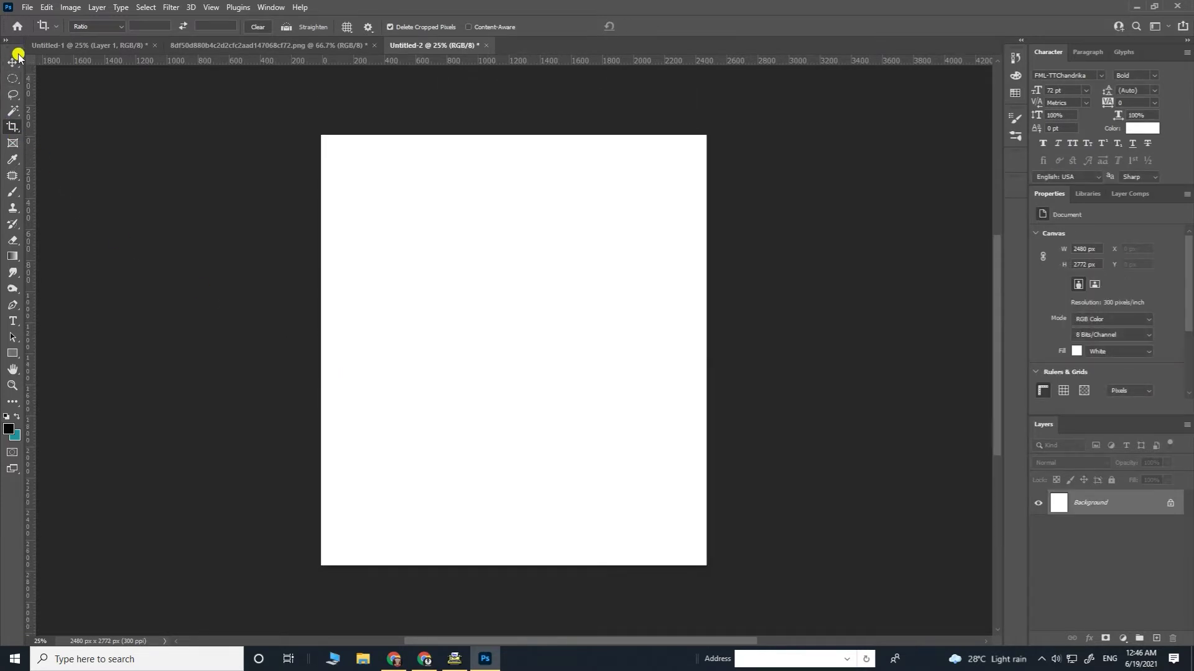
pyautogui.click(12, 61)
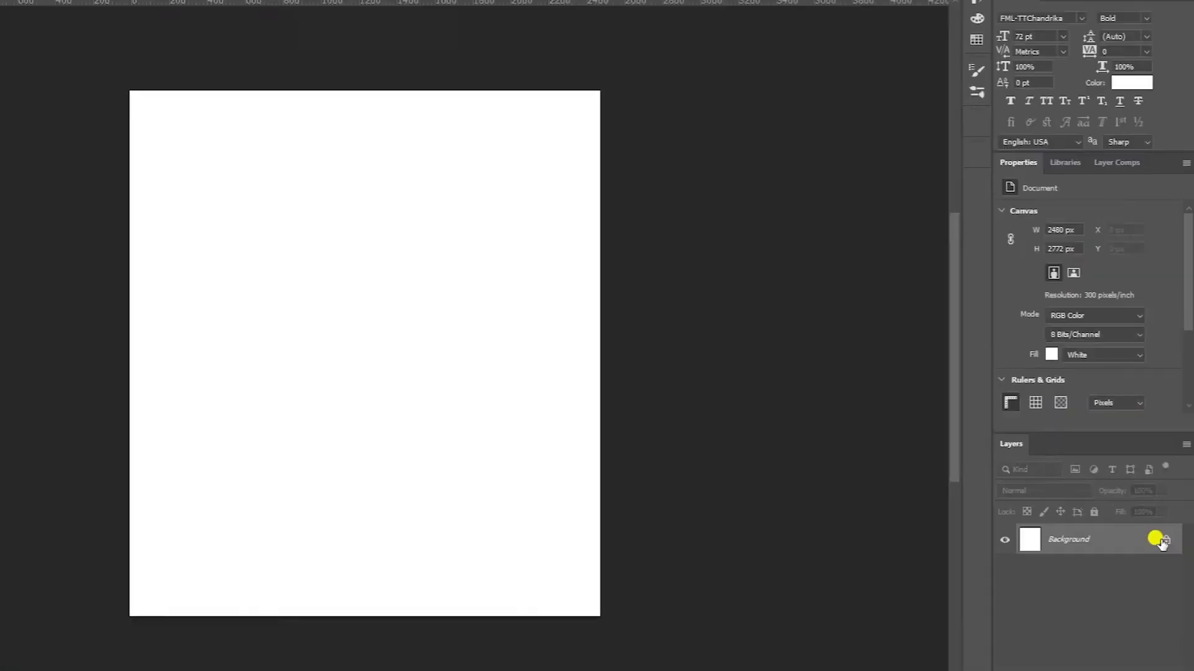
# Unlock the Background layer and give it a Gradient Overlay with black as the gradient's starting stop colour.
pyautogui.click(1161, 543)
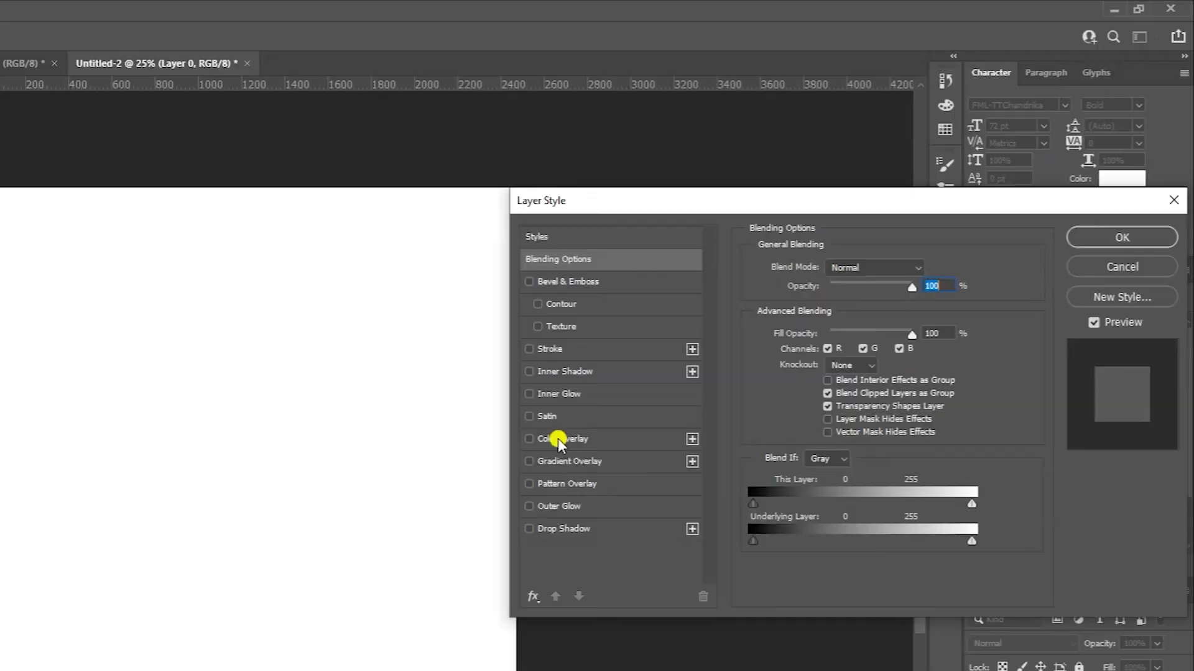
pyautogui.click(585, 462)
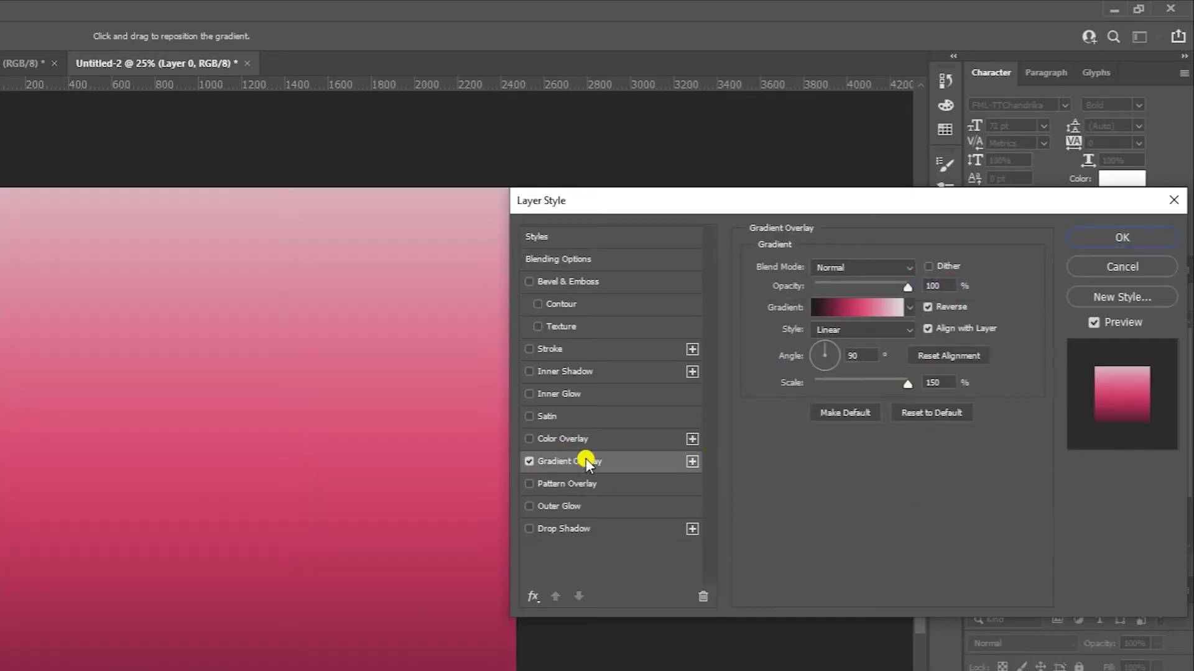
pyautogui.click(879, 324)
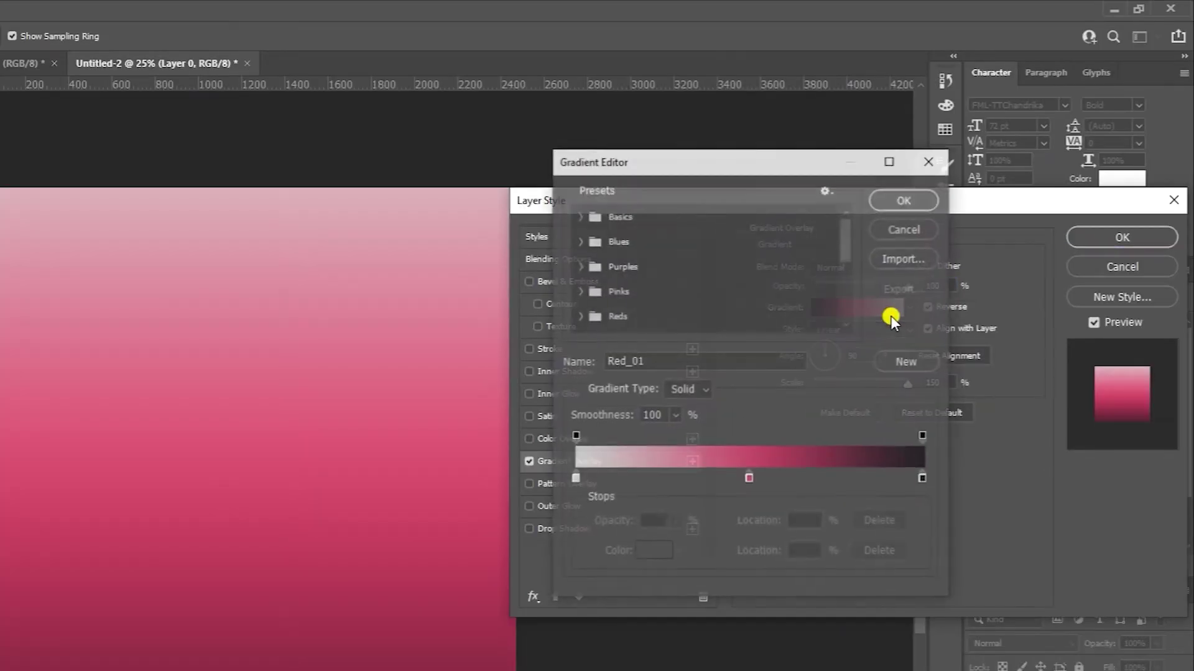
pyautogui.click(575, 479)
pyautogui.click(654, 553)
pyautogui.moveTo(768, 670); pyautogui.dragTo(729, 670)
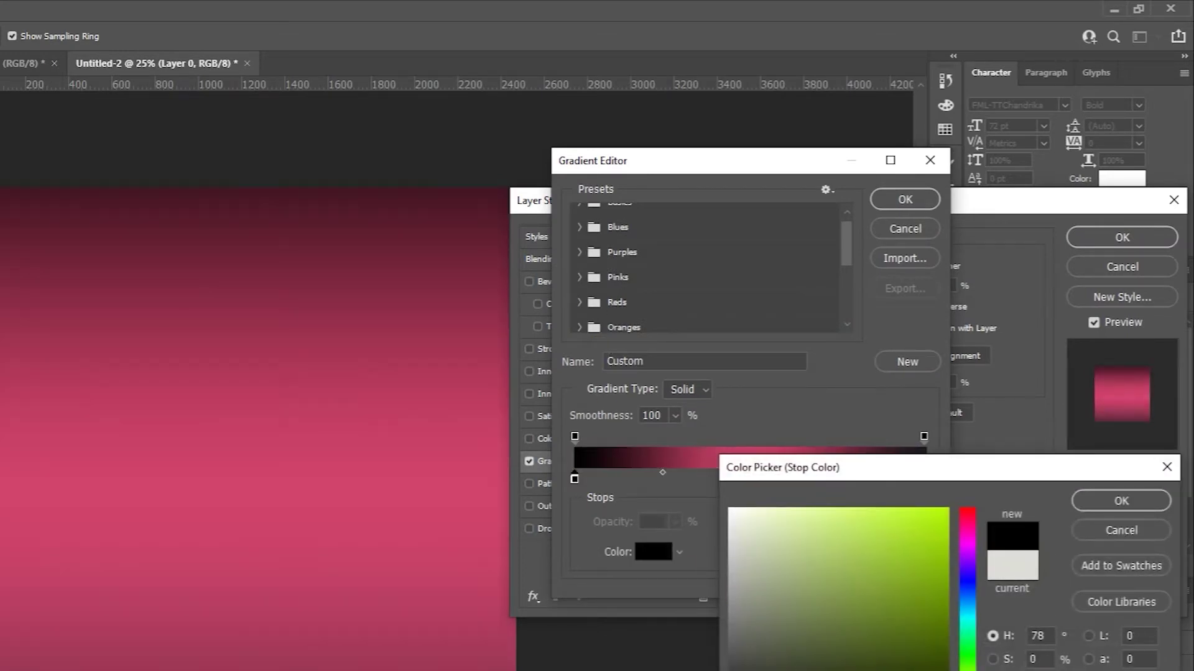
pyautogui.click(1117, 502)
# Accept the dark colour of the gradient's end stop and delete the pink stop at the 50% location.
pyautogui.doubleClick(920, 479)
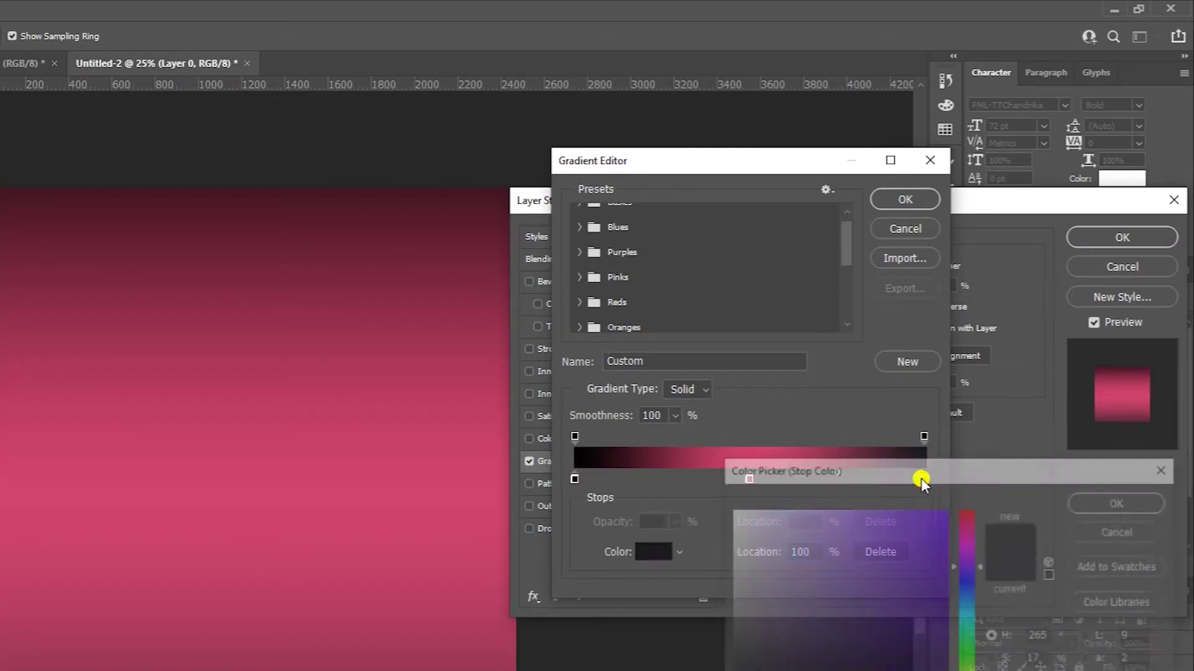
pyautogui.click(1123, 501)
pyautogui.click(747, 481)
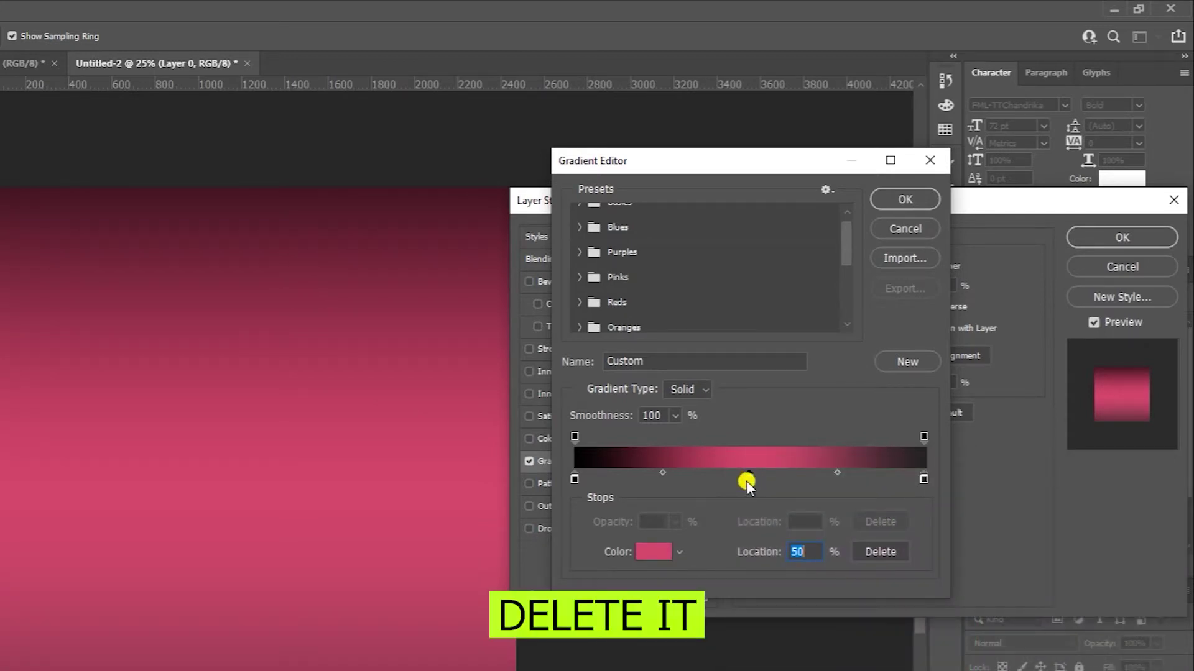
pyautogui.press('Delete')
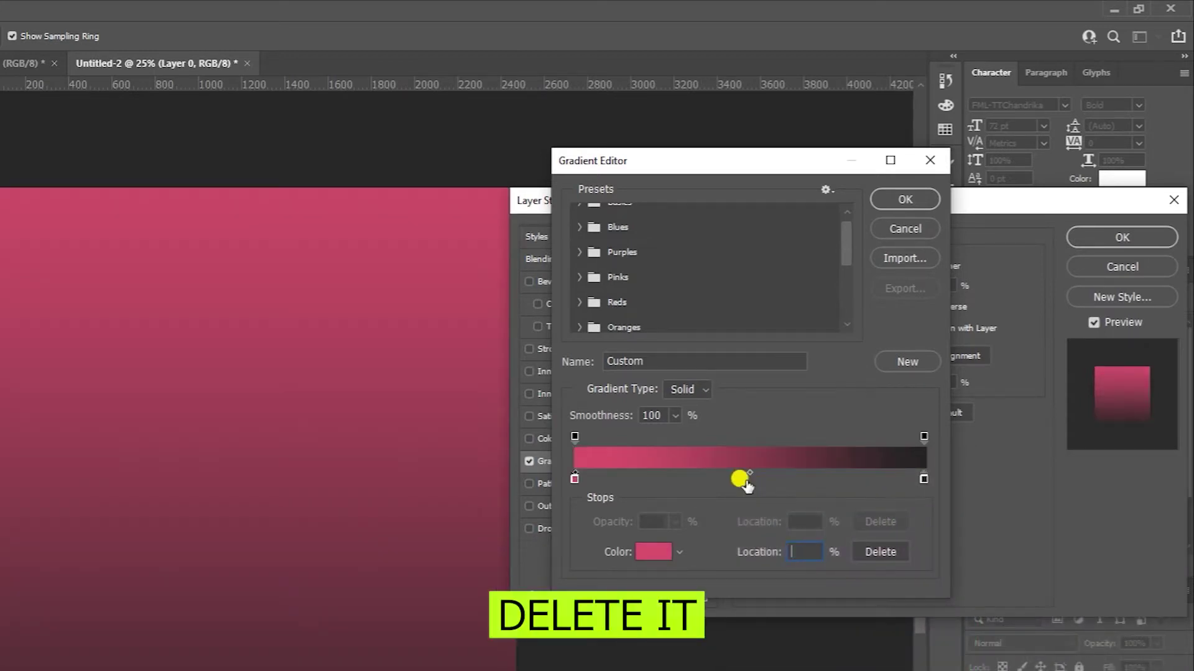
# Set the gradient's starting stop to black, move the end stop to the 87% location and accept the gradient.
pyautogui.doubleClick(575, 480)
pyautogui.moveTo(761, 670); pyautogui.dragTo(728, 670)
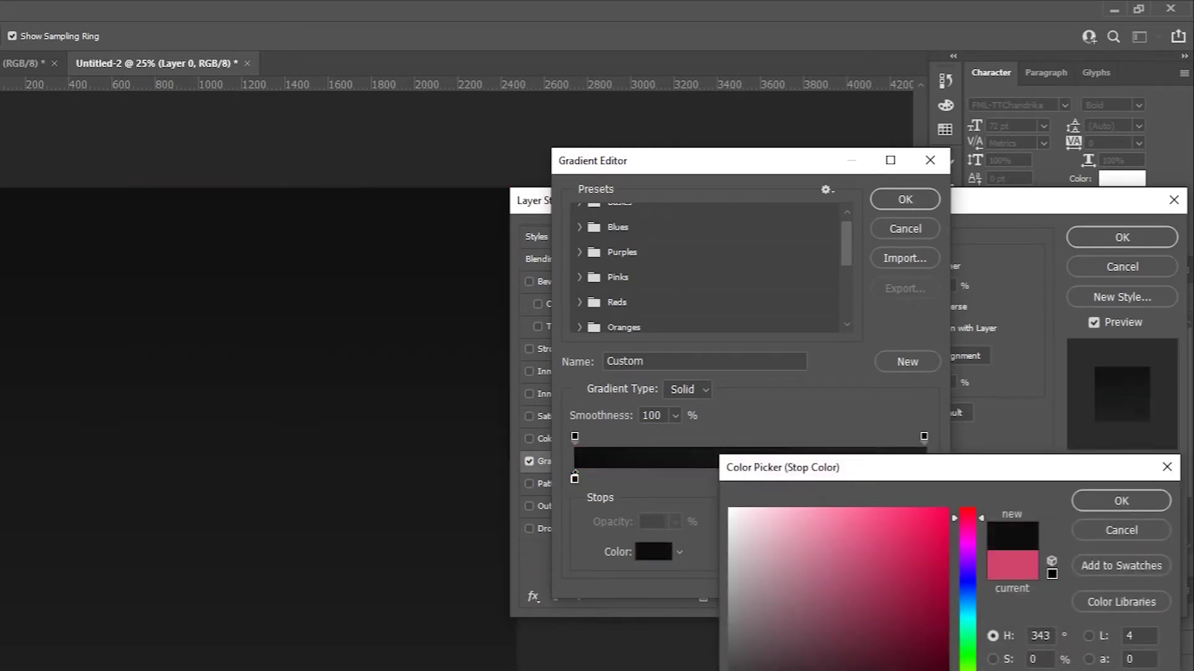
pyautogui.click(1092, 499)
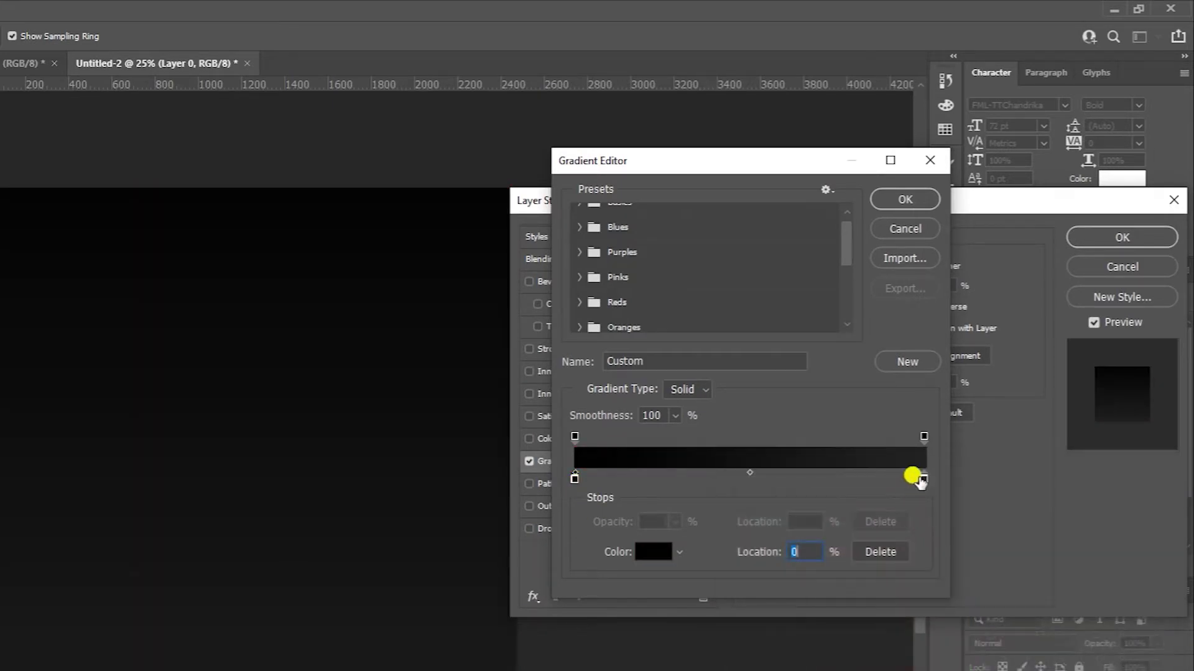
pyautogui.click(920, 479)
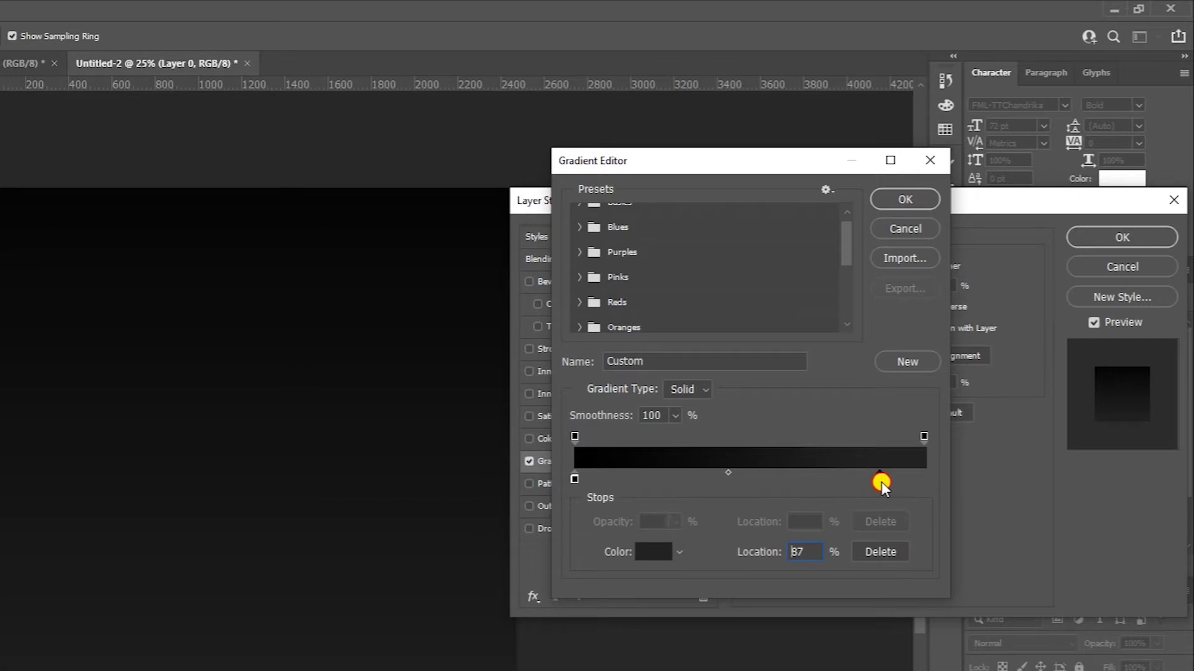
pyautogui.click(909, 203)
# Rotate the gradient overlay to a diagonal angle, lighten its starting stop to a near-black gray and apply the style.
pyautogui.click(816, 346)
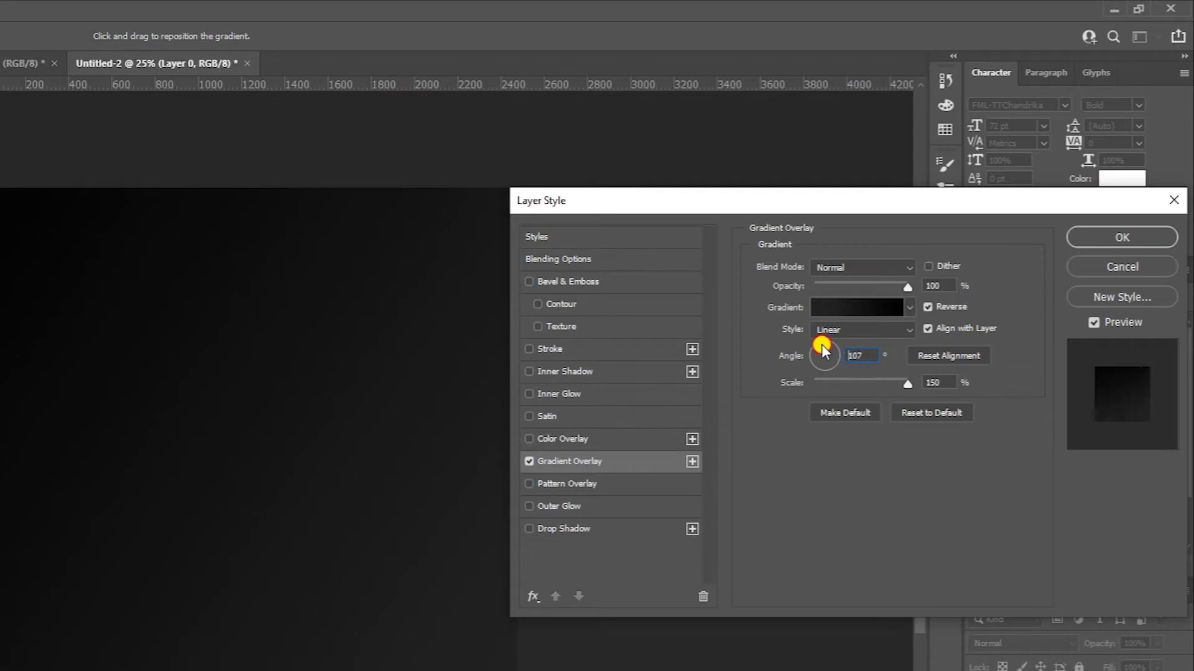
pyautogui.moveTo(822, 344); pyautogui.dragTo(822, 356)
pyautogui.click(856, 307)
pyautogui.doubleClick(576, 480)
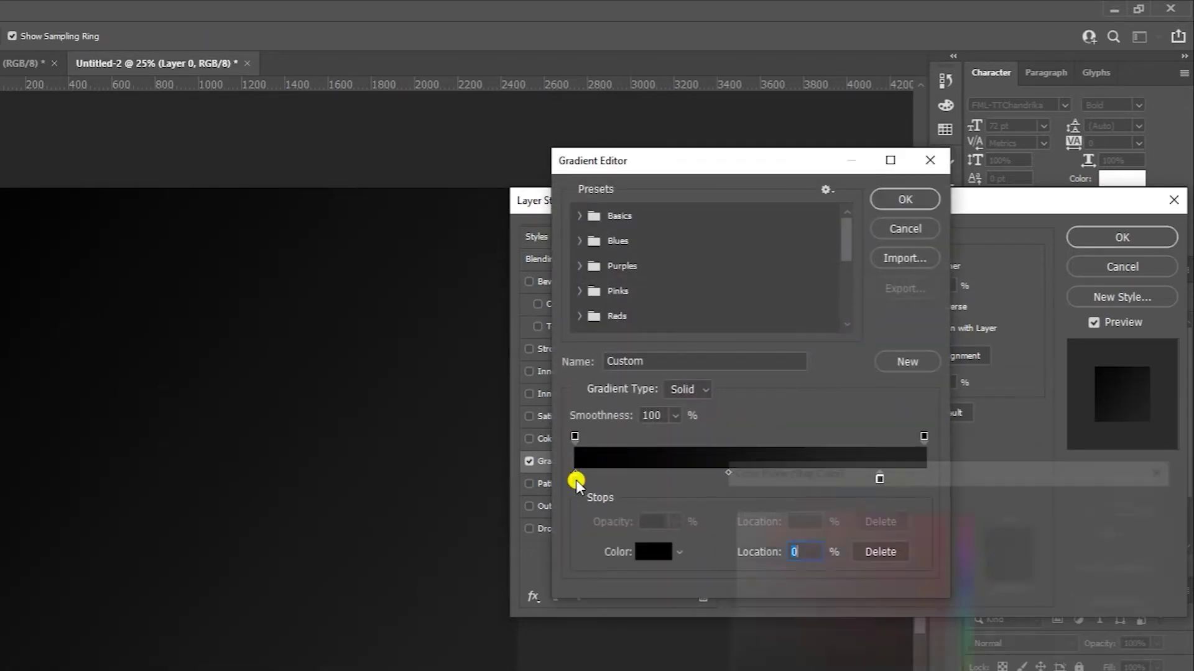
pyautogui.moveTo(728, 661); pyautogui.dragTo(728, 669)
pyautogui.click(1107, 501)
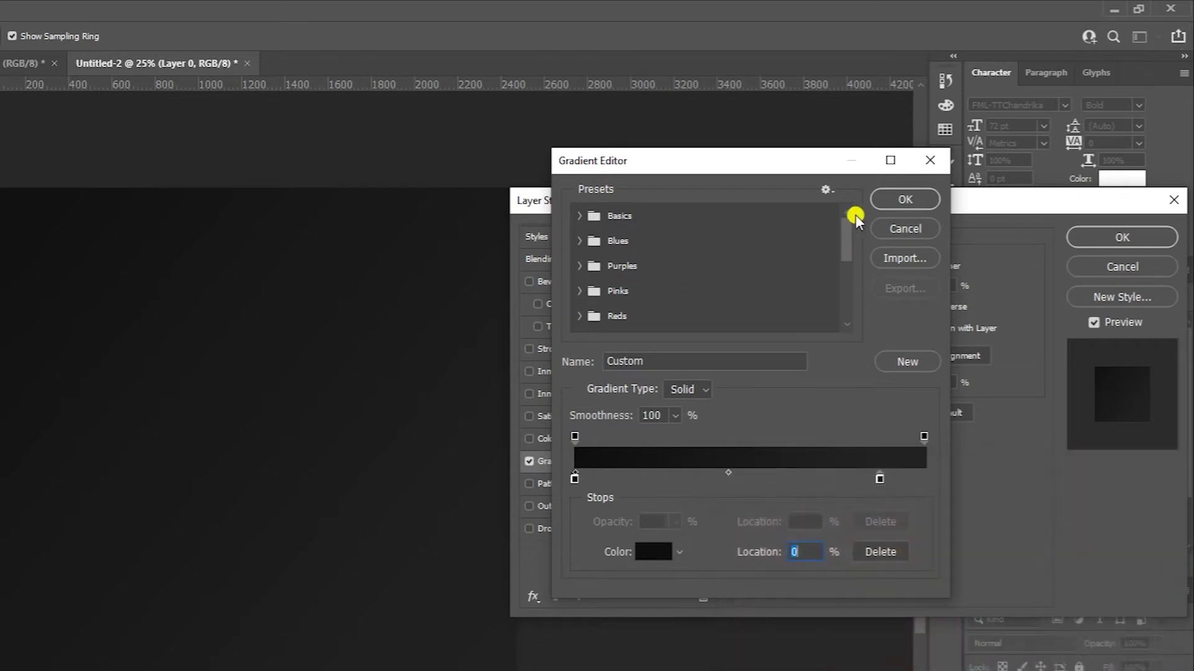
pyautogui.click(901, 198)
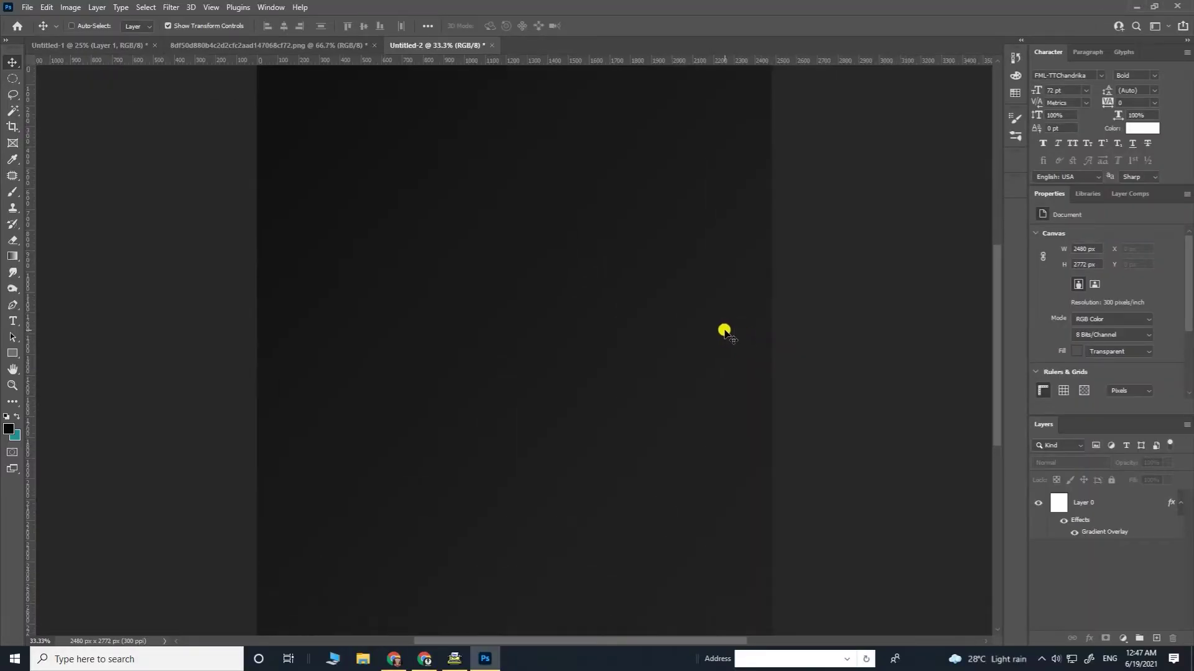
pyautogui.hotkey('ctrl', '+')
pyautogui.hotkey('ctrl', '+')
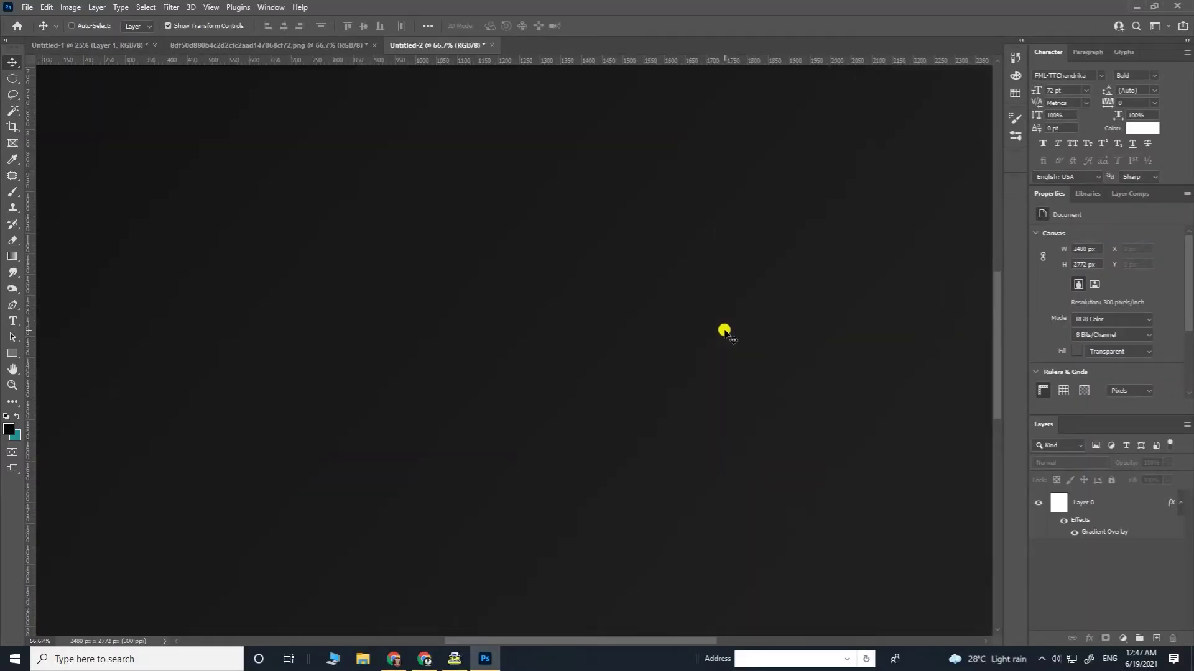
pyautogui.hotkey('ctrl', '-')
pyautogui.hotkey('ctrl', '-')
pyautogui.hotkey('ctrl', '-')
pyautogui.scroll(-2, 724, 330)
pyautogui.scroll(1, 724, 331)
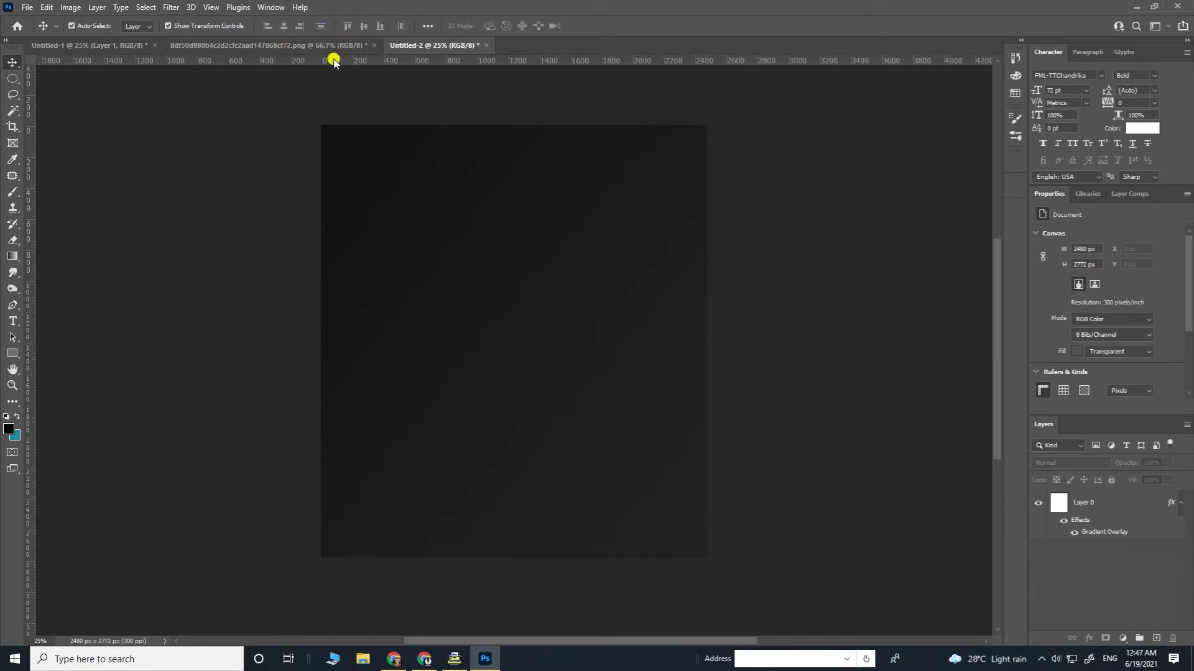
# Copy the headphone image from Untitled-1 onto the middle of the Untitled-2 canvas and apply Auto Tone to it.
pyautogui.click(136, 47)
pyautogui.moveTo(458, 272); pyautogui.dragTo(423, 49)
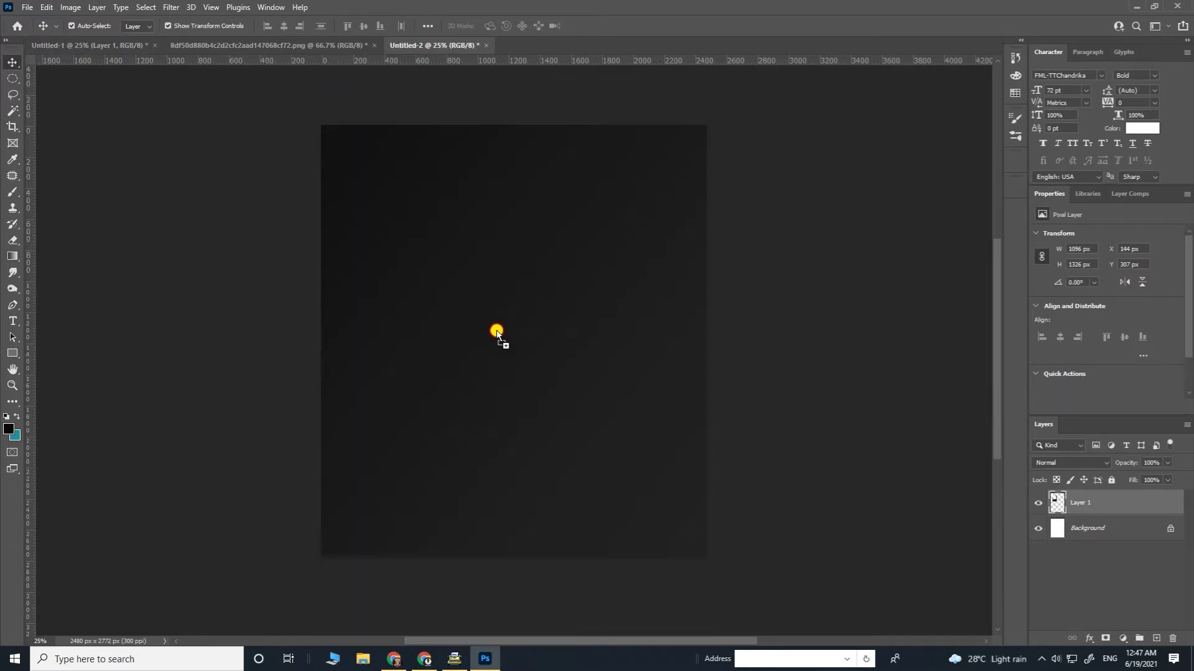
pyautogui.moveTo(496, 332); pyautogui.dragTo(520, 332)
pyautogui.hotkey('ctrl', '+')
pyautogui.hotkey('ctrl', '+')
pyautogui.hotkey('ctrl', '+')
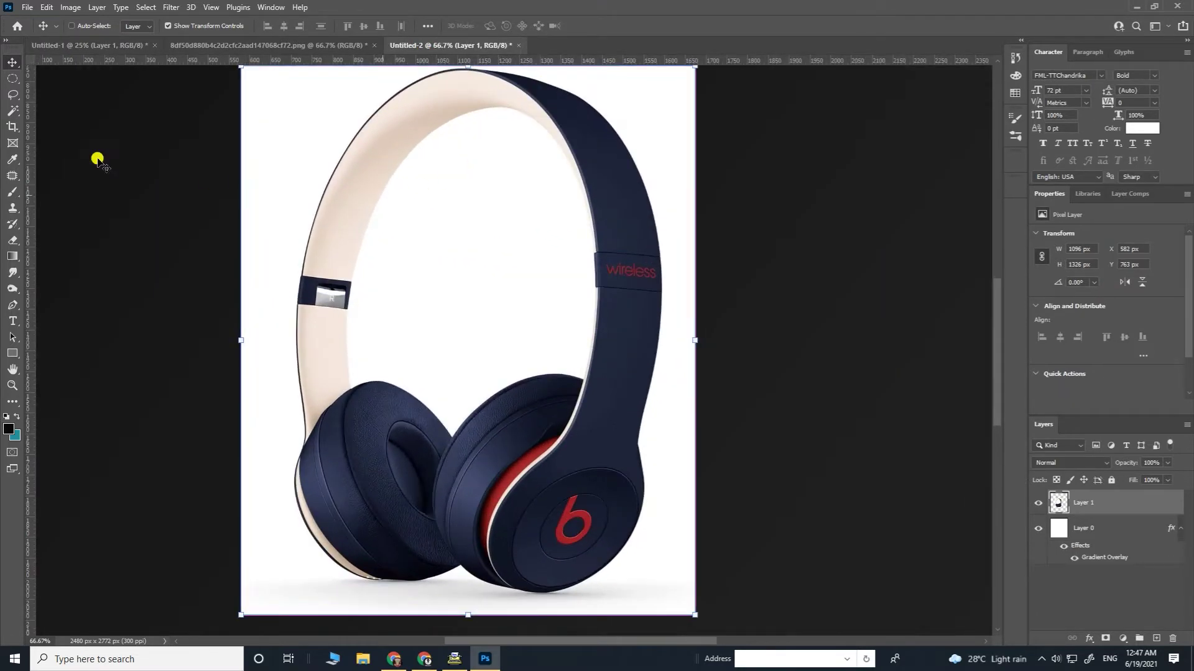
pyautogui.click(80, 7)
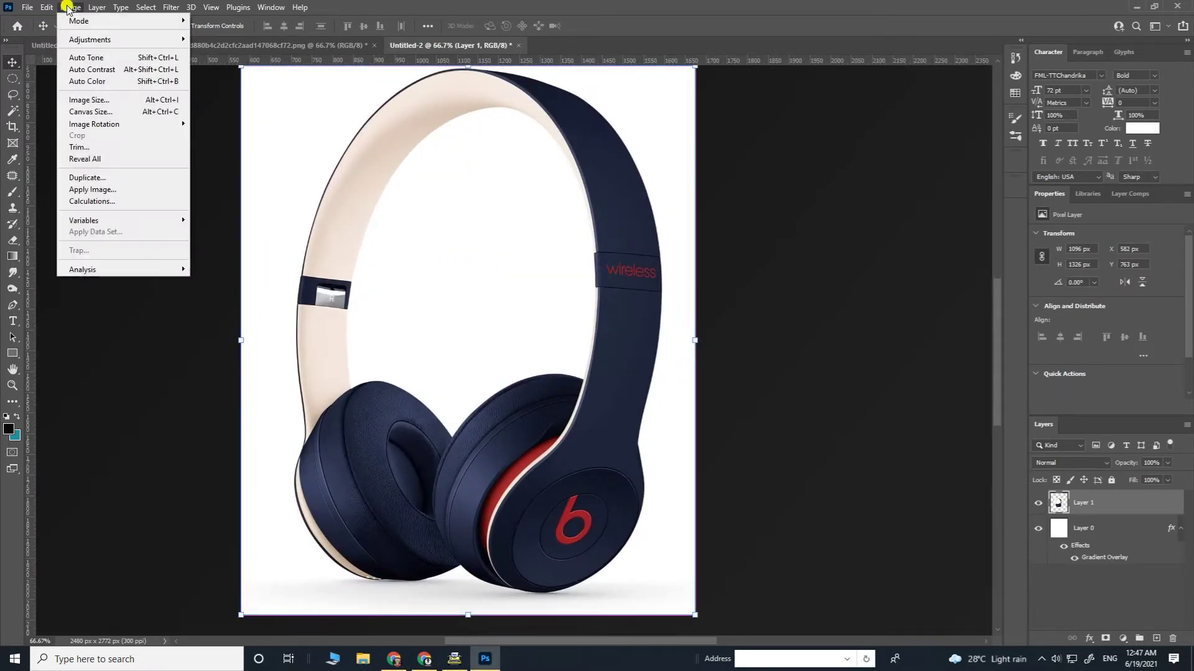
pyautogui.click(104, 59)
pyautogui.click(12, 112)
pyautogui.click(551, 235)
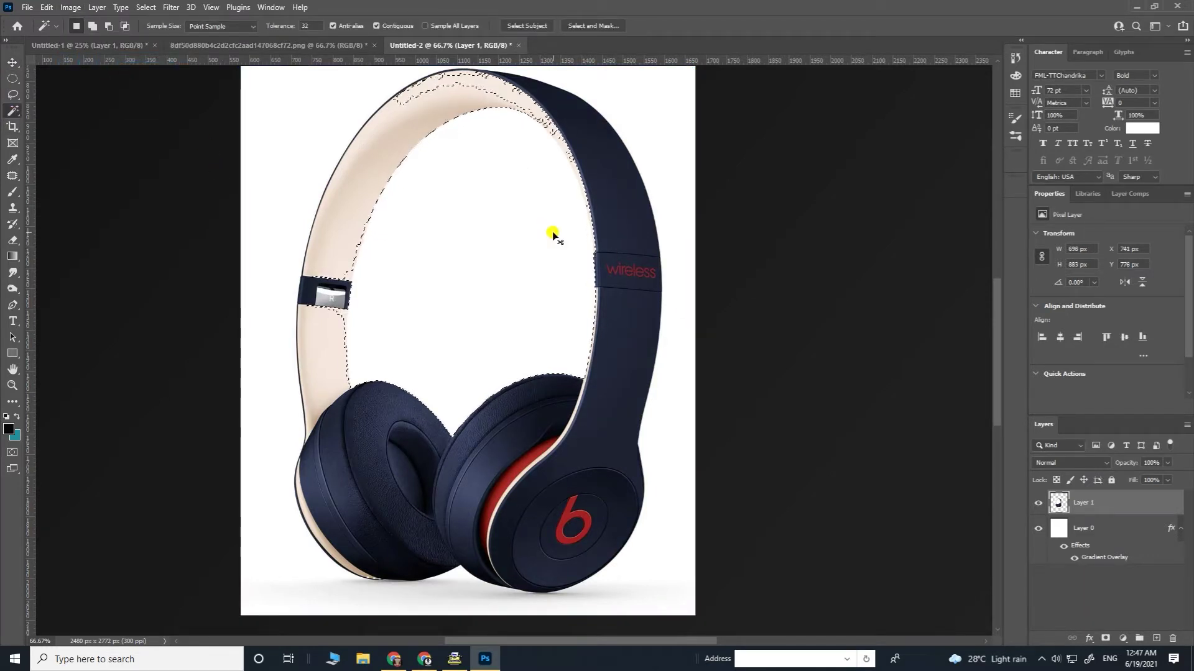
pyautogui.hotkey('ctrl', 'd')
# Start a Pen path where the headband meets the left ear cup and trace the headband's inner edge up to its top.
pyautogui.click(13, 305)
pyautogui.hotkey('ctrl', '+')
pyautogui.hotkey('ctrl', '+')
pyautogui.moveTo(462, 405); pyautogui.dragTo(642, 209)
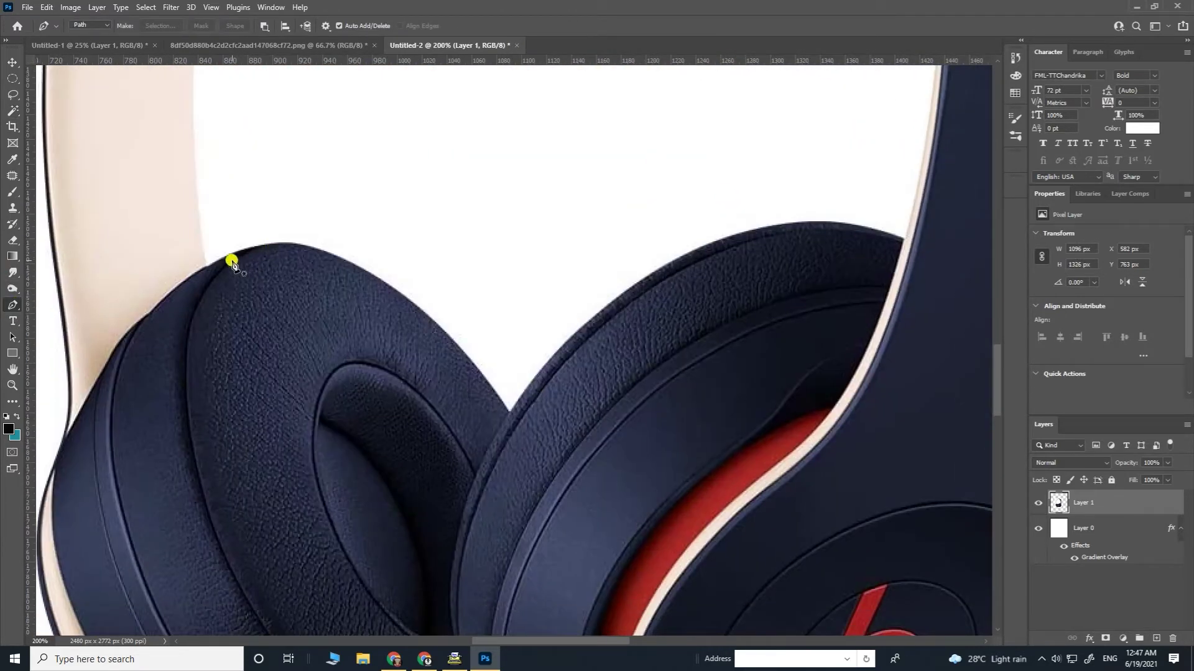
pyautogui.click(207, 268)
pyautogui.moveTo(308, 204); pyautogui.dragTo(393, 570)
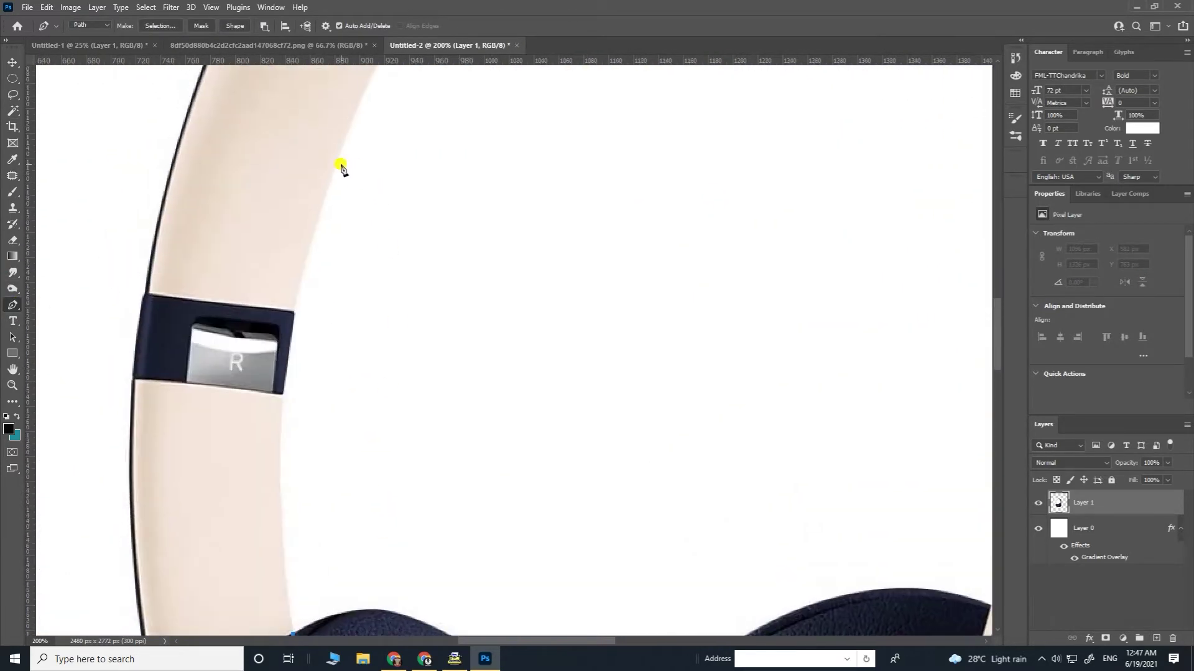
pyautogui.hotkey('ctrl', '-')
pyautogui.moveTo(546, 105); pyautogui.dragTo(743, 112)
pyautogui.click(535, 142)
pyautogui.keyDown('alt'); pyautogui.click(533, 230); pyautogui.keyUp('alt')
pyautogui.moveTo(643, 233); pyautogui.dragTo(619, 203)
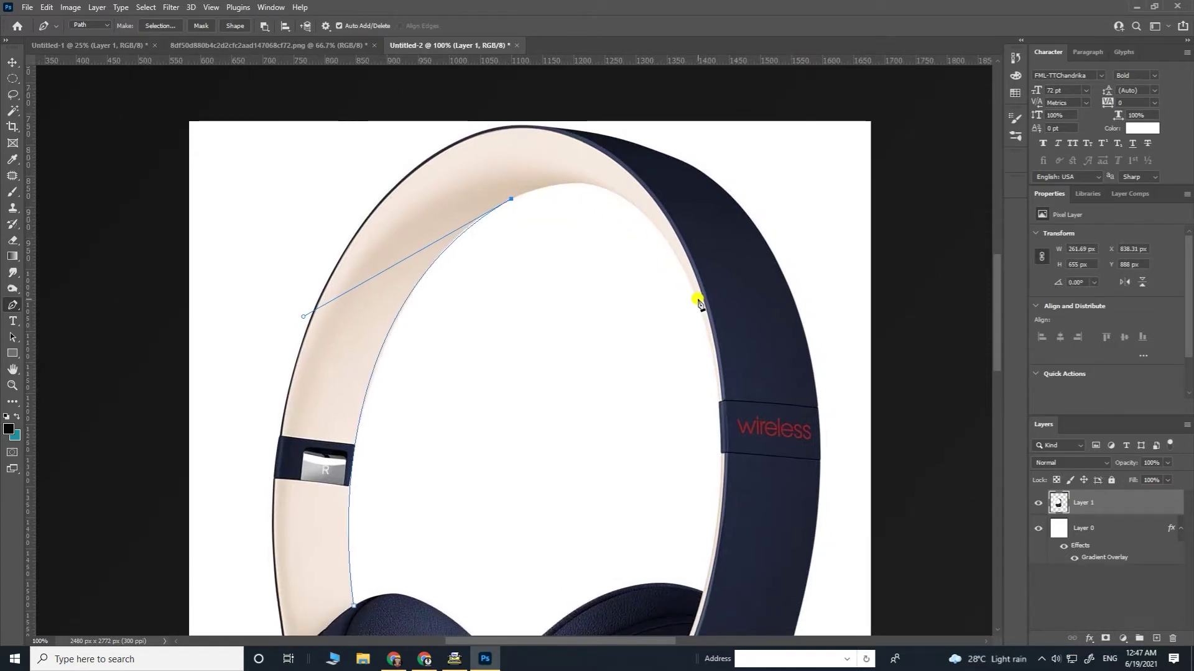
# Continue the path down the headband's inner right edge and over both ear cups, close it and convert it to a selection.
pyautogui.moveTo(696, 299); pyautogui.dragTo(729, 230)
pyautogui.moveTo(658, 360); pyautogui.dragTo(614, 541)
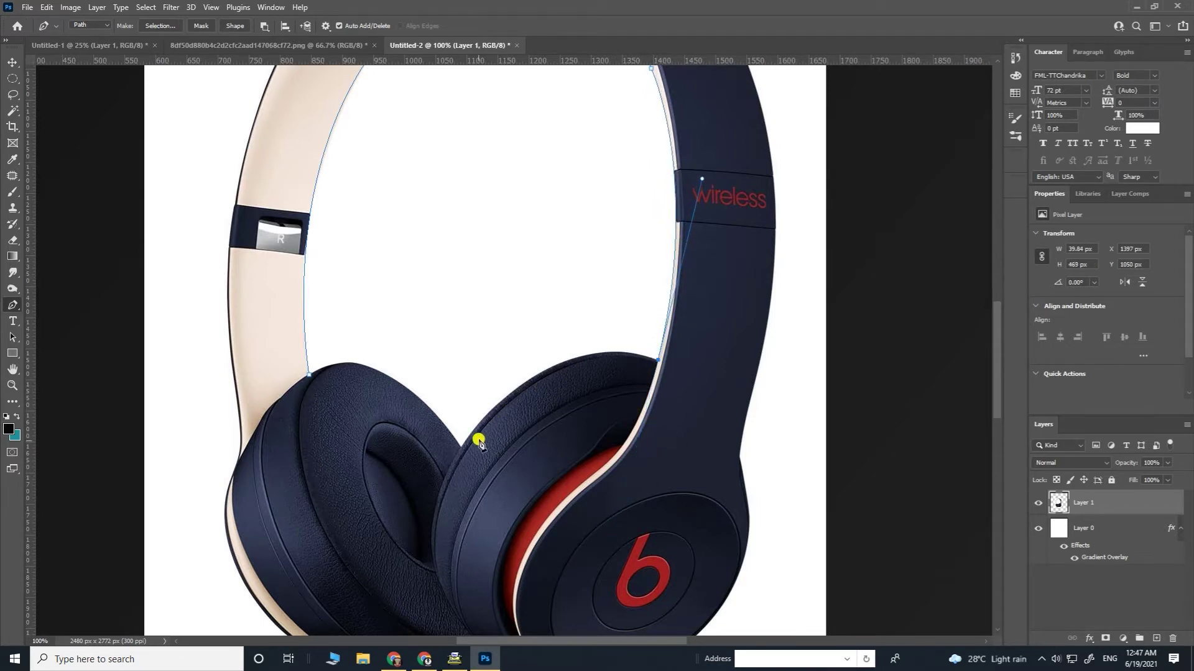
pyautogui.moveTo(462, 449); pyautogui.dragTo(369, 582)
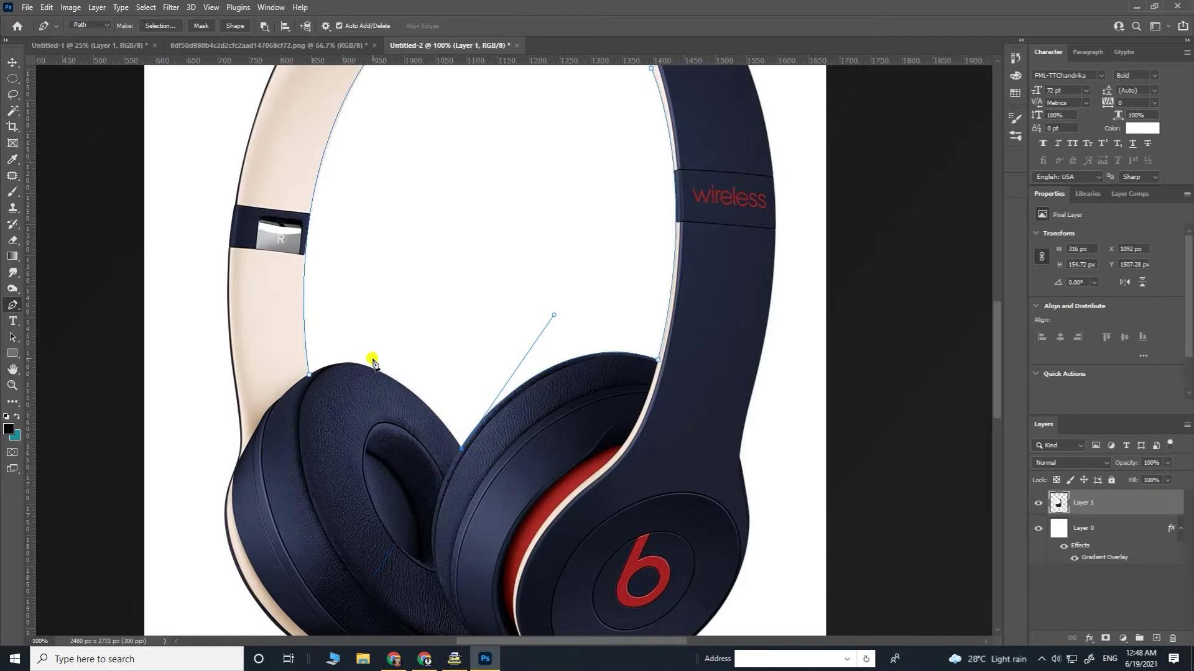
pyautogui.moveTo(309, 378); pyautogui.dragTo(233, 424)
pyautogui.hotkey('ctrl', 'Return')
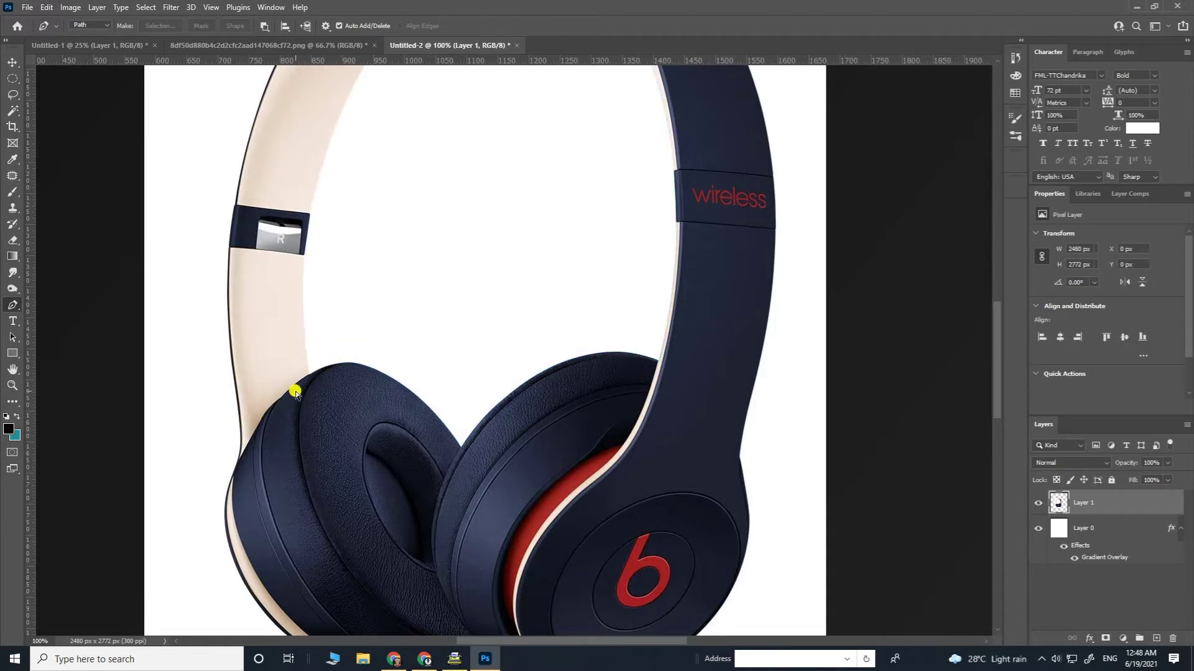
# Delete the selected white area inside the headband and clear the selection.
pyautogui.hotkey('ctrl', '-')
pyautogui.hotkey('ctrl', '-')
pyautogui.press('Delete')
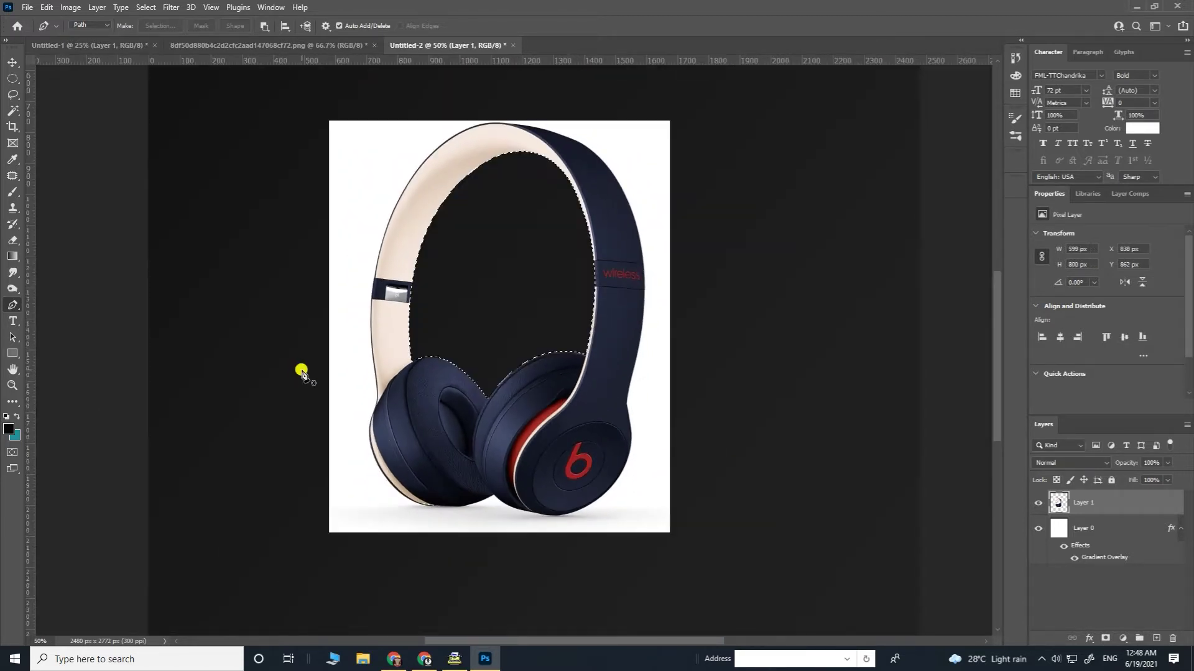
pyautogui.hotkey('ctrl', 'd')
# Remove the white background around the outside of the headphones using the Magic Wand, and clear the selection.
pyautogui.click(13, 110)
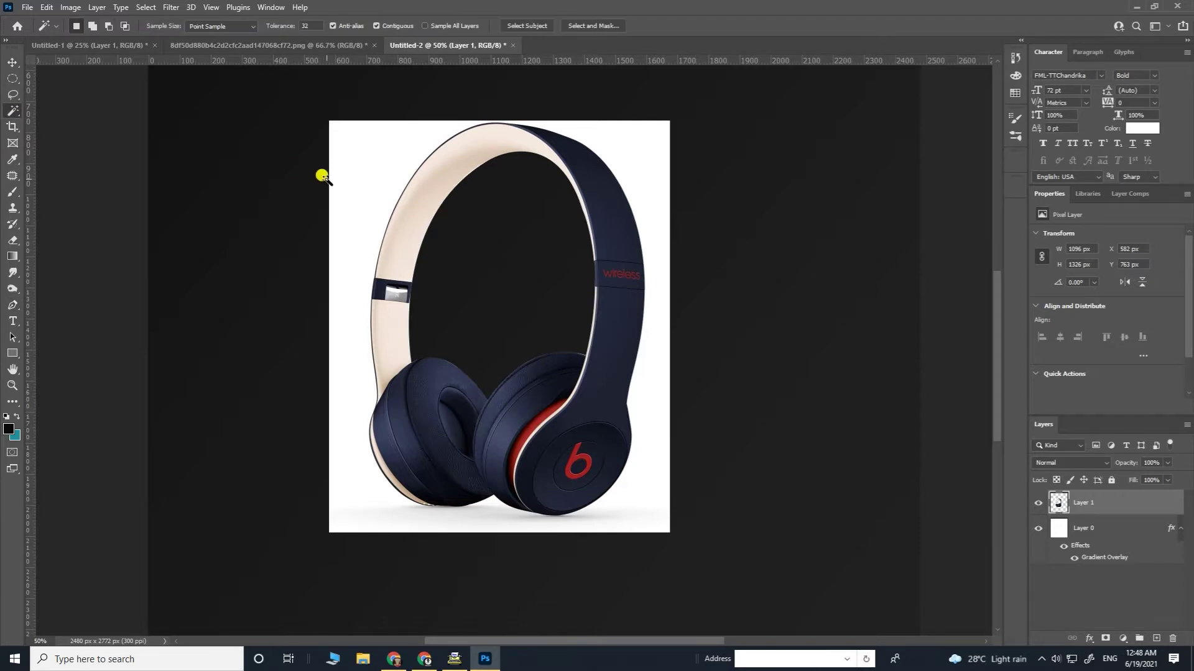
pyautogui.click(379, 158)
pyautogui.press('Delete')
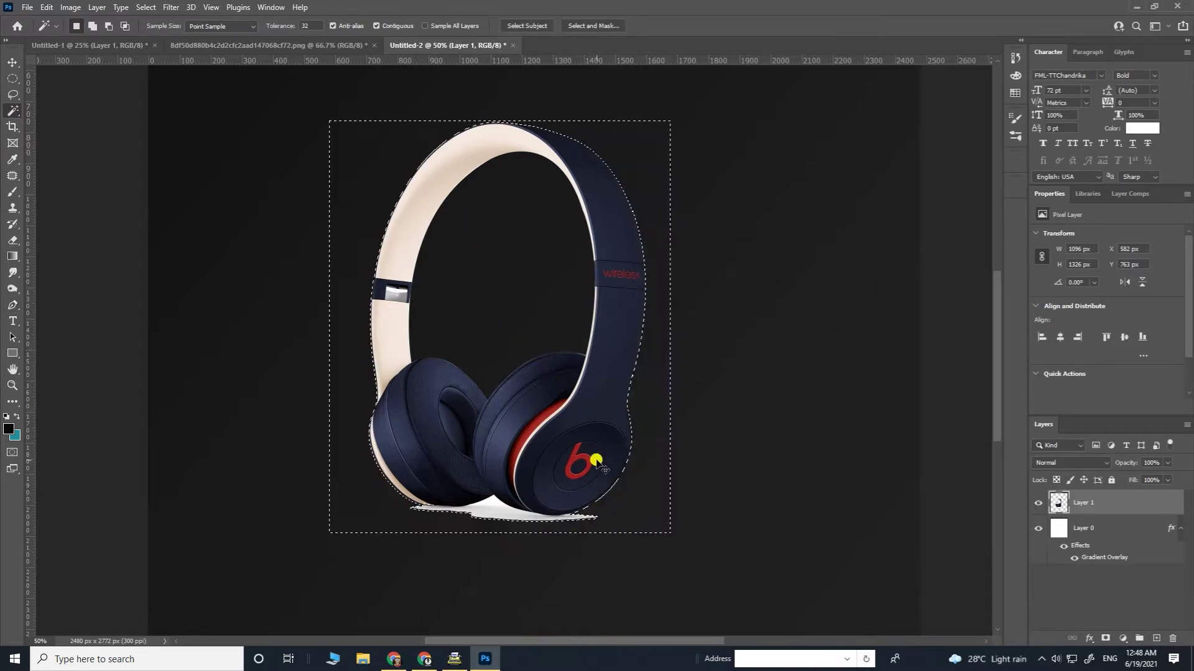
pyautogui.hotkey('ctrl', '+')
pyautogui.hotkey('ctrl', '+')
pyautogui.moveTo(583, 440); pyautogui.dragTo(559, 353)
pyautogui.hotkey('ctrl', '+')
pyautogui.hotkey('ctrl', 'd')
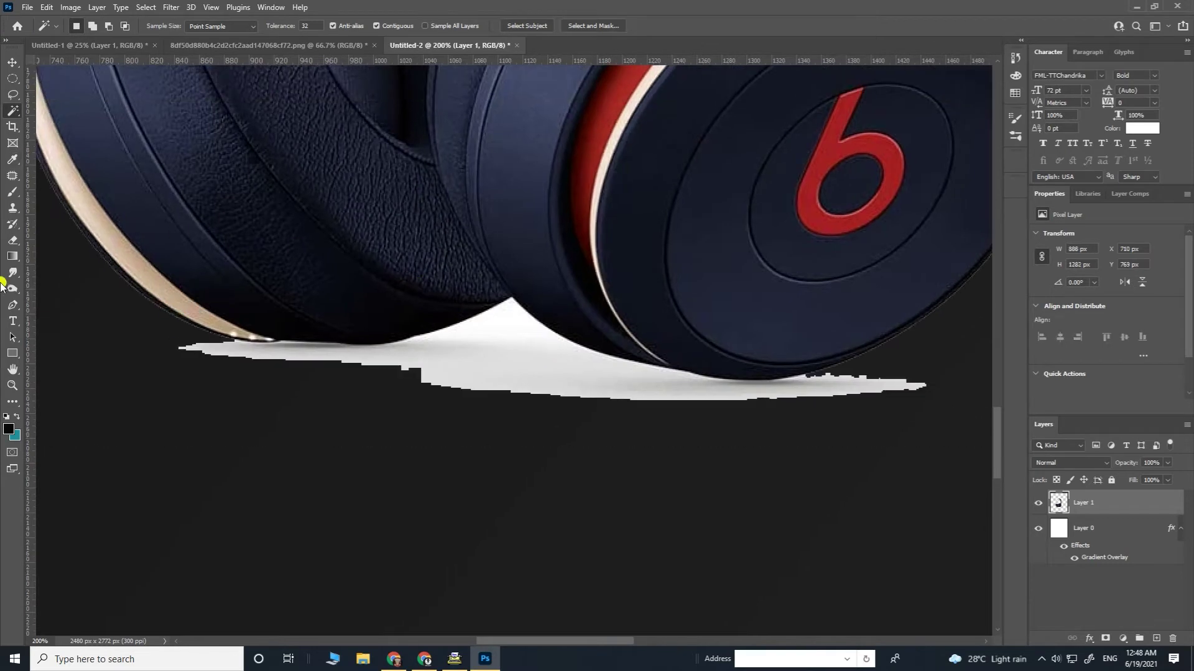
# Trace a closed Pen path along the lower edges of both ear cups and around the leftover white shadow beneath them.
pyautogui.click(11, 305)
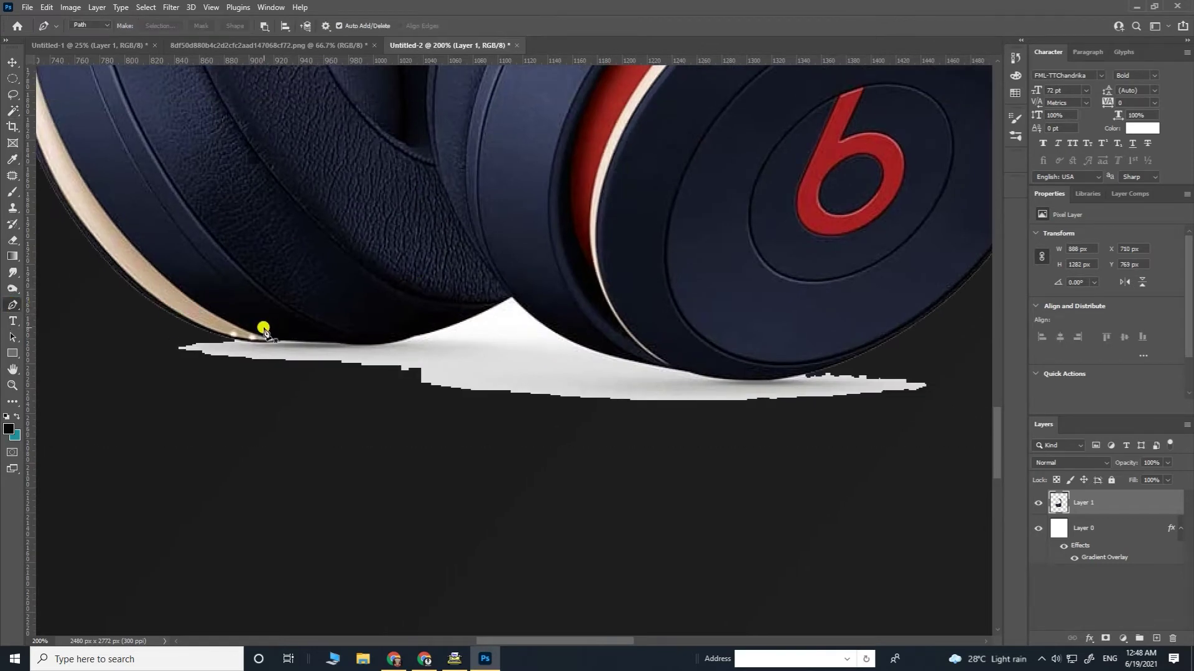
pyautogui.click(216, 337)
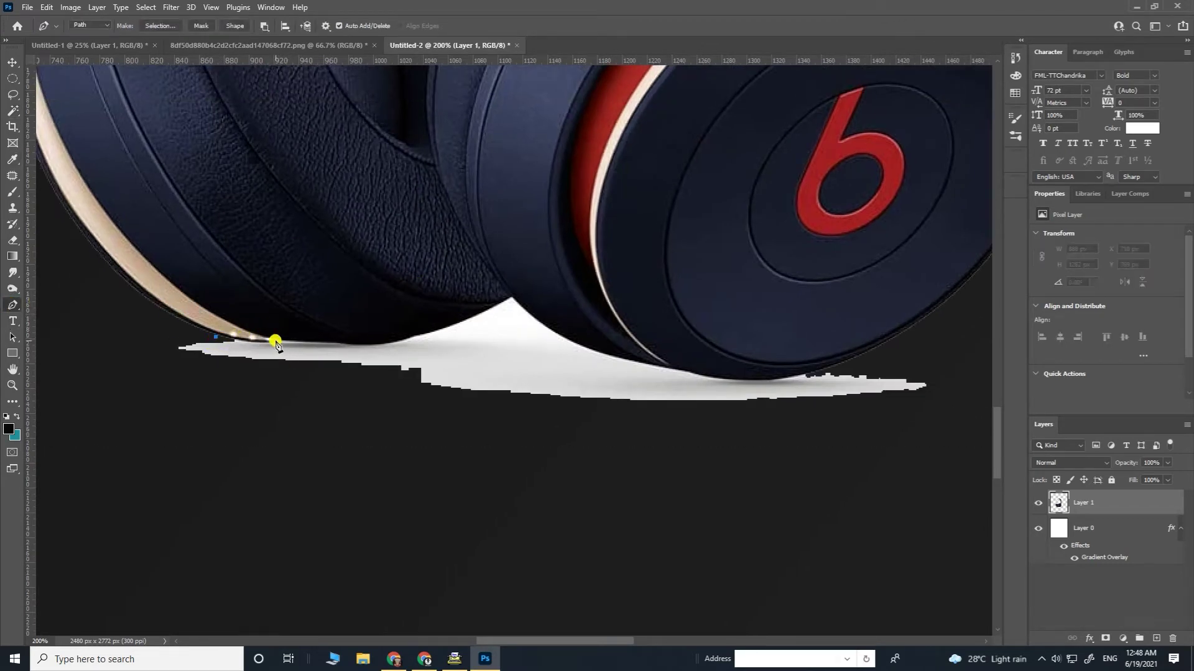
pyautogui.moveTo(291, 341); pyautogui.dragTo(301, 341)
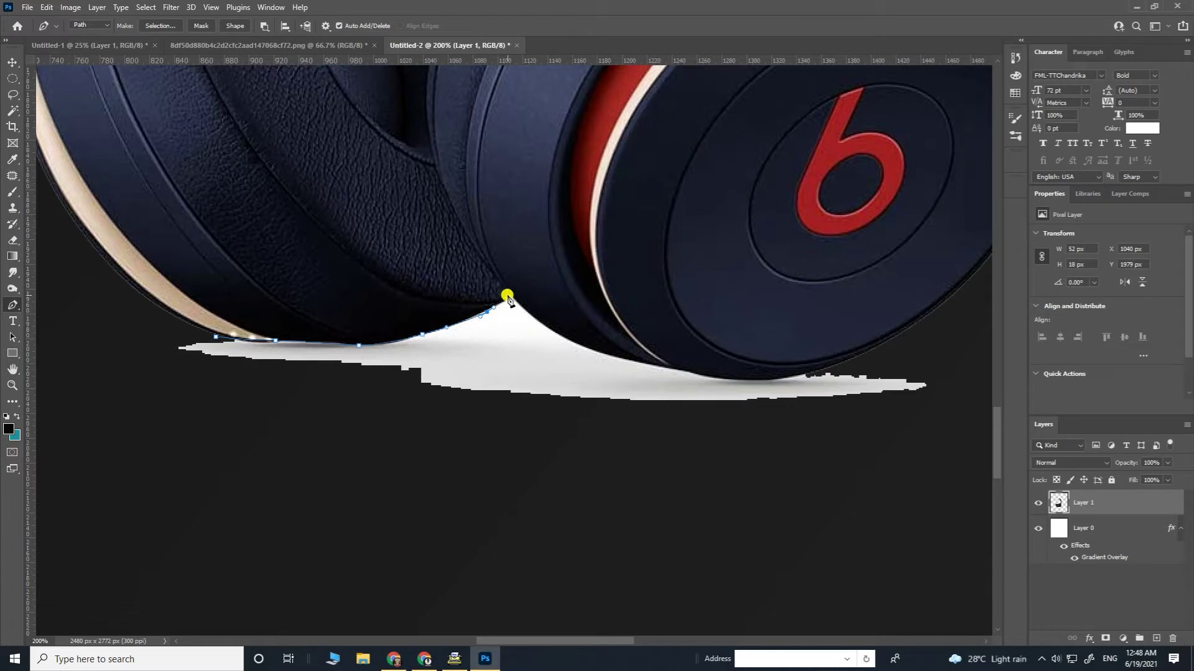
pyautogui.moveTo(525, 283); pyautogui.dragTo(532, 280)
pyautogui.moveTo(682, 373); pyautogui.dragTo(835, 394)
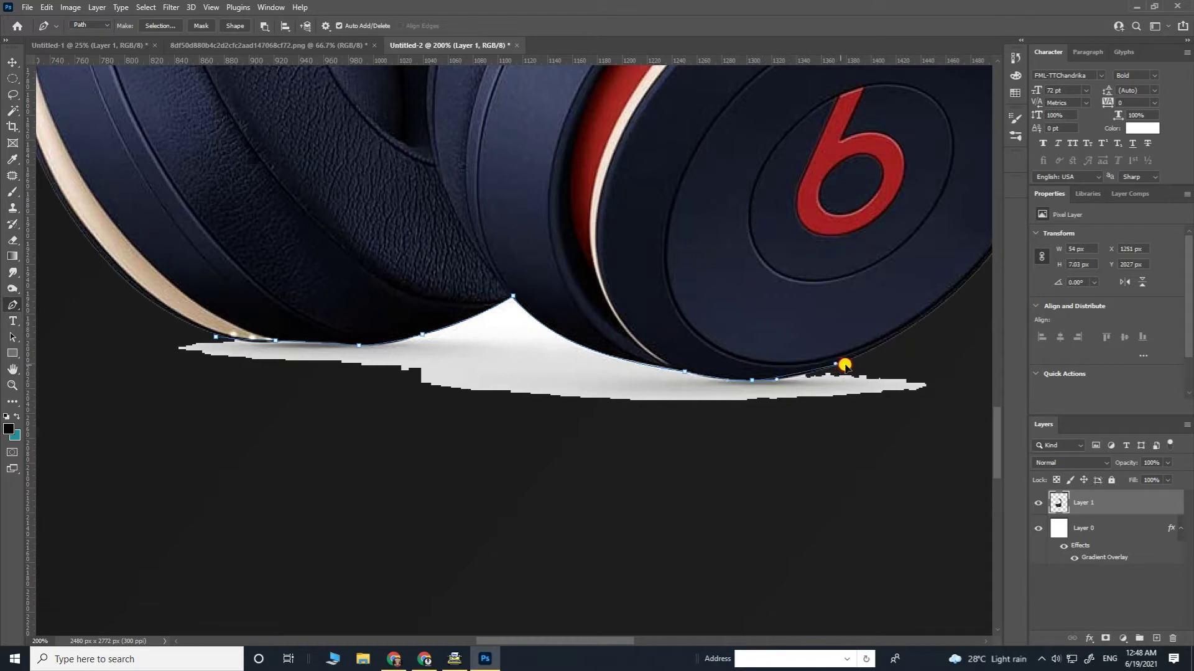
pyautogui.moveTo(968, 386); pyautogui.dragTo(971, 398)
pyautogui.moveTo(831, 511); pyautogui.dragTo(714, 531)
pyautogui.moveTo(501, 511); pyautogui.dragTo(288, 474)
pyautogui.moveTo(205, 412); pyautogui.dragTo(139, 368)
pyautogui.moveTo(166, 331); pyautogui.dragTo(176, 332)
# Convert the path to a selection, delete the white shadow beneath the ear cups and clear the selection.
pyautogui.hotkey('ctrl', 'Return')
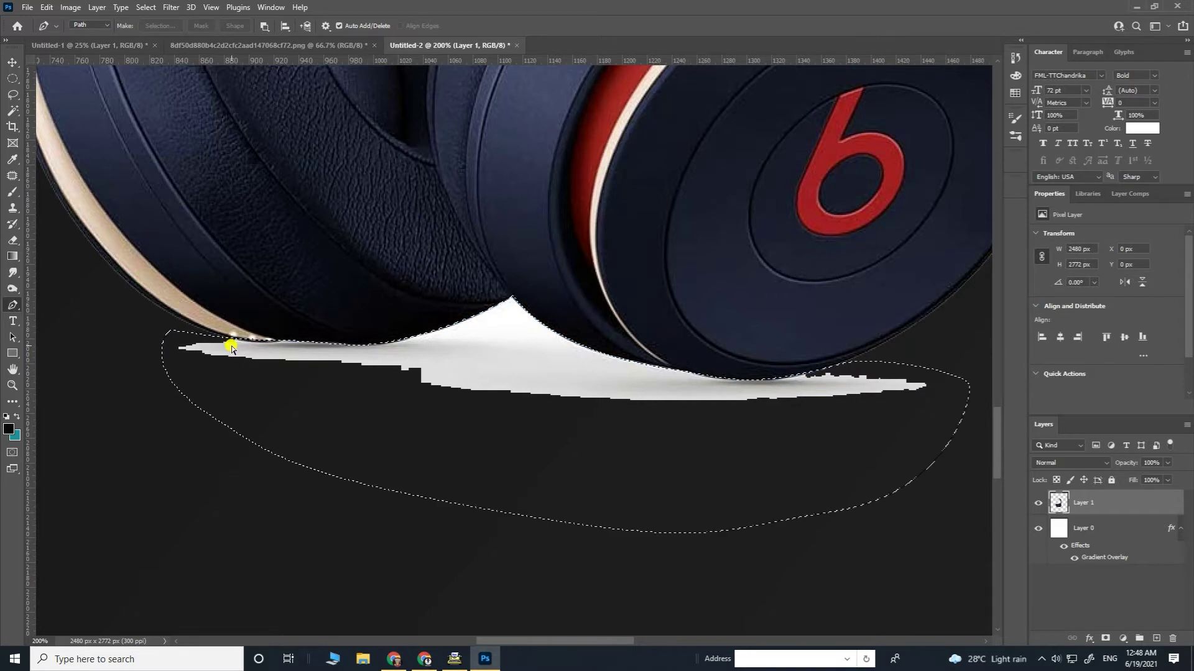
pyautogui.press('Delete')
pyautogui.hotkey('ctrl', 'd')
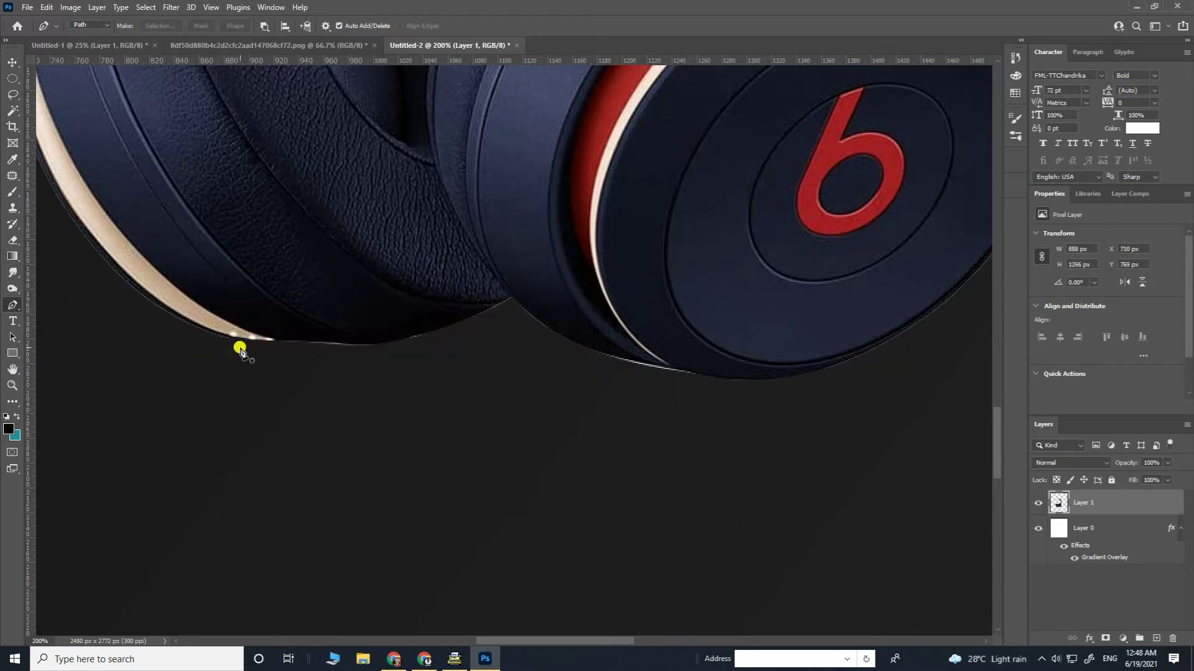
# Load the headphone layer's pixels as a selection.
pyautogui.scroll(-4, 541, 310)
pyautogui.scroll(1, 607, 186)
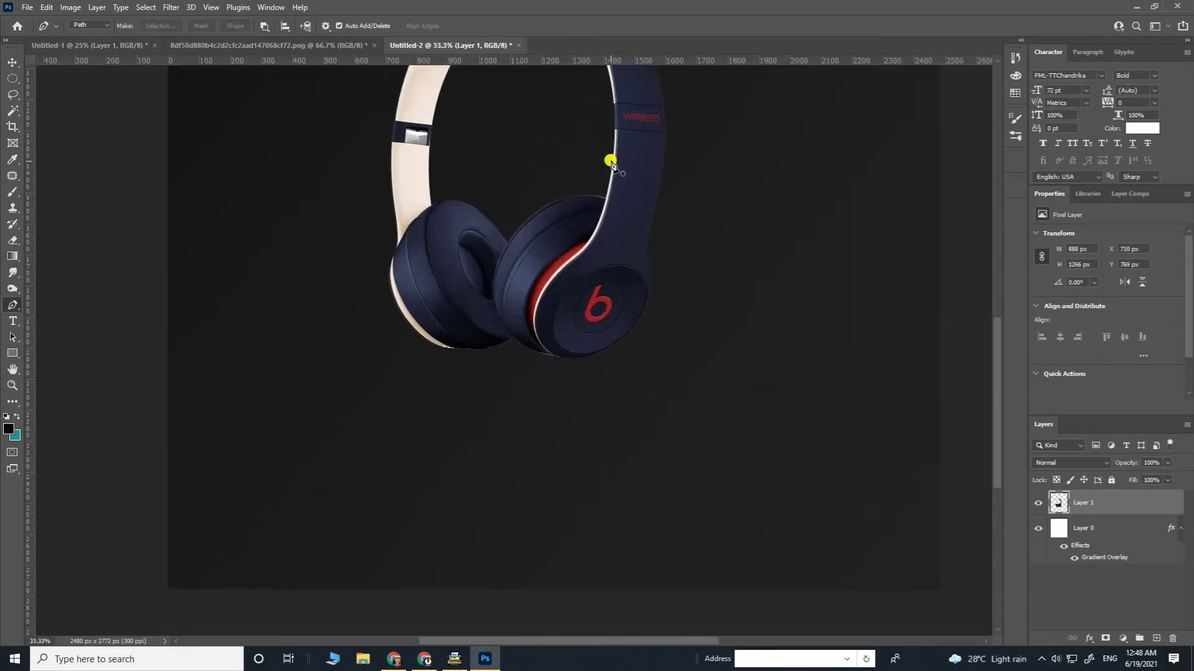
pyautogui.moveTo(611, 156); pyautogui.dragTo(631, 301)
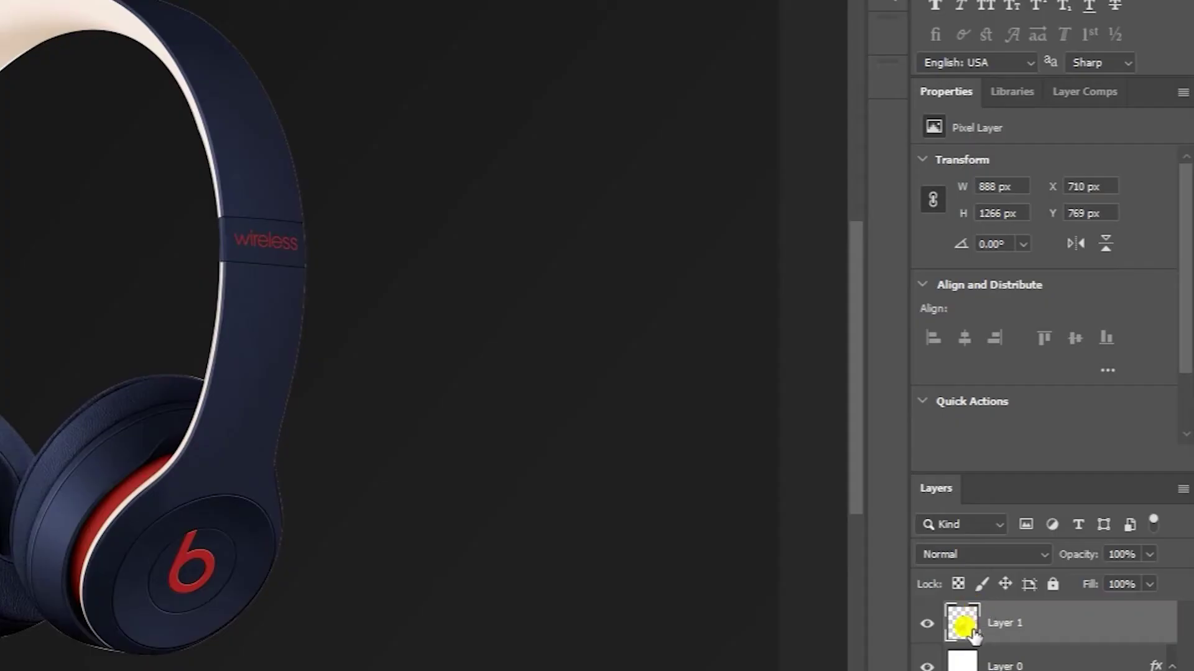
pyautogui.rightClick(1057, 501)
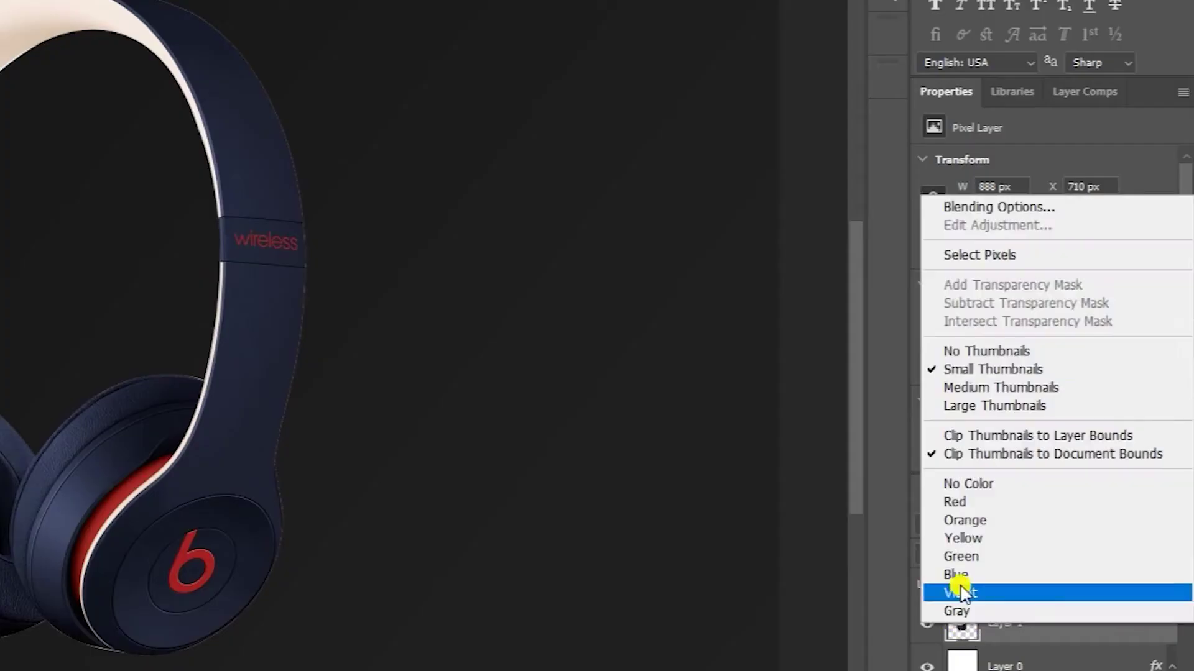
pyautogui.click(1069, 292)
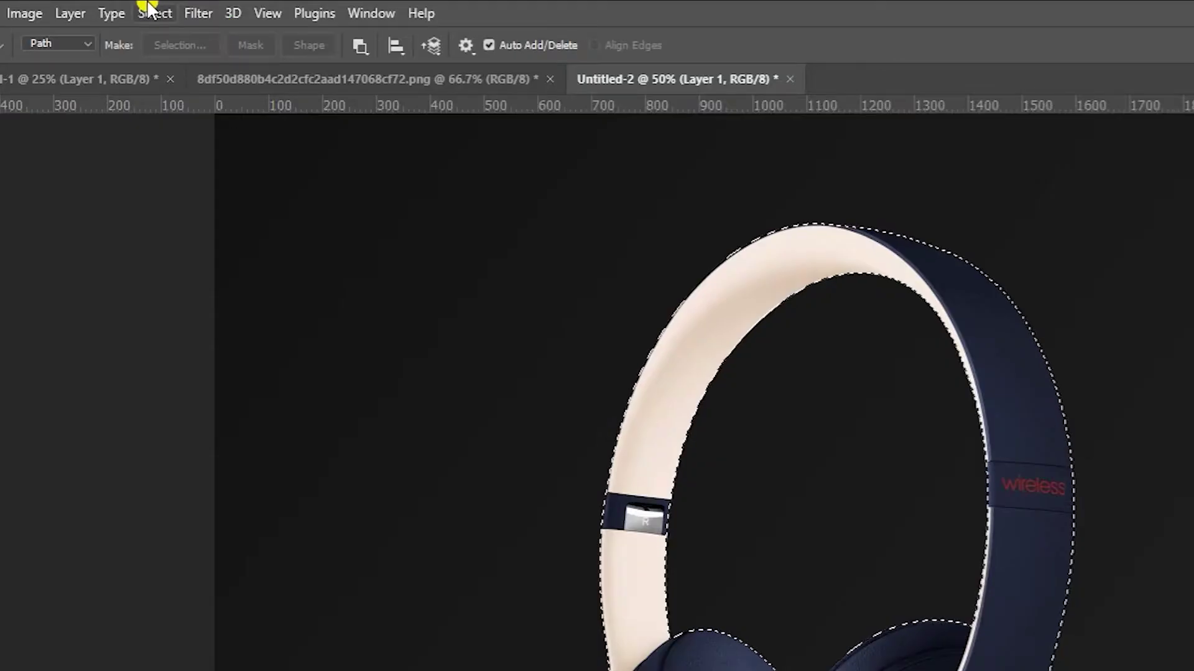
# Contract the headphone selection by 2 pixels, then invert it to delete the edge fringe and deselect.
pyautogui.click(154, 14)
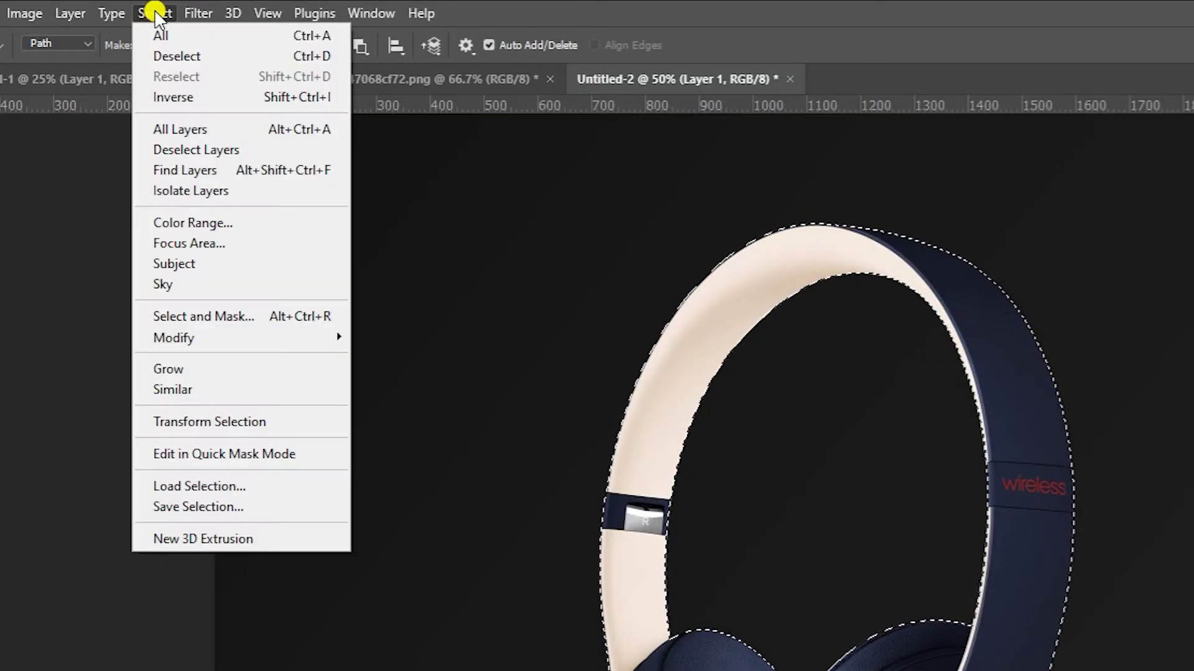
pyautogui.moveTo(253, 333)
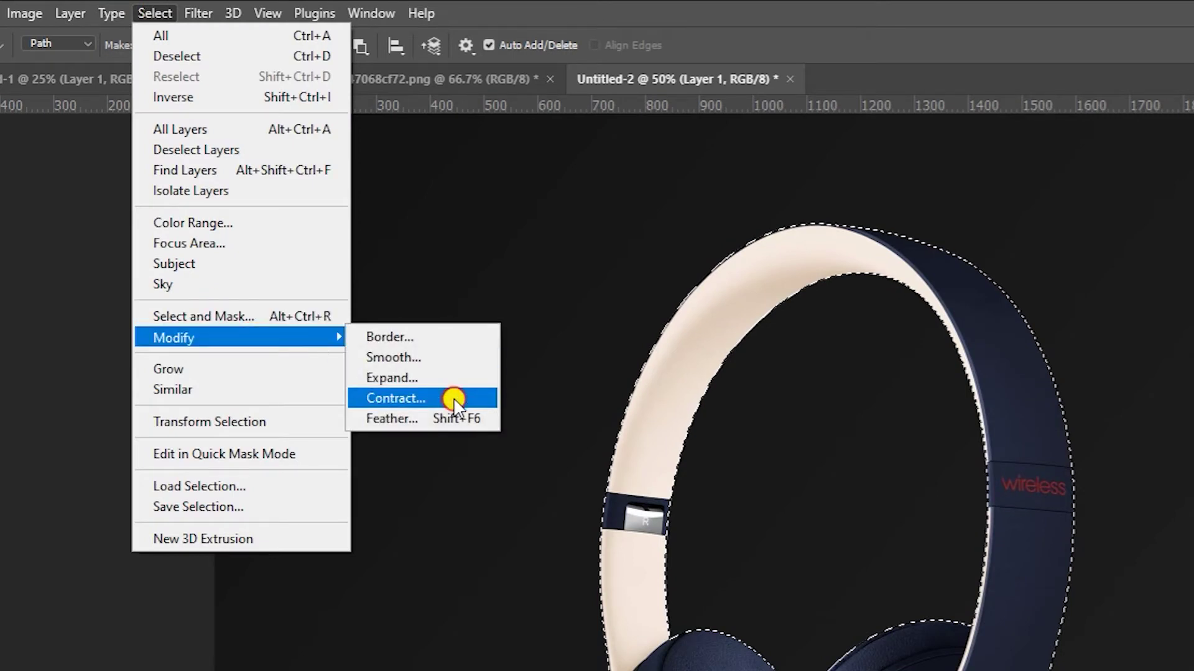
pyautogui.click(454, 403)
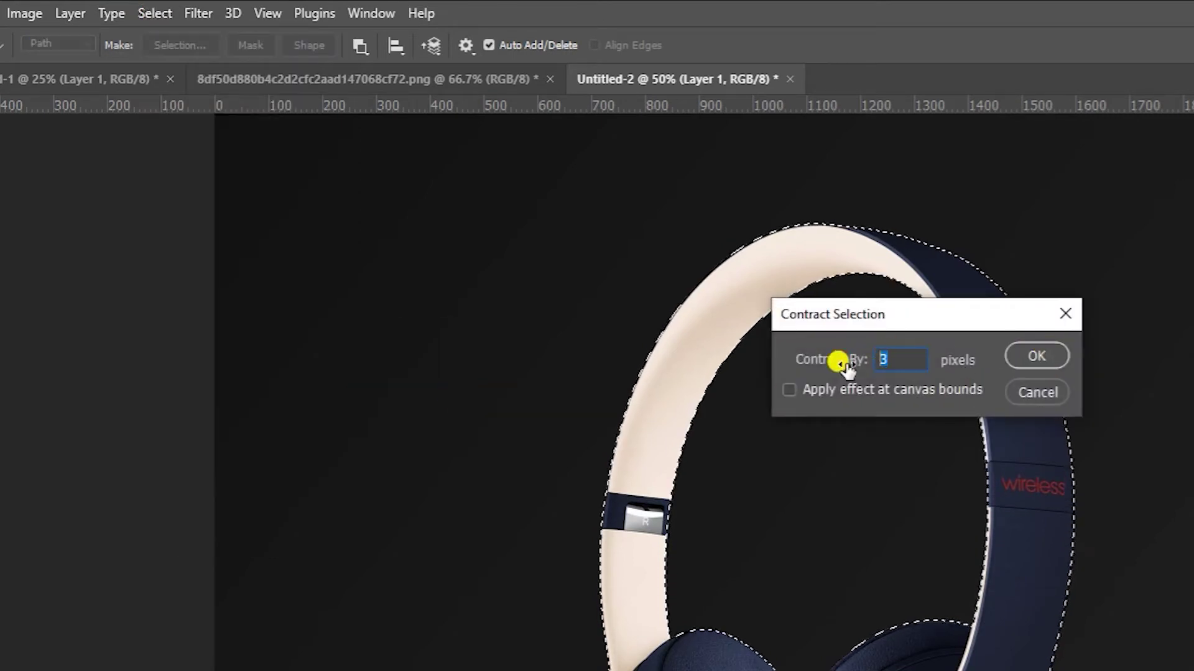
pyautogui.write('2')
pyautogui.click(1033, 356)
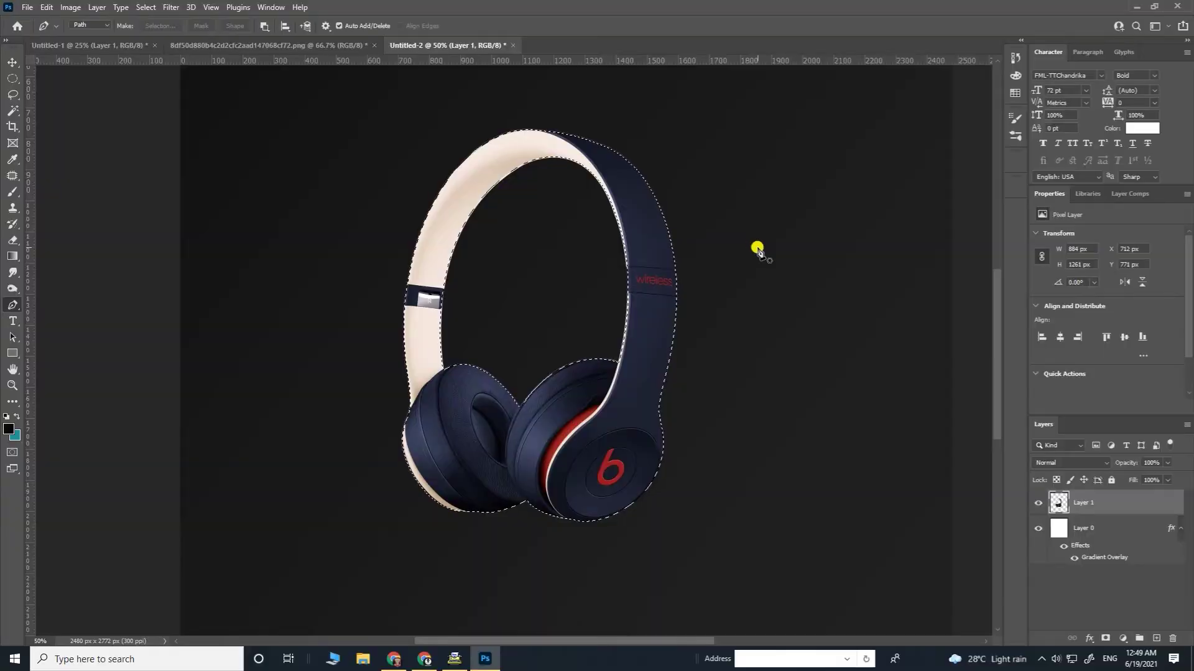
pyautogui.hotkey('ctrl', 'shift', 'i')
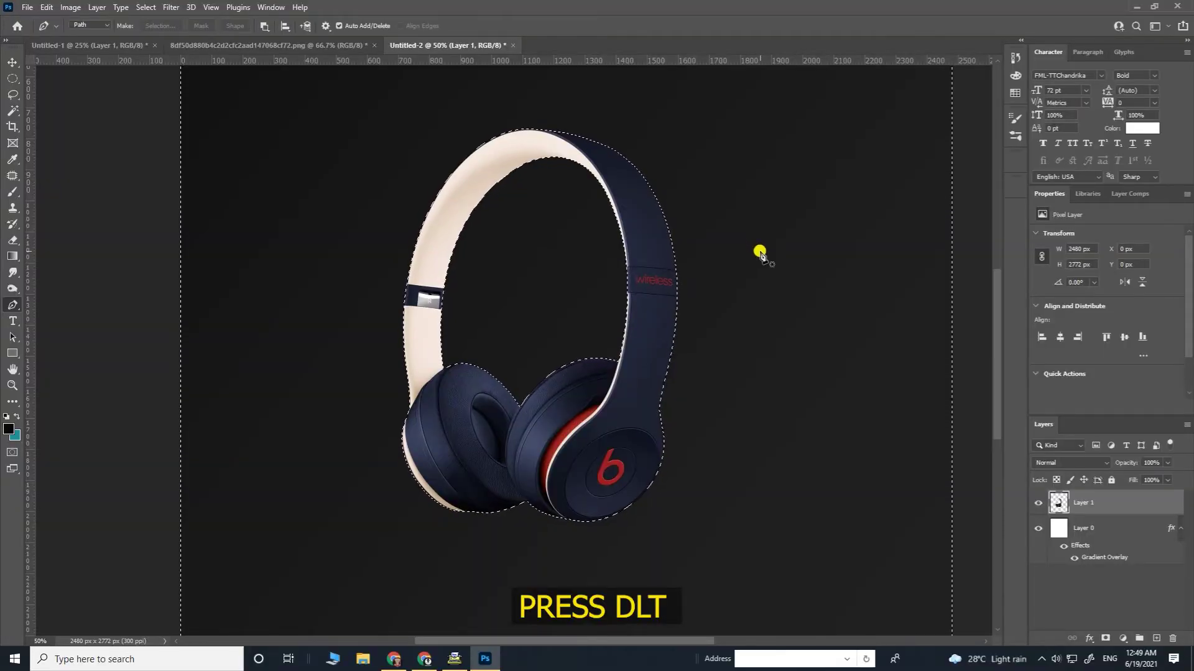
pyautogui.hotkey('ctrl', 'd')
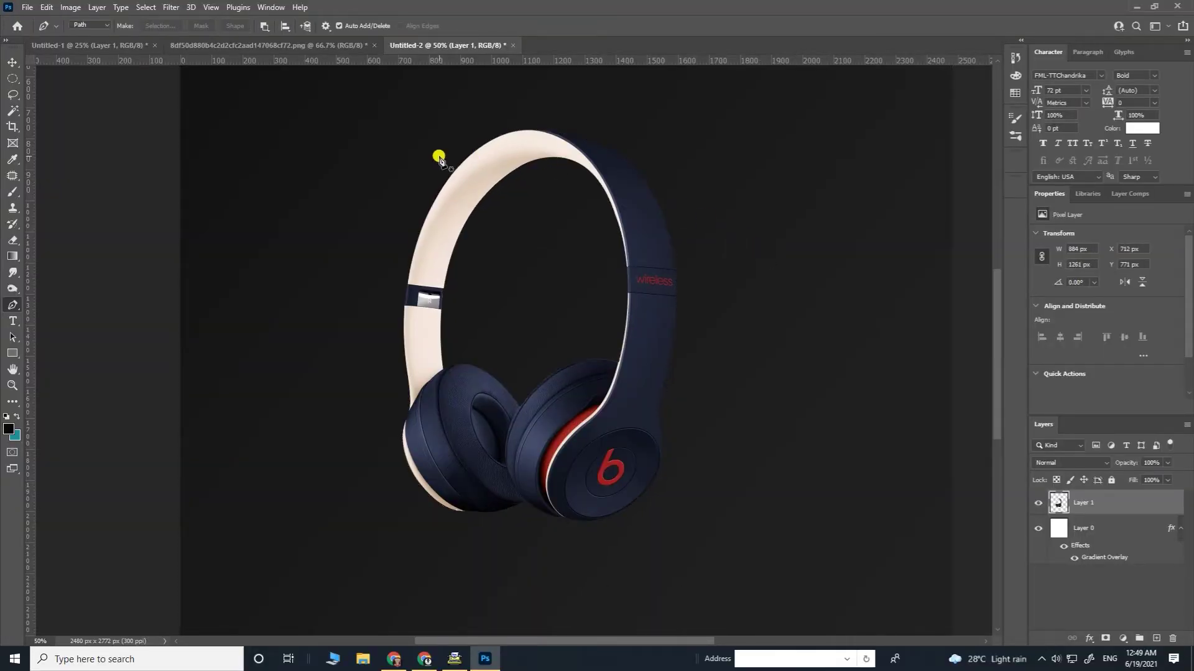
# Inspect the edges of the headphone cut-out up close around the headband and ear cups.
pyautogui.hotkey('ctrl', '+')
pyautogui.hotkey('ctrl', '+')
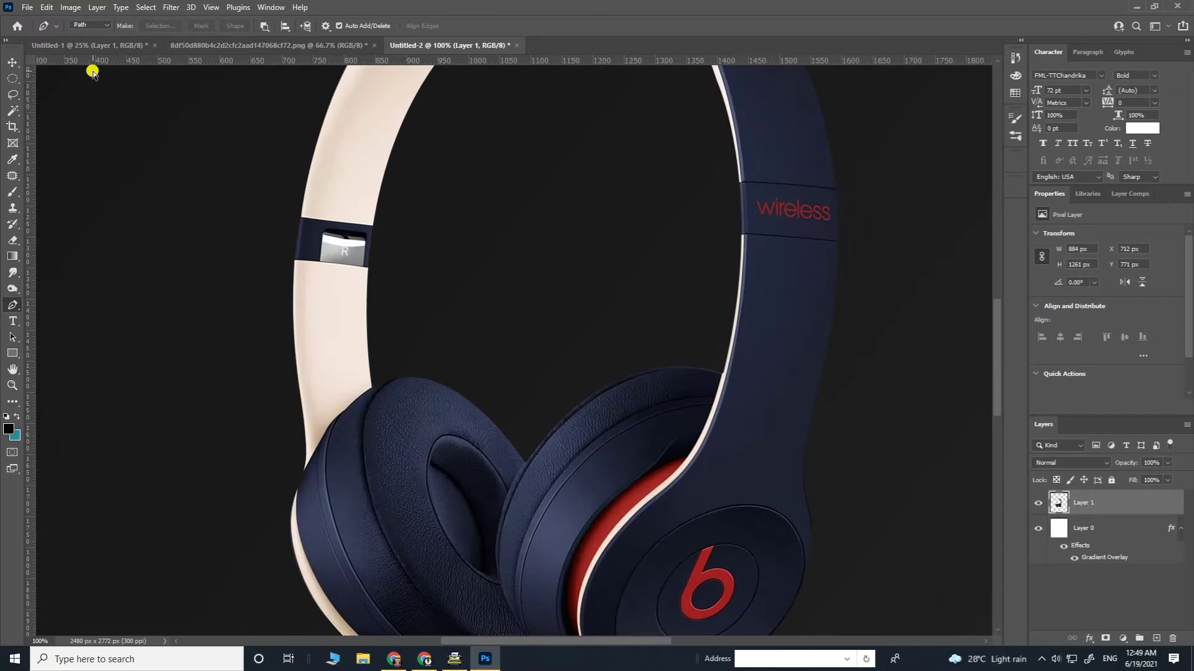
pyautogui.click(6, 61)
pyautogui.hotkey('ctrl', '+')
pyautogui.moveTo(346, 371); pyautogui.dragTo(443, 152)
pyautogui.moveTo(692, 121)
pyautogui.mouseDown()
pyautogui.moveTo(382, 292)
pyautogui.moveTo(268, 429)
pyautogui.mouseUp()
pyautogui.moveTo(578, 153)
pyautogui.mouseDown()
pyautogui.moveTo(499, 353)
pyautogui.moveTo(493, 497)
pyautogui.mouseUp()
pyautogui.moveTo(560, 118)
pyautogui.mouseDown()
pyautogui.moveTo(585, 306)
pyautogui.moveTo(669, 434)
pyautogui.mouseUp()
pyautogui.moveTo(600, 199)
pyautogui.mouseDown()
pyautogui.moveTo(645, 352)
pyautogui.moveTo(737, 377)
pyautogui.mouseUp()
pyautogui.hotkey('ctrl', '-')
pyautogui.hotkey('ctrl', '-')
pyautogui.hotkey('ctrl', '-')
pyautogui.hotkey('ctrl', '-')
pyautogui.hotkey('ctrl', '-')
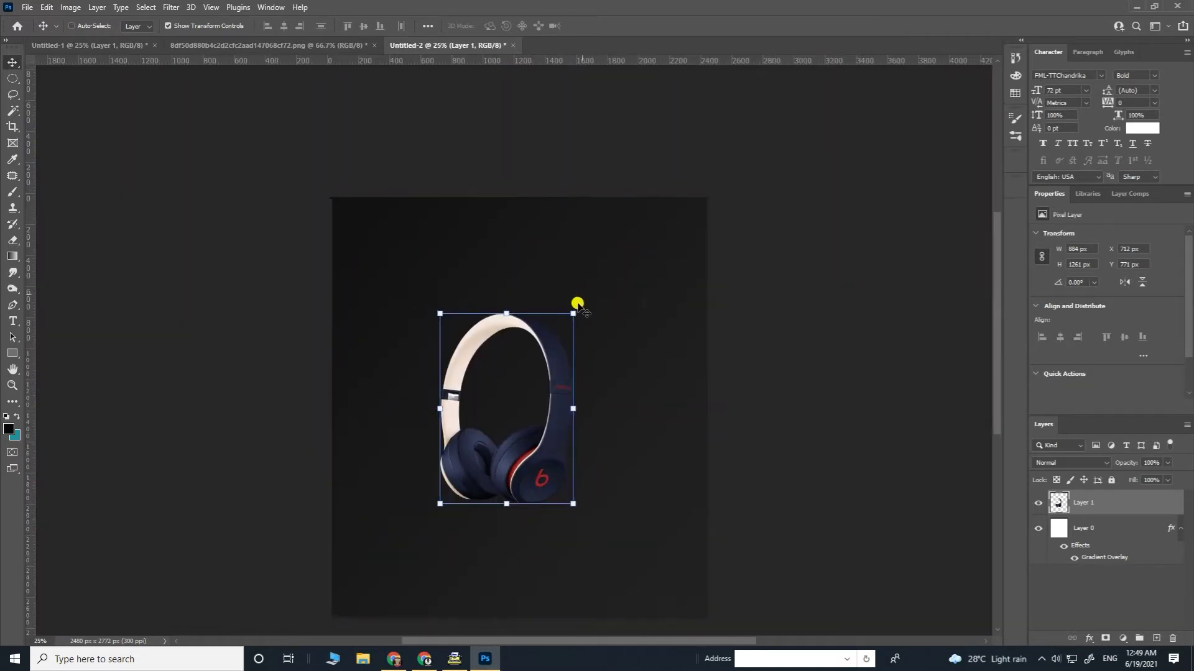
# Move the headphones up and to the right on the canvas.
pyautogui.hotkey('ctrl', '-')
pyautogui.moveTo(556, 388); pyautogui.dragTo(562, 240)
pyautogui.hotkey('ctrl', '+')
pyautogui.moveTo(609, 192); pyautogui.dragTo(590, 318)
pyautogui.hotkey('ctrl', '+')
pyautogui.moveTo(569, 396); pyautogui.dragTo(602, 365)
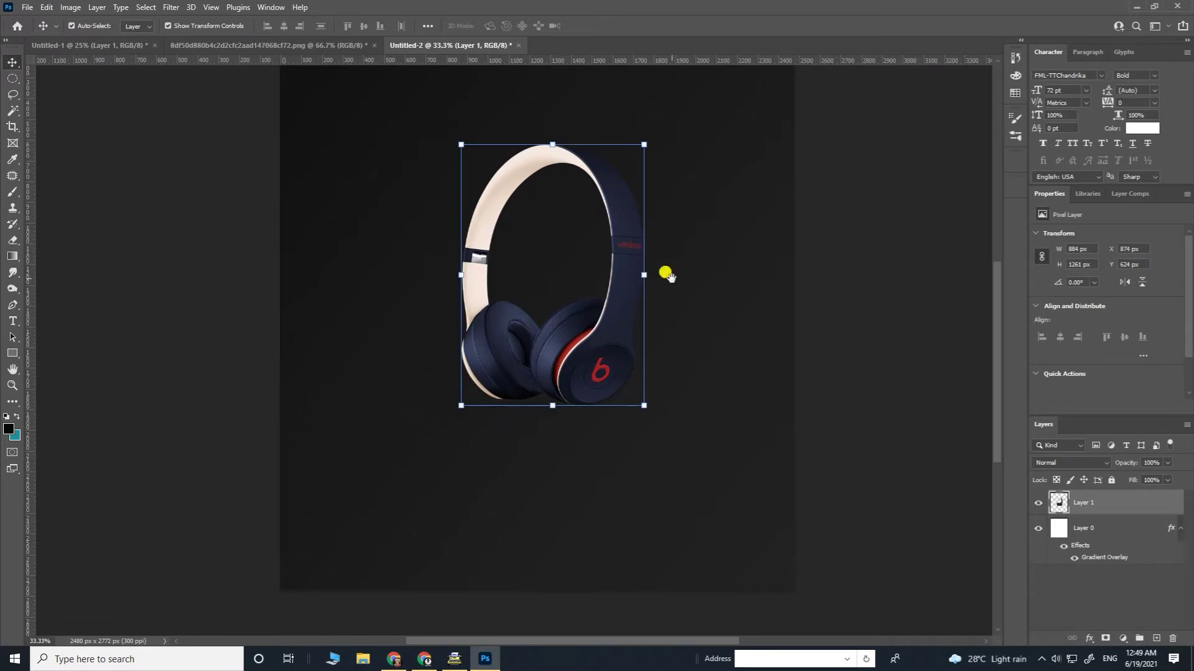
# Enlarge the headphones to about 1031 × 1382 px and place them in the upper right part of the canvas.
pyautogui.moveTo(668, 275); pyautogui.dragTo(677, 392)
pyautogui.moveTo(646, 256); pyautogui.dragTo(666, 241)
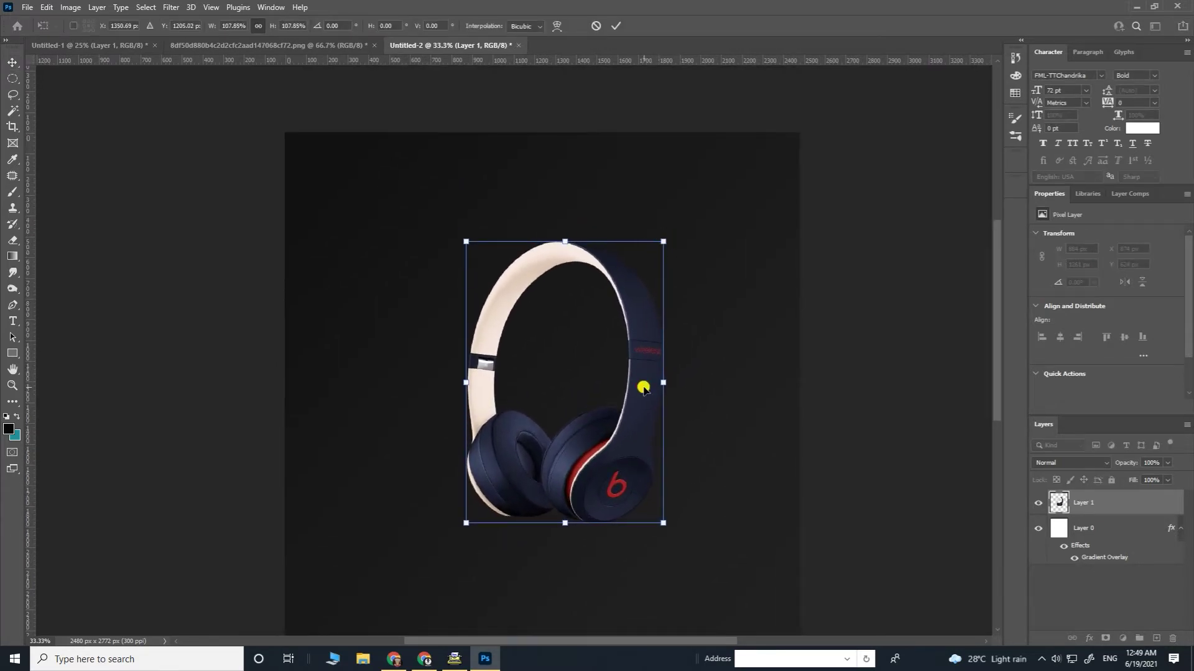
pyautogui.moveTo(647, 391); pyautogui.dragTo(730, 347)
pyautogui.moveTo(767, 172); pyautogui.dragTo(779, 198)
pyautogui.moveTo(706, 387); pyautogui.dragTo(697, 388)
pyautogui.moveTo(696, 389); pyautogui.dragTo(696, 397)
pyautogui.click(851, 370)
# Switch to the Brush tool and add a new empty layer above the headphone layer.
pyautogui.hotkey('ctrl', '-')
pyautogui.hotkey('ctrl', '+')
pyautogui.moveTo(765, 407); pyautogui.dragTo(762, 302)
pyautogui.click(658, 341)
pyautogui.hotkey('ctrl', '+')
pyautogui.hotkey('ctrl', '+')
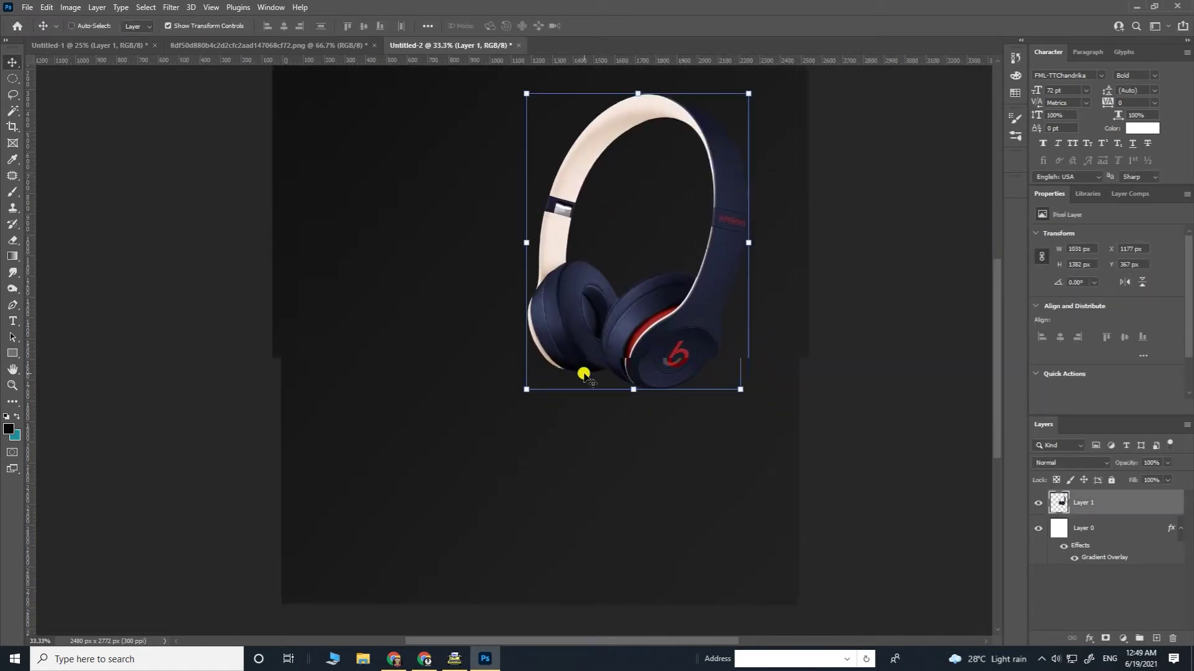
pyautogui.click(14, 191)
pyautogui.moveTo(377, 353); pyautogui.dragTo(259, 283)
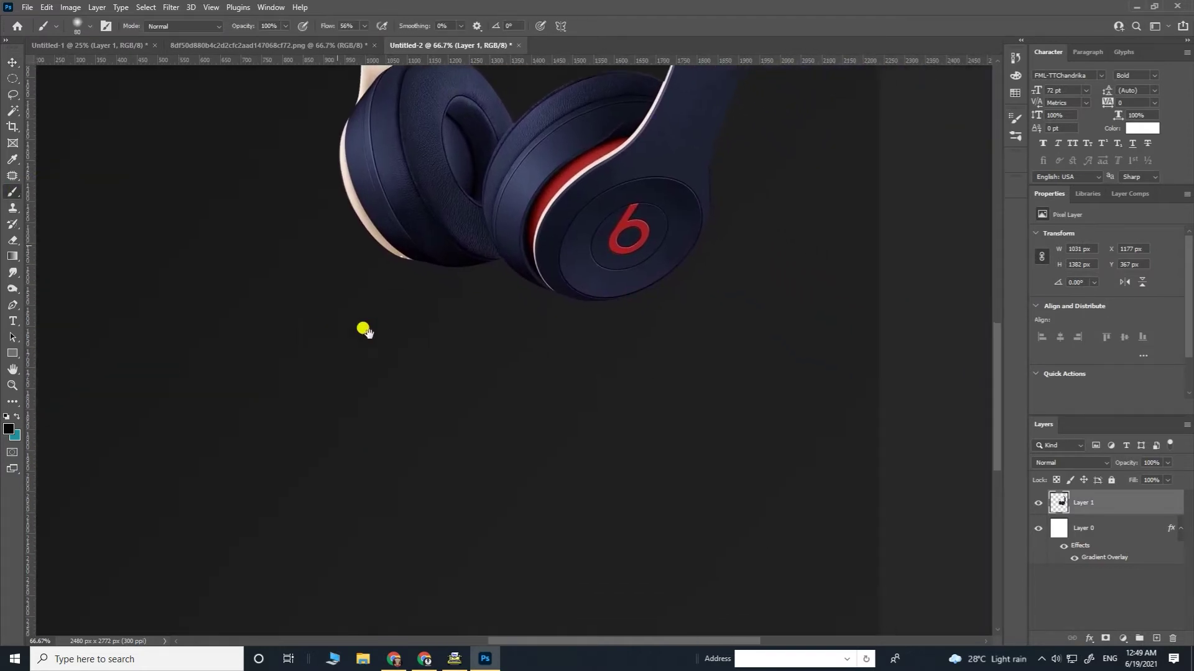
pyautogui.click(1154, 639)
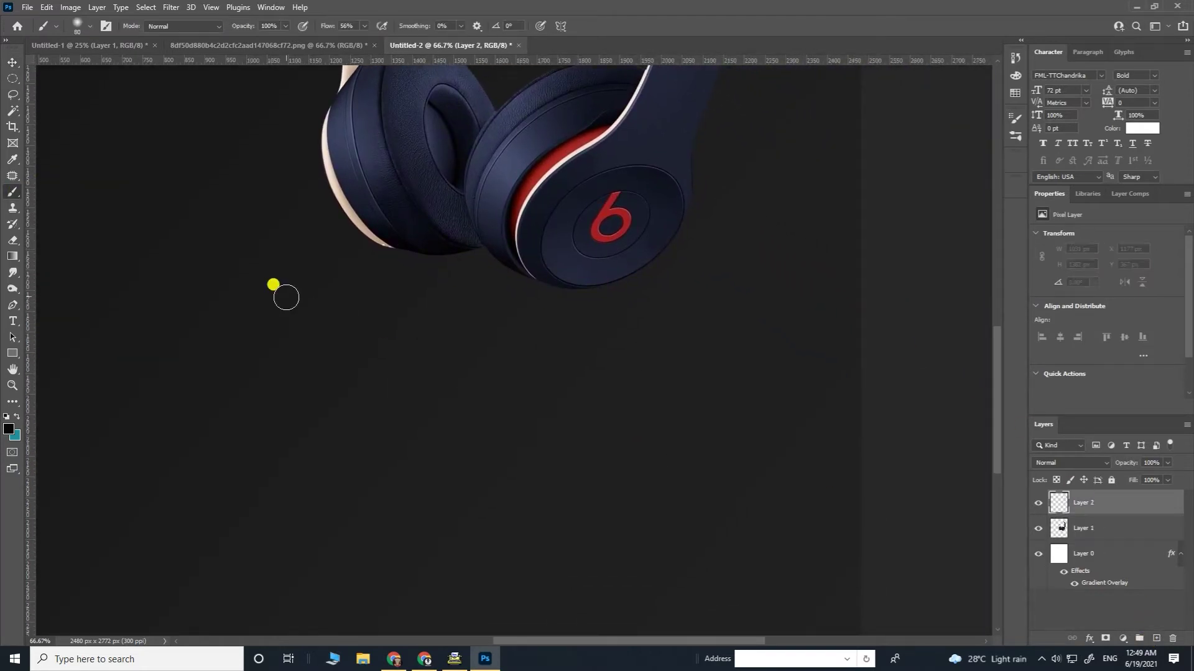
# Enlarge the soft brush to 250 px and paint one black dab beneath the left ear cup.
pyautogui.press(']')
pyautogui.press(']')
pyautogui.press(']')
pyautogui.press(']')
pyautogui.press(']')
pyautogui.click(361, 286)
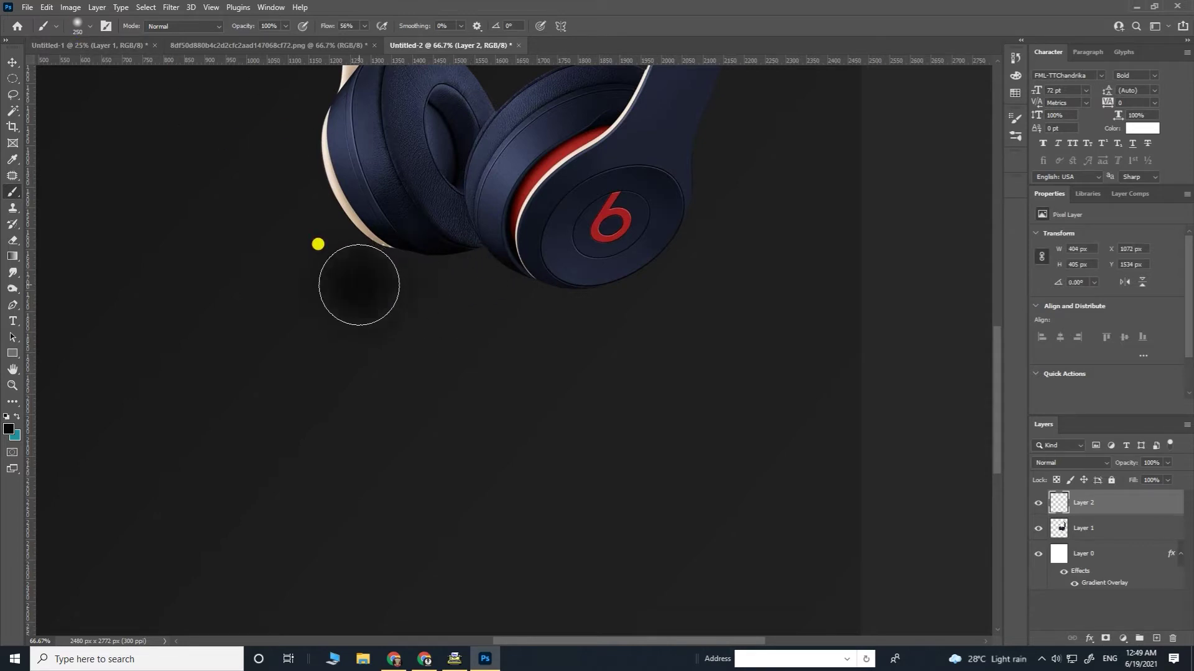
# Flatten and skew the black dab into a thin contact shadow under the left ear cup.
pyautogui.click(16, 63)
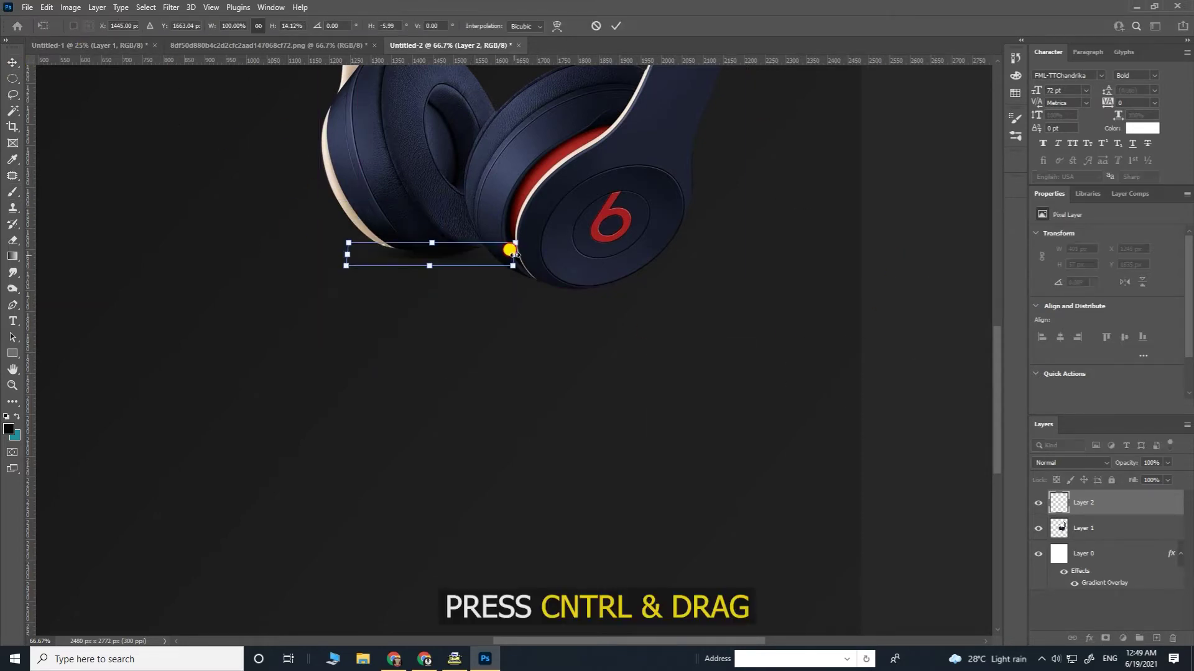
pyautogui.moveTo(511, 252); pyautogui.dragTo(458, 255)
pyautogui.press('Return')
# Duplicate the contact shadow and place the copy beneath the right ear cup.
pyautogui.moveTo(465, 268); pyautogui.dragTo(587, 293)
pyautogui.press('Up')
pyautogui.press('Up')
pyautogui.press('Up')
pyautogui.press('Up')
pyautogui.press('Up')
pyautogui.press('Up')
pyautogui.press('Up')
pyautogui.press('Up')
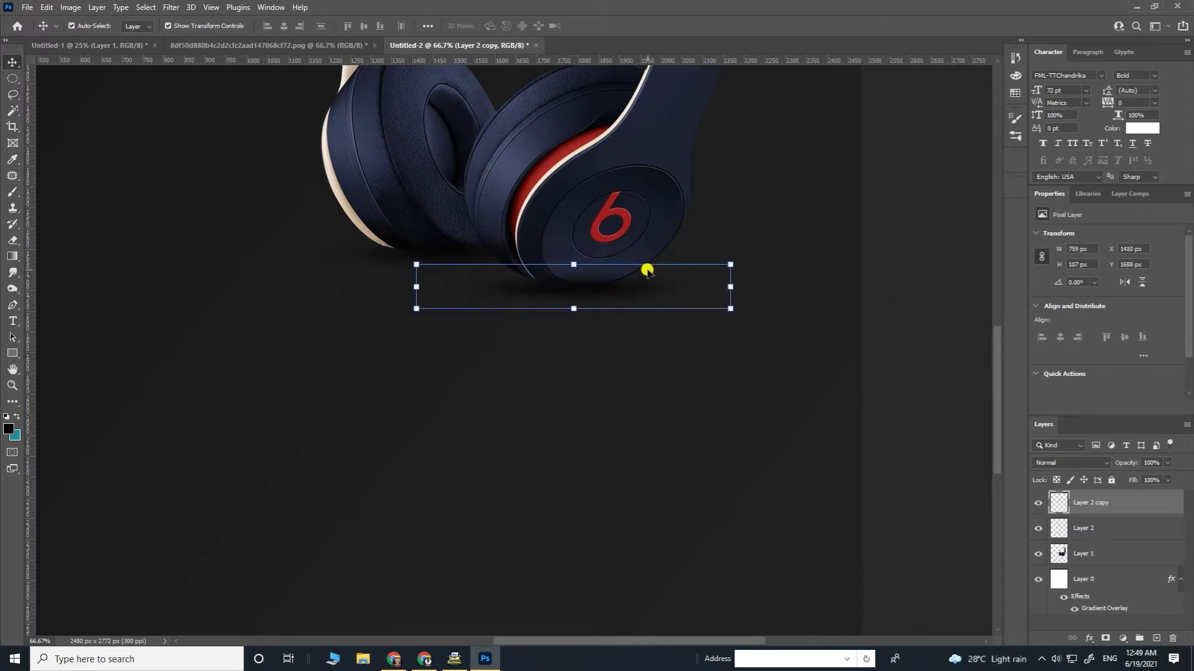
# Flatten the shadow copy under the right ear cup to about 74 px high.
pyautogui.moveTo(573, 265); pyautogui.dragTo(587, 286)
pyautogui.press('Return')
pyautogui.click(899, 324)
# Select the gradient background layer and lock it completely.
pyautogui.hotkey('ctrl', '-')
pyautogui.hotkey('ctrl', '-')
pyautogui.hotkey('ctrl', '-')
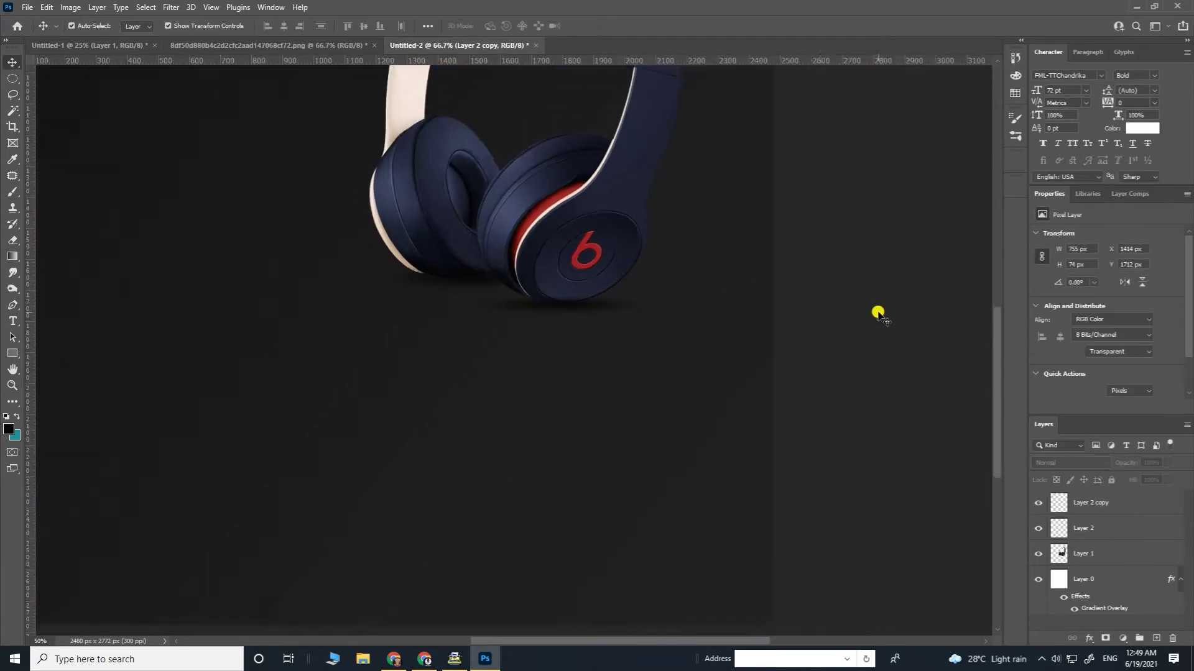
pyautogui.moveTo(567, 296); pyautogui.dragTo(609, 373)
pyautogui.click(657, 179)
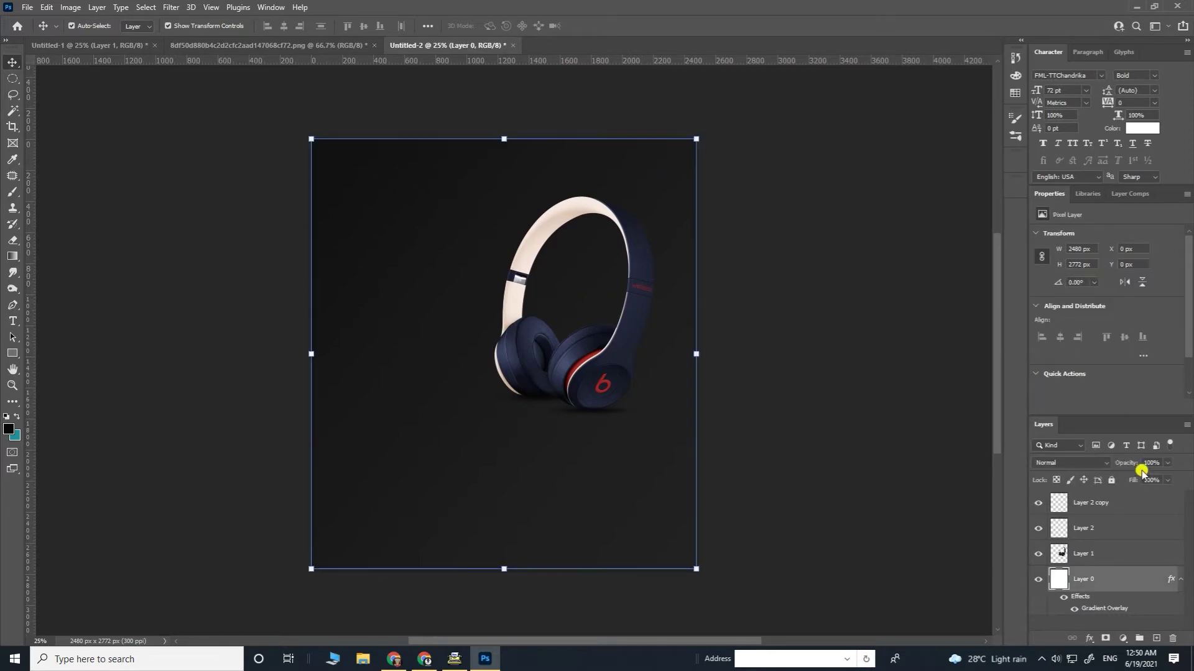
pyautogui.click(1109, 482)
# Link the headphone layer with the two contact shadow layers.
pyautogui.moveTo(818, 180); pyautogui.dragTo(577, 382)
pyautogui.rightClick(606, 387)
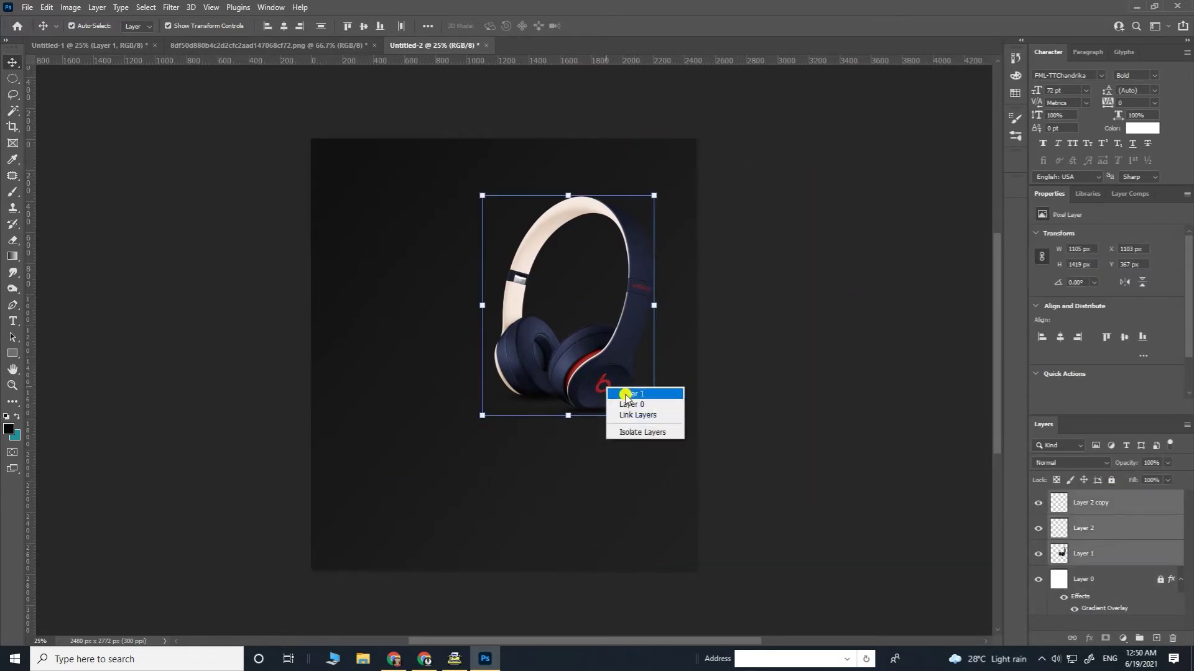
pyautogui.click(656, 415)
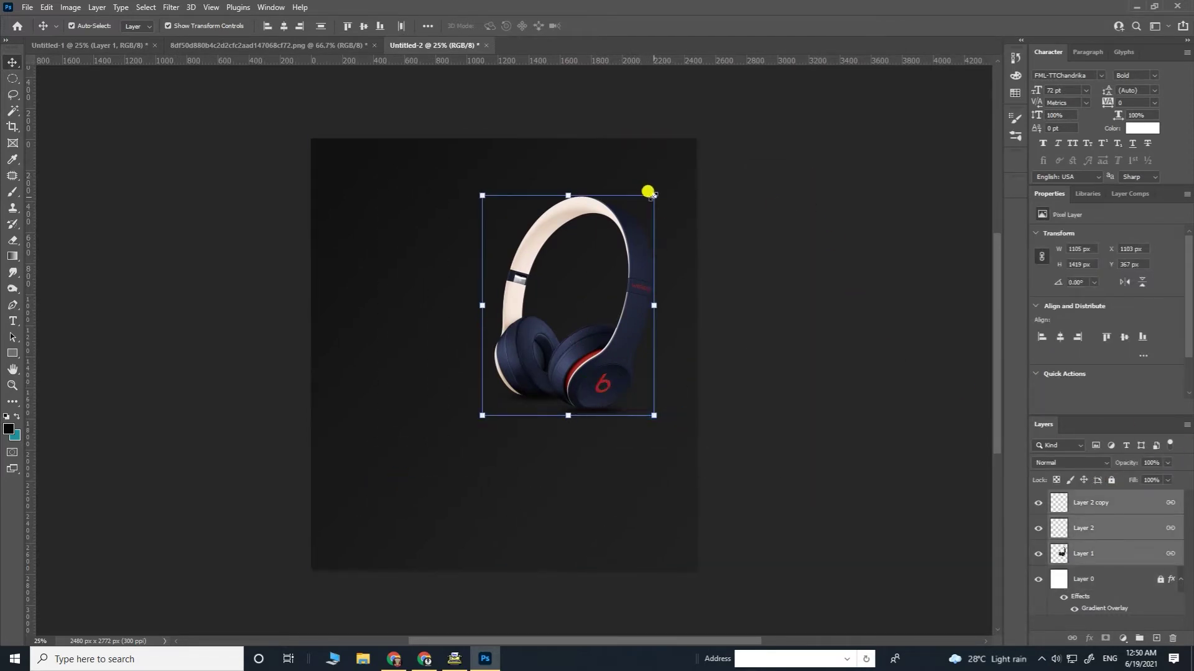
# Scale the linked headphones and shadows down slightly and reposition them in the right half of the canvas.
pyautogui.moveTo(651, 195); pyautogui.dragTo(632, 208)
pyautogui.moveTo(617, 317); pyautogui.dragTo(629, 322)
pyautogui.click(818, 330)
# Bring the red Beats logo from the 8df50d880b4c2d2cfc2aad147068cf72.png document into the top-left corner of the headphone design.
pyautogui.click(221, 48)
pyautogui.moveTo(352, 358); pyautogui.dragTo(453, 46)
pyautogui.moveTo(377, 204); pyautogui.dragTo(536, 358)
pyautogui.hotkey('ctrl', '+')
pyautogui.hotkey('ctrl', '+')
pyautogui.moveTo(599, 179); pyautogui.dragTo(630, 266)
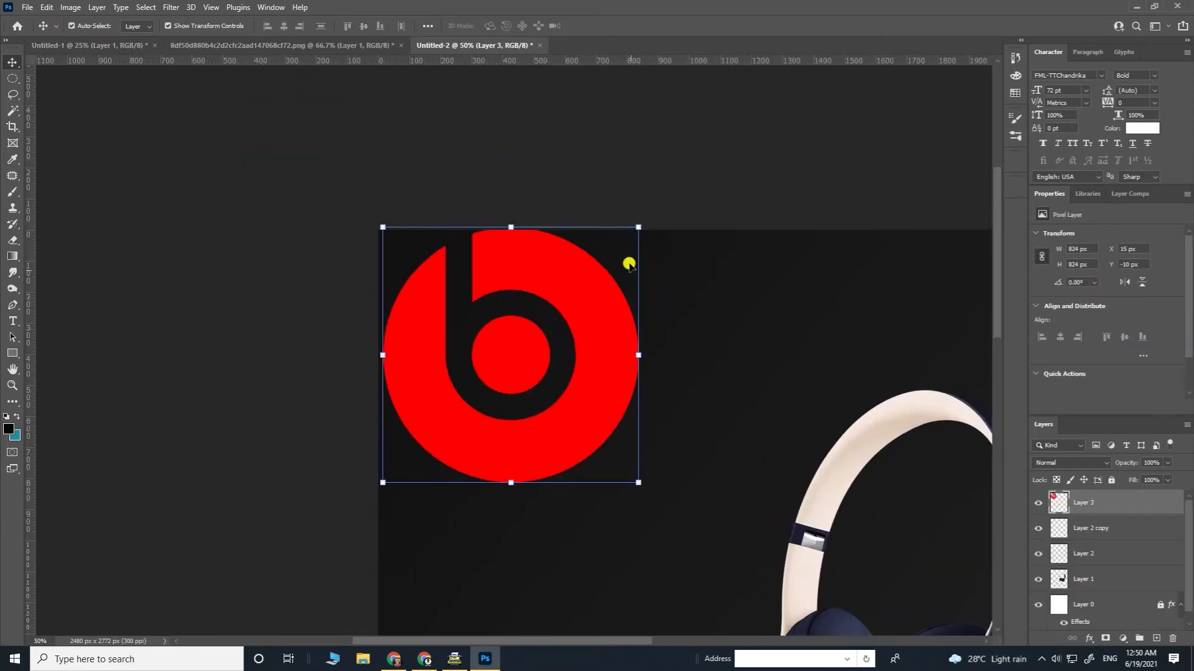
# Scale the red logo down to a small mark in the canvas's top-left corner.
pyautogui.moveTo(637, 223); pyautogui.dragTo(445, 289)
pyautogui.press('Return')
pyautogui.click(492, 165)
# Duplicate the small red logo and scale the copy up to about 932%.
pyautogui.hotkey('ctrl', '-')
pyautogui.hotkey('ctrl', '-')
pyautogui.hotkey('ctrl', '-')
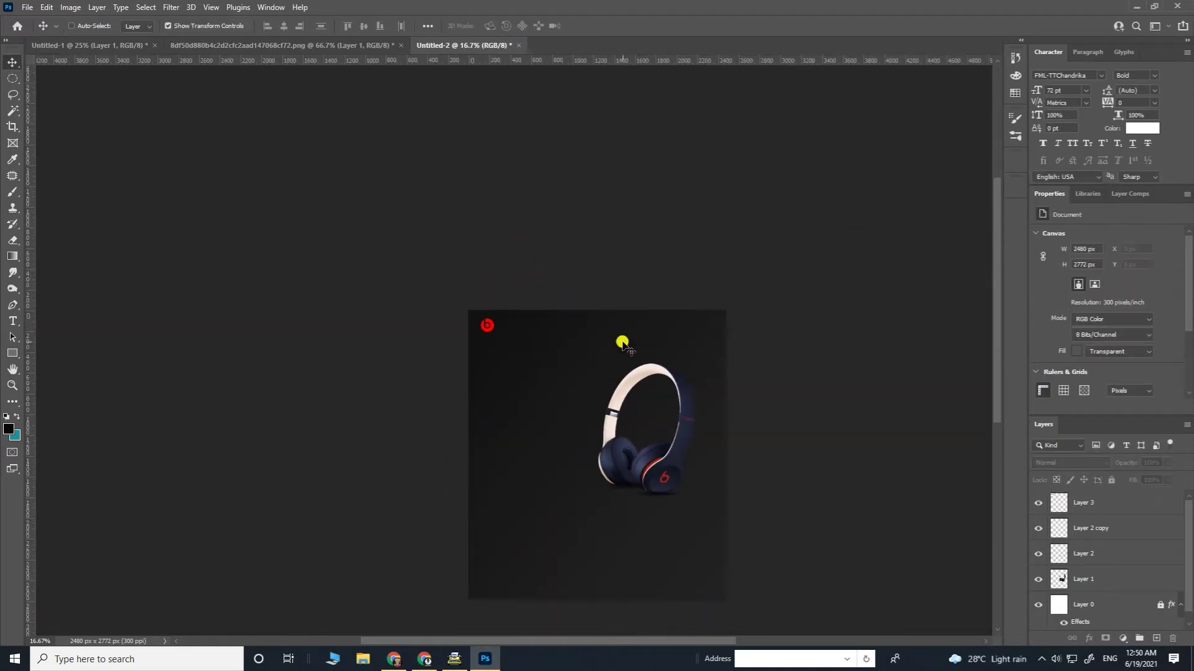
pyautogui.moveTo(674, 409); pyautogui.dragTo(620, 328)
pyautogui.hotkey('ctrl', '+')
pyautogui.hotkey('ctrl', '+')
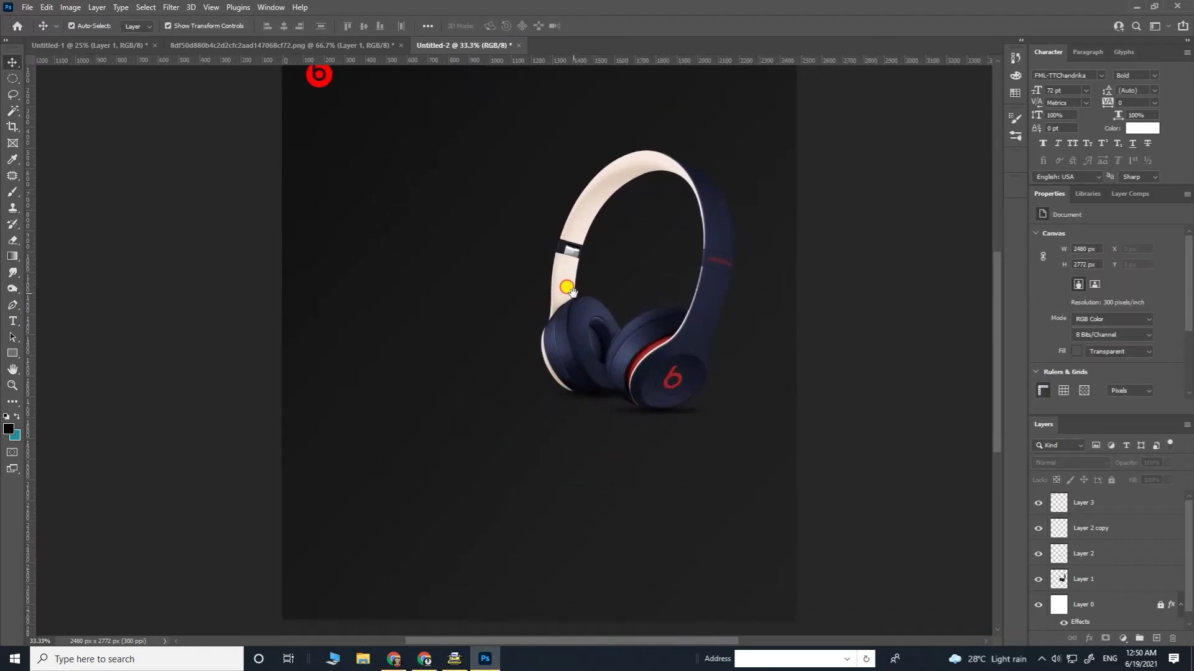
pyautogui.click(325, 83)
pyautogui.moveTo(325, 83); pyautogui.dragTo(618, 65)
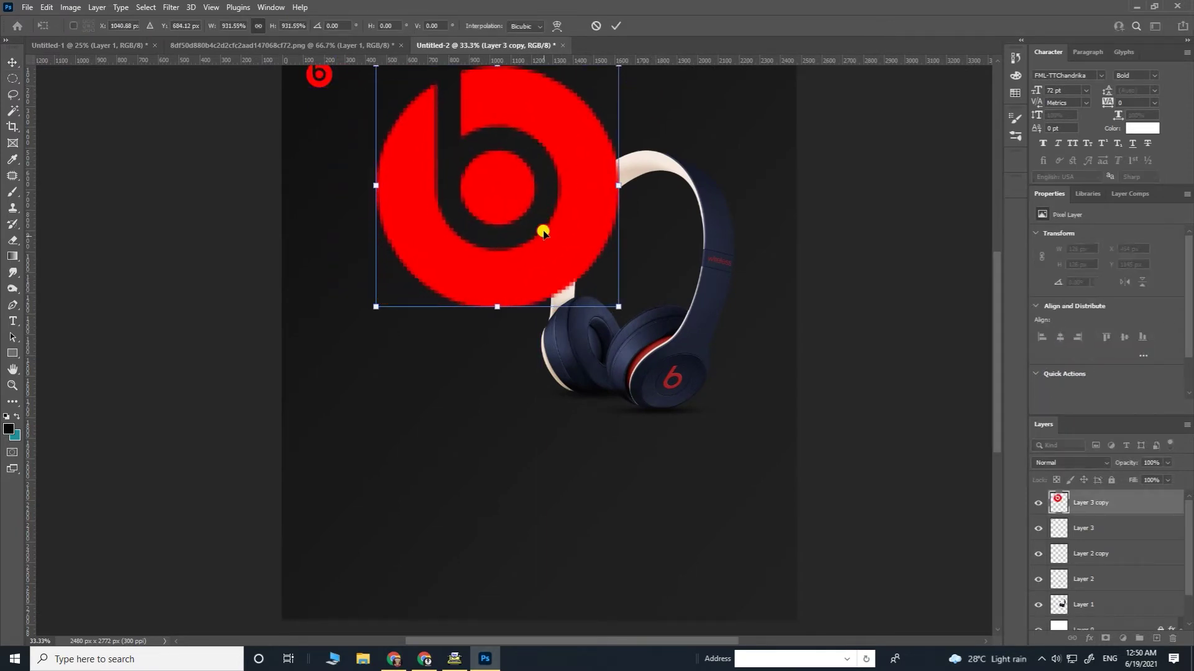
# Enlarge the logo copy to about 1423 × 1423 px and position it over the headphones.
pyautogui.moveTo(545, 230); pyautogui.dragTo(524, 361)
pyautogui.moveTo(598, 199); pyautogui.dragTo(650, 144)
pyautogui.moveTo(557, 365); pyautogui.dragTo(684, 355)
pyautogui.press('Return')
# Send the enlarged logo copy to the back of the layer stack and raise it one level.
pyautogui.hotkey('ctrl', 'shift', '[')
pyautogui.hotkey('ctrl', ']')
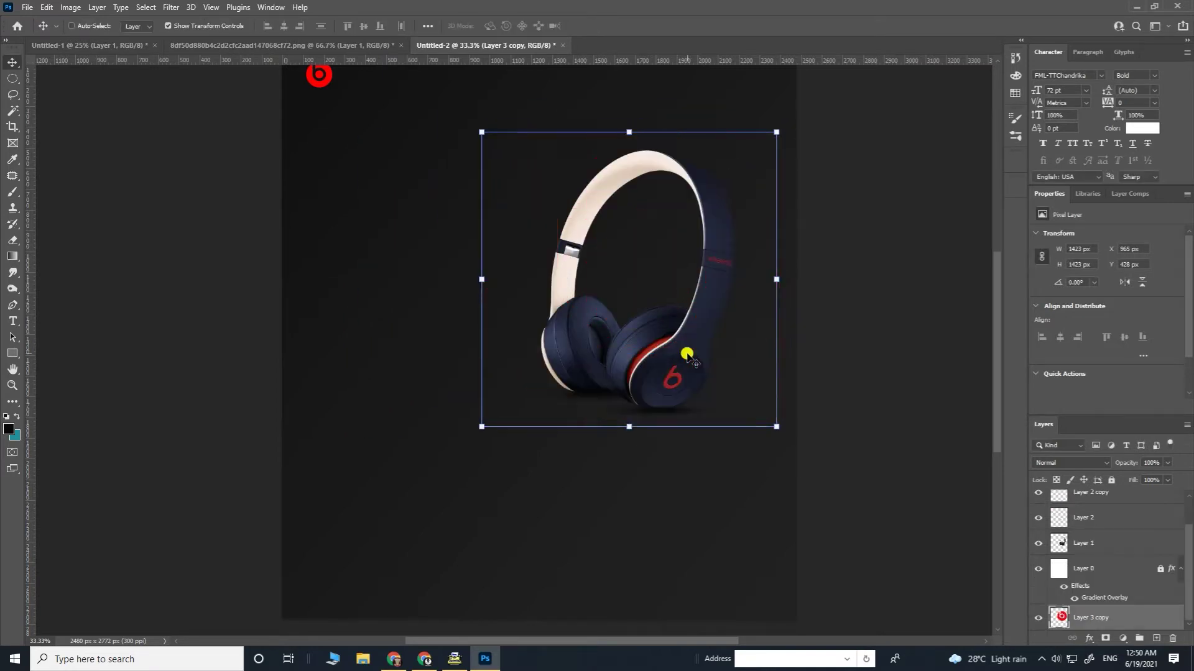
# Move the large logo copy to the left of the headphones, recolour it white and reduce its opacity to 5%.
pyautogui.hotkey('ctrl', '-')
pyautogui.moveTo(682, 315); pyautogui.dragTo(490, 319)
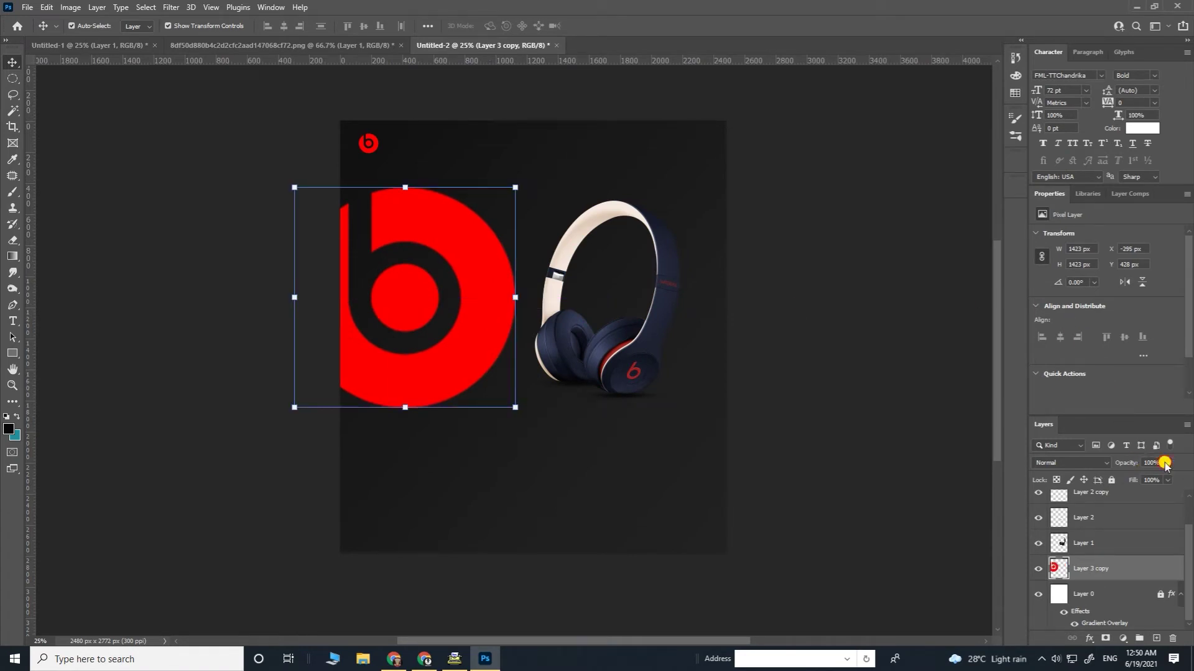
pyautogui.moveTo(1109, 475); pyautogui.dragTo(1113, 477)
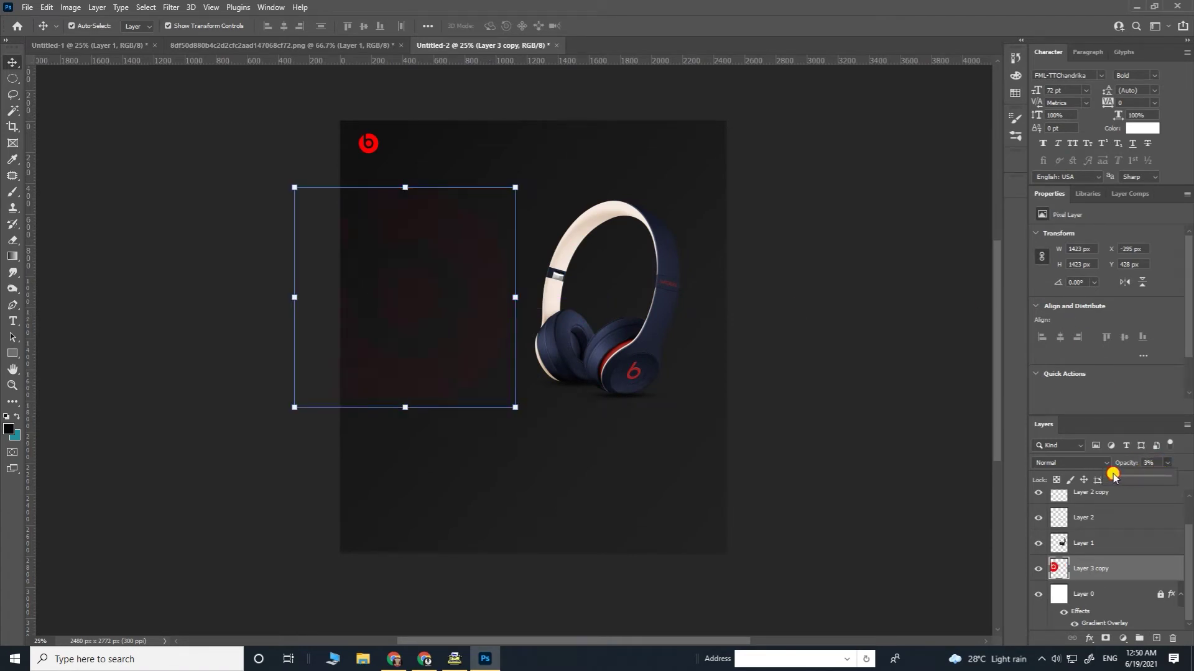
pyautogui.click(6, 427)
pyautogui.click(859, 373)
pyautogui.click(1117, 362)
pyautogui.hotkey('shift', 'alt', 'BackSpace')
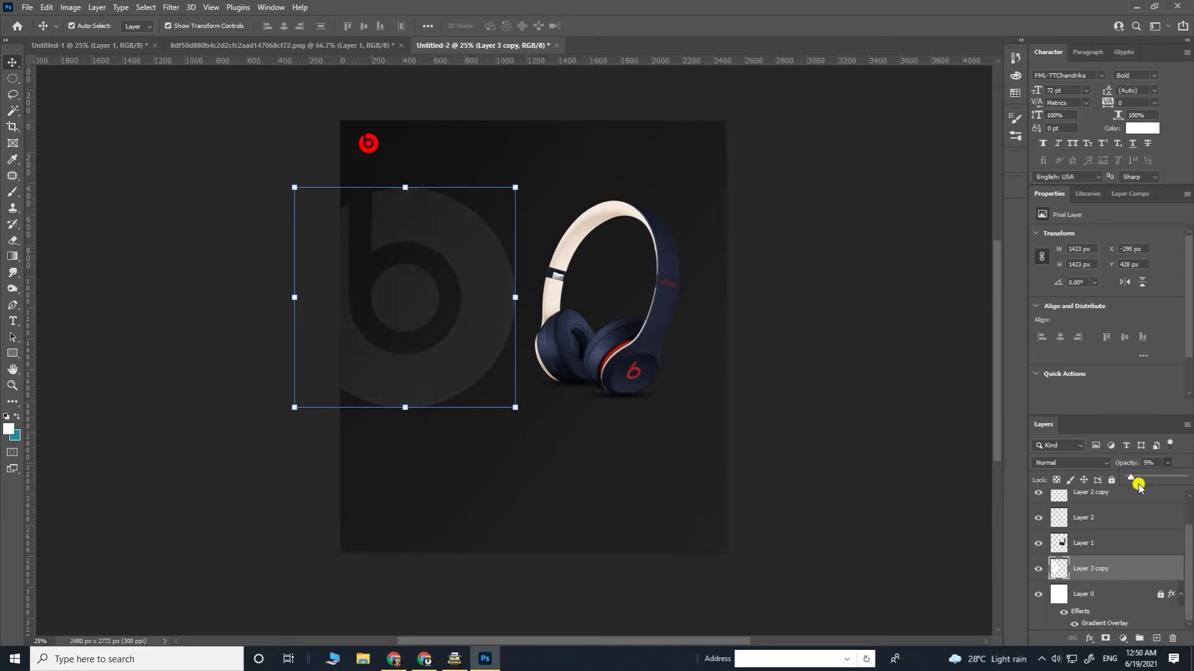
# Move the faint logo copy to the canvas's top-right corner behind the headphones and set its opacity to 4%.
pyautogui.moveTo(457, 269); pyautogui.dragTo(734, 255)
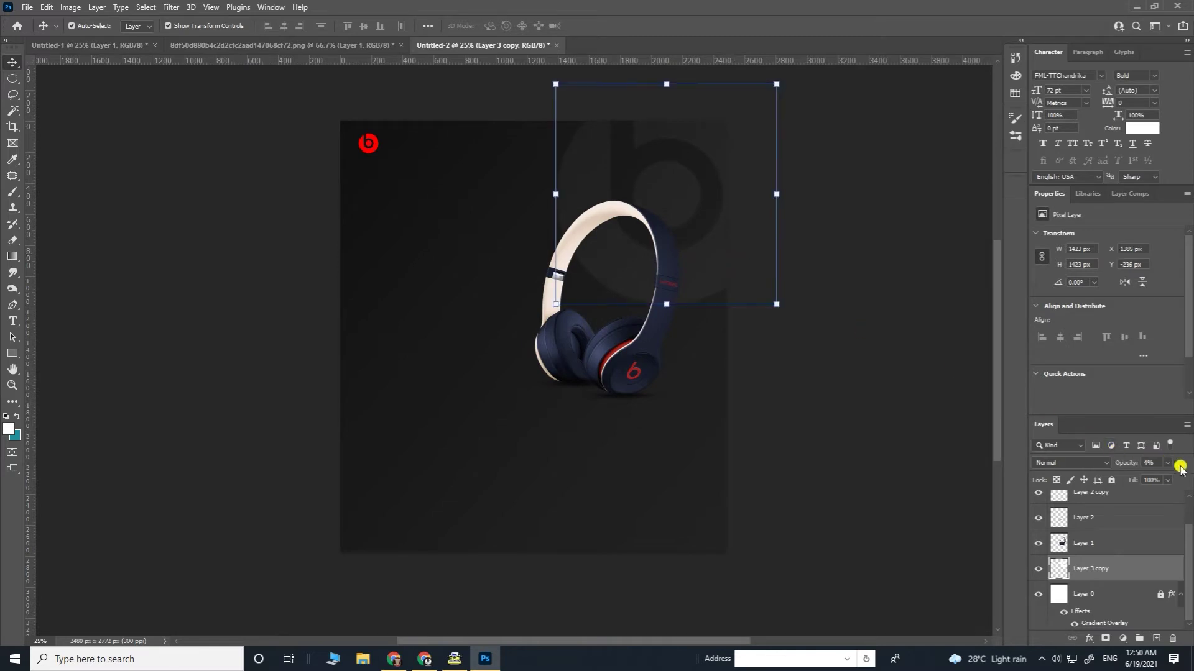
pyautogui.click(895, 330)
pyautogui.hotkey('ctrl', '-')
pyautogui.hotkey('ctrl', '-')
pyautogui.hotkey('ctrl', '+')
pyautogui.hotkey('ctrl', '+')
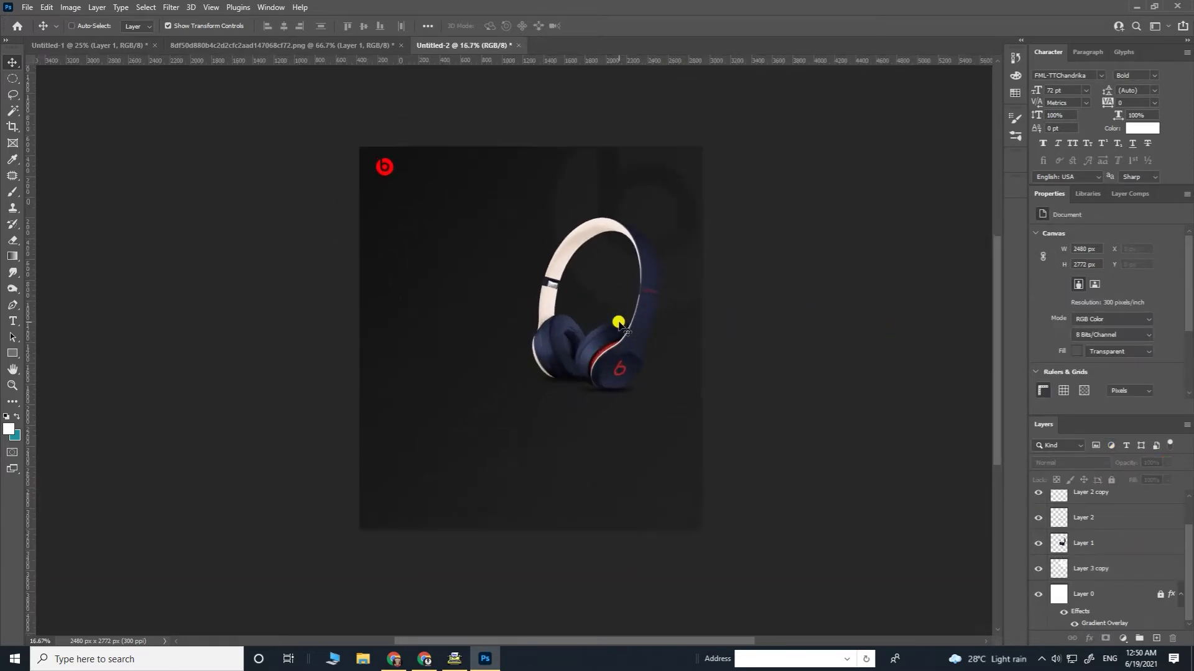
# Start a text line left of the headphones on a new layer and set its font to Raleway Bold.
pyautogui.hotkey('ctrl', '+')
pyautogui.moveTo(486, 297); pyautogui.dragTo(555, 321)
pyautogui.hotkey('ctrl', '+')
pyautogui.moveTo(522, 247); pyautogui.dragTo(522, 321)
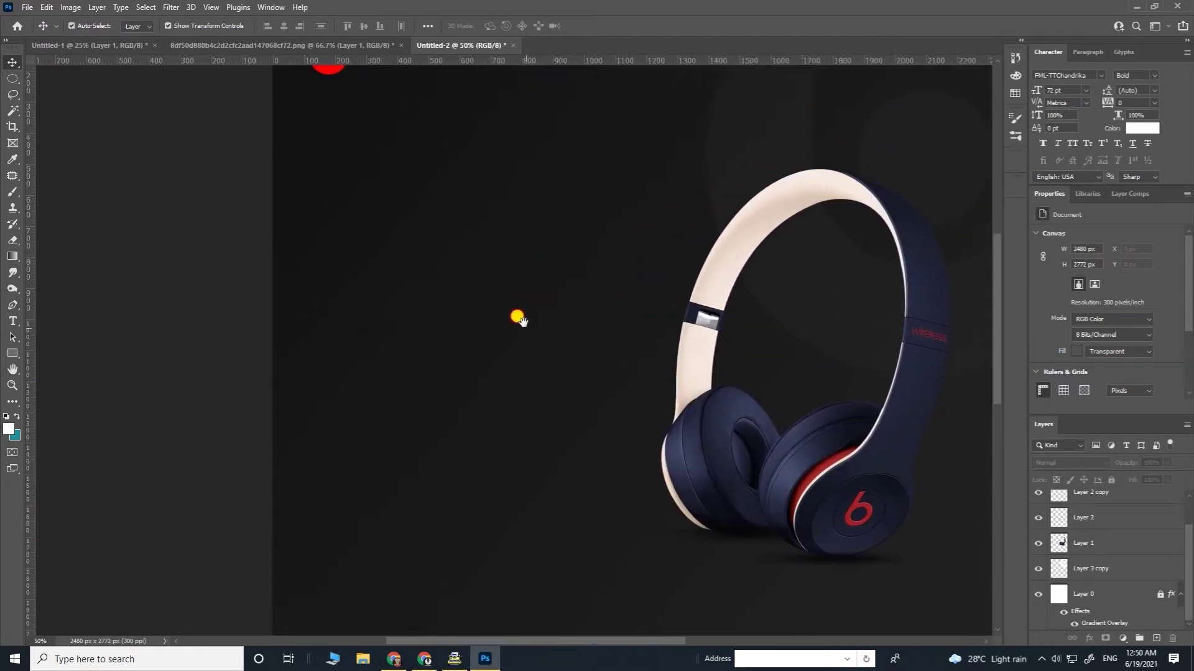
pyautogui.click(3, 321)
pyautogui.click(1156, 639)
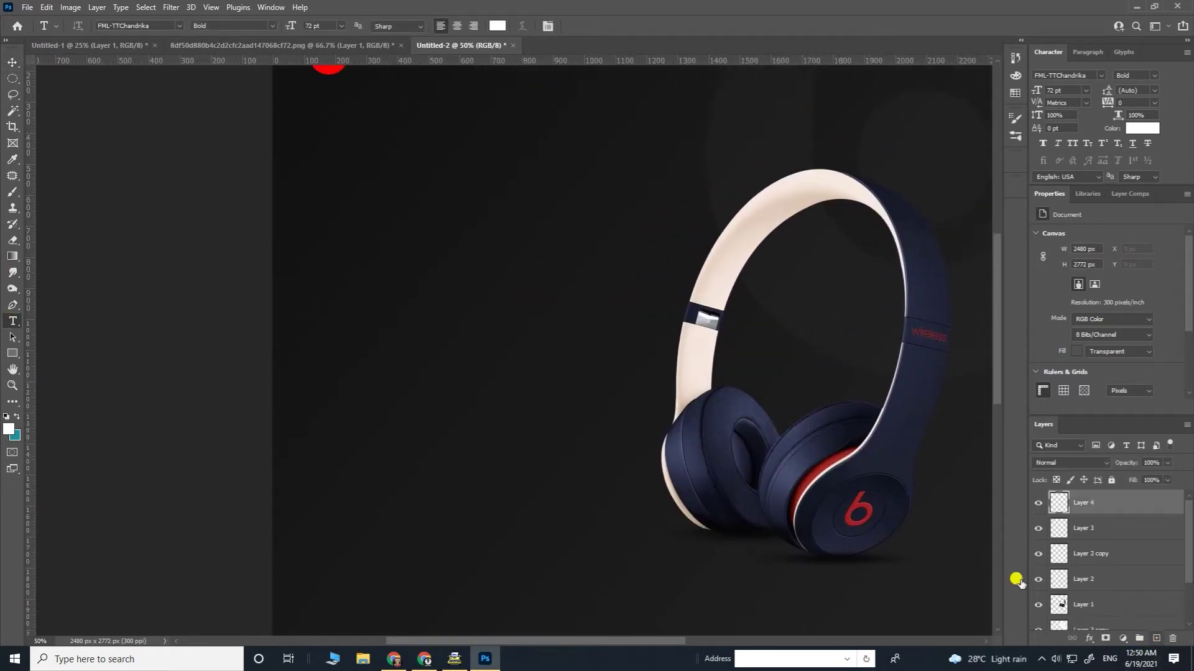
pyautogui.click(353, 322)
pyautogui.write('േ')
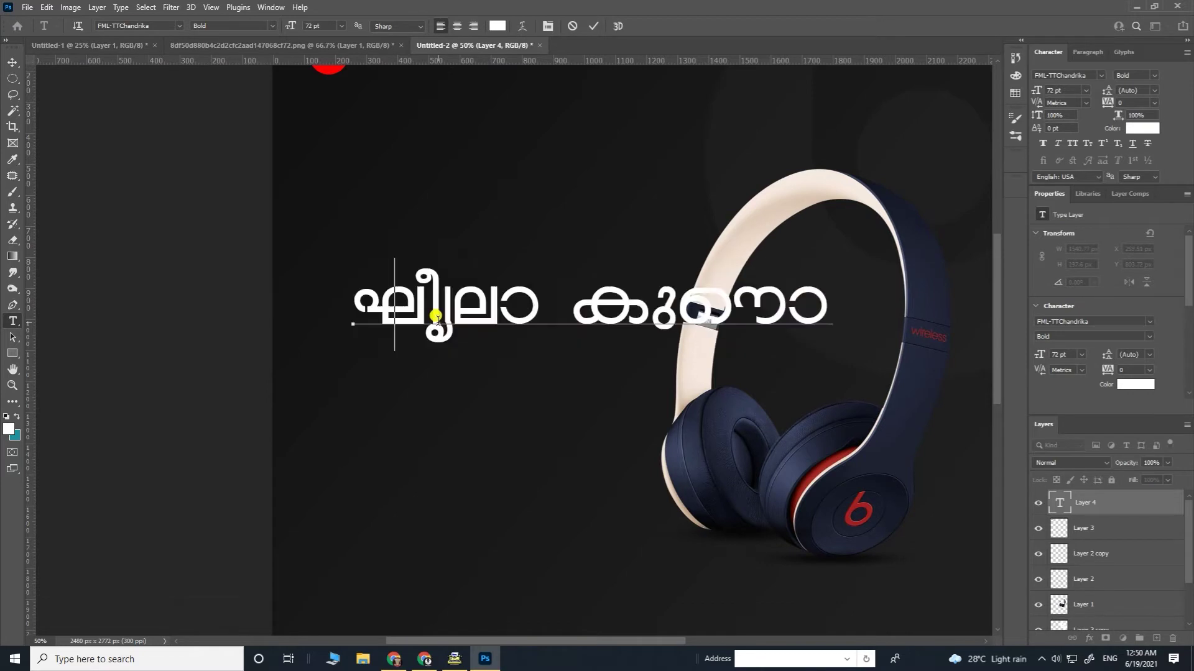
pyautogui.press('BackSpace')
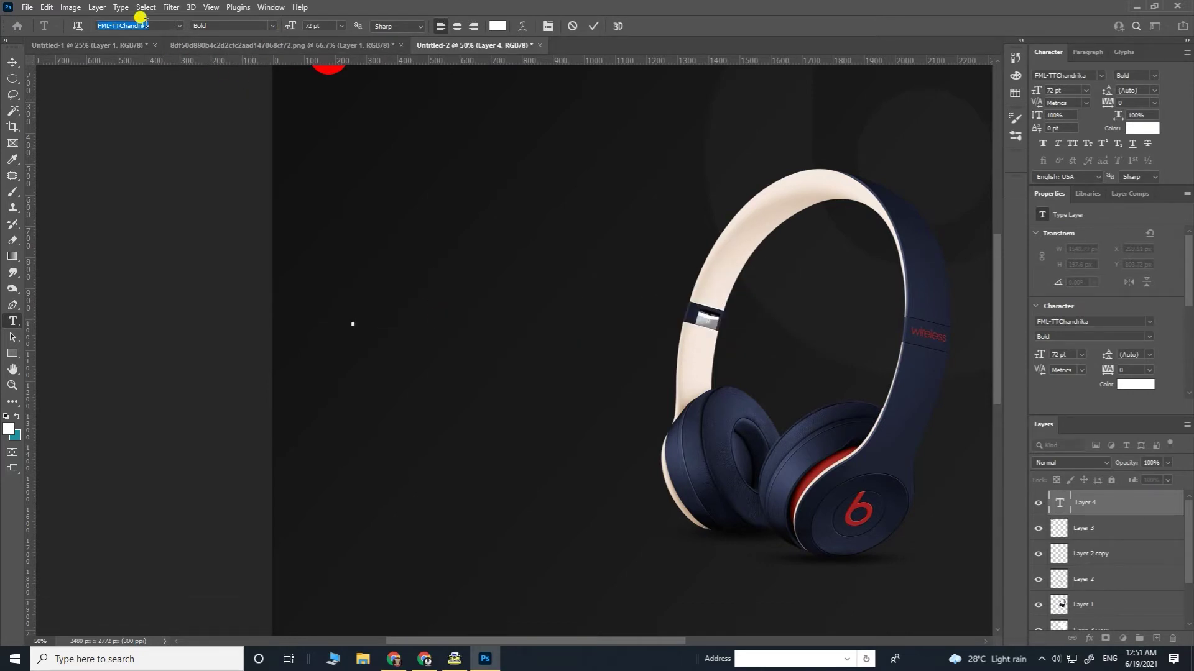
pyautogui.write('rale')
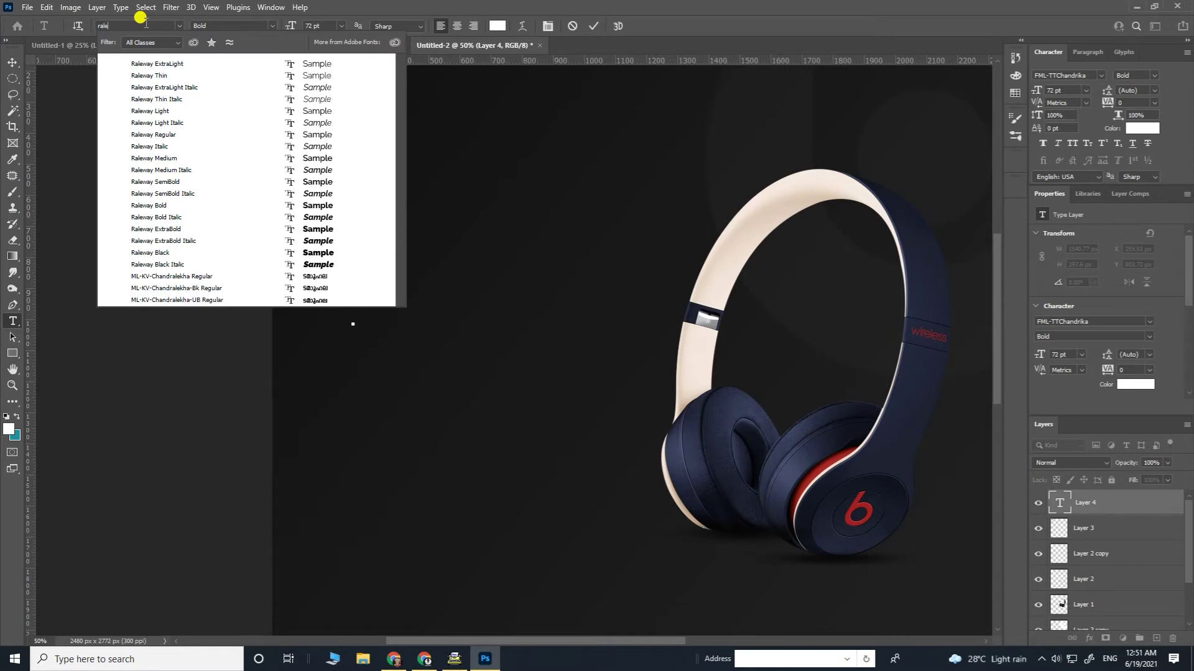
pyautogui.click(268, 207)
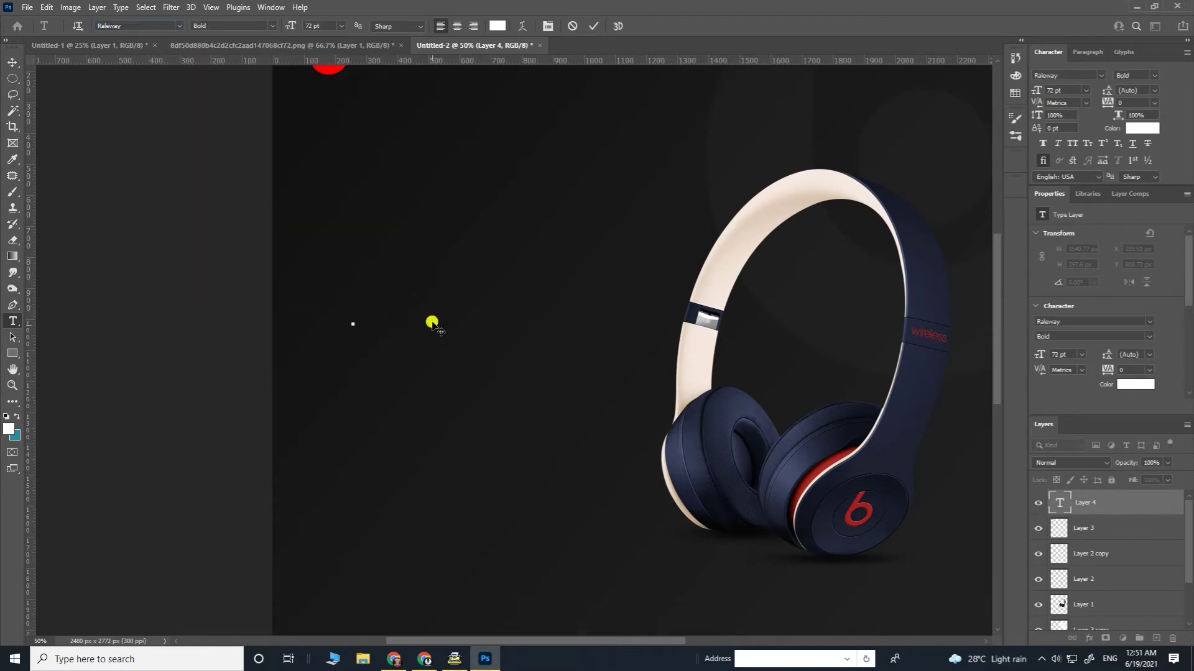
# Enter the heading "THE NEW SERIES" in capitals, with "SERIES" on a second line.
pyautogui.write('t')
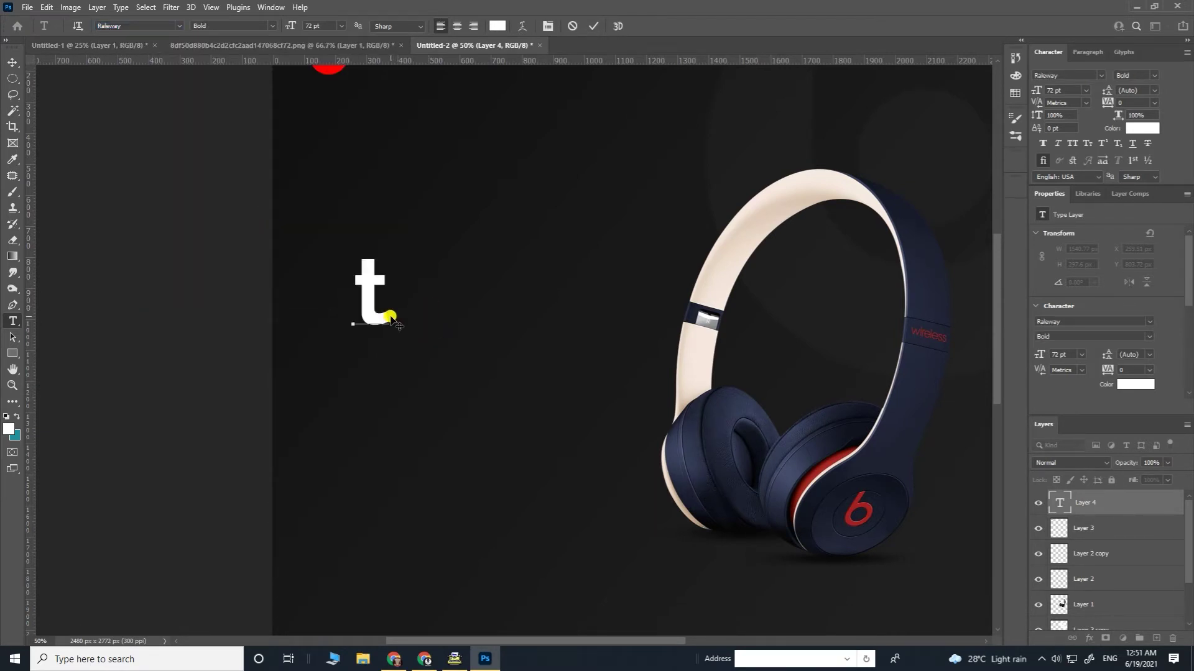
pyautogui.press('BackSpace')
pyautogui.write('H')
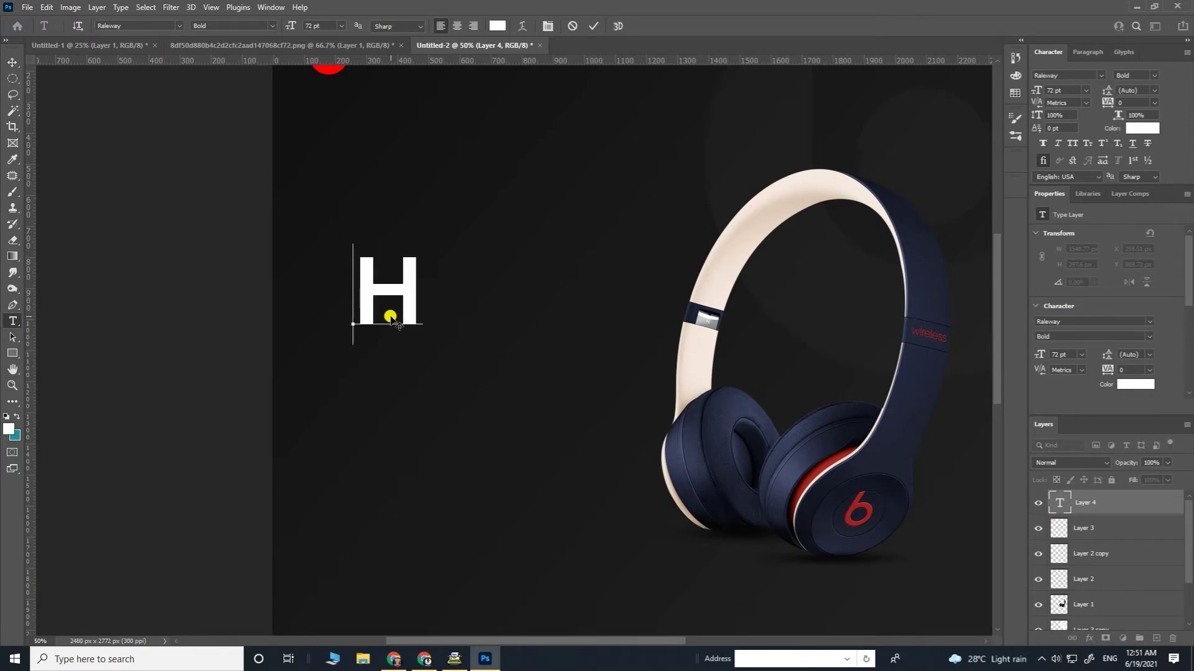
pyautogui.write('T')
pyautogui.press('End')
pyautogui.write('E NEW ')
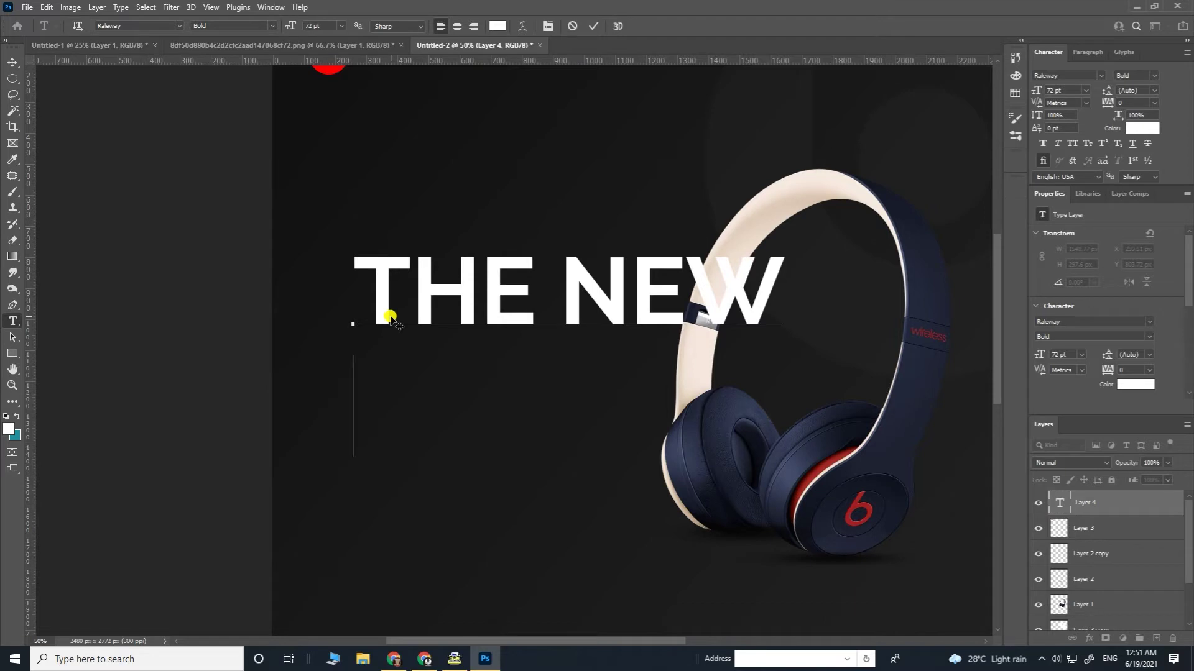
pyautogui.write('SERIES')
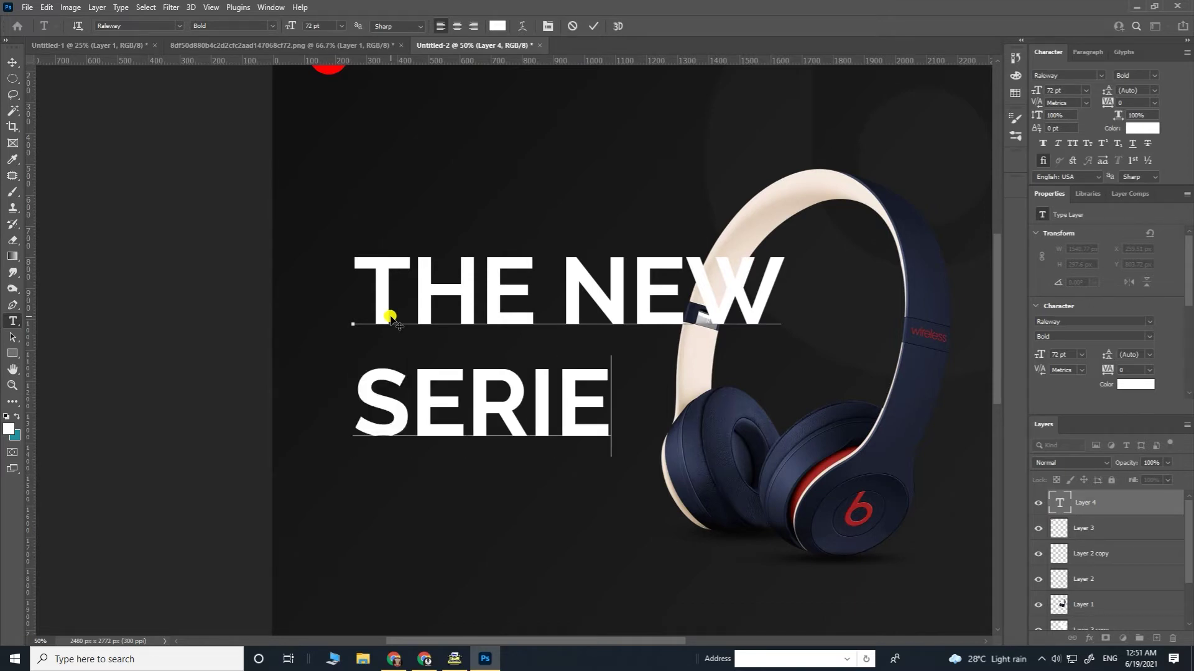
# Scale the heading down to 45.63 pt left of the headphones and select its "THE NEW" line.
pyautogui.click(13, 60)
pyautogui.moveTo(576, 311); pyautogui.dragTo(570, 288)
pyautogui.moveTo(774, 227); pyautogui.dragTo(618, 270)
pyautogui.press('Return')
pyautogui.moveTo(526, 302); pyautogui.dragTo(528, 300)
pyautogui.hotkey('ctrl', '+')
pyautogui.click(12, 321)
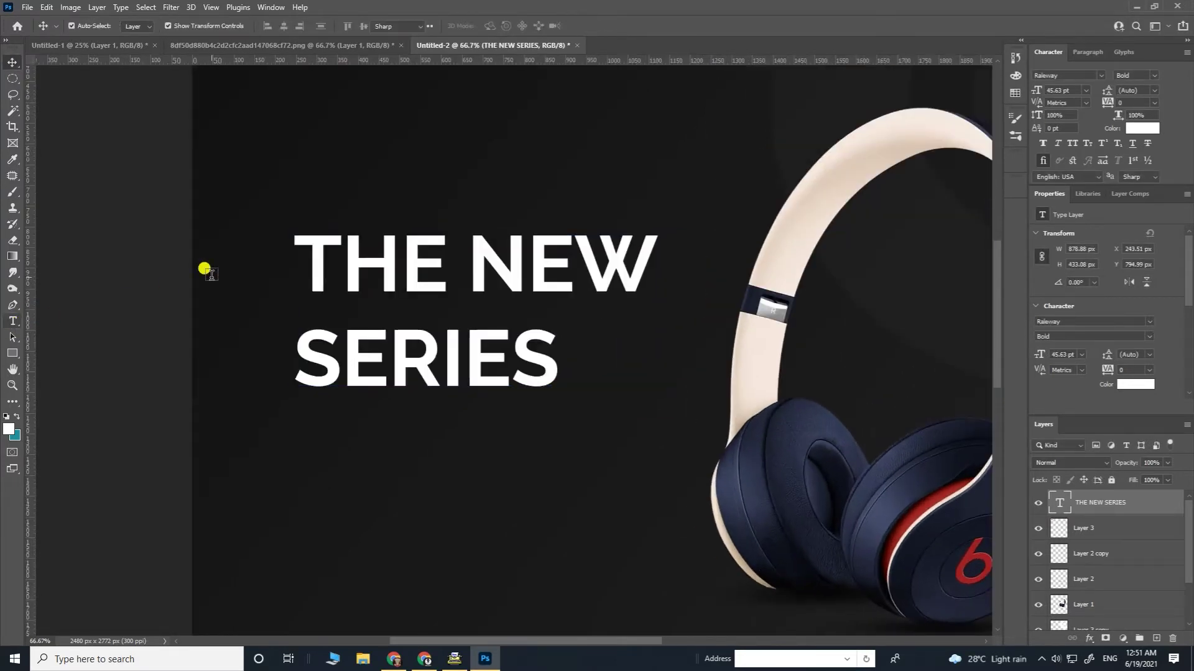
pyautogui.tripleClick(316, 249)
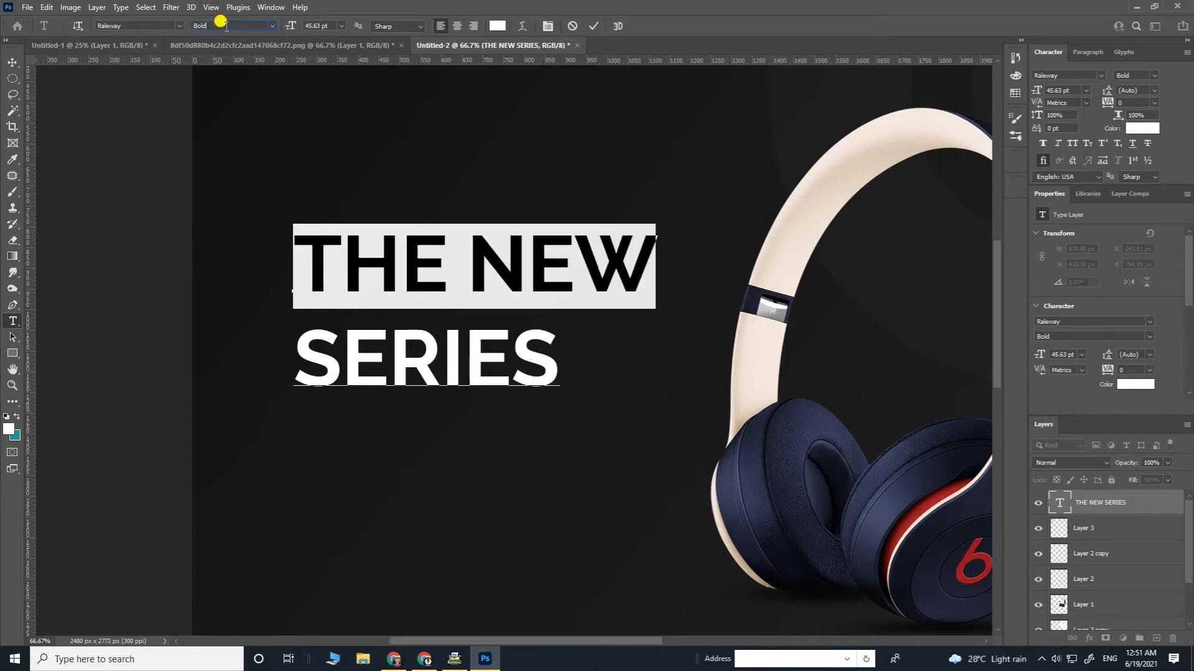
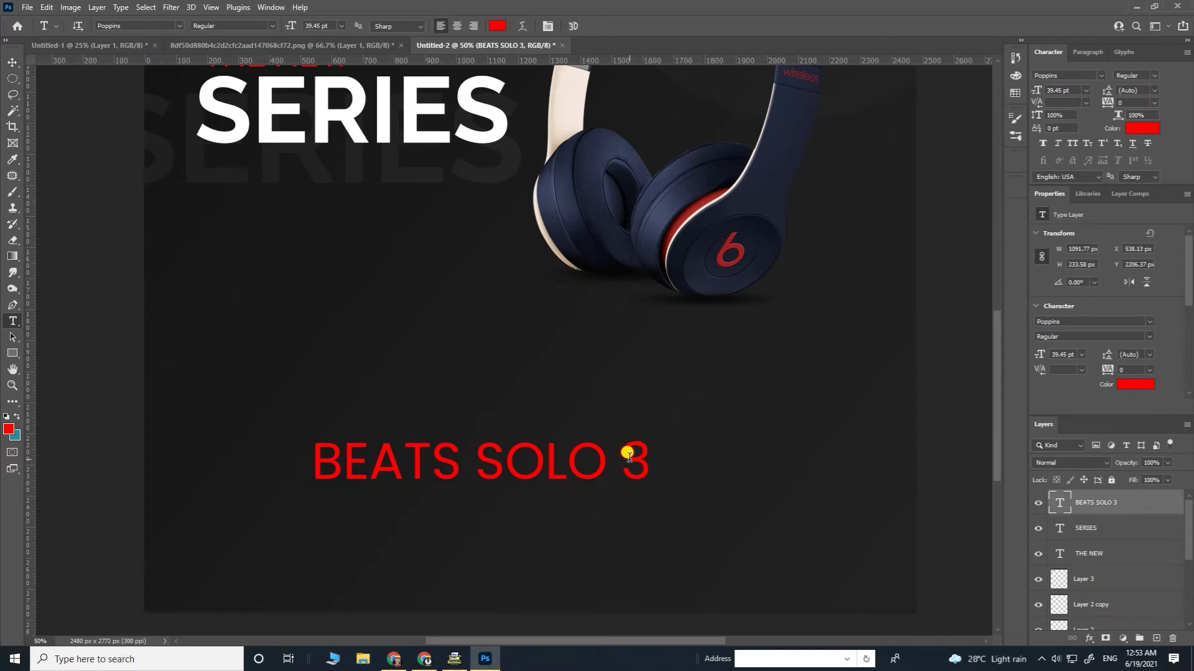
# Copy the "3" from the BEATS SOLO 3 text and paste it as a separate text layer.
pyautogui.hotkey('ctrl', 'c')
pyautogui.click(12, 62)
pyautogui.click(13, 322)
pyautogui.click(301, 332)
pyautogui.hotkey('ctrl', 'v')
# Enlarge the separate 3 to about 597 pt and position it over the headphones.
pyautogui.click(13, 62)
pyautogui.hotkey('ctrl', '-')
pyautogui.hotkey('ctrl', '-')
pyautogui.moveTo(422, 322); pyautogui.dragTo(756, 148)
pyautogui.hotkey('ctrl', '-')
pyautogui.moveTo(516, 239); pyautogui.dragTo(538, 343)
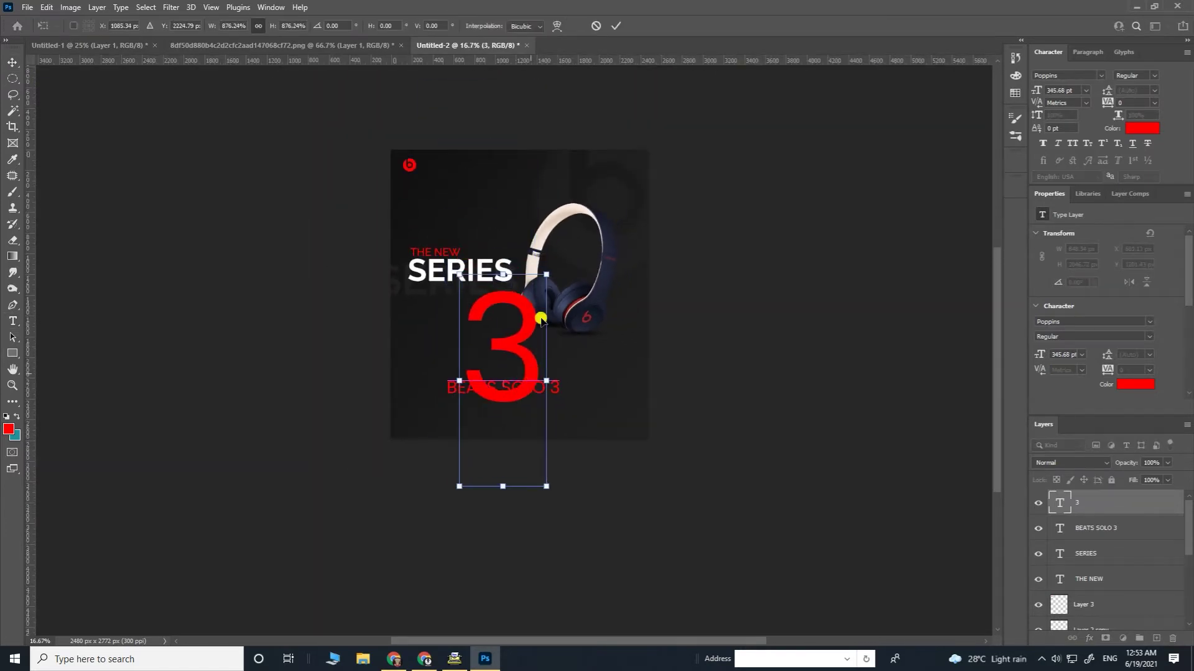
pyautogui.moveTo(545, 275); pyautogui.dragTo(627, 82)
pyautogui.moveTo(588, 237); pyautogui.dragTo(635, 256)
pyautogui.moveTo(669, 104); pyautogui.dragTo(653, 141)
pyautogui.moveTo(630, 207)
pyautogui.mouseDown()
pyautogui.moveTo(654, 177)
pyautogui.moveTo(638, 192)
pyautogui.mouseUp()
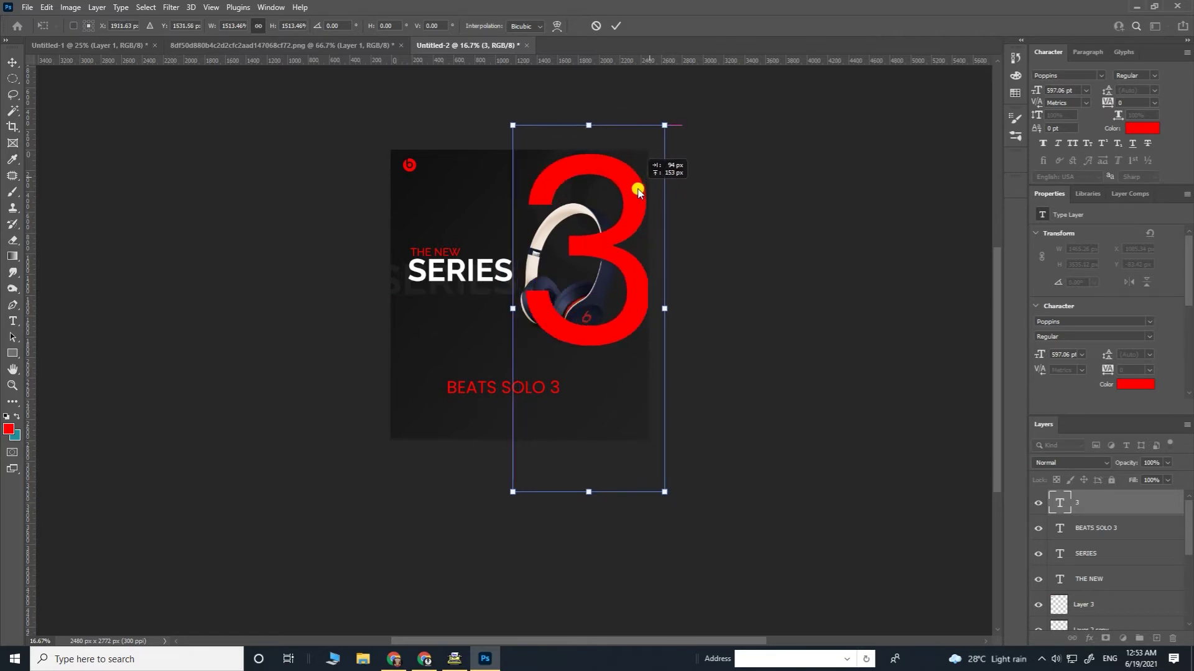
pyautogui.press('Return')
# Try to shift the enlarged 3 slightly left and down over the headphones.
pyautogui.hotkey('ctrl', '+')
pyautogui.hotkey('ctrl', '+')
pyautogui.click(788, 178)
pyautogui.moveTo(788, 179); pyautogui.dragTo(642, 416)
pyautogui.moveTo(590, 288); pyautogui.dragTo(534, 301)
pyautogui.click(754, 228)
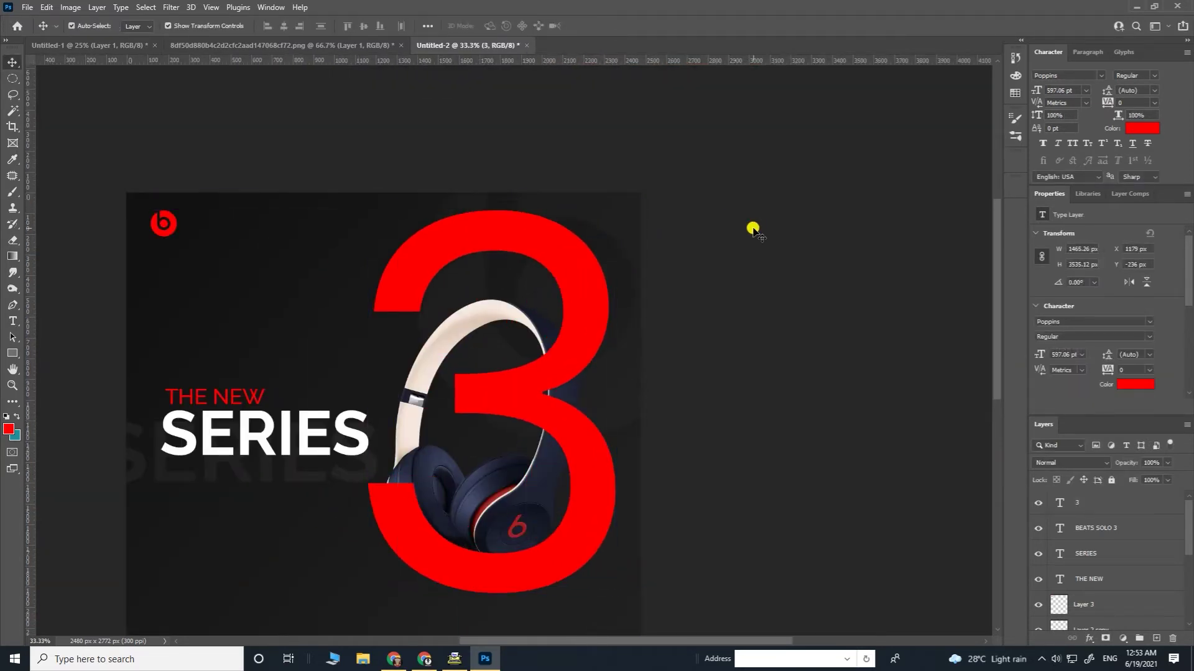
pyautogui.hotkey('ctrl', 'z')
# Move the faint logo copy to the canvas's upper left and hide its layer.
pyautogui.moveTo(626, 199); pyautogui.dragTo(345, 241)
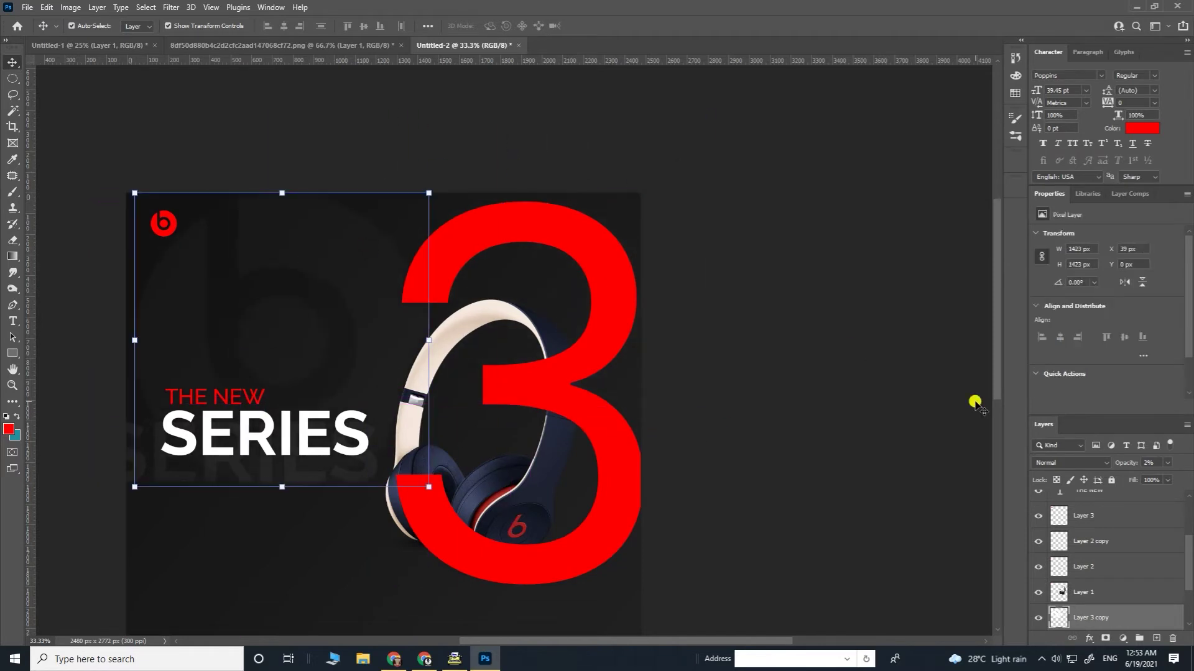
pyautogui.click(1038, 616)
# Send the large red 3 behind the headphones, directly above the gradient background layer.
pyautogui.keyDown('ctrl'); pyautogui.click(541, 392); pyautogui.keyUp('ctrl')
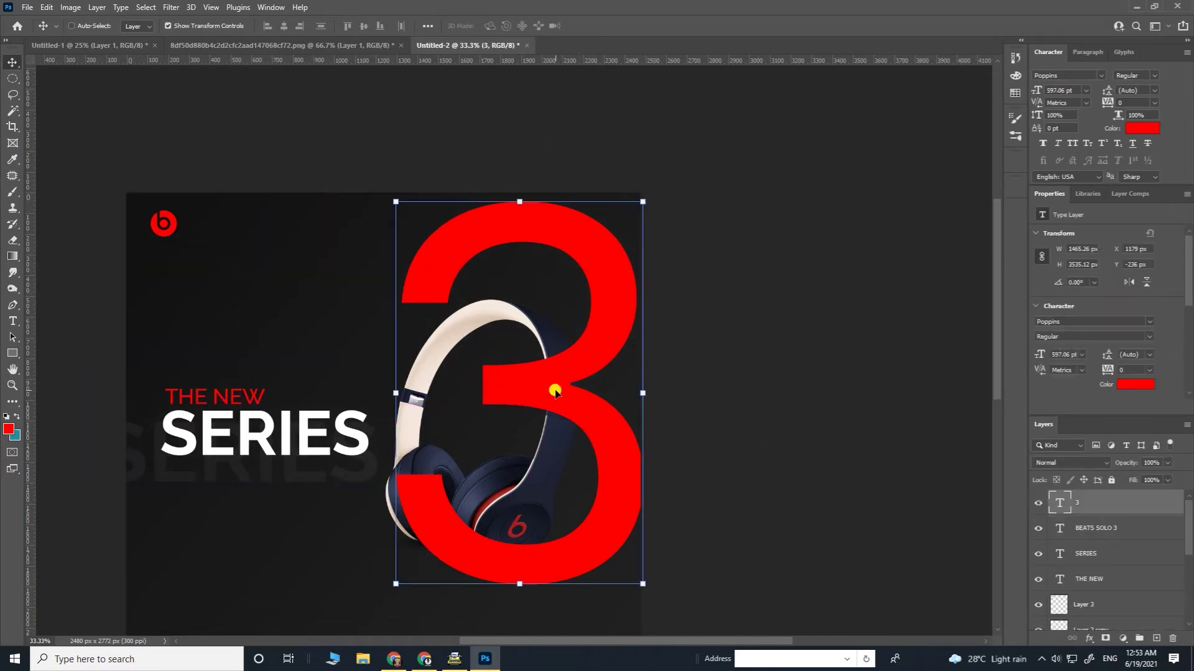
pyautogui.hotkey('ctrl', ']')
pyautogui.keyDown('ctrl'); pyautogui.click(786, 487); pyautogui.keyUp('ctrl')
pyautogui.hotkey('ctrl', '-')
pyautogui.hotkey('ctrl', '-')
pyautogui.hotkey('ctrl', '+')
pyautogui.hotkey('ctrl', '+')
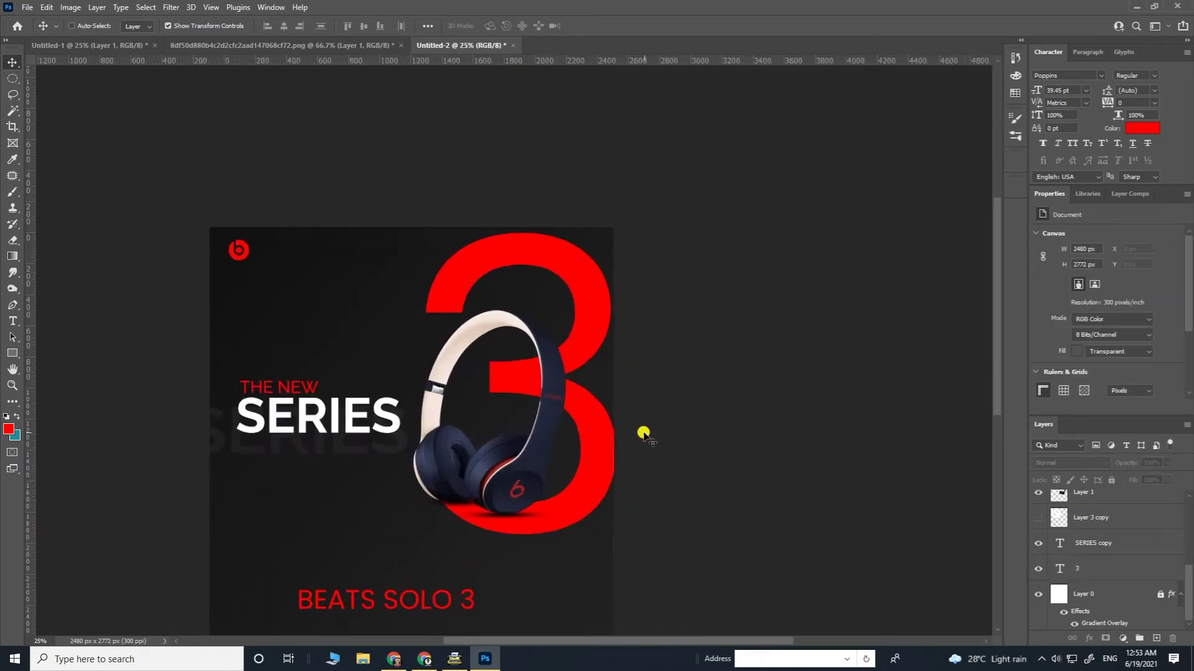
# Recolour the large 3 behind the headphones white (ffffff) and reduce its opacity to 3%.
pyautogui.moveTo(655, 466); pyautogui.dragTo(696, 459)
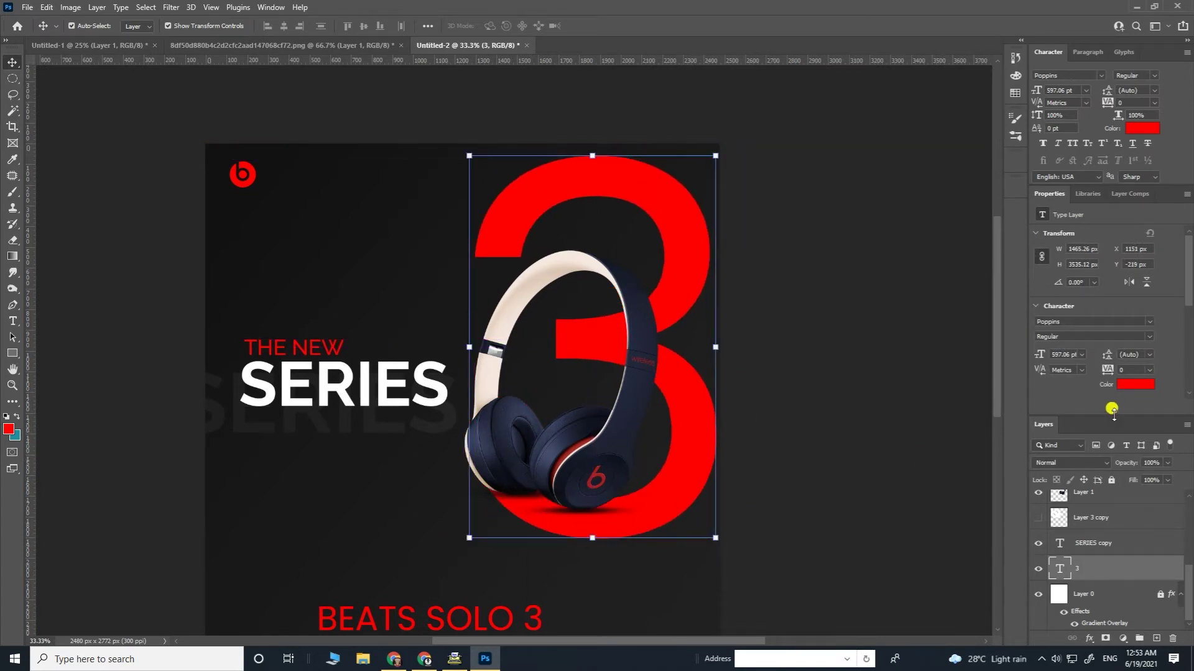
pyautogui.moveTo(1129, 477); pyautogui.dragTo(1110, 477)
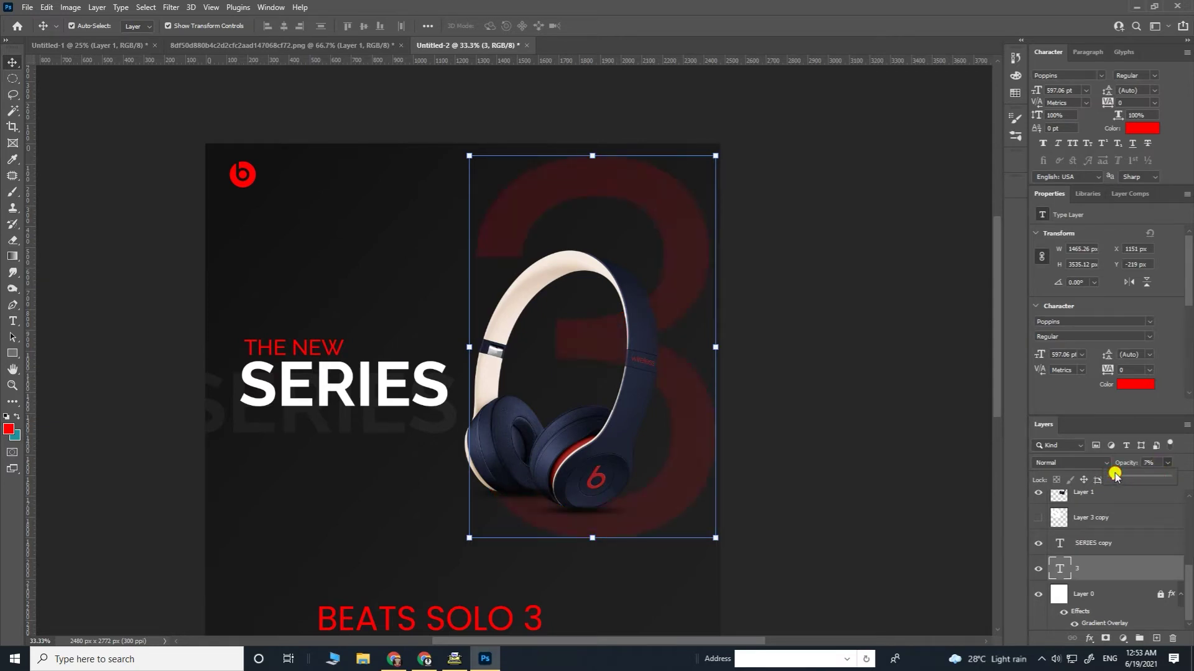
pyautogui.click(9, 432)
pyautogui.moveTo(879, 391); pyautogui.dragTo(828, 336)
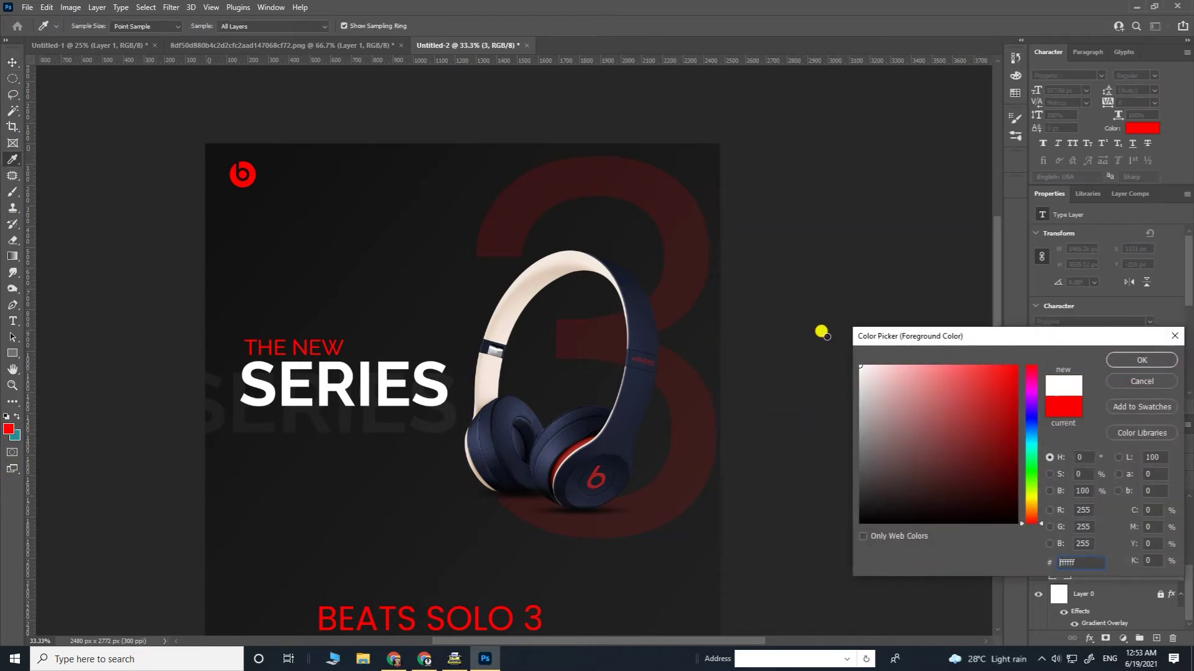
pyautogui.click(1146, 363)
pyautogui.hotkey('alt', 'BackSpace')
pyautogui.hotkey('ctrl', '-')
pyautogui.hotkey('ctrl', '-')
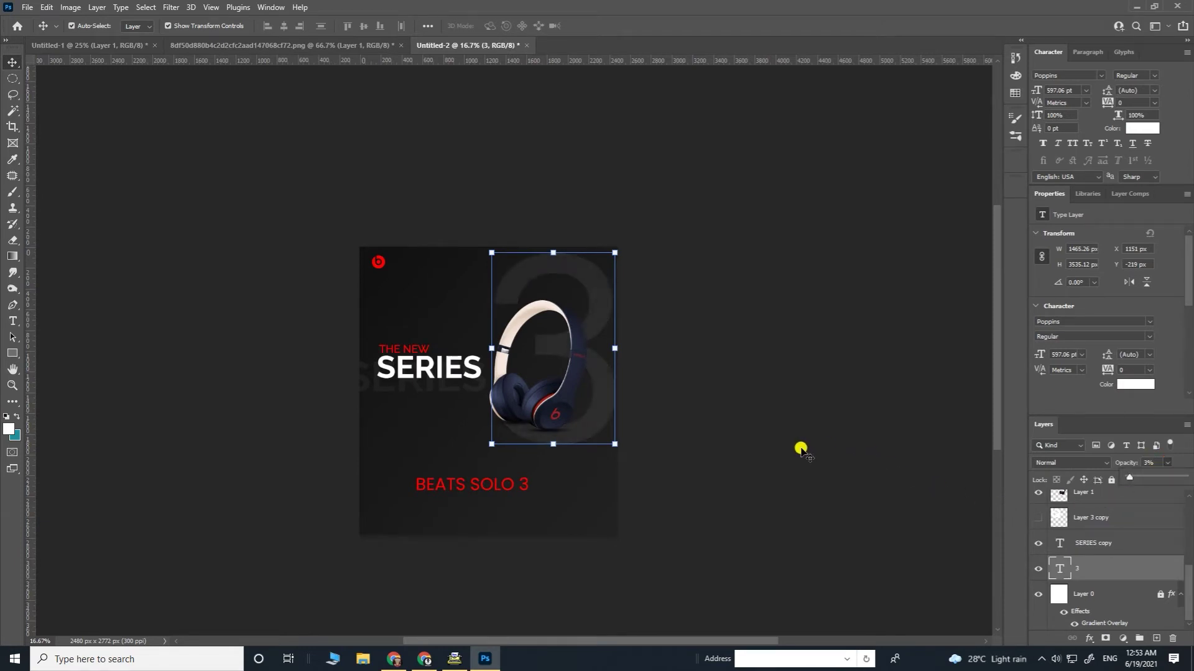
pyautogui.click(801, 453)
pyautogui.hotkey('ctrl', '+')
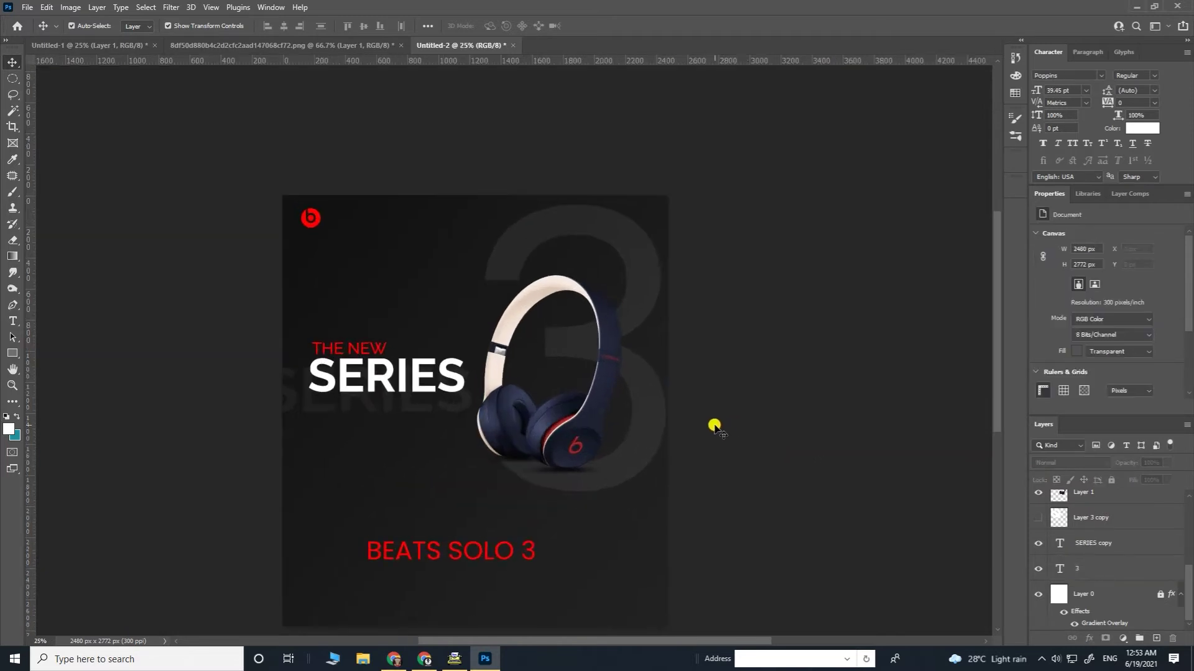
# Shift the faint 3 slightly to the right behind the headphones.
pyautogui.moveTo(714, 426); pyautogui.dragTo(686, 398)
pyautogui.moveTo(600, 347)
pyautogui.mouseDown()
pyautogui.moveTo(618, 442)
pyautogui.moveTo(626, 335)
pyautogui.moveTo(640, 323)
pyautogui.moveTo(618, 346)
pyautogui.mouseUp()
pyautogui.click(719, 435)
pyautogui.hotkey('ctrl', '-')
pyautogui.hotkey('ctrl', '+')
# Move the BEATS SOLO 3 text up to sit below the SERIES heading.
pyautogui.moveTo(527, 474); pyautogui.dragTo(670, 522)
pyautogui.hotkey('ctrl', '+')
pyautogui.moveTo(556, 590); pyautogui.dragTo(572, 345)
pyautogui.hotkey('ctrl', '+')
pyautogui.hotkey('ctrl', '+')
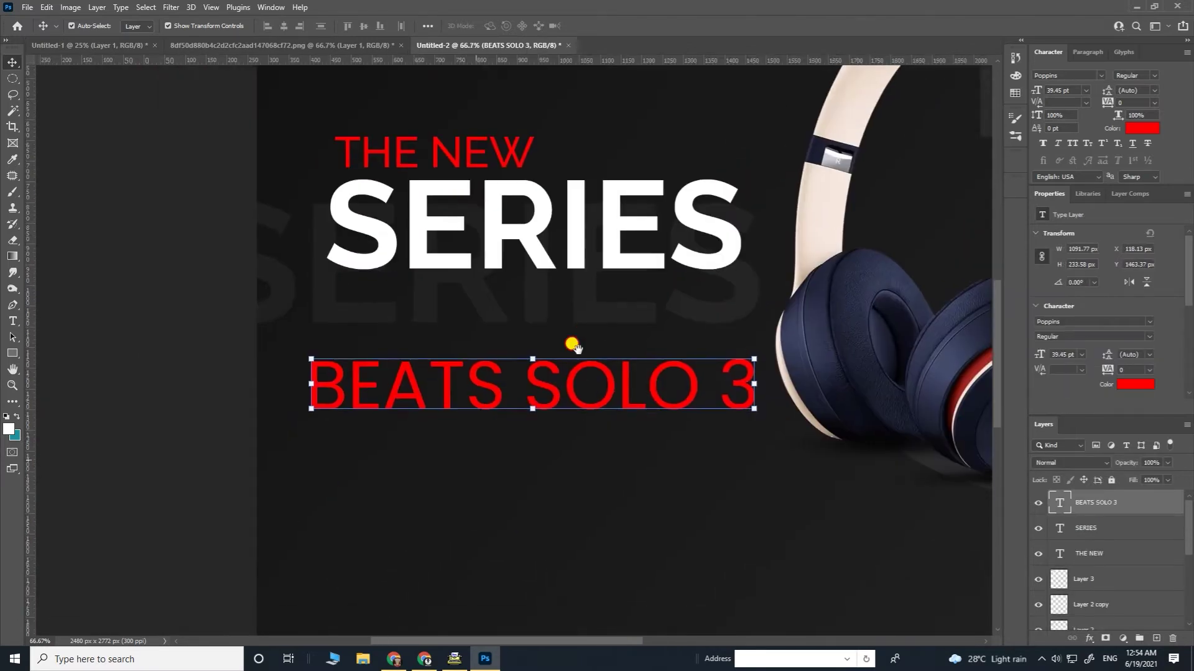
# Break the BEATS SOLO 3 text into two lines, with "SOLO 3" below "BEATS".
pyautogui.click(18, 324)
pyautogui.click(526, 382)
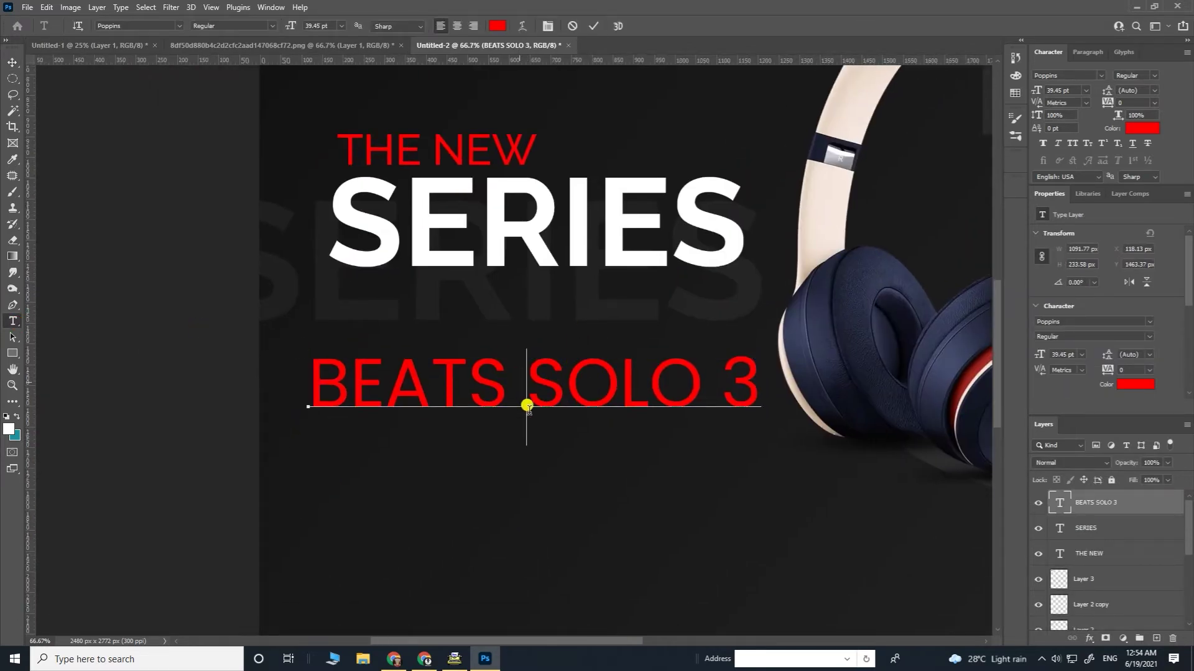
pyautogui.press('Return')
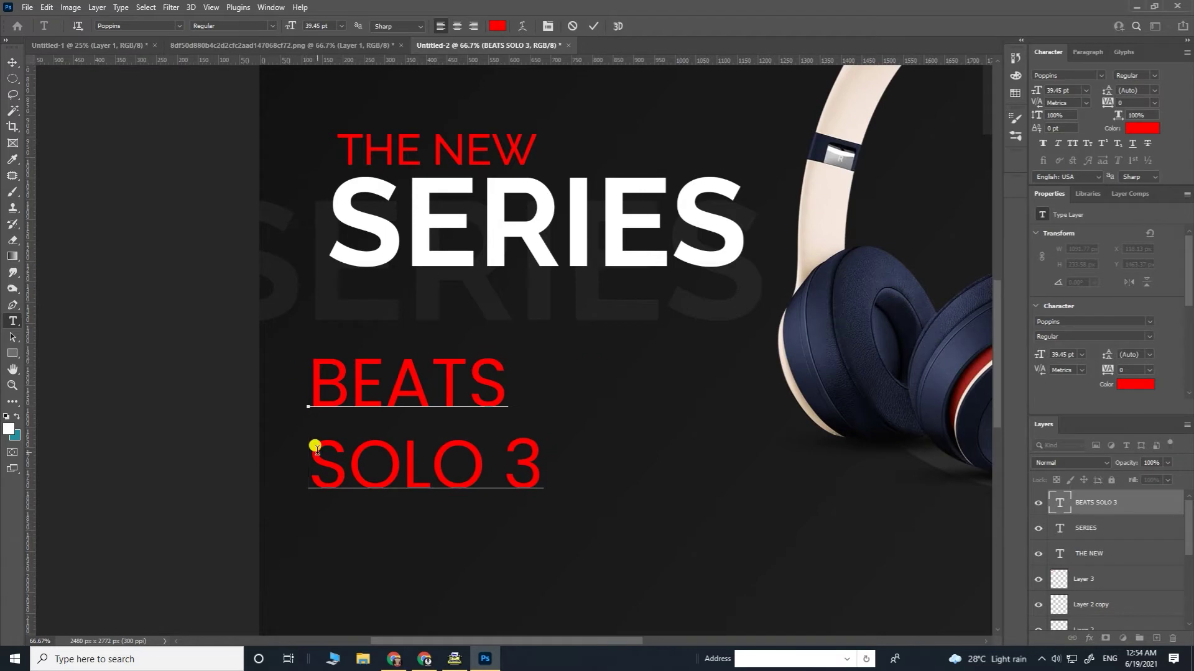
# Set the SOLO 3 line to a lighter upright Poppins style and the BEATS line to Poppins ExtraLight.
pyautogui.moveTo(317, 450); pyautogui.dragTo(588, 438)
pyautogui.click(232, 28)
pyautogui.scroll(1, 233, 27)
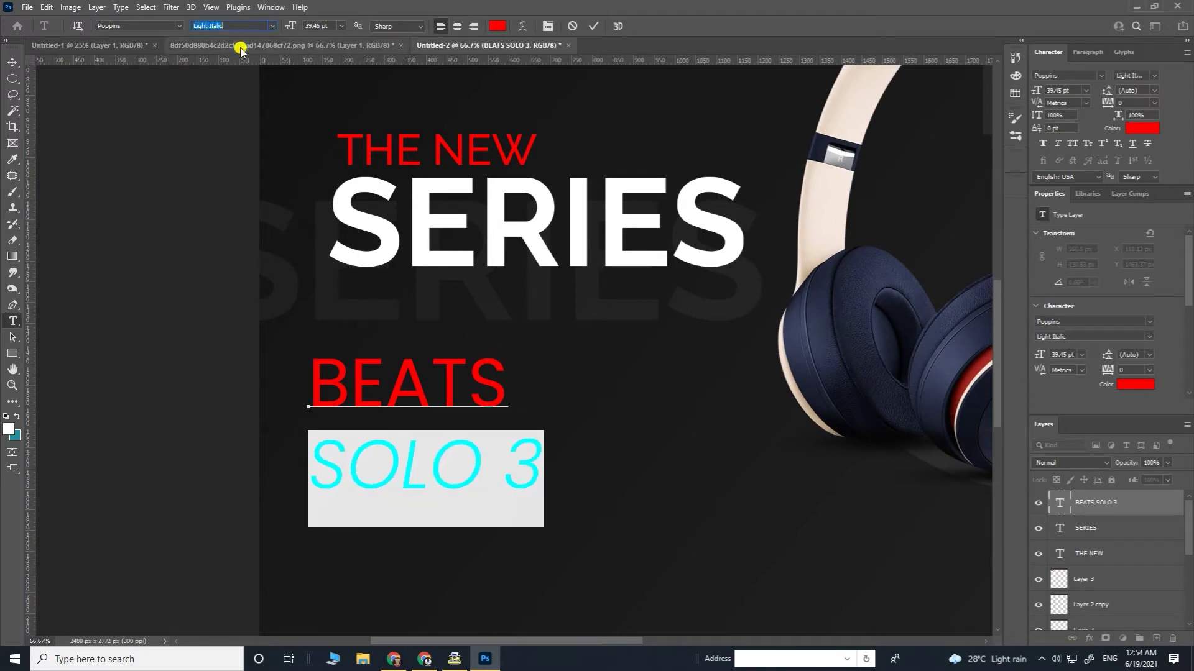
pyautogui.tripleClick(325, 378)
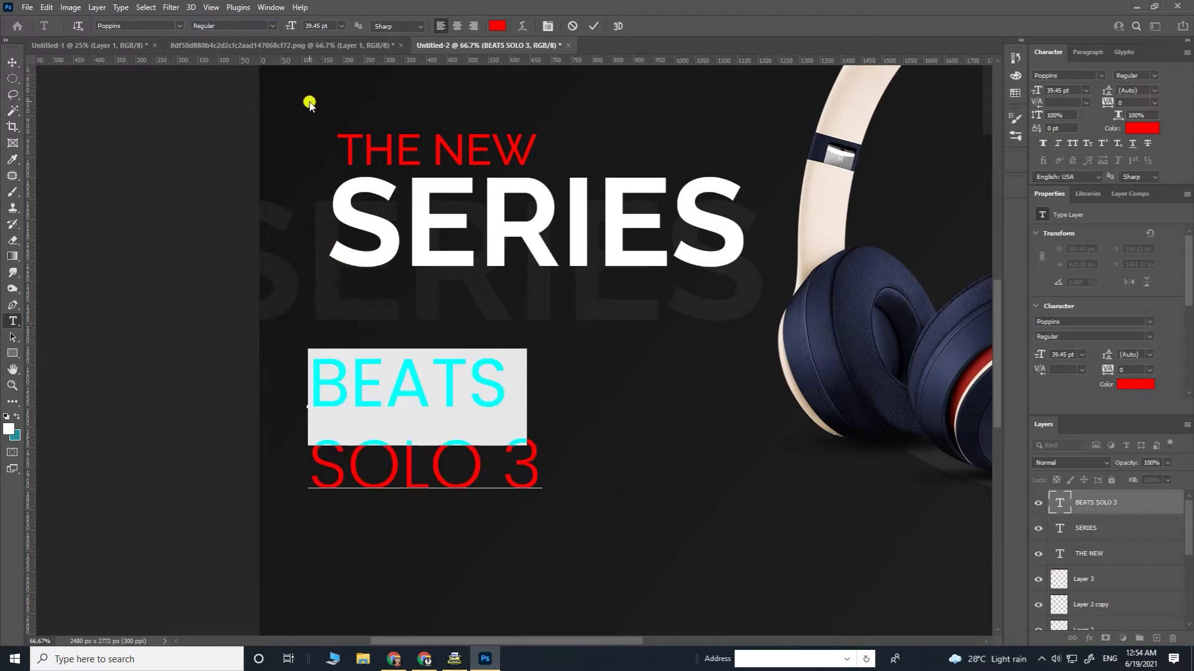
pyautogui.scroll(4, 237, 19)
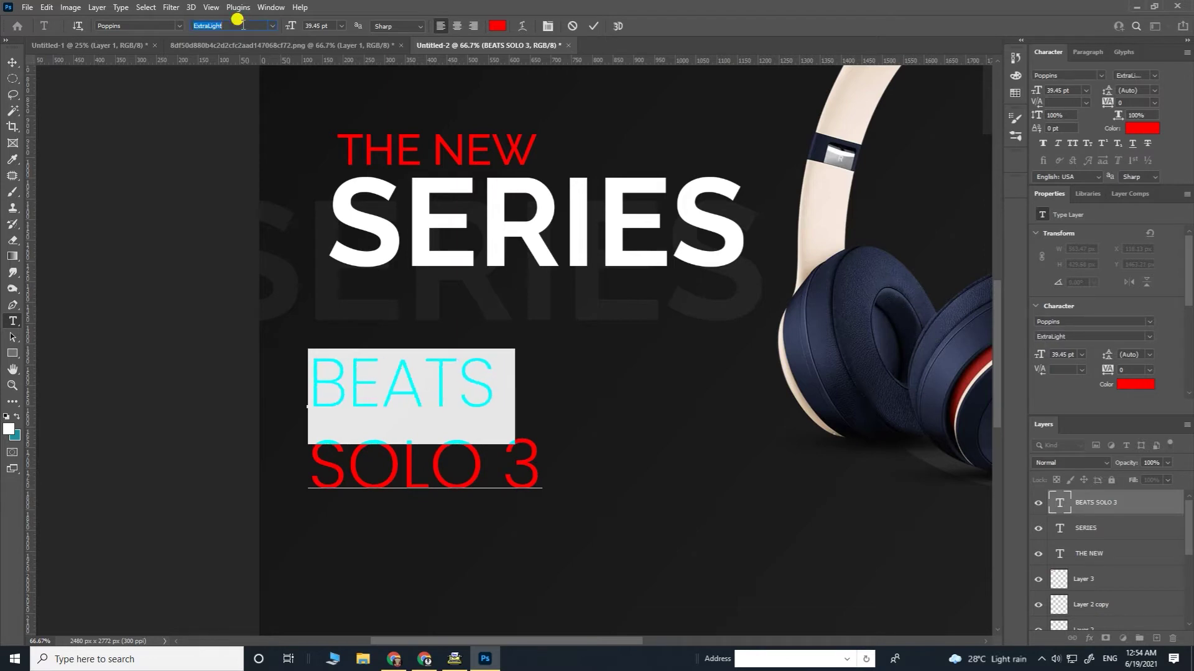
# Tighten the line spacing of the two-line BEATS SOLO 3 text to 34.34 pt.
pyautogui.moveTo(300, 359); pyautogui.dragTo(603, 463)
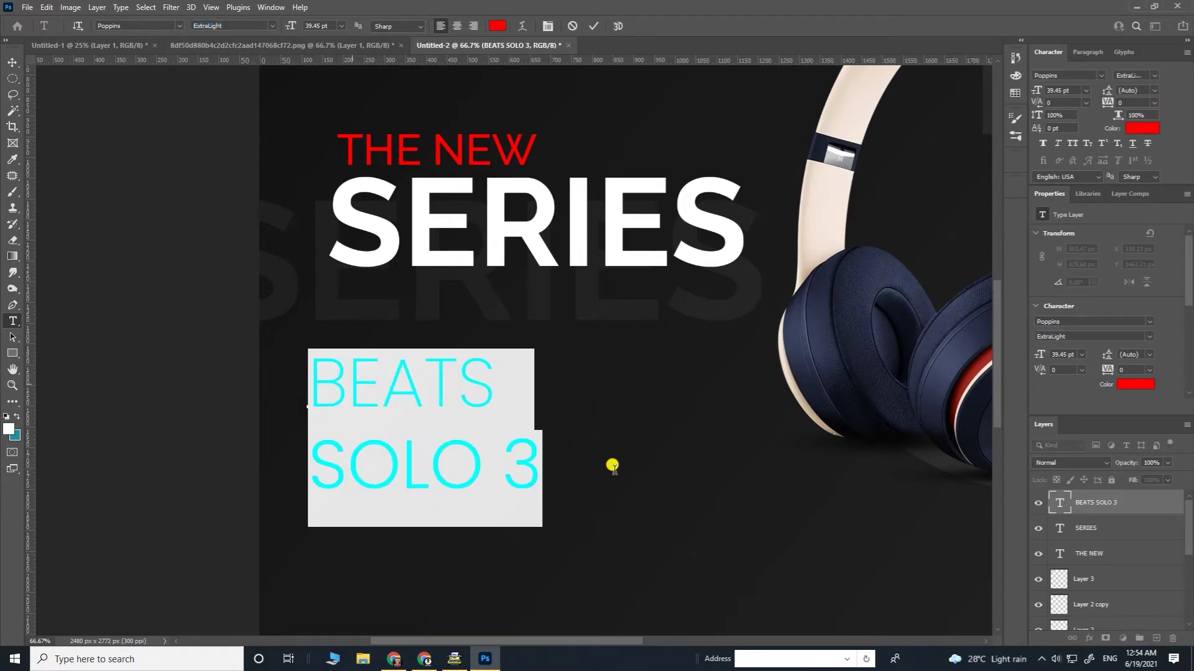
pyautogui.hotkey('alt', 'Up')
pyautogui.hotkey('alt', 'Up')
pyautogui.hotkey('alt', 'Up')
pyautogui.hotkey('alt', 'Up')
pyautogui.hotkey('alt', 'Up')
pyautogui.hotkey('alt', 'Up')
pyautogui.hotkey('alt', 'Up')
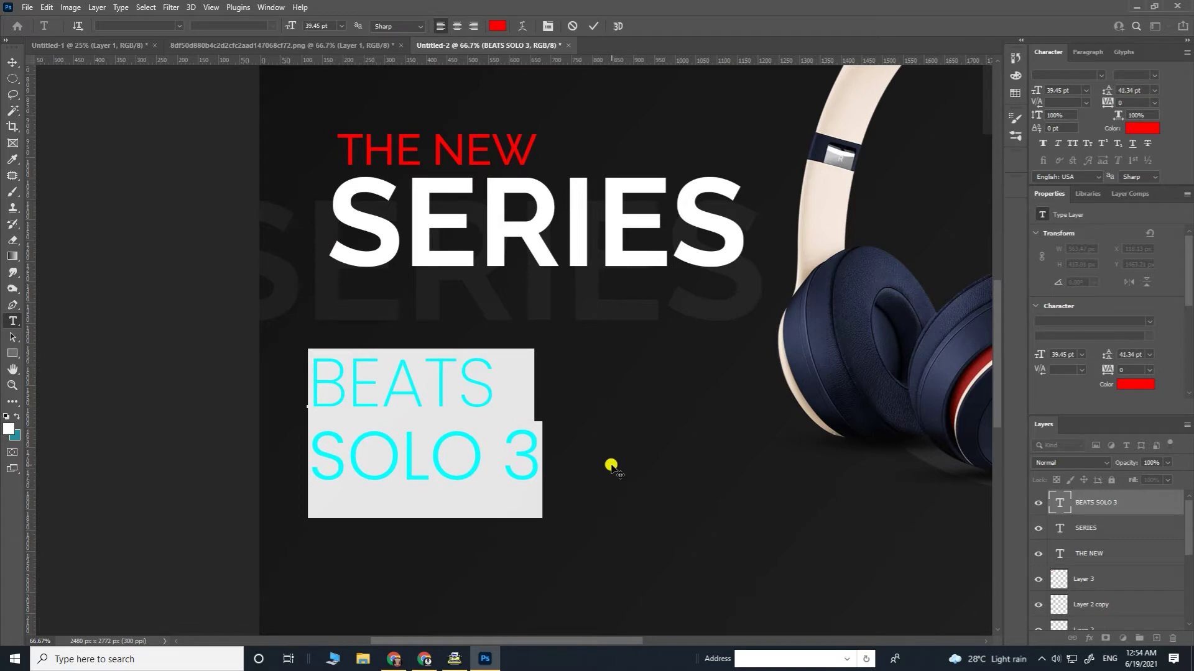
pyautogui.hotkey('alt', 'Up')
pyautogui.hotkey('alt', 'Up')
pyautogui.hotkey('alt', 'Up')
pyautogui.hotkey('alt', 'Up')
pyautogui.hotkey('alt', 'Up')
# Reduce the font size of the BEATS line to 26 pt, keeping the SOLO 3 line larger.
pyautogui.click(489, 368)
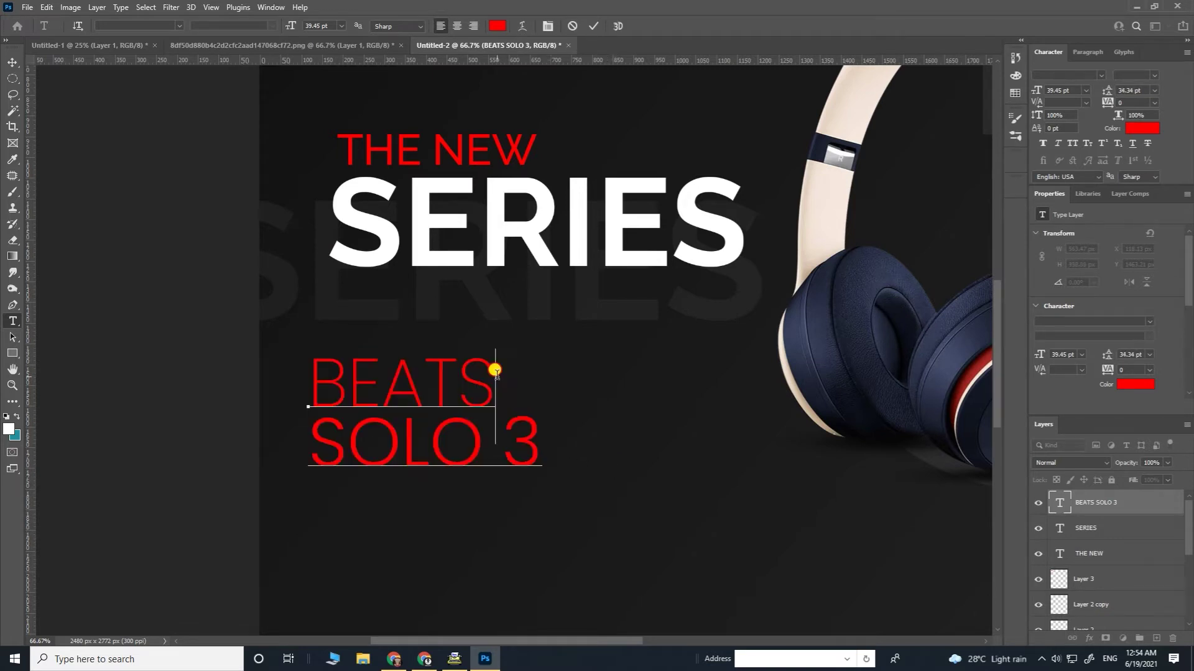
pyautogui.moveTo(490, 368); pyautogui.dragTo(225, 362)
pyautogui.click(341, 27)
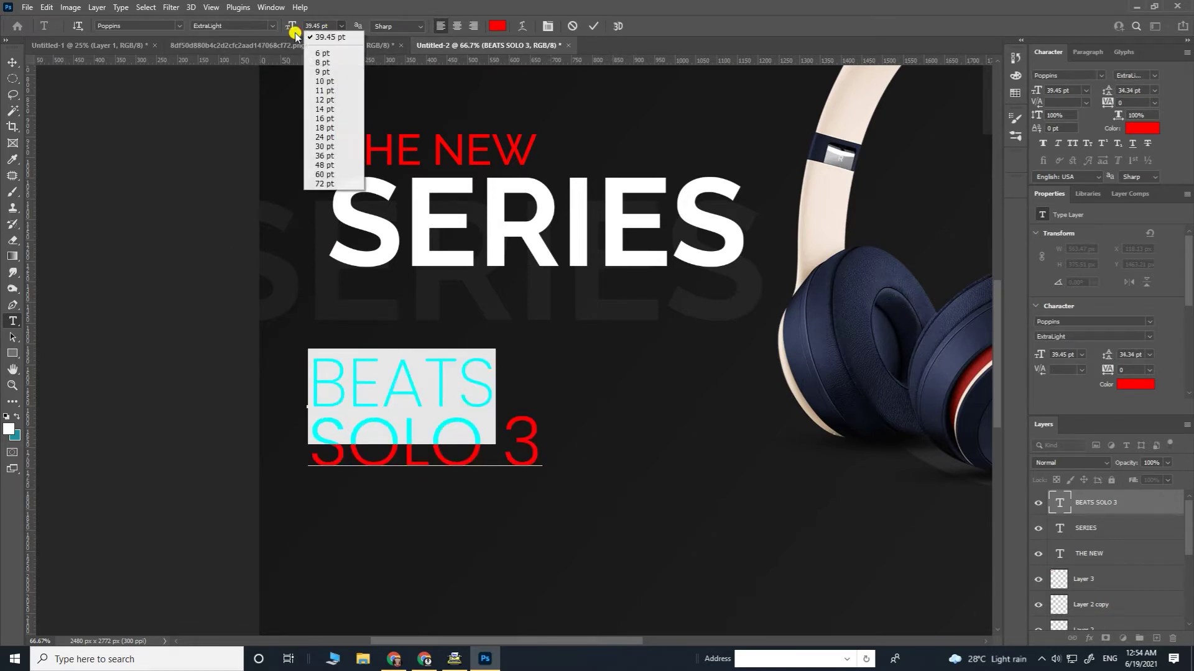
pyautogui.click(339, 26)
pyautogui.press('Down')
pyautogui.press('Down')
pyautogui.press('Down')
pyautogui.press('Down')
pyautogui.press('Down')
pyautogui.press('Down')
pyautogui.press('Down')
pyautogui.press('Down')
pyautogui.press('Down')
pyautogui.press('Down')
pyautogui.press('Down')
pyautogui.press('Down')
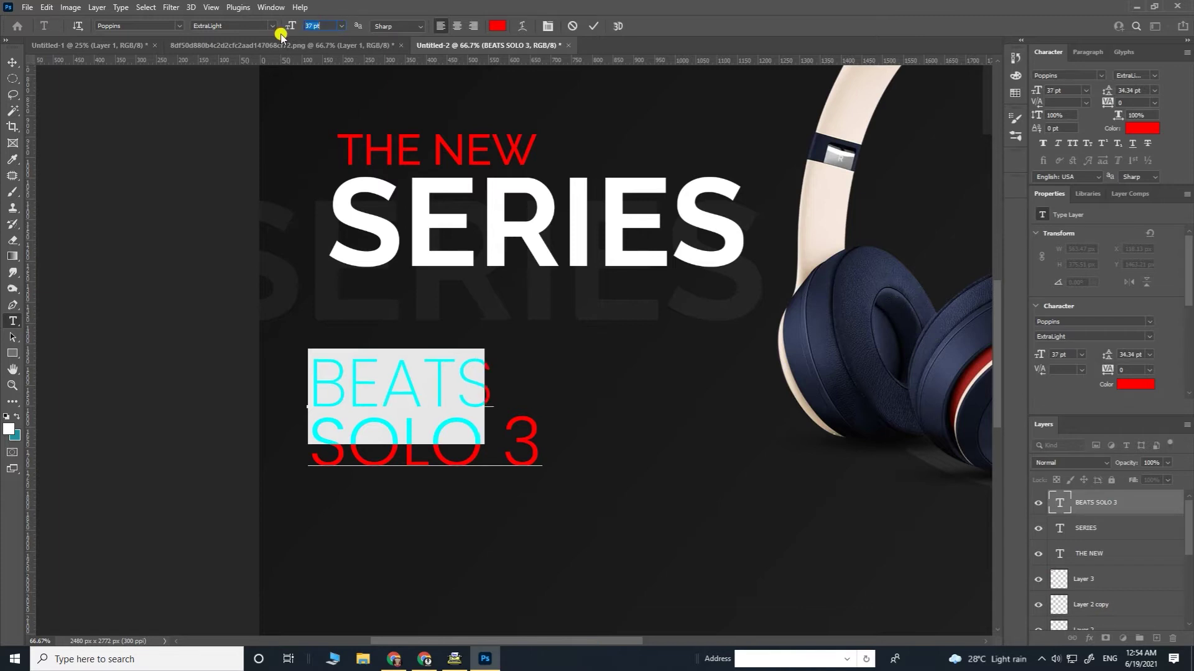
# Move the BEATS SOLO 3 text directly below SERIES, scale it down to about 438 px wide and align it with the heading's left edge.
pyautogui.click(12, 62)
pyautogui.moveTo(407, 433); pyautogui.dragTo(435, 341)
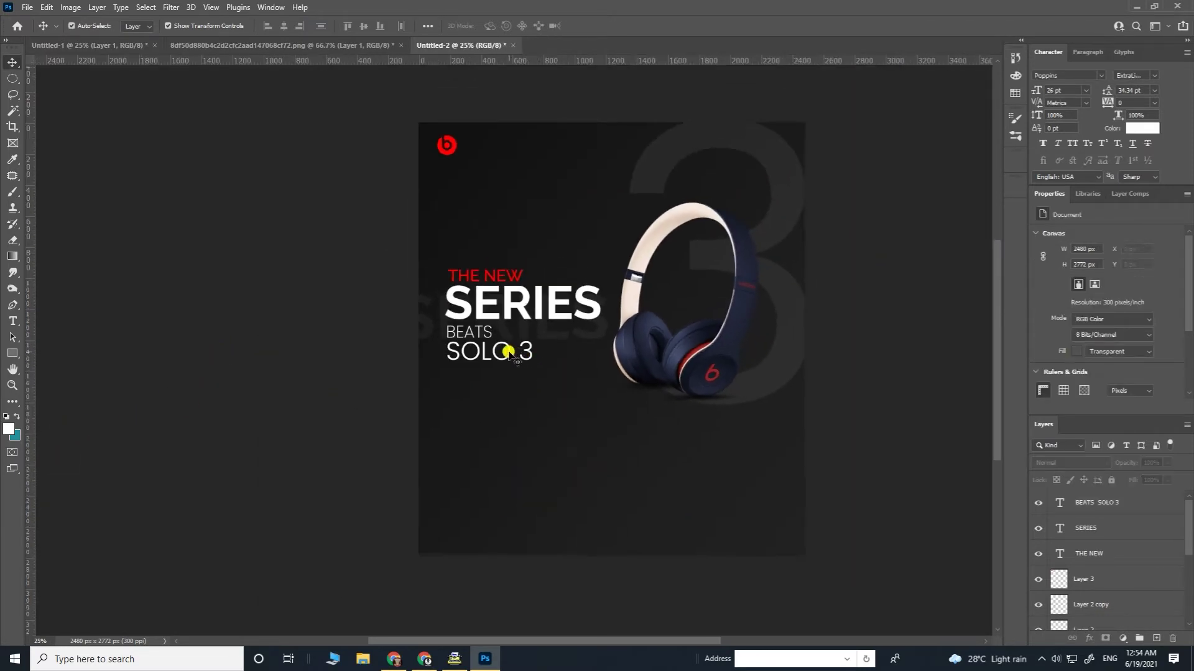
pyautogui.hotkey('ctrl', '+')
pyautogui.hotkey('ctrl', '+')
pyautogui.click(480, 353)
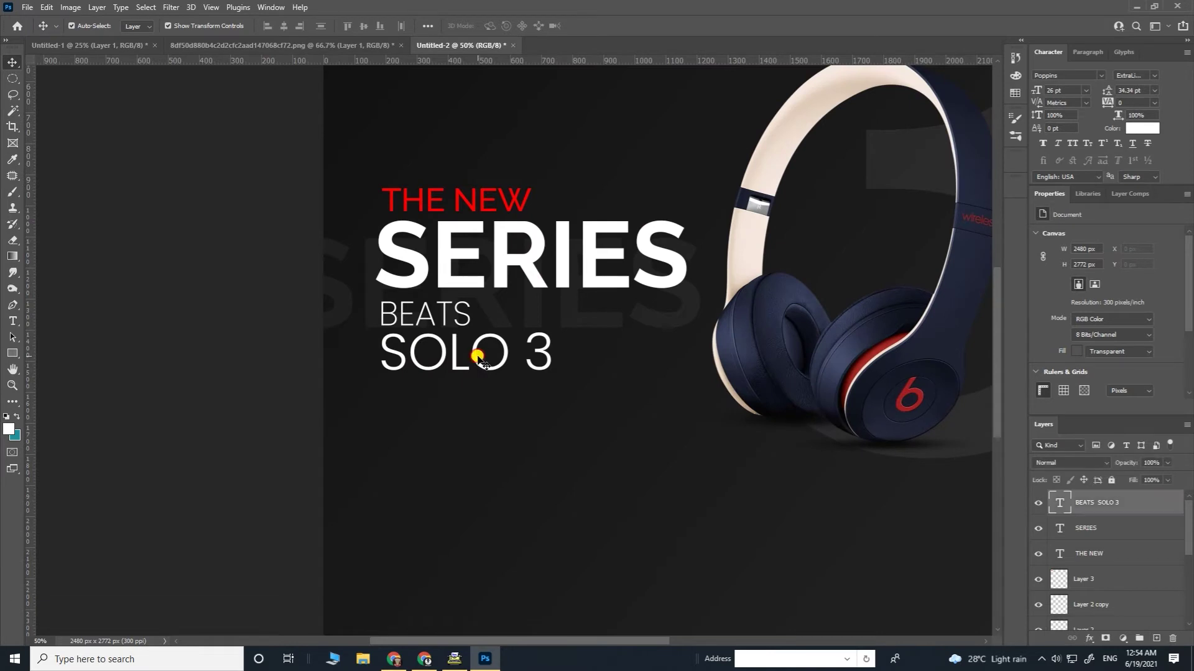
pyautogui.moveTo(550, 296); pyautogui.dragTo(487, 317)
pyautogui.moveTo(423, 375); pyautogui.dragTo(439, 352)
pyautogui.press('Return')
pyautogui.press('Left')
pyautogui.press('Left')
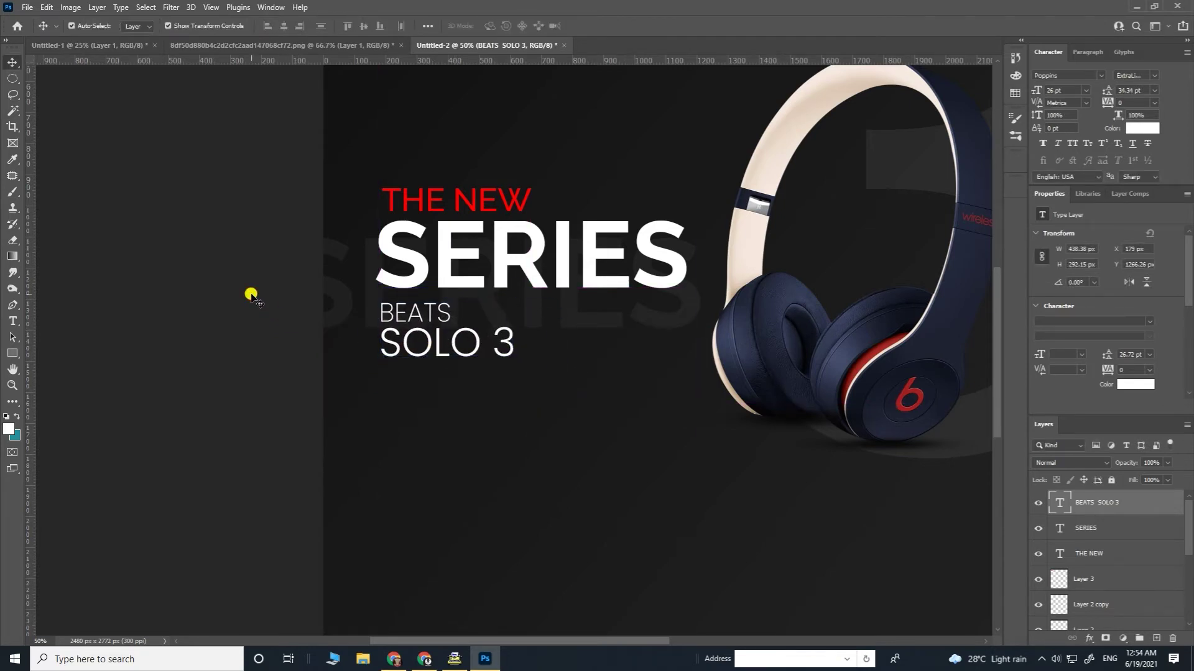
# Move the BEATS SOLO 3 text above THE NEW, aligned with the heading's left edge.
pyautogui.click(250, 294)
pyautogui.hotkey('ctrl', '-')
pyautogui.hotkey('ctrl', '-')
pyautogui.hotkey('ctrl', '-')
pyautogui.hotkey('ctrl', '+')
pyautogui.hotkey('ctrl', '+')
pyautogui.moveTo(640, 354); pyautogui.dragTo(505, 425)
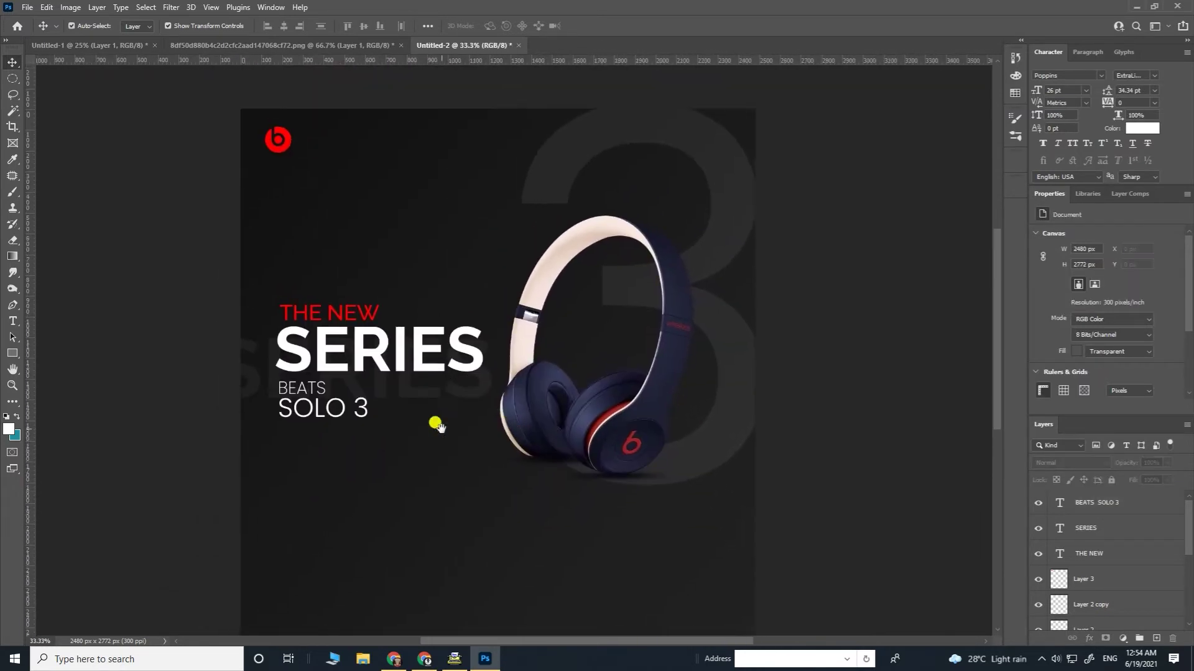
pyautogui.moveTo(330, 412); pyautogui.dragTo(328, 294)
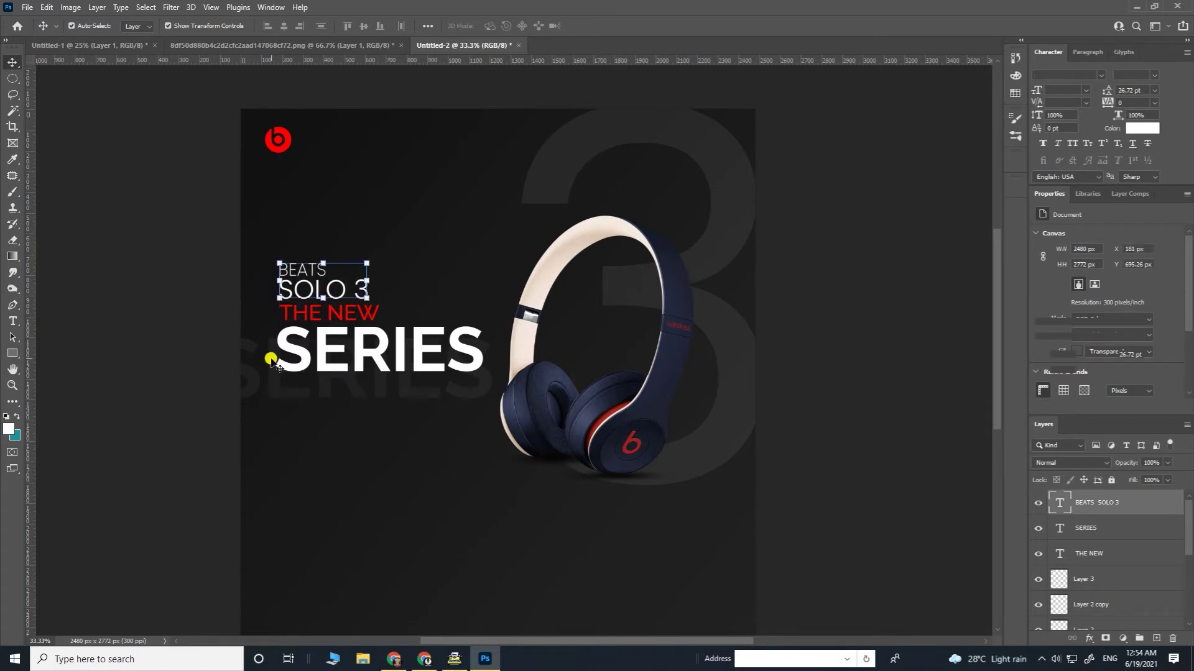
pyautogui.click(202, 338)
# Lower the opacity of the BEATS SOLO 3 text to 33%.
pyautogui.hotkey('ctrl', '+')
pyautogui.moveTo(279, 266); pyautogui.dragTo(545, 365)
pyautogui.hotkey('ctrl', '+')
pyautogui.hotkey('ctrl', '+')
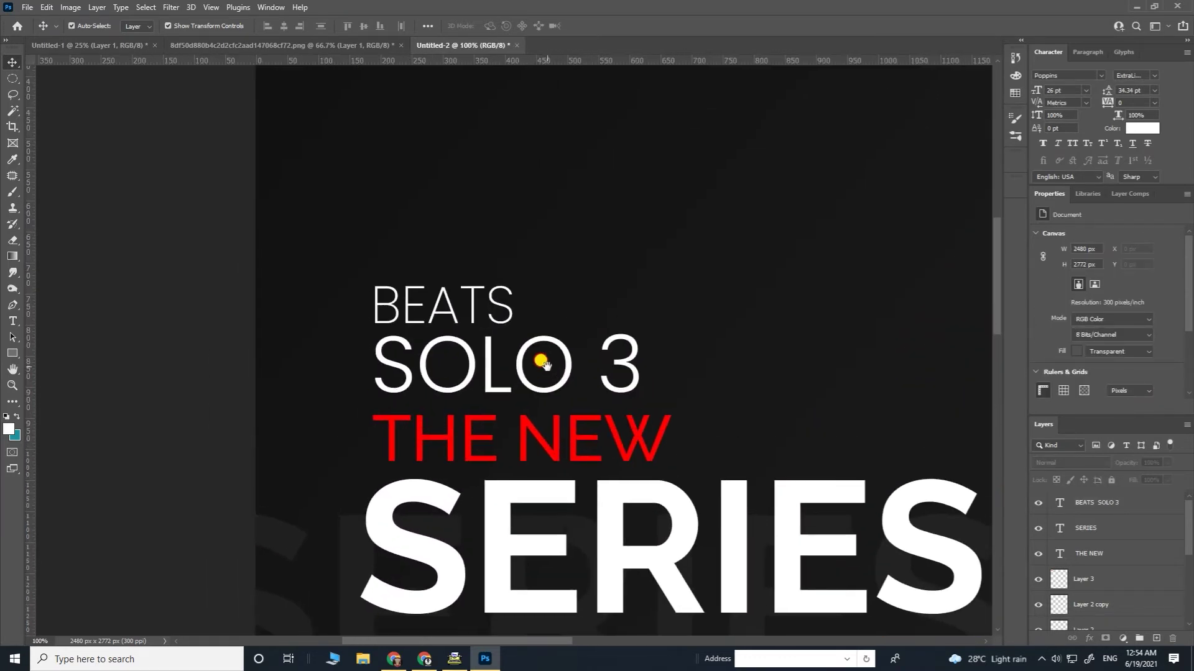
pyautogui.click(429, 344)
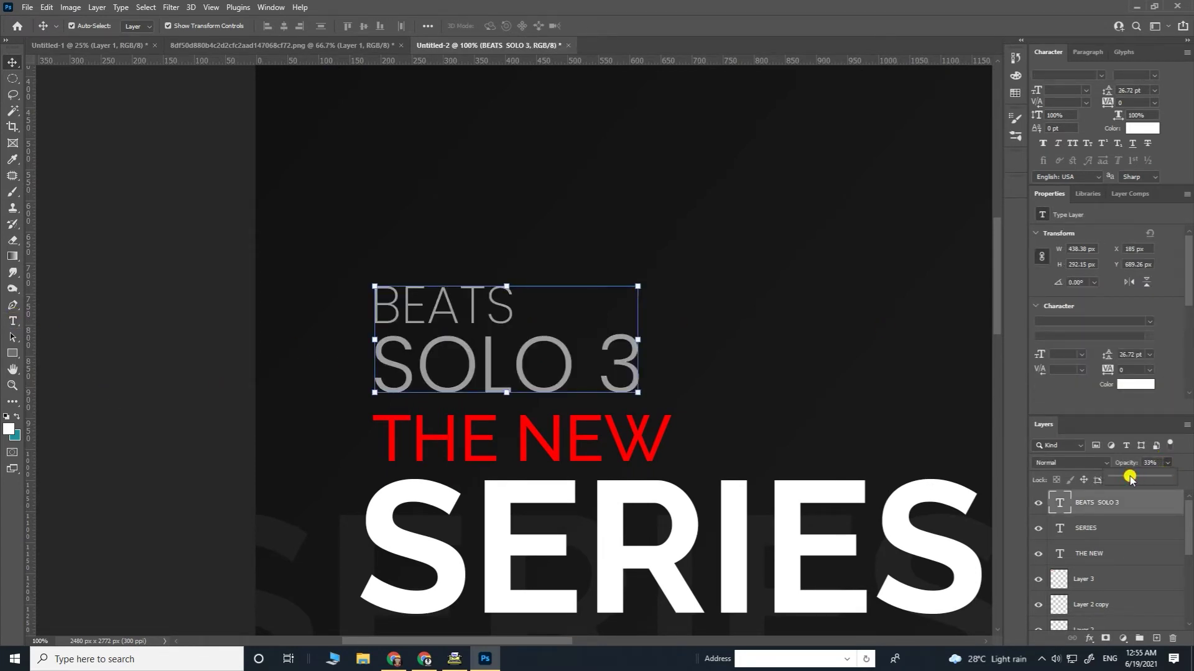
pyautogui.click(144, 229)
# Nudge the BEATS SOLO 3 text up about 6 px to widen its gap above THE NEW.
pyautogui.hotkey('ctrl', '-')
pyautogui.hotkey('ctrl', '-')
pyautogui.hotkey('ctrl', '-')
pyautogui.hotkey('ctrl', '-')
pyautogui.hotkey('ctrl', '-')
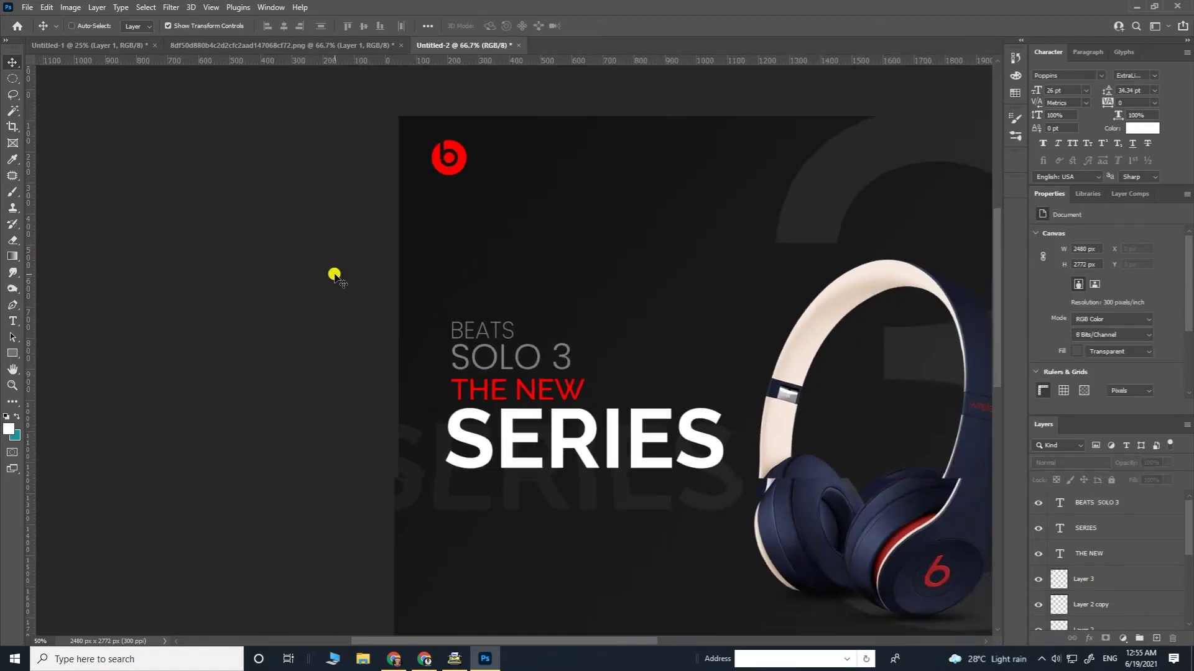
pyautogui.click(516, 357)
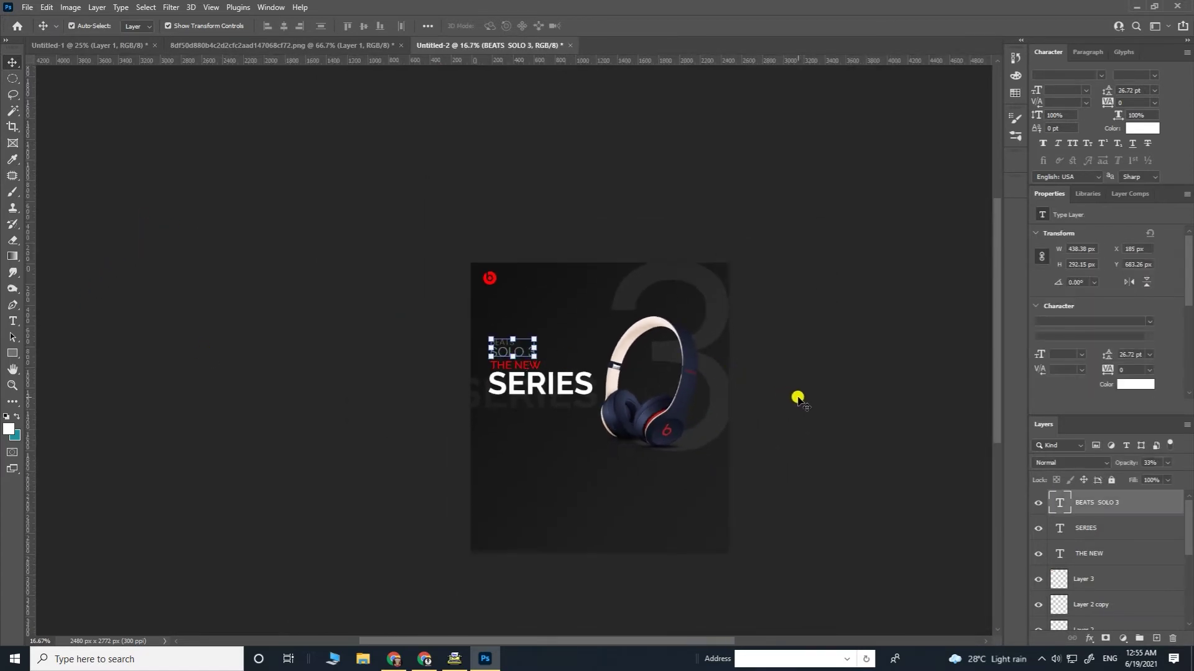
pyautogui.click(823, 402)
# Examine the spacing and balance of the BEATS SOLO 3, THE NEW and SERIES text stack.
pyautogui.hotkey('ctrl', '+')
pyautogui.hotkey('ctrl', '+')
pyautogui.hotkey('ctrl', '+')
pyautogui.moveTo(547, 401); pyautogui.dragTo(525, 337)
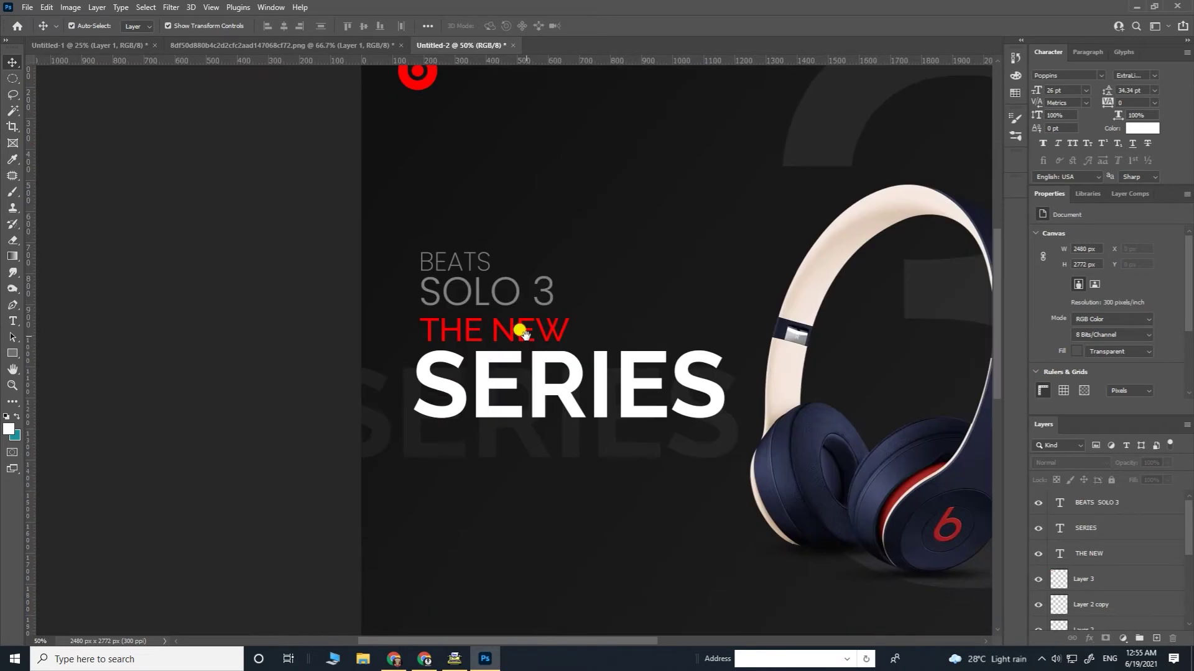
pyautogui.click(514, 326)
pyautogui.click(271, 315)
pyautogui.hotkey('ctrl', '-')
pyautogui.hotkey('ctrl', '-')
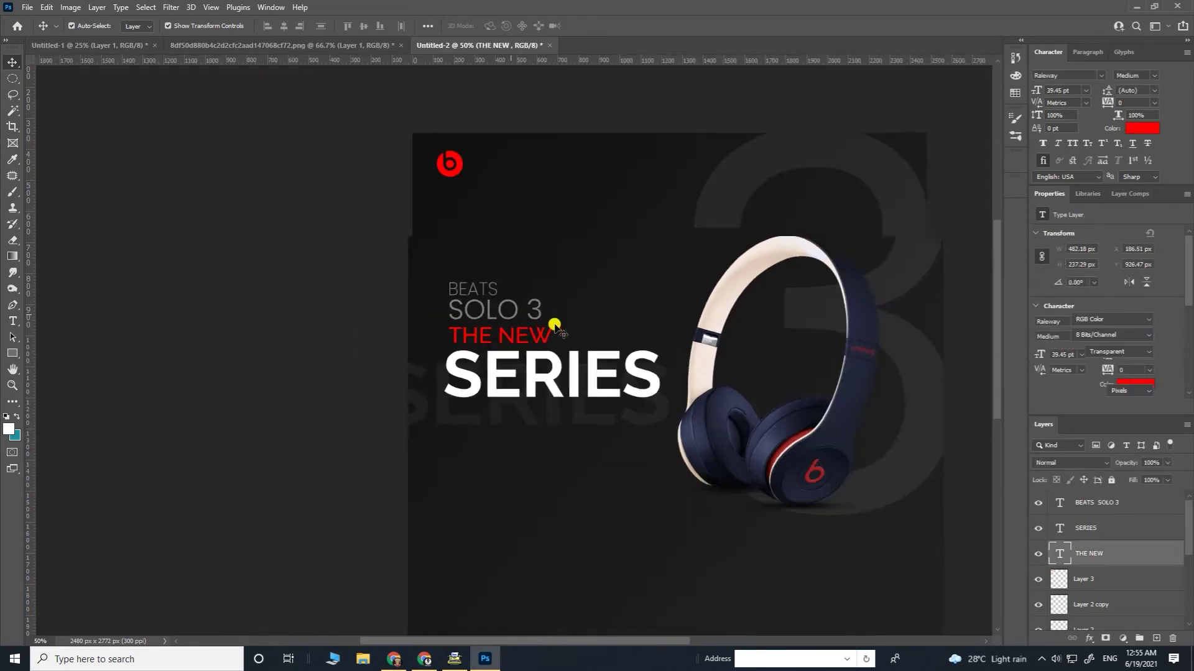
pyautogui.hotkey('ctrl', '+')
pyautogui.hotkey('ctrl', '+')
pyautogui.moveTo(547, 352); pyautogui.dragTo(540, 367)
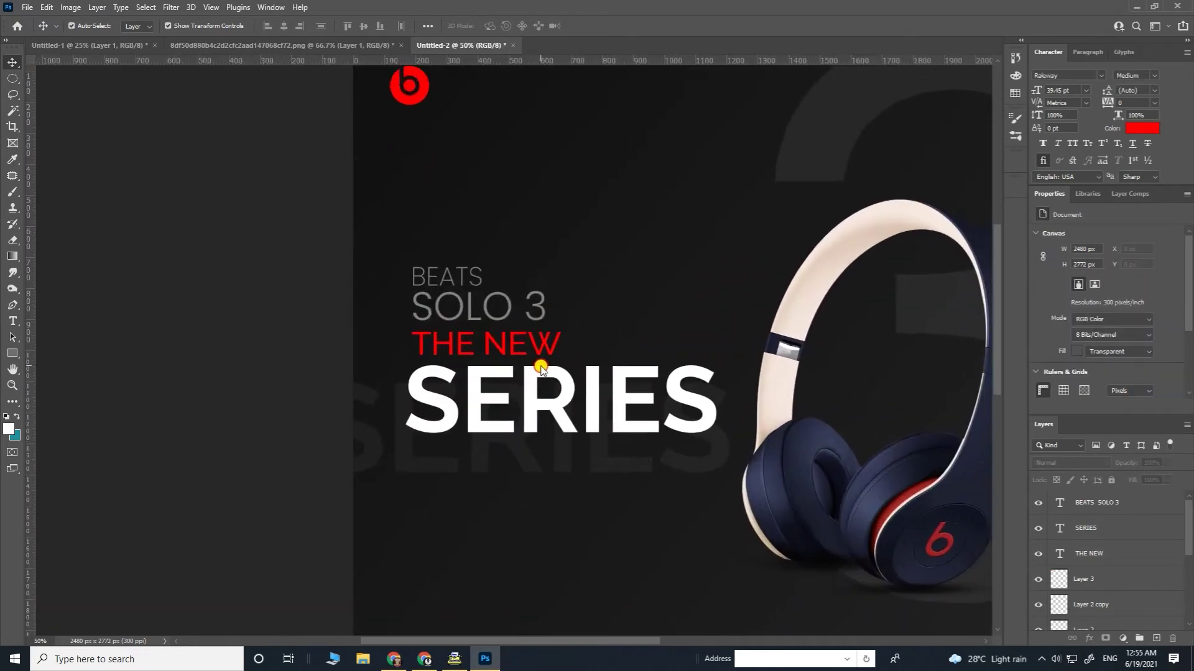
# Lower the opacity of the white SERIES heading to about 78%.
pyautogui.click(477, 376)
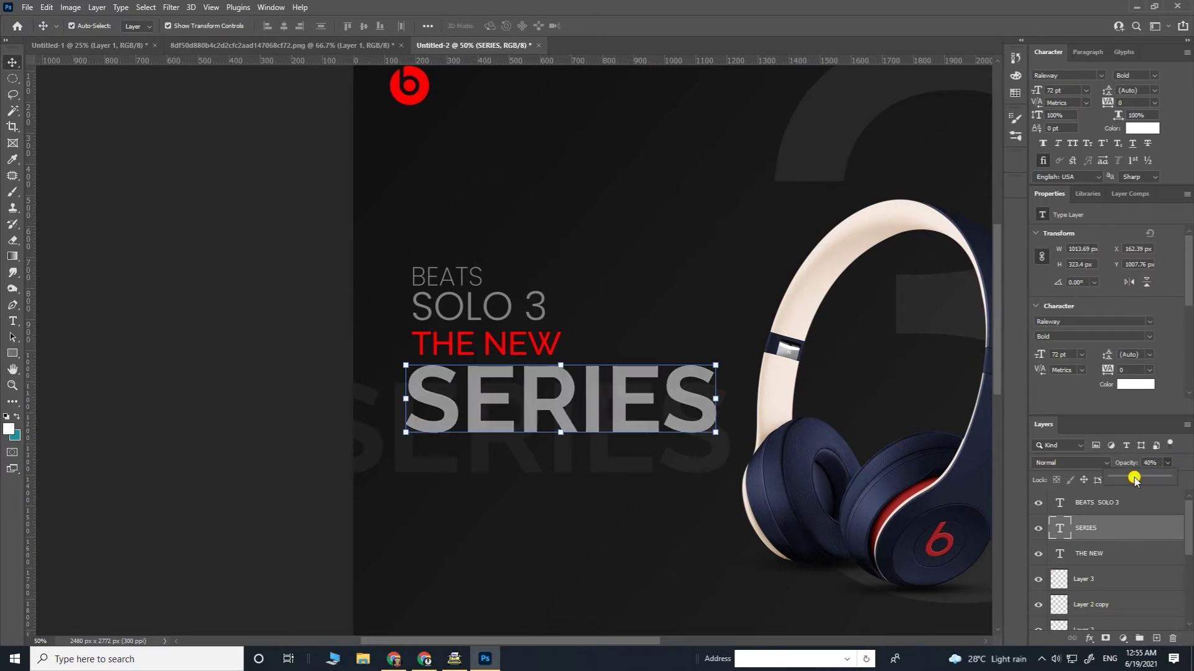
pyautogui.moveTo(1149, 478); pyautogui.dragTo(1152, 478)
pyautogui.hotkey('ctrl', '-')
pyautogui.hotkey('ctrl', '-')
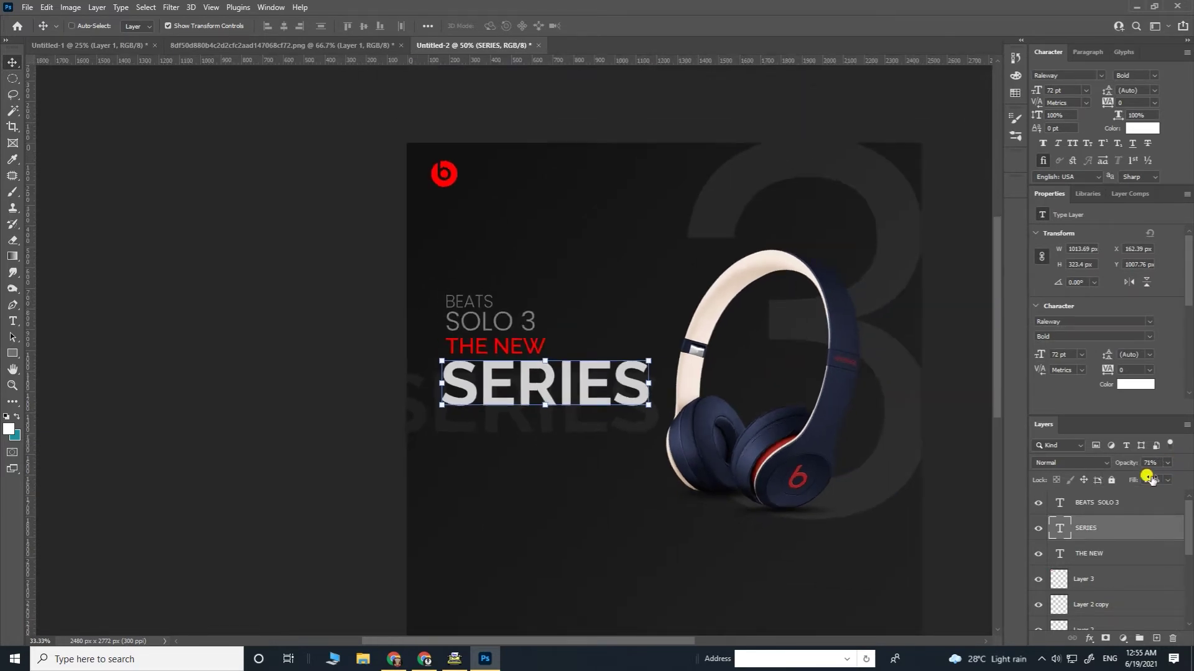
pyautogui.click(917, 383)
pyautogui.hotkey('ctrl', '-')
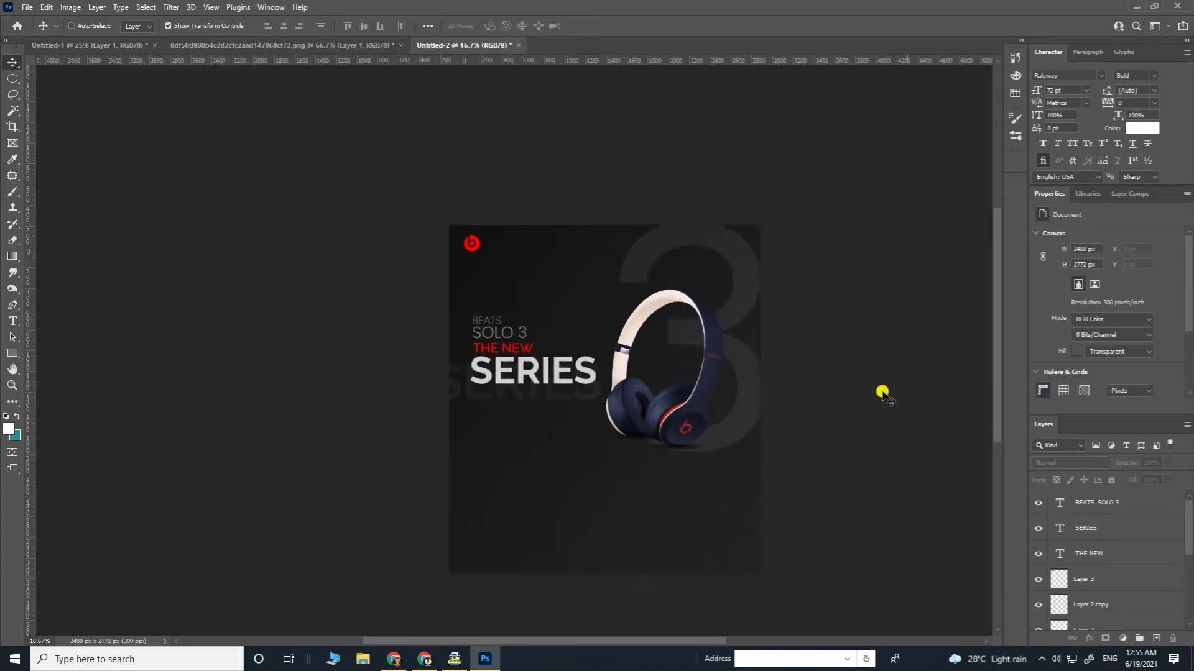
# Move the faint SERIES copy to the empty area below the headphones and rotate it 90° counter-clockwise.
pyautogui.hotkey('ctrl', '+')
pyautogui.hotkey('ctrl', '+')
pyautogui.moveTo(757, 410); pyautogui.dragTo(550, 290)
pyautogui.moveTo(314, 302); pyautogui.dragTo(418, 519)
pyautogui.rightClick(516, 487)
pyautogui.click(507, 489)
pyautogui.hotkey('ctrl', 't')
pyautogui.rightClick(508, 489)
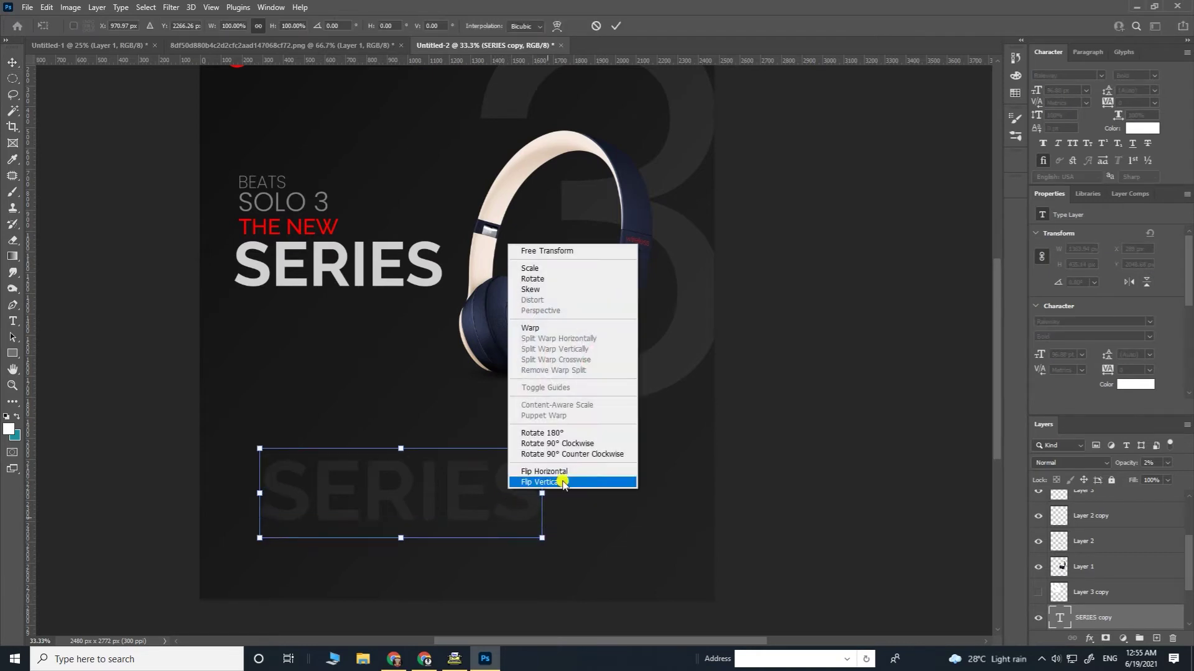
pyautogui.click(567, 453)
# Place the rotated faint SERIES along the canvas's left edge and enlarge it to span slightly more than the full canvas height.
pyautogui.hotkey('ctrl', '-')
pyautogui.moveTo(464, 353); pyautogui.dragTo(340, 309)
pyautogui.moveTo(375, 201); pyautogui.dragTo(428, 99)
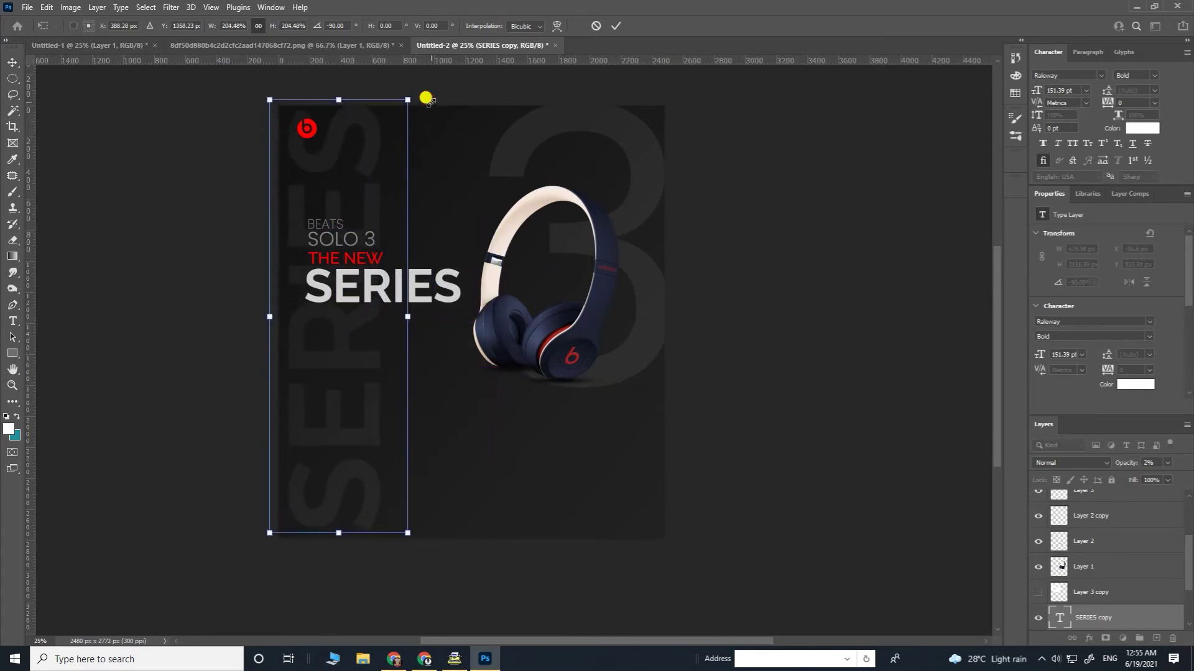
pyautogui.moveTo(367, 162); pyautogui.dragTo(355, 163)
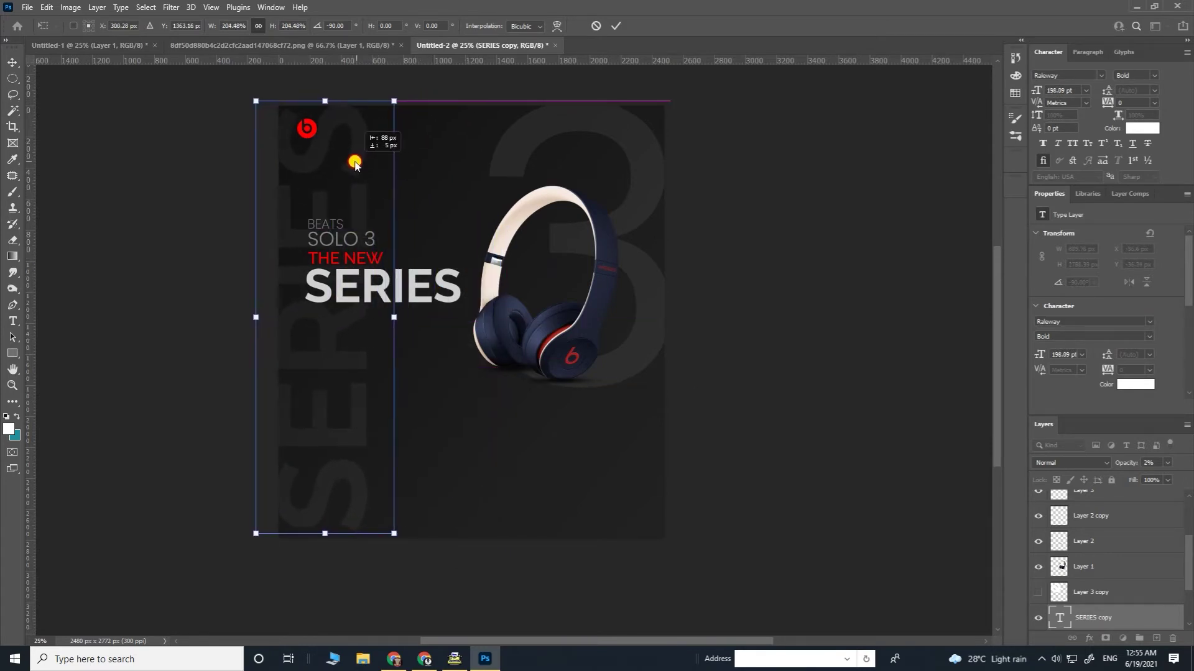
pyautogui.moveTo(399, 91); pyautogui.dragTo(404, 87)
pyautogui.moveTo(359, 200); pyautogui.dragTo(355, 204)
pyautogui.press('Return')
# Set the opacity of the vertical SERIES background text to 1%.
pyautogui.click(834, 374)
pyautogui.hotkey('ctrl', '-')
pyautogui.click(405, 354)
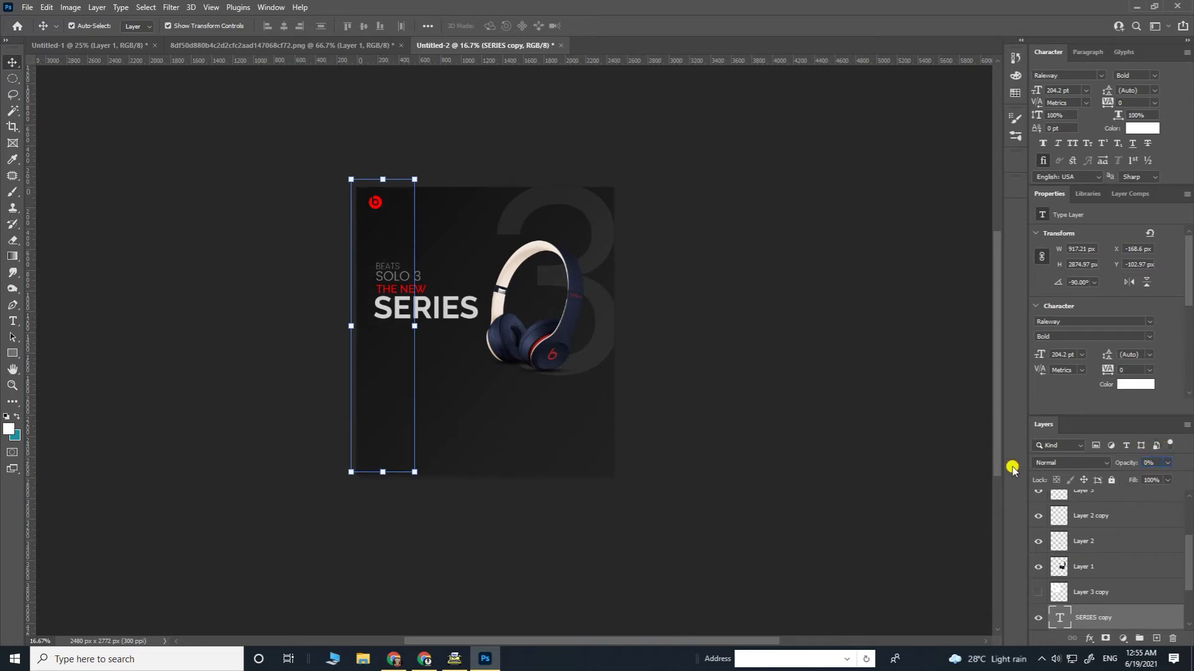
pyautogui.write('2')
pyautogui.press('BackSpace')
pyautogui.write('1')
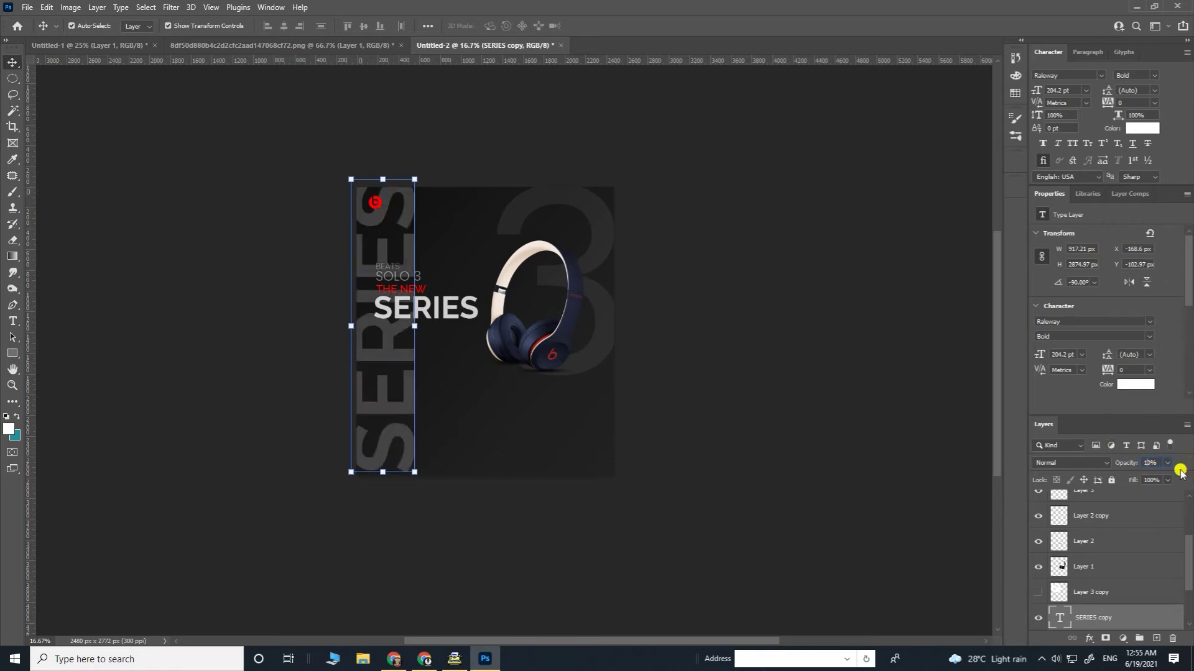
pyautogui.press('BackSpace')
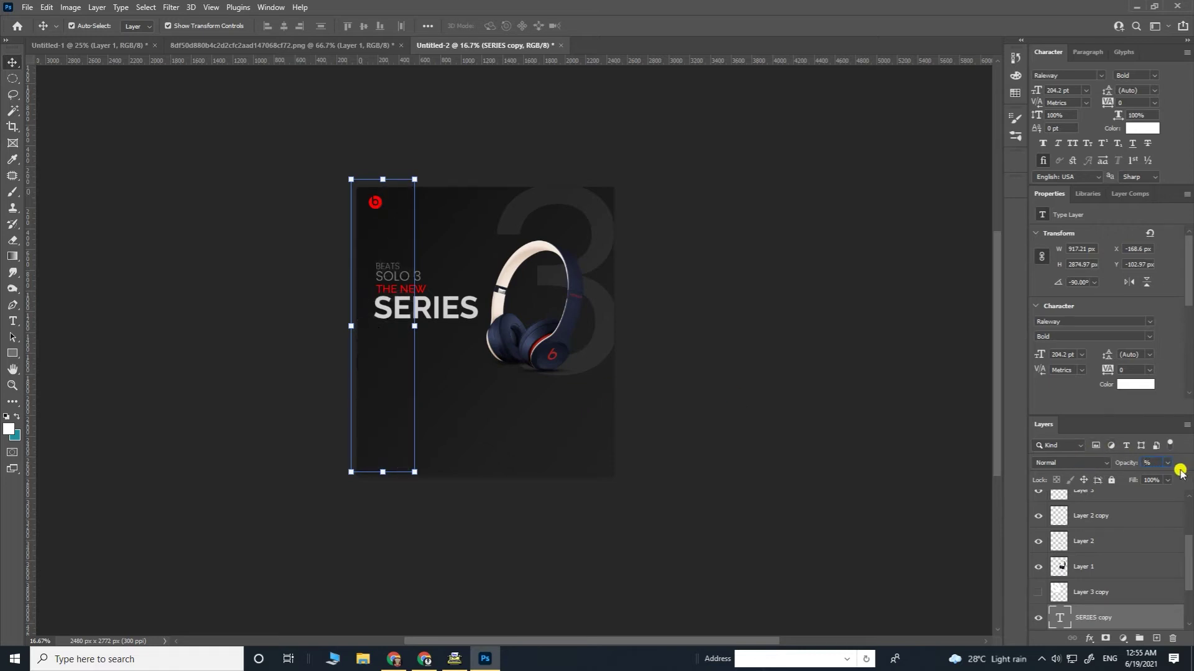
pyautogui.click(730, 215)
# Recolor the vertical SERIES background text to light grey b7b7b7.
pyautogui.hotkey('ctrl', '+')
pyautogui.hotkey('ctrl', '+')
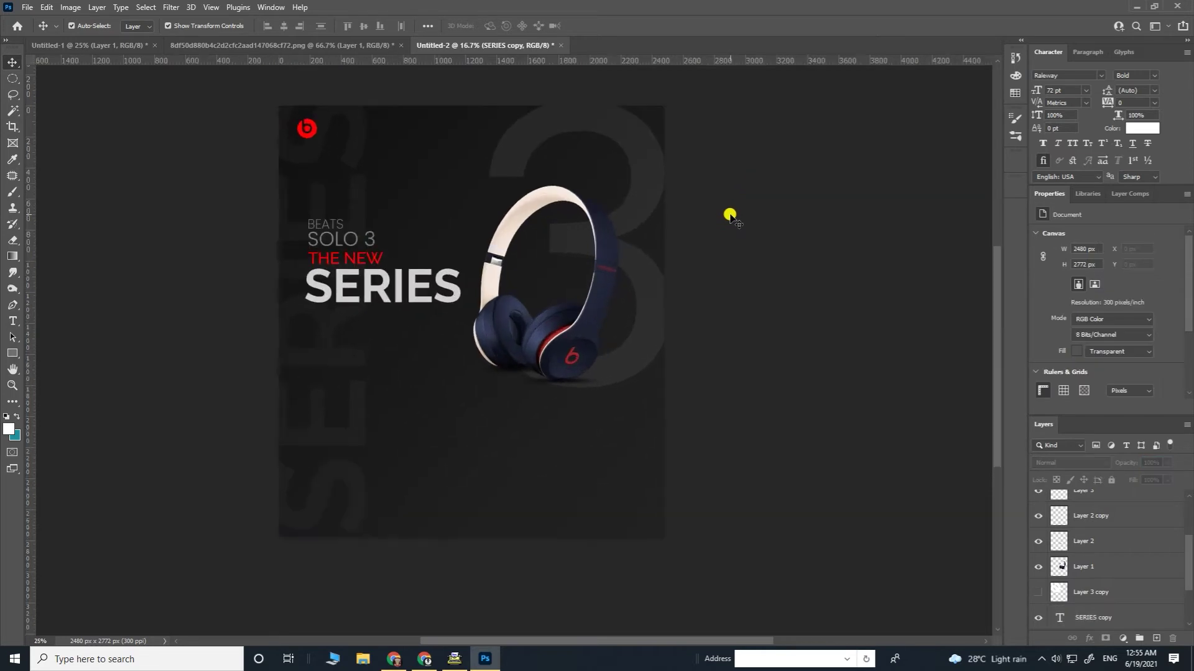
pyautogui.moveTo(452, 225); pyautogui.dragTo(487, 270)
pyautogui.click(302, 341)
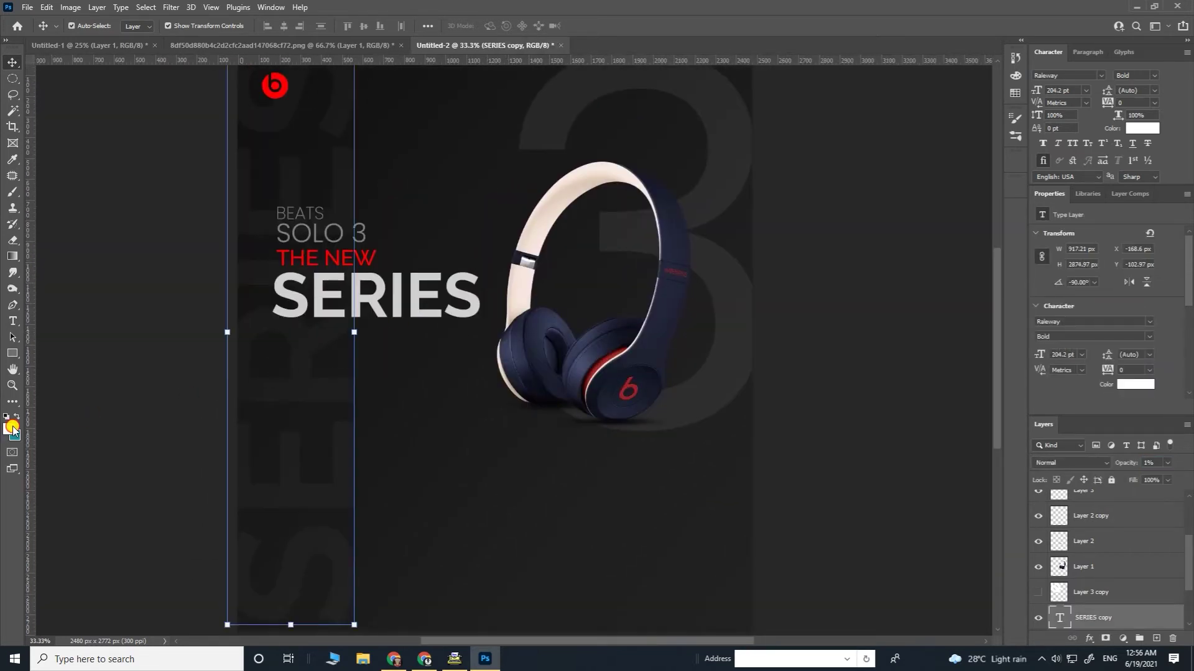
pyautogui.click(13, 427)
pyautogui.moveTo(878, 385); pyautogui.dragTo(819, 449)
pyautogui.click(1139, 357)
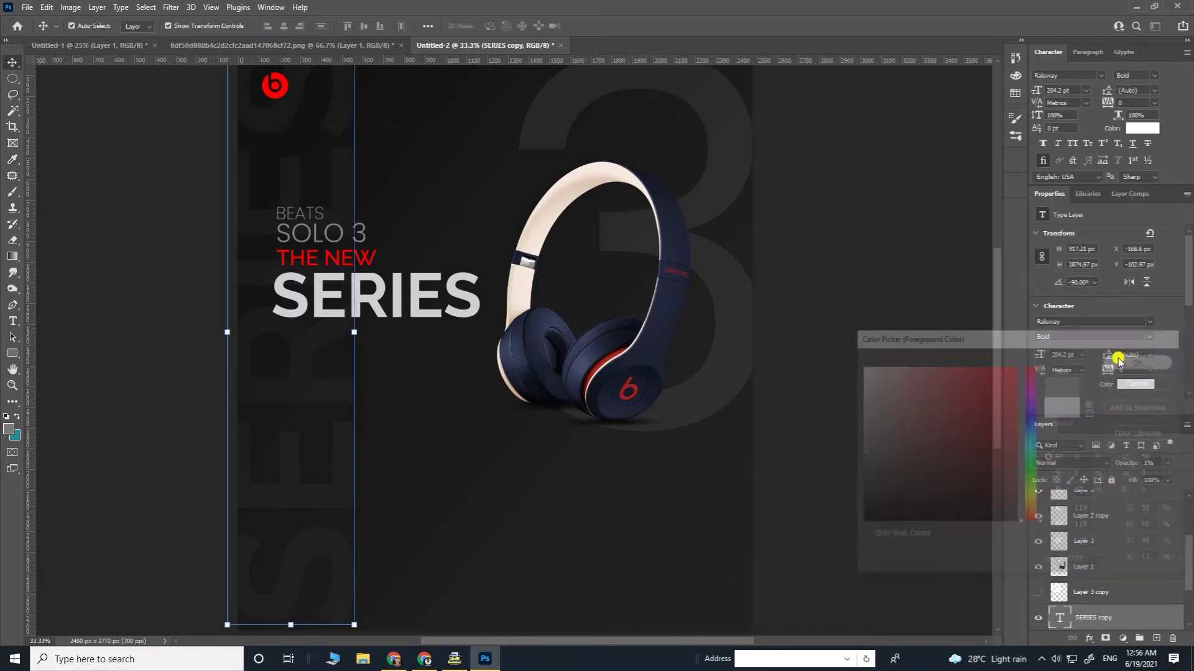
pyautogui.click(9, 429)
pyautogui.moveTo(898, 417); pyautogui.dragTo(839, 408)
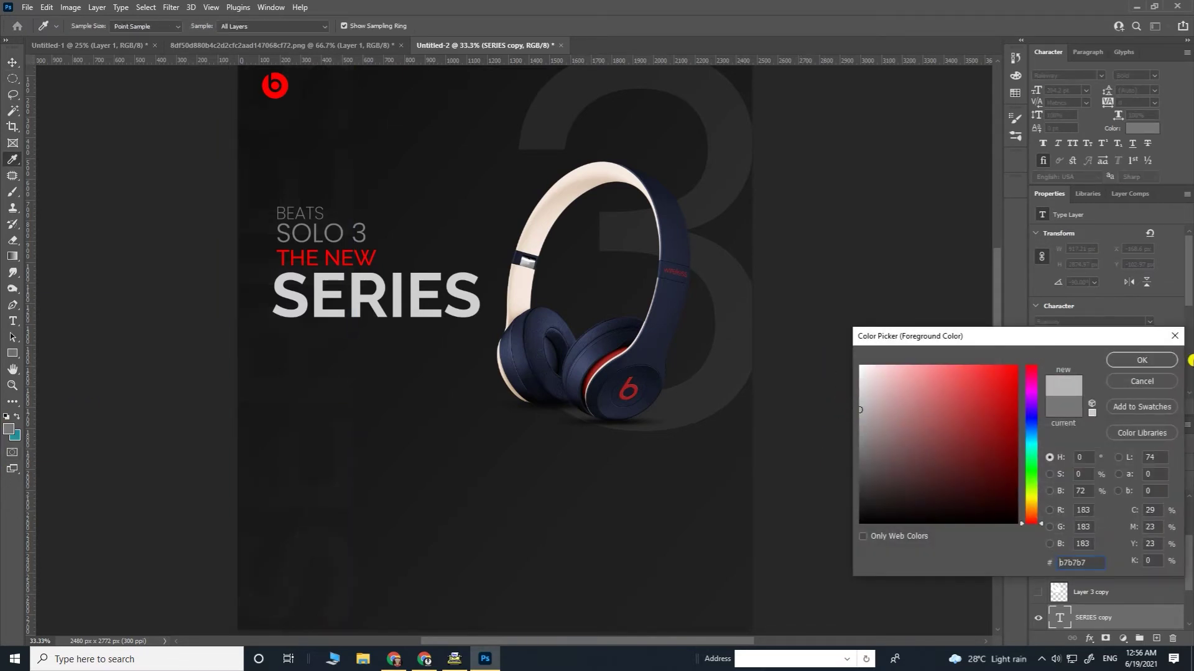
pyautogui.click(1147, 361)
pyautogui.scroll(2, 860, 336)
pyautogui.click(833, 293)
# Examine how the vertical SERIES background text, headings and headphones balance across the whole design.
pyautogui.hotkey('ctrl', '-')
pyautogui.hotkey('ctrl', '-')
pyautogui.hotkey('ctrl', '+')
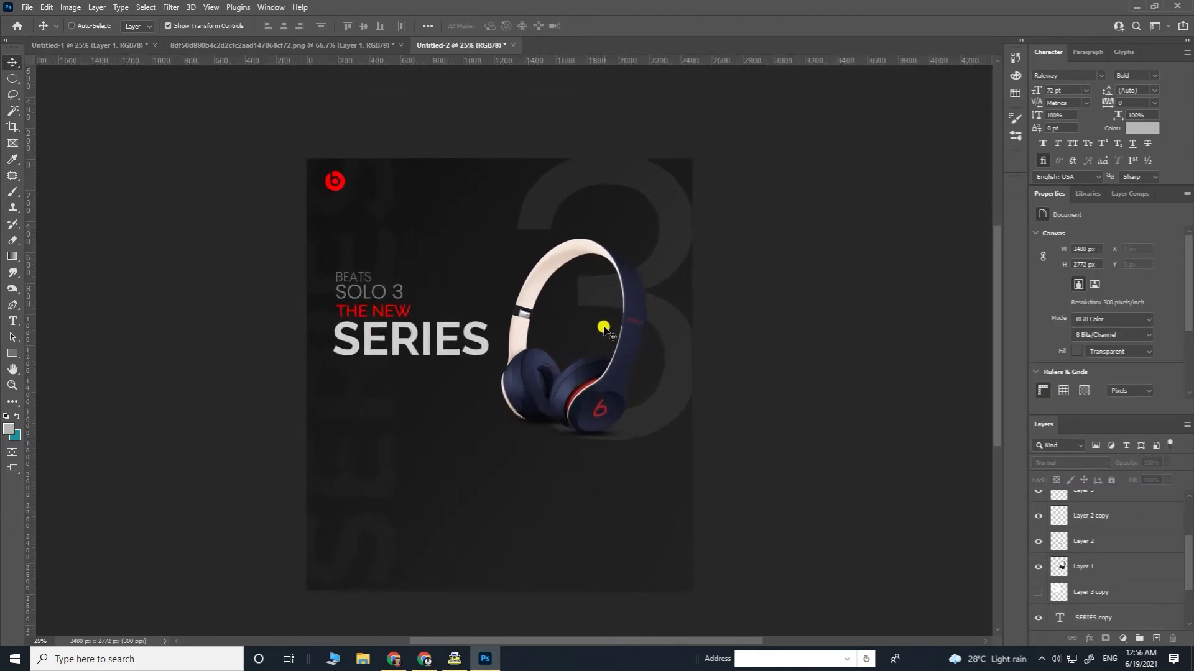
pyautogui.hotkey('ctrl', '+')
pyautogui.moveTo(639, 383); pyautogui.dragTo(664, 437)
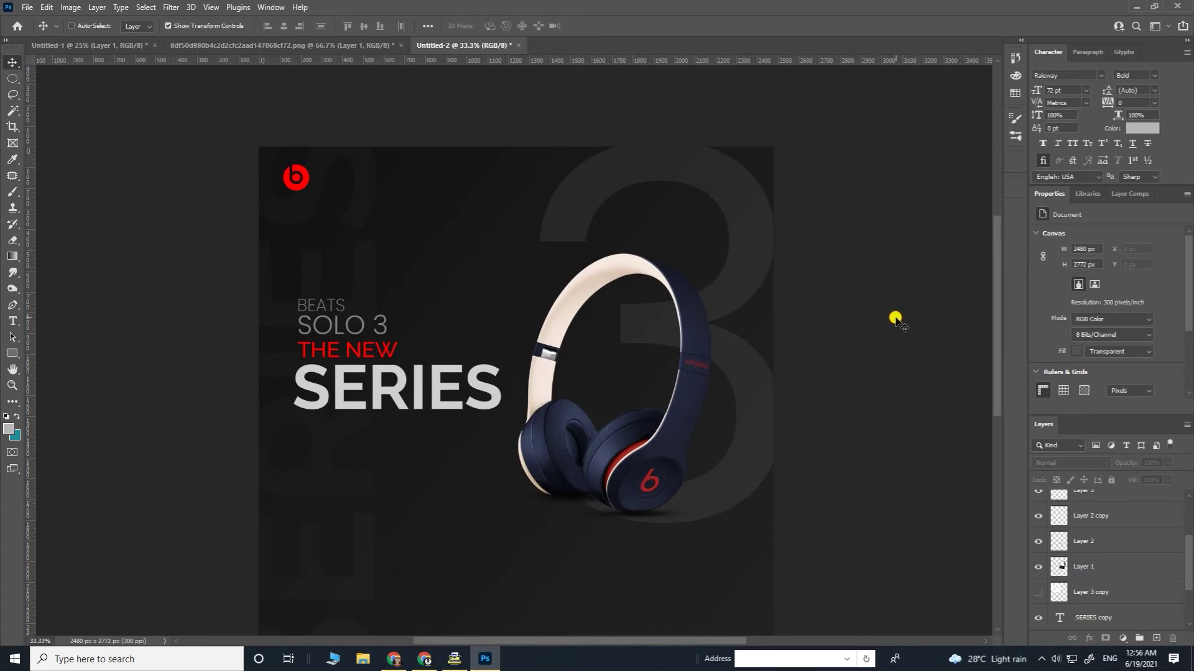
pyautogui.hotkey('ctrl', '-')
pyautogui.hotkey('ctrl', '-')
pyautogui.hotkey('ctrl', '-')
pyautogui.hotkey('ctrl', '+')
pyautogui.hotkey('ctrl', '+')
# Draw a light grey pill-shaped rectangle about 960 by 169 px on a new layer below the headphones.
pyautogui.moveTo(654, 466); pyautogui.dragTo(549, 291)
pyautogui.hotkey('ctrl', '+')
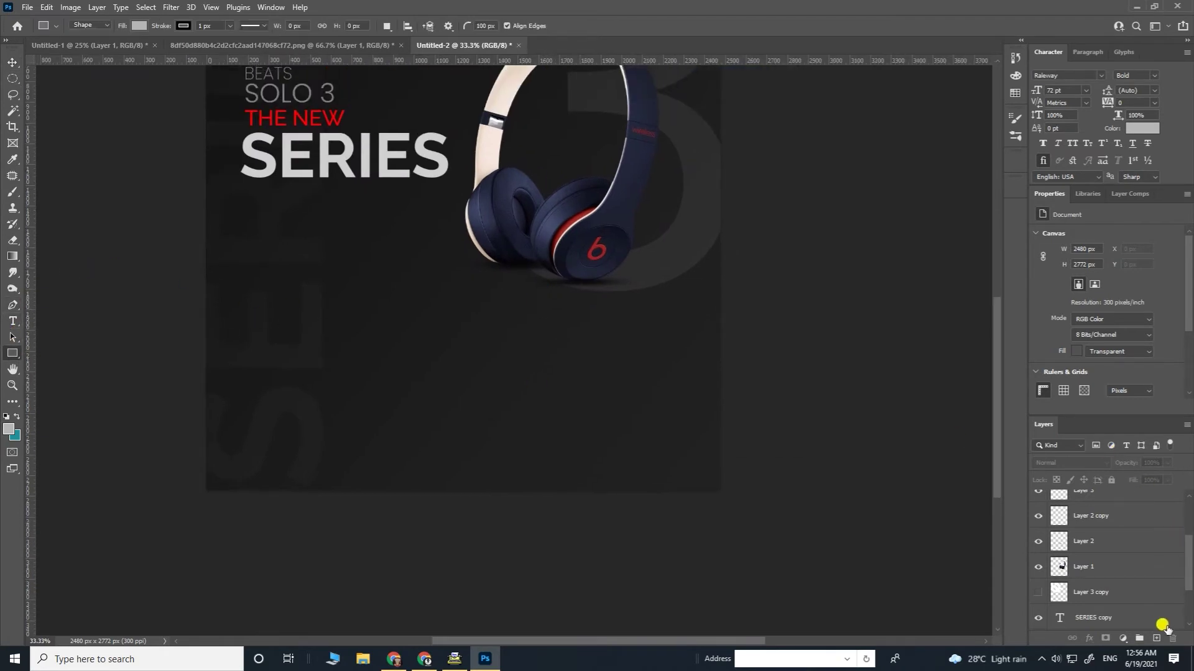
pyautogui.click(1155, 640)
pyautogui.hotkey('ctrl', '+')
pyautogui.hotkey('ctrl', '+')
pyautogui.moveTo(442, 331); pyautogui.dragTo(840, 400)
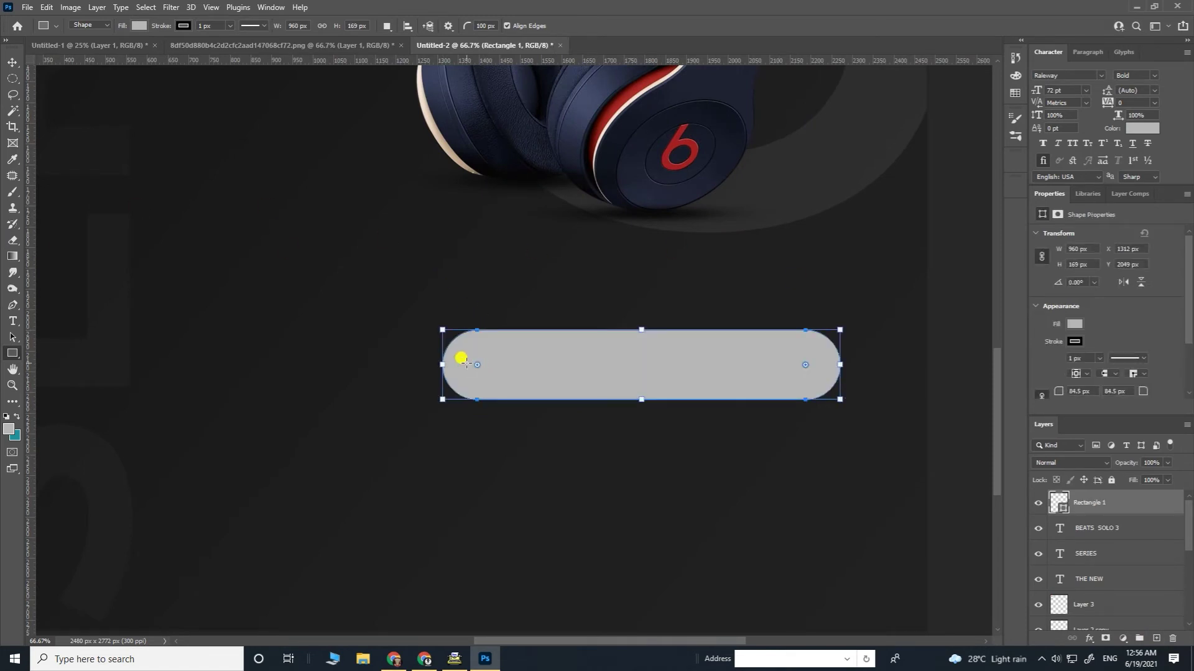
pyautogui.hotkey('ctrl', '-')
pyautogui.hotkey('ctrl', '-')
pyautogui.hotkey('ctrl', '-')
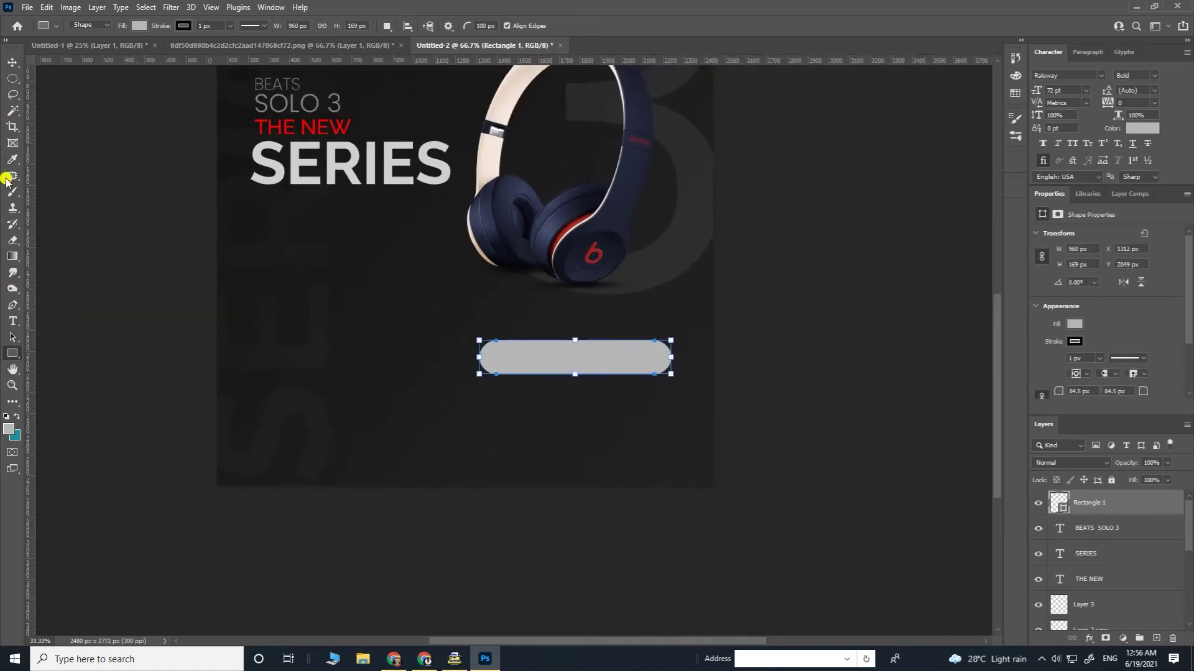
# Recolor the pill shape with the red sampled from THE NEW text and move it slightly up toward the headphones.
pyautogui.click(10, 162)
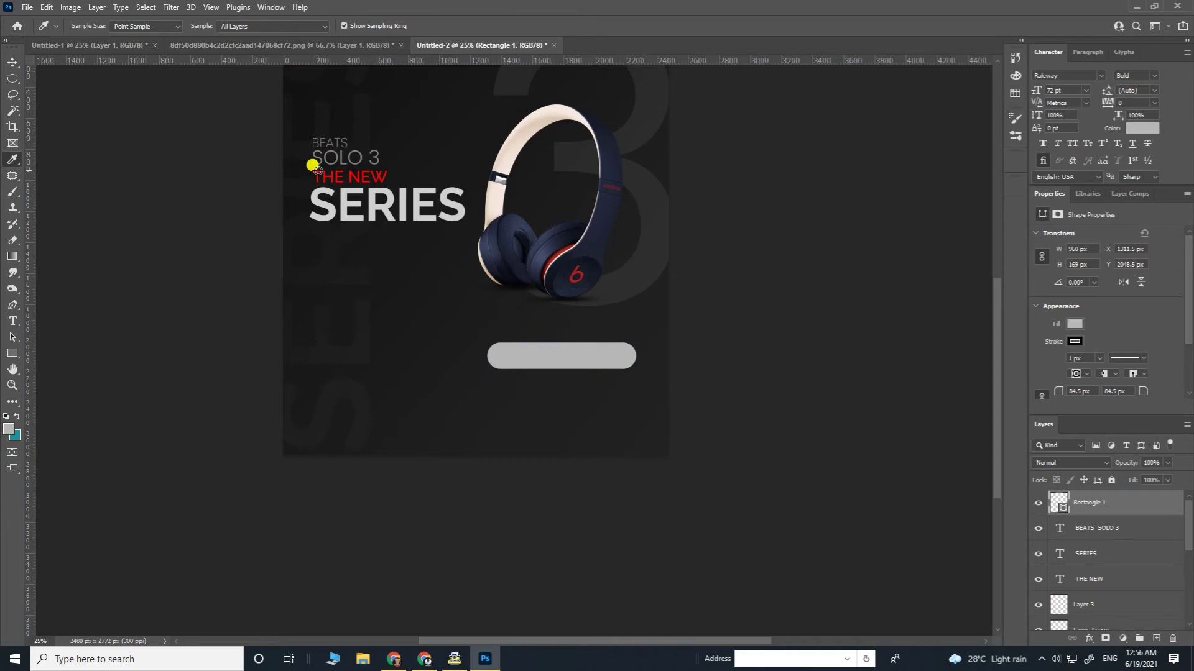
pyautogui.click(318, 169)
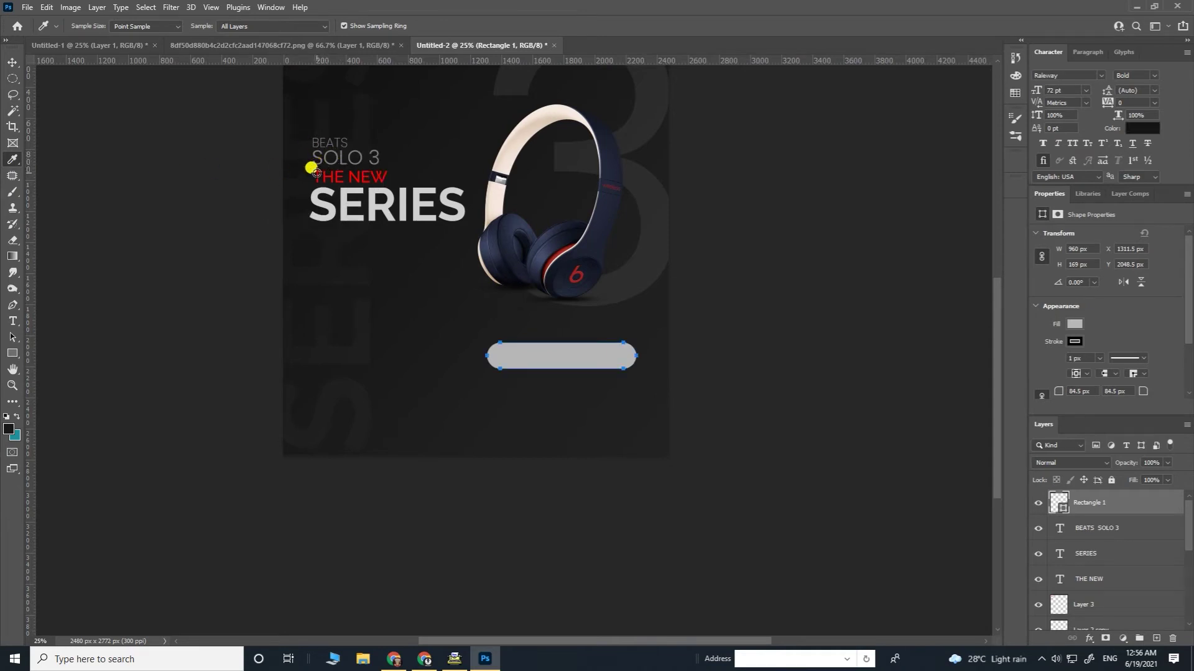
pyautogui.hotkey('ctrl', '+')
pyautogui.hotkey('ctrl', '+')
pyautogui.hotkey('ctrl', '+')
pyautogui.click(15, 64)
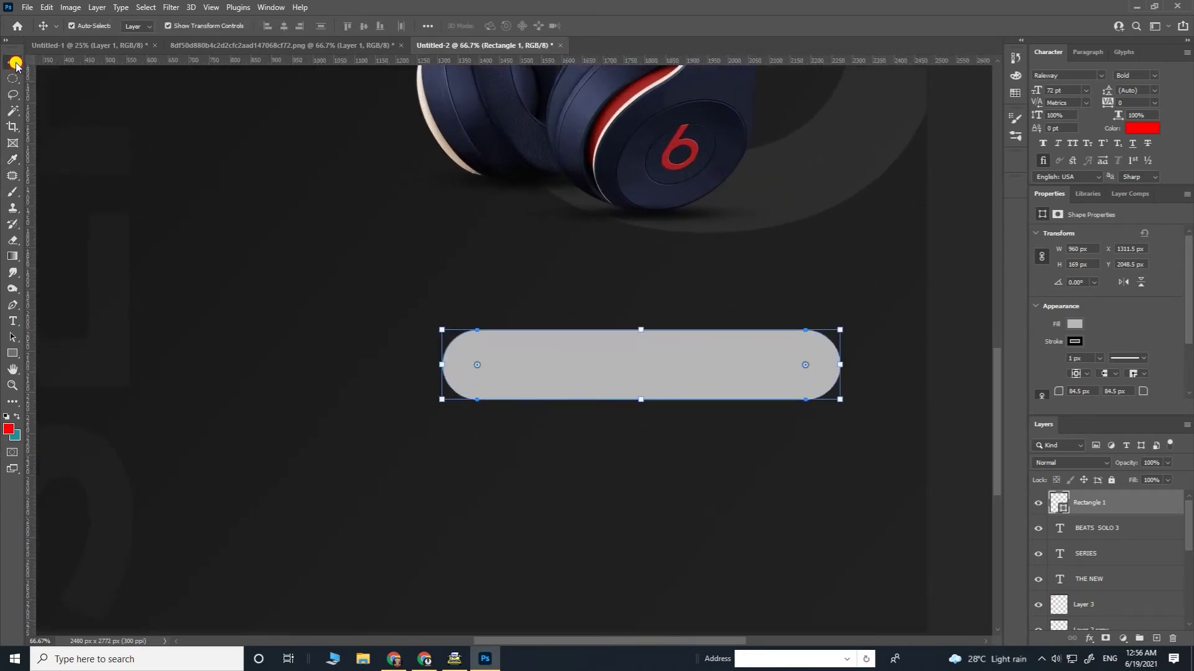
pyautogui.hotkey('alt', 'BackSpace')
pyautogui.moveTo(705, 380); pyautogui.dragTo(596, 430)
pyautogui.click(965, 331)
pyautogui.hotkey('ctrl', '+')
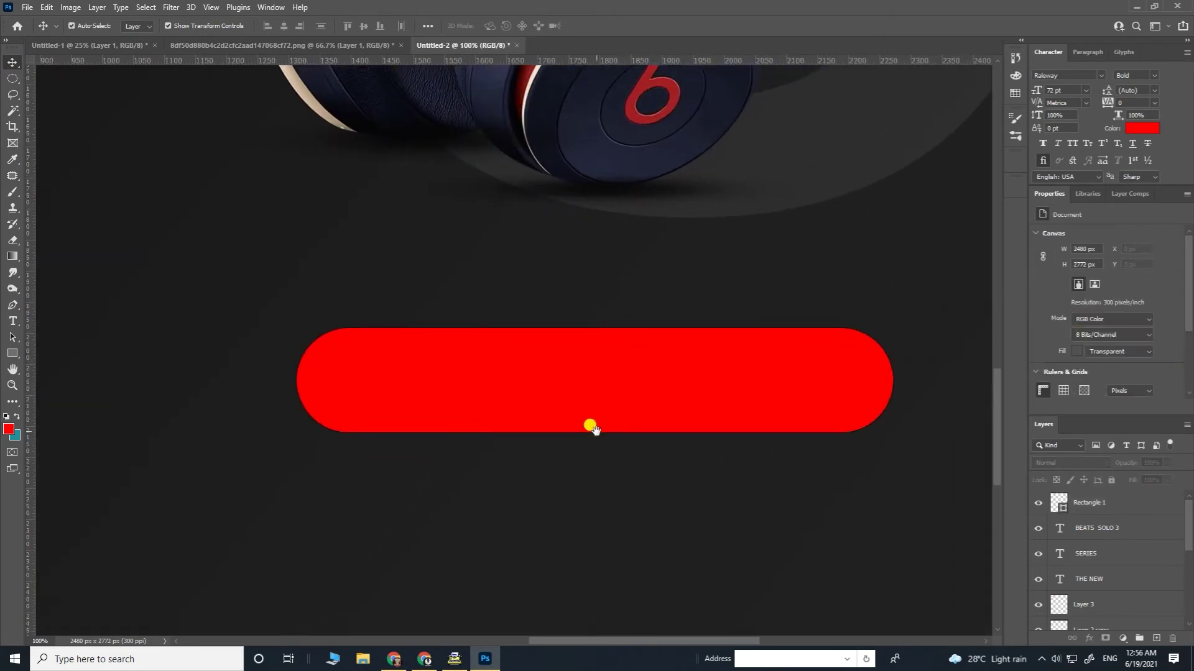
pyautogui.click(13, 321)
pyautogui.click(356, 267)
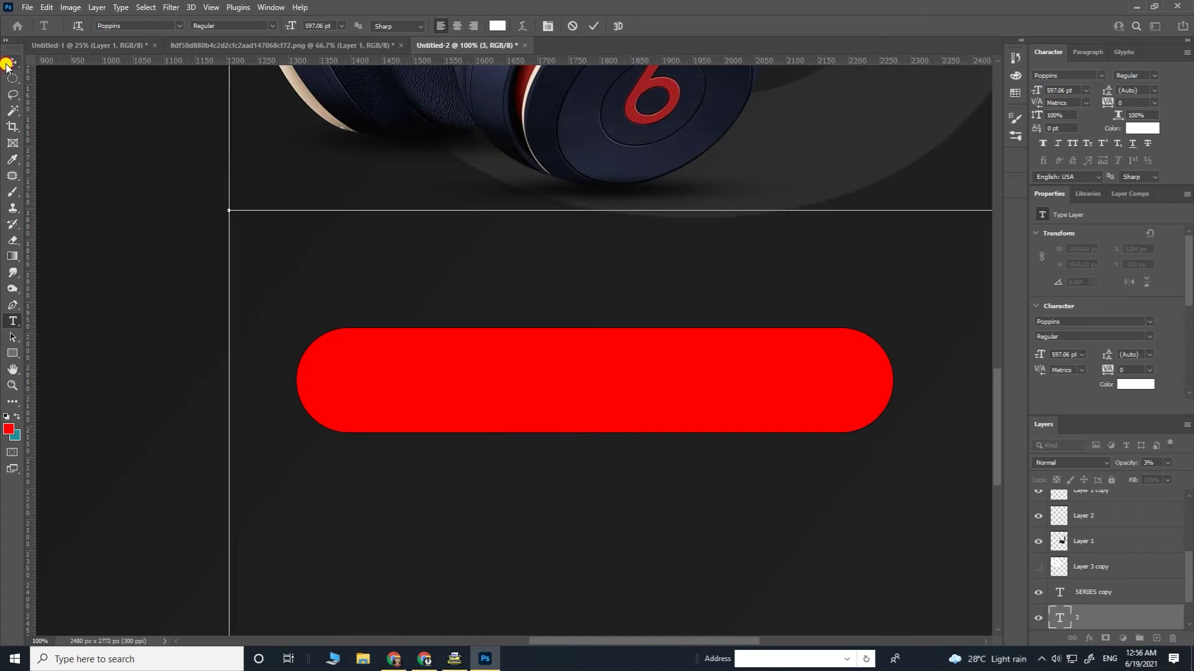
pyautogui.click(11, 63)
pyautogui.click(12, 320)
pyautogui.click(385, 290)
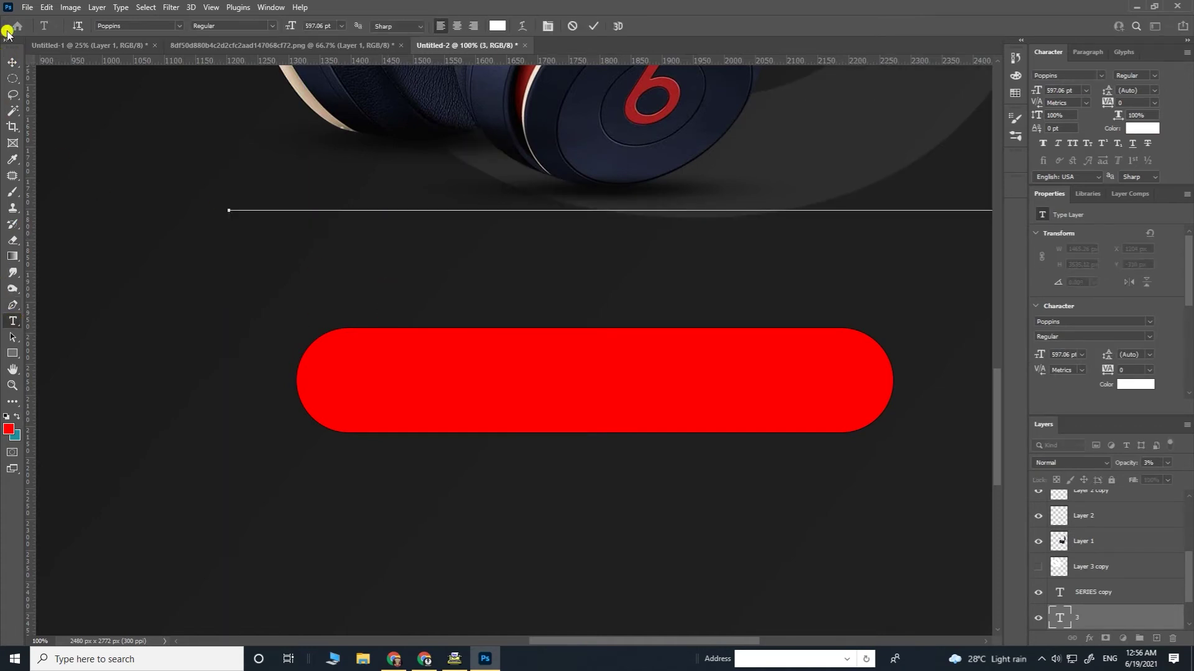
pyautogui.click(13, 62)
pyautogui.click(13, 320)
pyautogui.click(529, 540)
pyautogui.click(11, 60)
# Add the text Order now in white Poppins Regular at 39.45 pt below the pill.
pyautogui.hotkey('ctrl', '-')
pyautogui.hotkey('ctrl', '-')
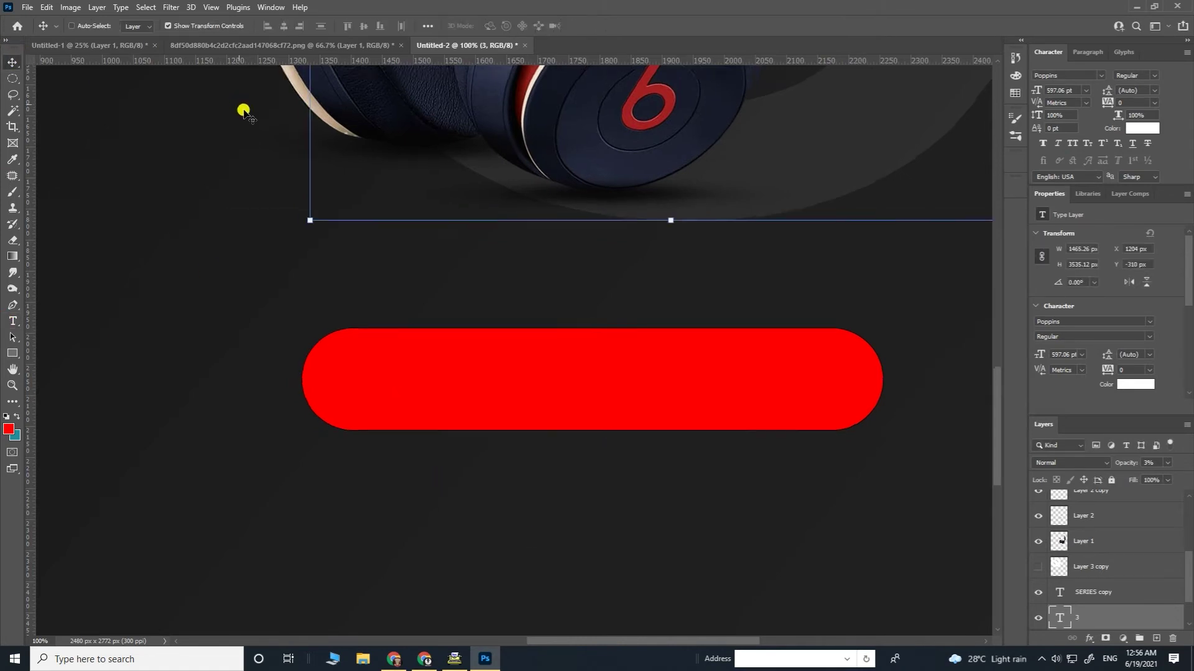
pyautogui.hotkey('ctrl', '-')
pyautogui.hotkey('ctrl', '-')
pyautogui.click(13, 321)
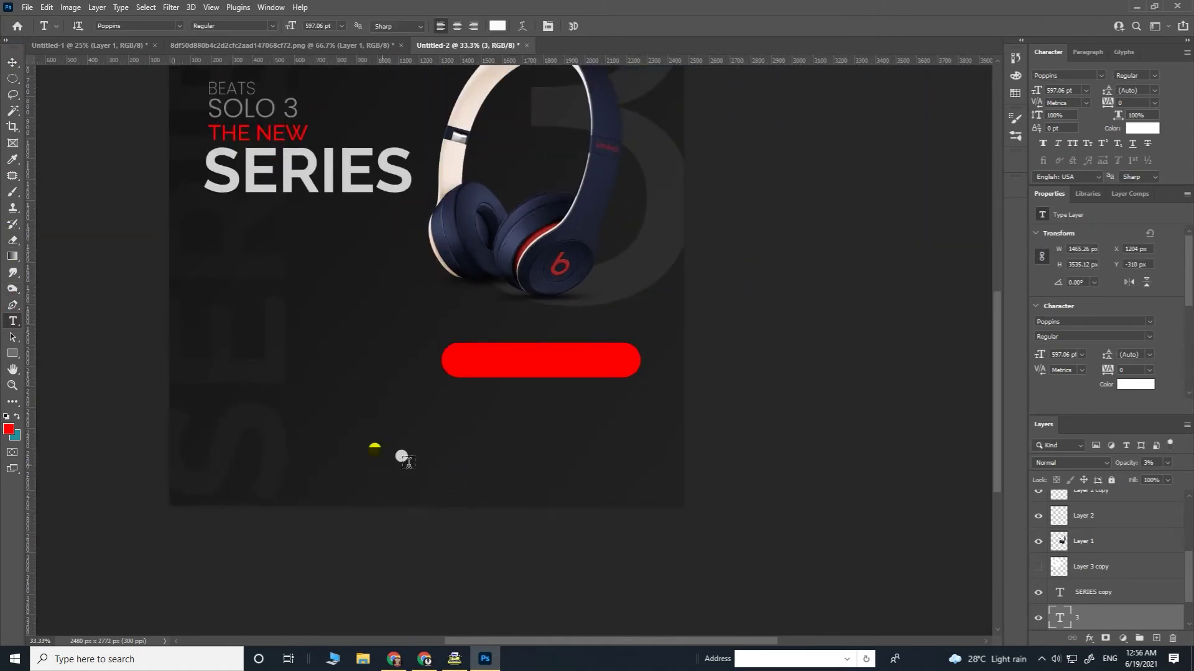
pyautogui.click(349, 434)
pyautogui.hotkey('ctrl', '+')
pyautogui.hotkey('ctrl', '+')
pyautogui.write('o')
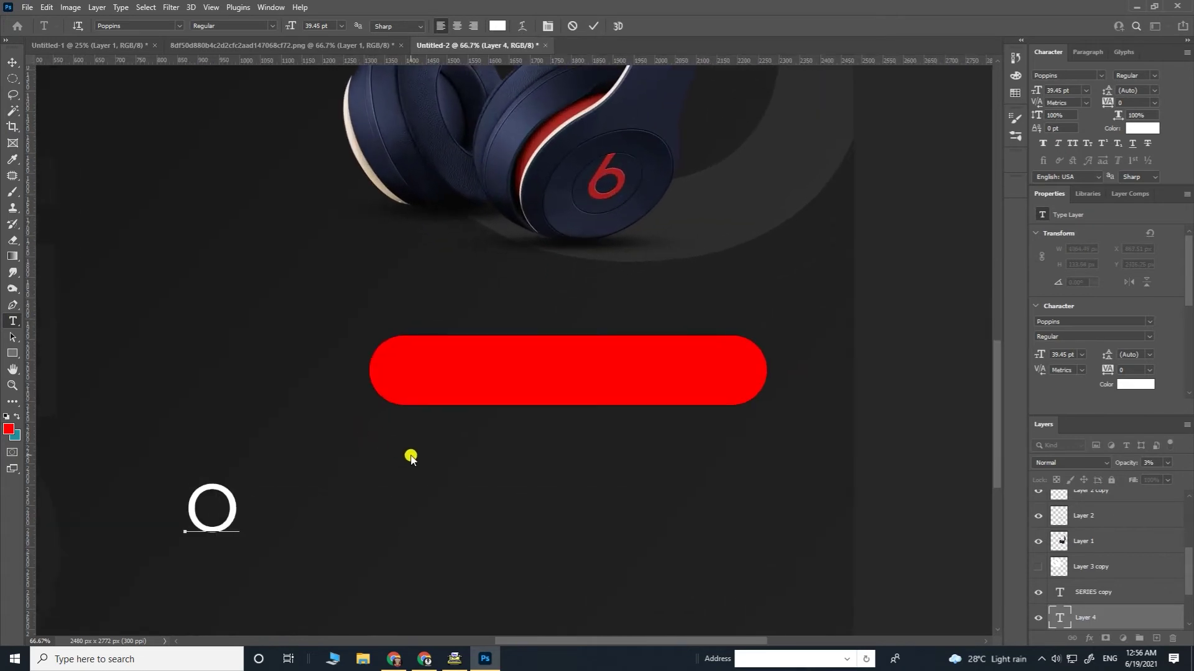
pyautogui.write('R')
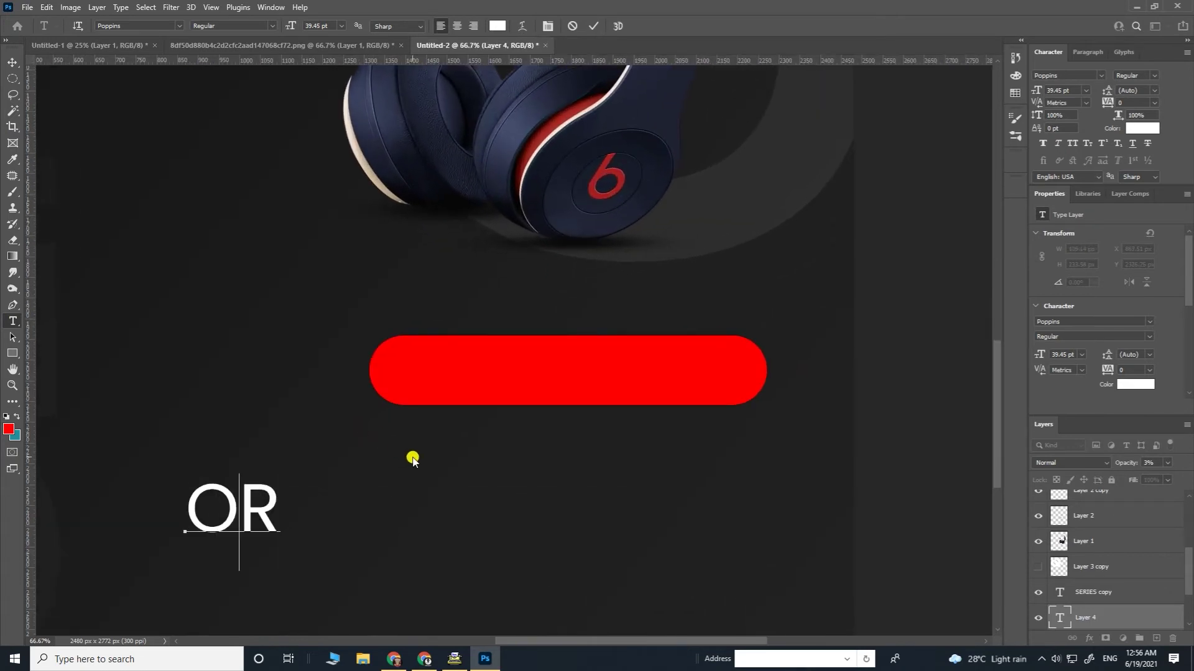
pyautogui.write('der')
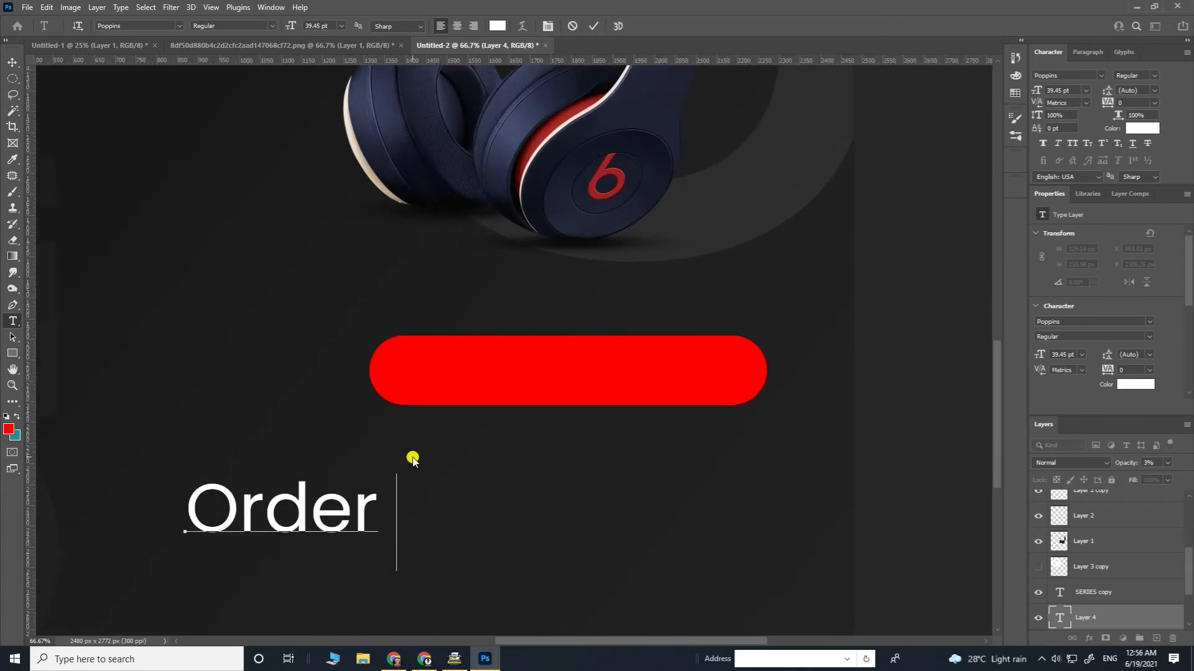
pyautogui.write(' now')
# Scale the Order now text to 23.04 pt, place it on the pill and bring its layer to the front.
pyautogui.click(11, 63)
pyautogui.moveTo(539, 476); pyautogui.dragTo(624, 375)
pyautogui.press('Return')
pyautogui.hotkey('ctrl', 'shift', ']')
pyautogui.hotkey('ctrl', '+')
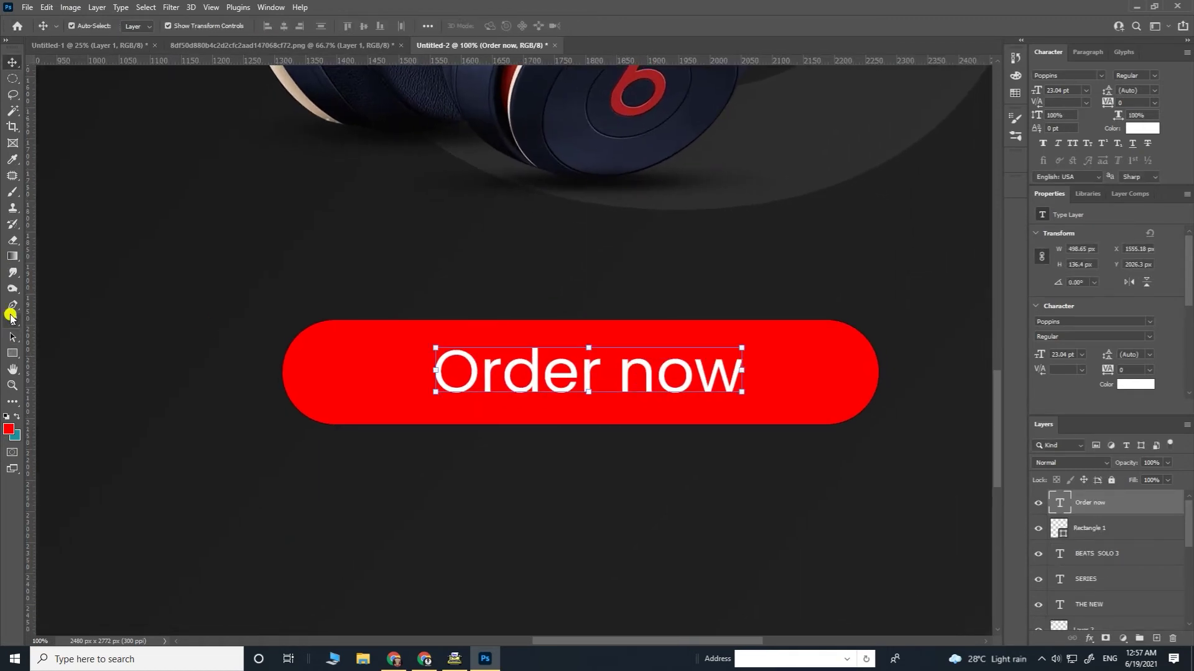
# Set the tracking of the Order now text to 180 and center it on the pill.
pyautogui.click(11, 319)
pyautogui.tripleClick(575, 361)
pyautogui.hotkey('alt', 'Right')
pyautogui.hotkey('alt', 'Right')
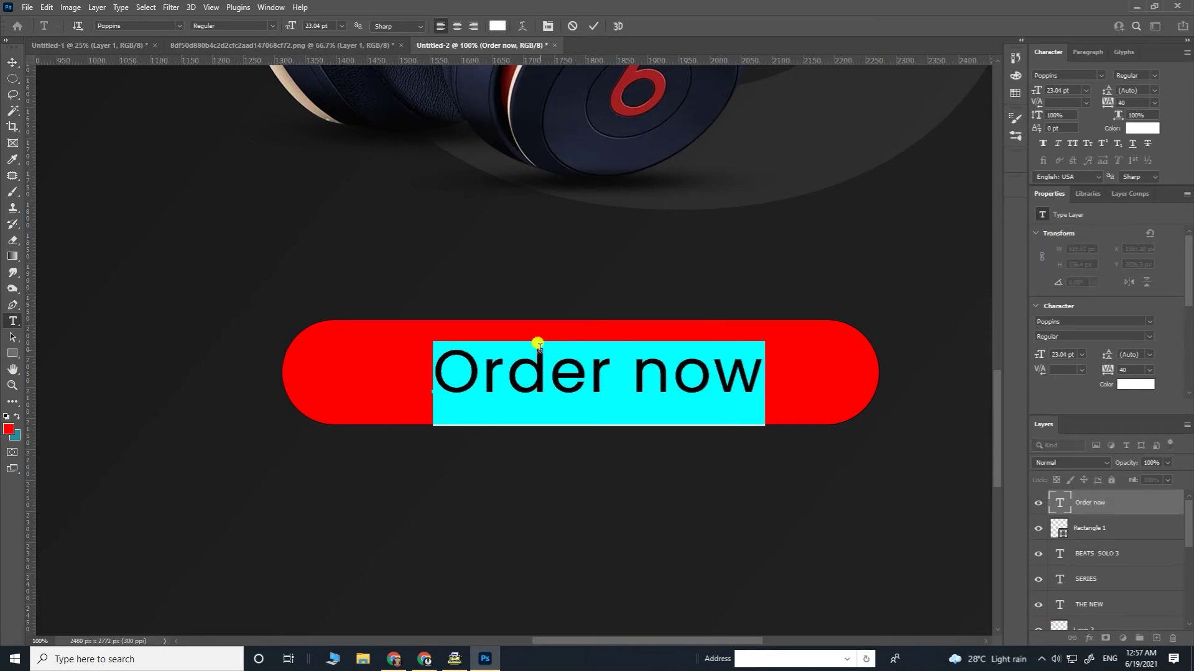
pyautogui.hotkey('alt', 'Right')
pyautogui.hotkey('alt', 'Right')
pyautogui.hotkey('alt', 'Right')
pyautogui.hotkey('alt', 'Right')
pyautogui.hotkey('alt', 'Right')
pyautogui.hotkey('alt', 'Right')
pyautogui.hotkey('alt', 'Right')
pyautogui.click(12, 62)
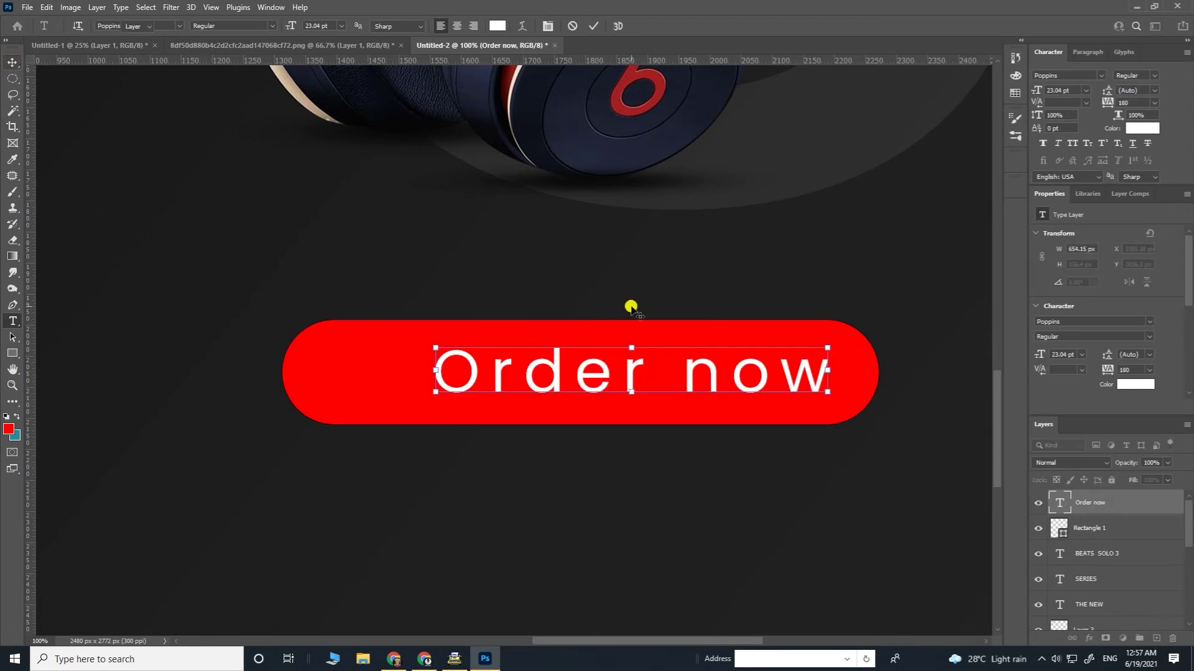
pyautogui.moveTo(632, 378)
pyautogui.mouseDown()
pyautogui.moveTo(576, 382)
pyautogui.moveTo(609, 380)
pyautogui.mouseUp()
# Recolor the pill behind the Order now text to a golden yellow.
pyautogui.hotkey('ctrl', '-')
pyautogui.hotkey('ctrl', '-')
pyautogui.hotkey('ctrl', '-')
pyautogui.hotkey('ctrl', '-')
pyautogui.hotkey('ctrl', '-')
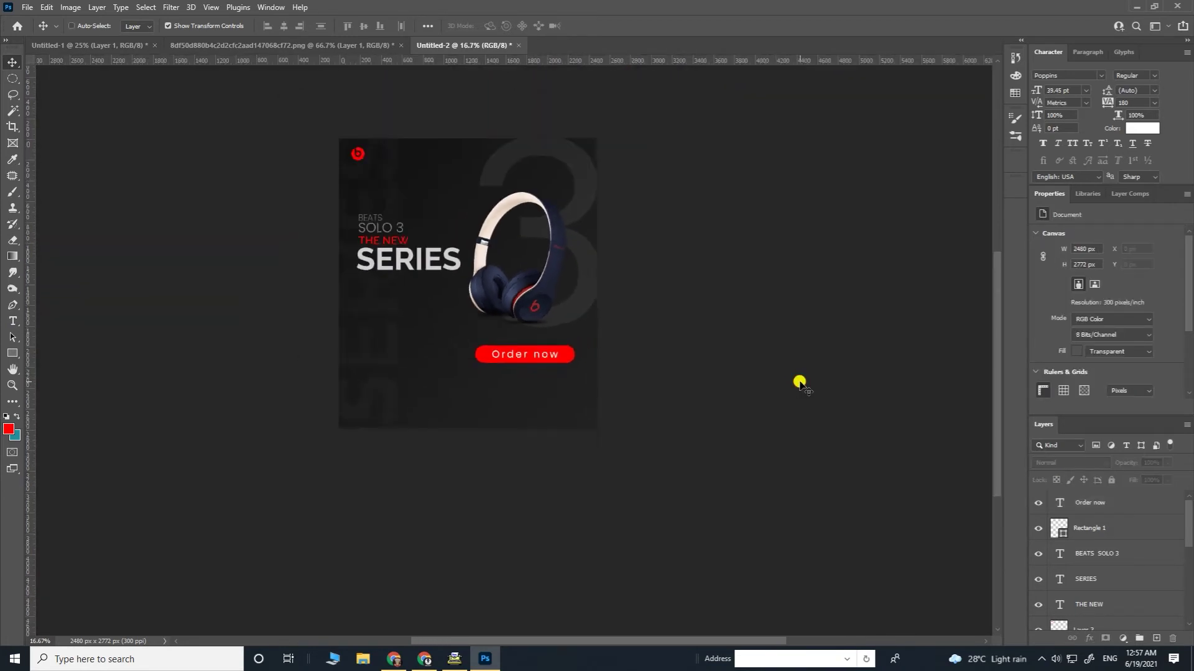
pyautogui.hotkey('ctrl', '+')
pyautogui.hotkey('ctrl', '+')
pyautogui.hotkey('ctrl', '+')
pyautogui.hotkey('ctrl', '+')
pyautogui.hotkey('ctrl', '+')
pyautogui.keyDown('ctrl'); pyautogui.click(331, 358); pyautogui.keyUp('ctrl')
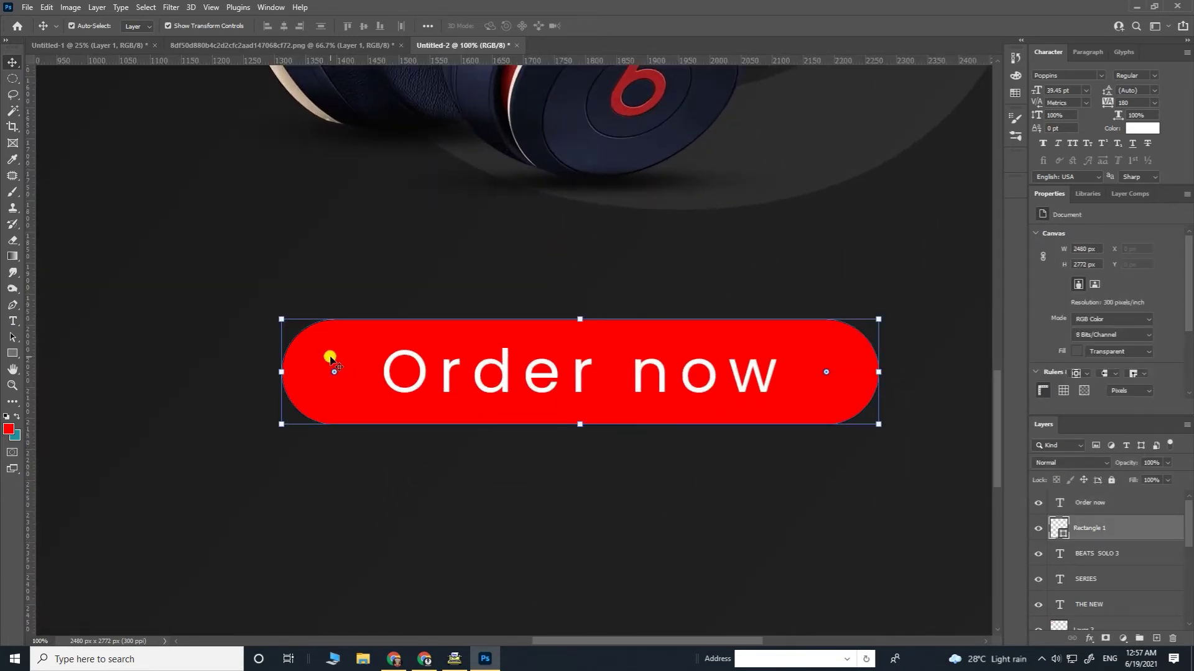
pyautogui.click(8, 428)
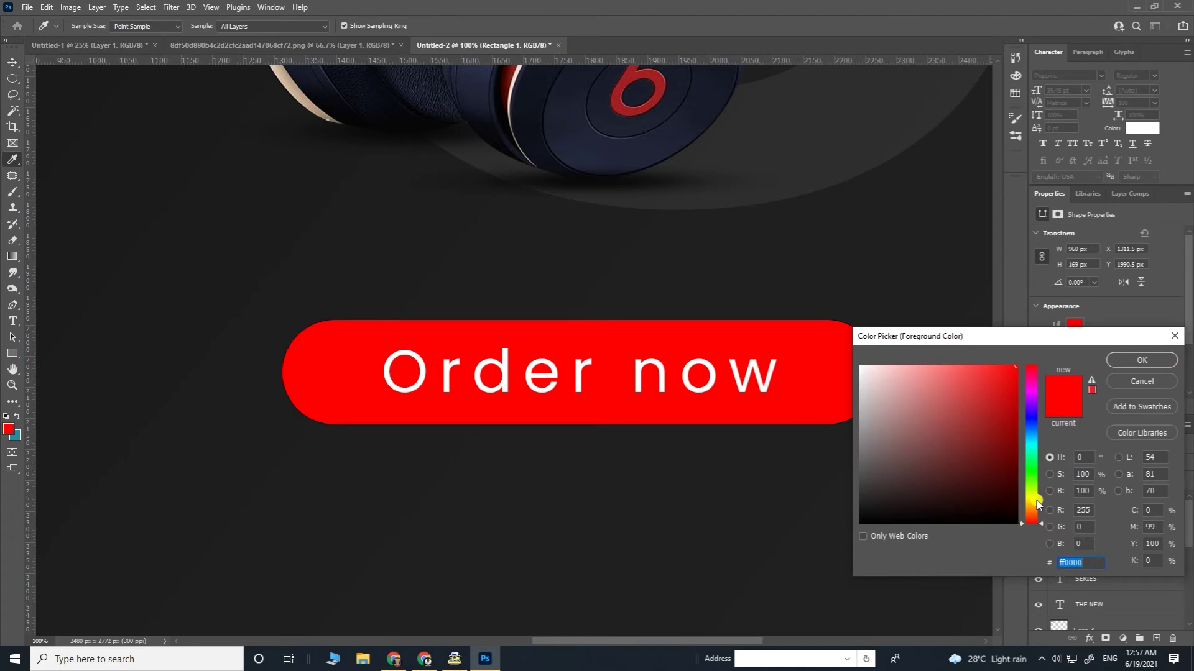
pyautogui.click(1034, 501)
pyautogui.click(1015, 389)
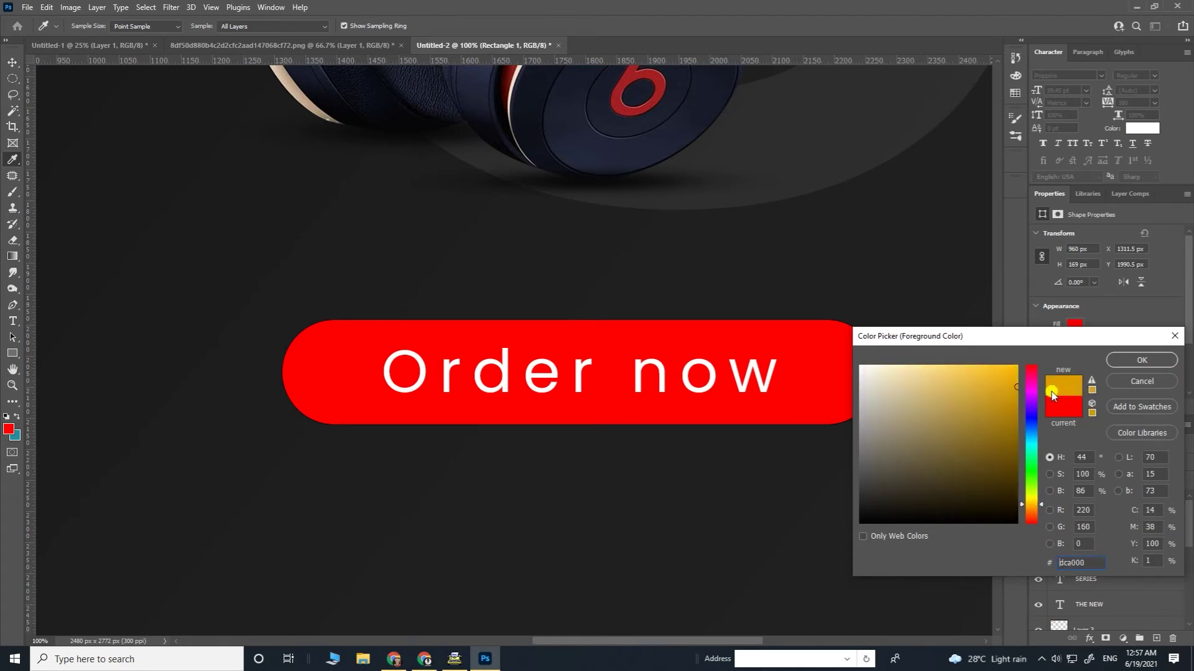
pyautogui.moveTo(1051, 393); pyautogui.dragTo(1043, 346)
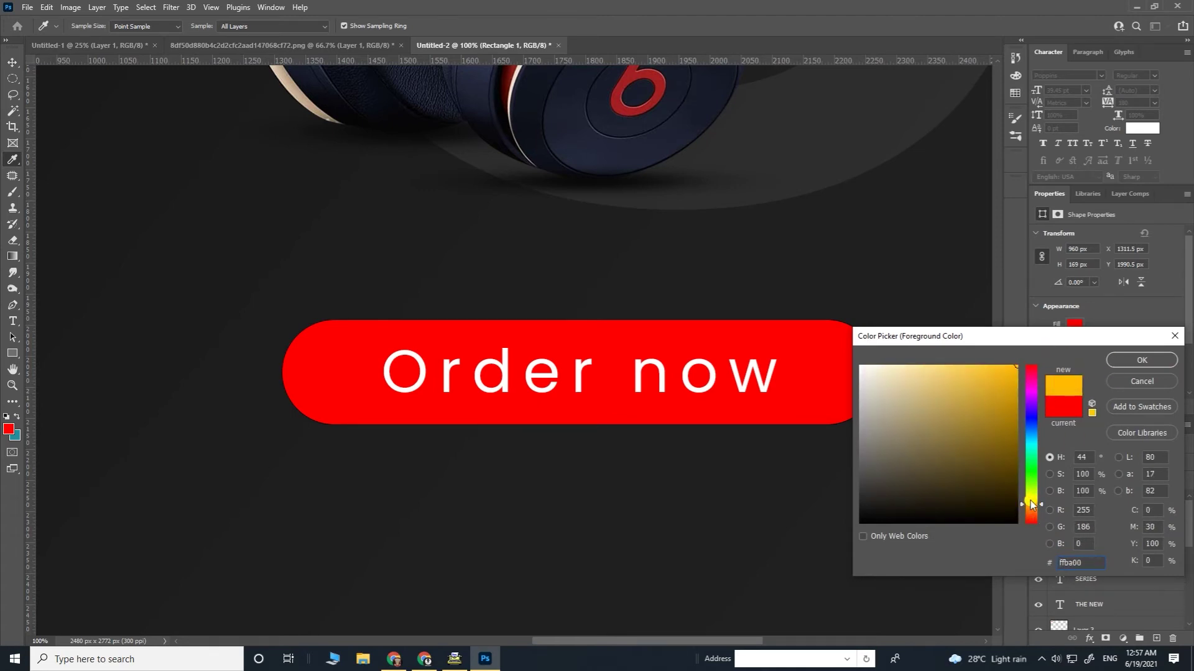
pyautogui.click(1033, 502)
pyautogui.click(1129, 365)
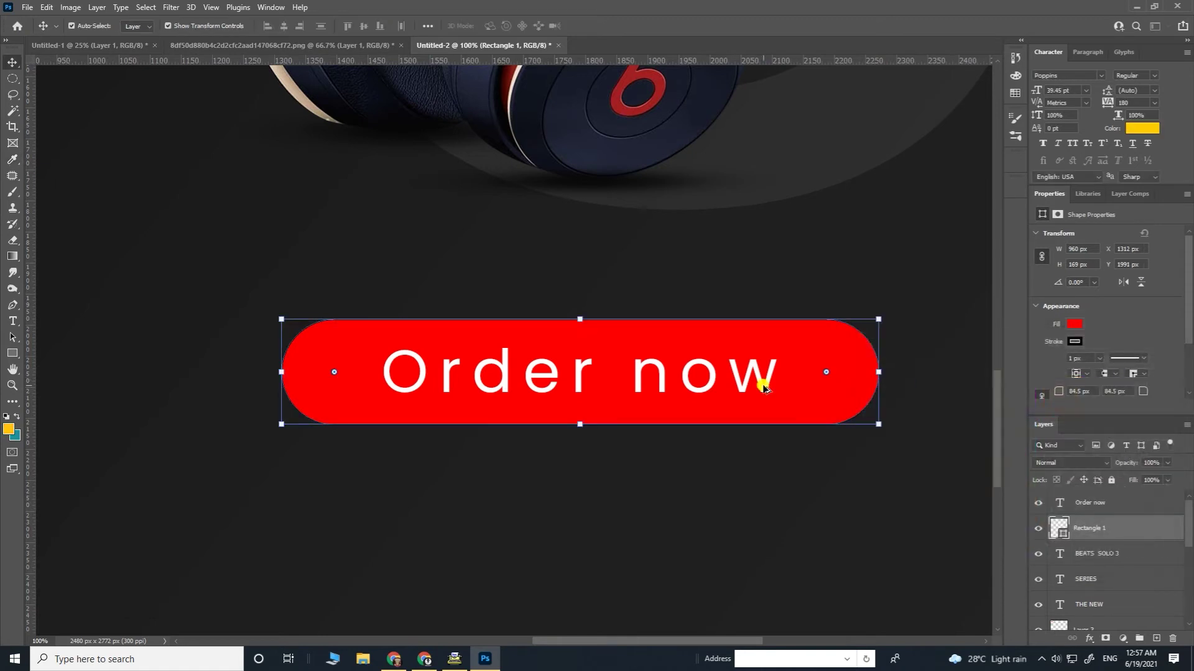
pyautogui.hotkey('alt', 'BackSpace')
pyautogui.click(656, 494)
# Recolor the Order now text with the dark shade sampled from the background.
pyautogui.hotkey('ctrl', '+')
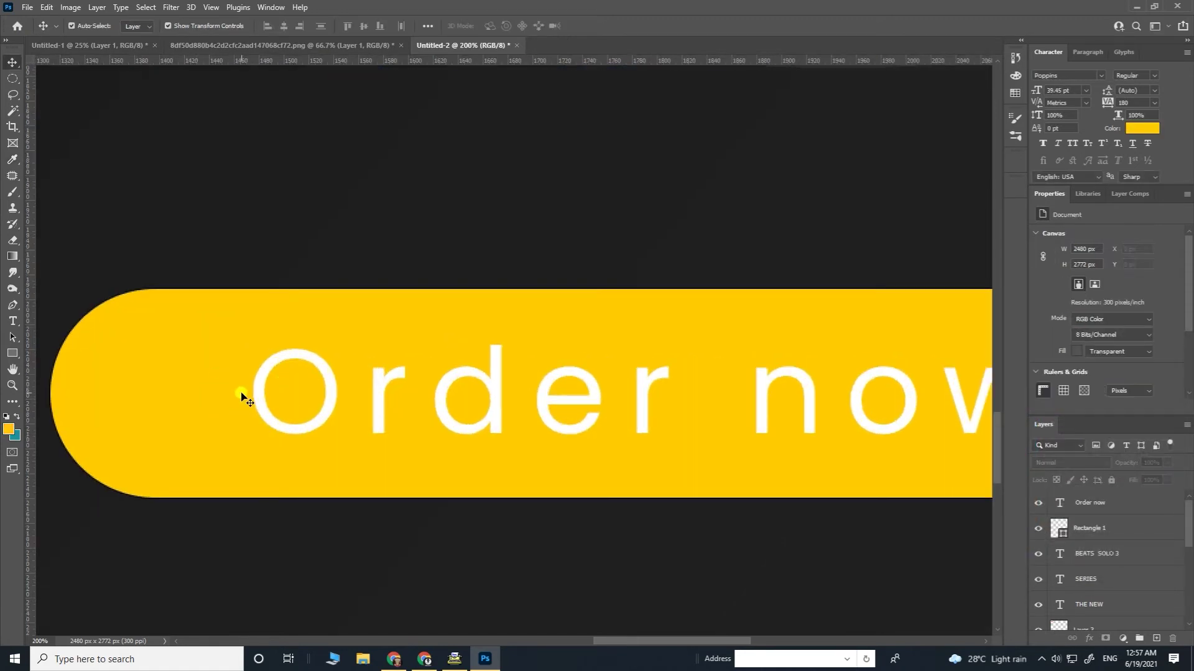
pyautogui.click(260, 384)
pyautogui.click(13, 160)
pyautogui.click(303, 190)
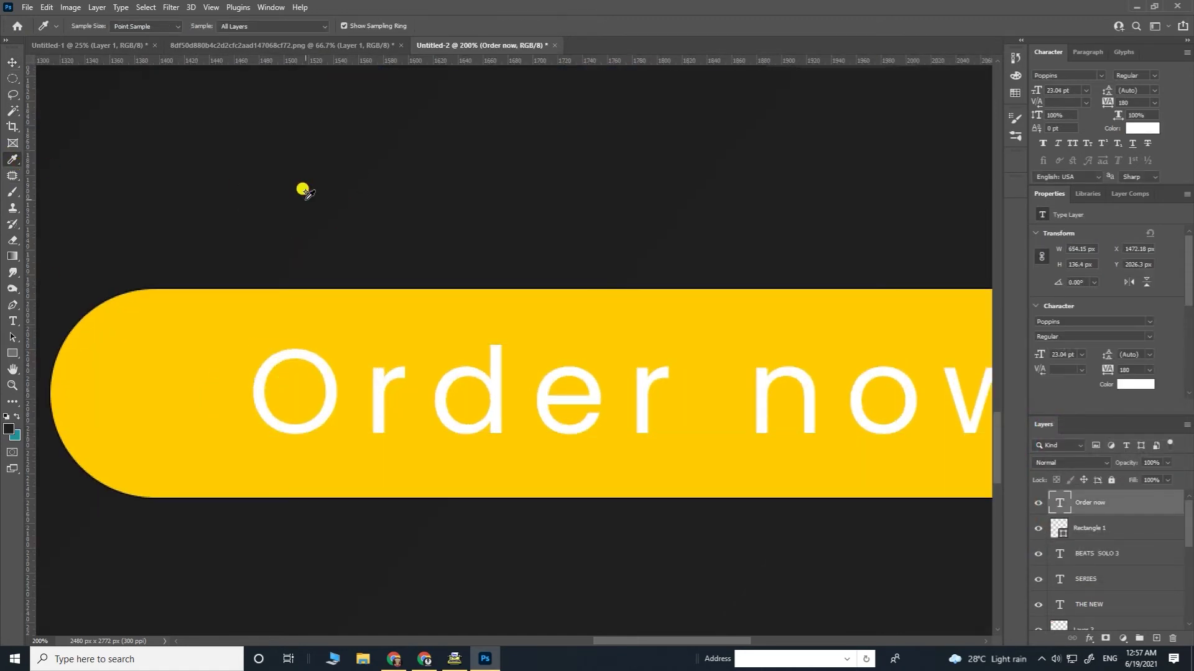
pyautogui.hotkey('alt', 'BackSpace')
pyautogui.hotkey('ctrl', '-')
pyautogui.hotkey('ctrl', '-')
pyautogui.hotkey('ctrl', '-')
pyautogui.hotkey('ctrl', '+')
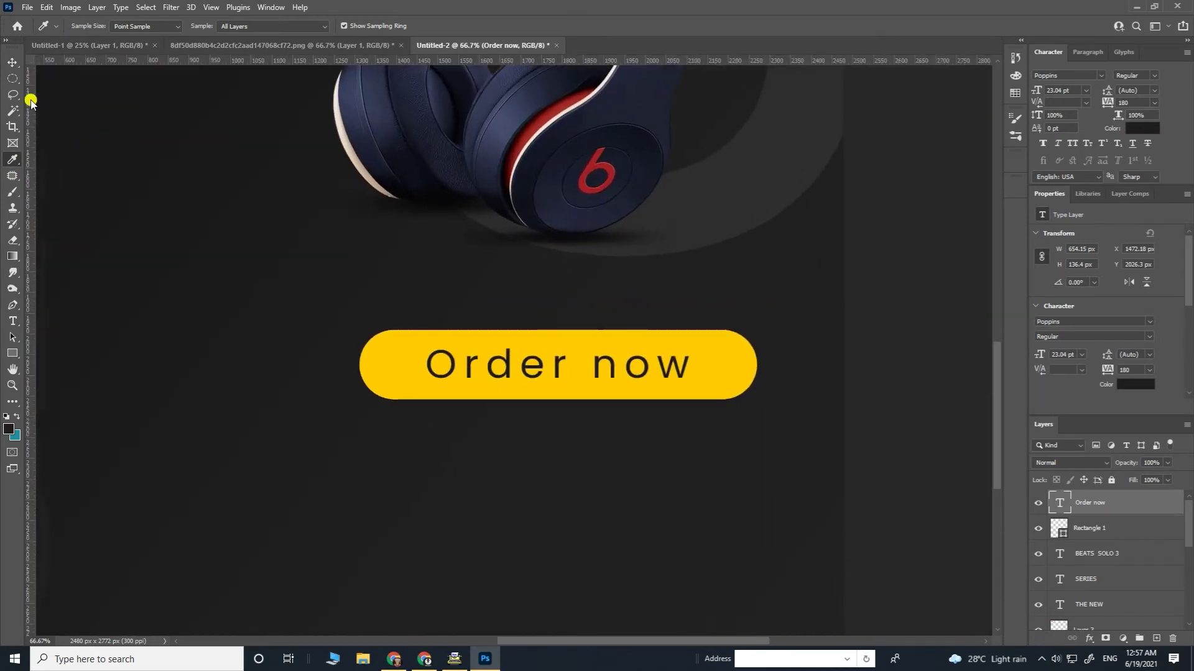
# Nudge the yellow pill a few pixels down and right to center it around the Order now text.
pyautogui.click(12, 62)
pyautogui.click(377, 343)
pyautogui.moveTo(357, 328)
pyautogui.mouseDown()
pyautogui.moveTo(393, 335)
pyautogui.moveTo(359, 329)
pyautogui.mouseUp()
pyautogui.press('Return')
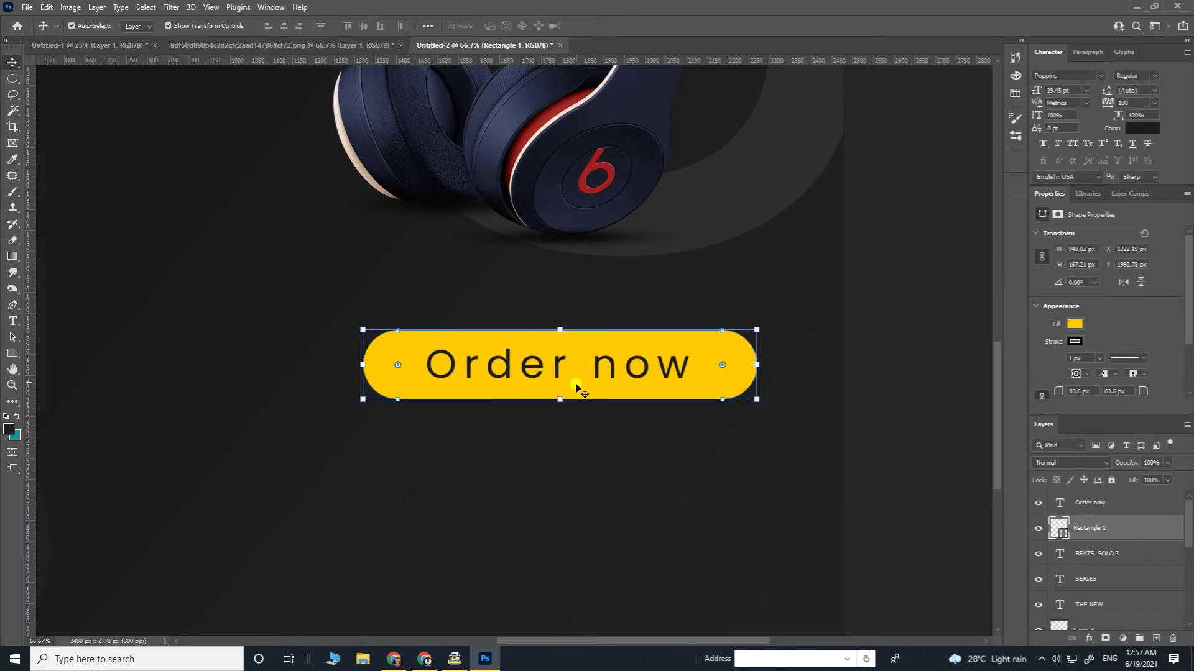
pyautogui.press('Down')
pyautogui.press('Down')
pyautogui.press('Down')
pyautogui.press('Down')
pyautogui.press('Right')
# Scale the pill and Order now text together to about 47% and place them below the headphones near the canvas's right edge.
pyautogui.moveTo(883, 367); pyautogui.dragTo(493, 450)
pyautogui.hotkey('ctrl', '-')
pyautogui.hotkey('ctrl', '-')
pyautogui.hotkey('ctrl', '-')
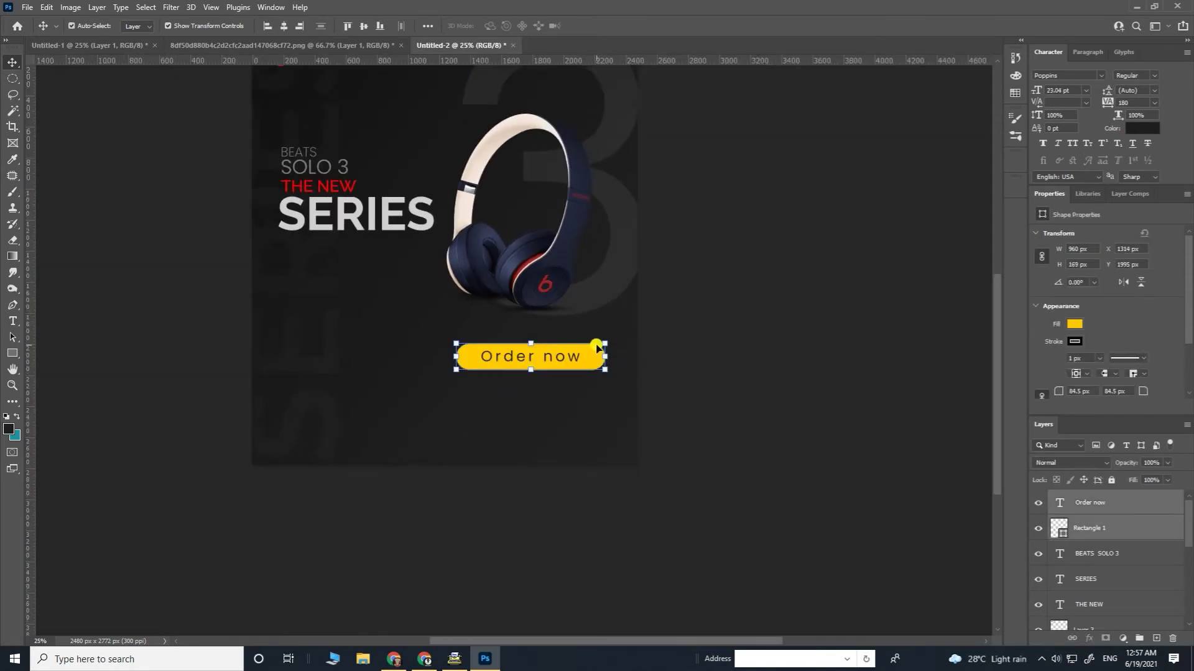
pyautogui.moveTo(605, 344)
pyautogui.mouseDown()
pyautogui.moveTo(419, 347)
pyautogui.moveTo(357, 289)
pyautogui.moveTo(354, 251)
pyautogui.moveTo(353, 269)
pyautogui.moveTo(330, 268)
pyautogui.moveTo(371, 312)
pyautogui.moveTo(591, 347)
pyautogui.moveTo(581, 356)
pyautogui.moveTo(590, 346)
pyautogui.moveTo(268, 296)
pyautogui.moveTo(354, 292)
pyautogui.moveTo(333, 286)
pyautogui.moveTo(354, 306)
pyautogui.moveTo(508, 314)
pyautogui.moveTo(555, 345)
pyautogui.moveTo(525, 343)
pyautogui.moveTo(592, 347)
pyautogui.mouseUp()
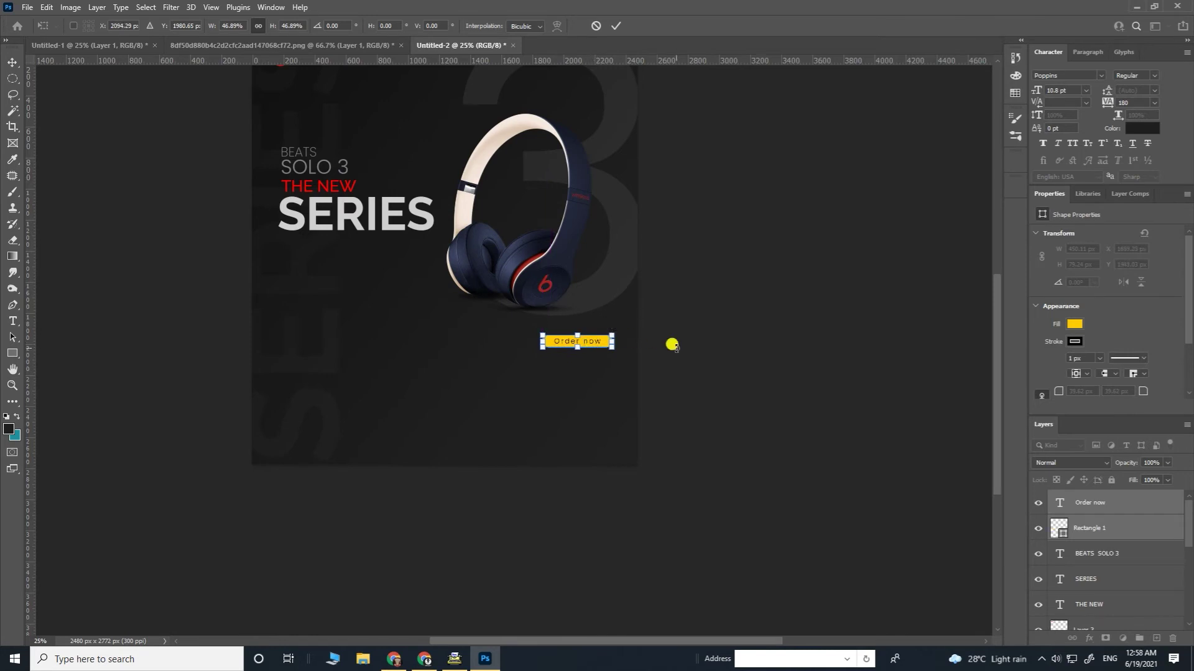
pyautogui.press('Return')
pyautogui.click(725, 367)
pyautogui.hotkey('ctrl', '-')
pyautogui.hotkey('ctrl', '-')
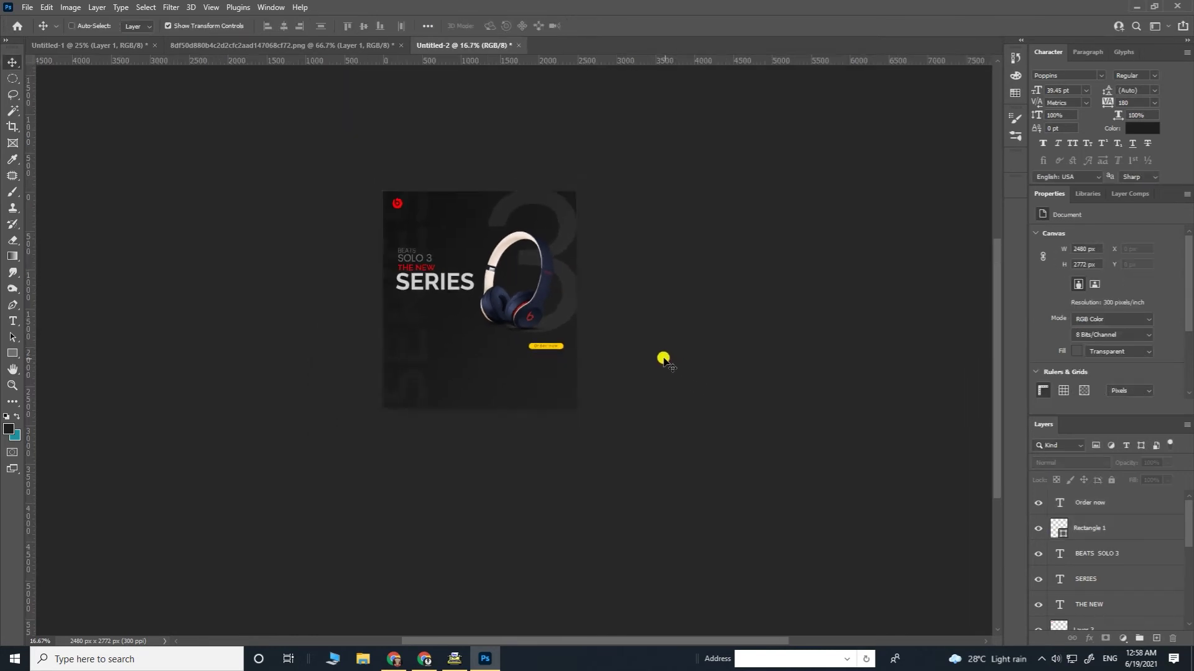
# On a new layer, outline a wavy shape over the canvas's lower right corner with the Pen tool and convert it to a selection.
pyautogui.hotkey('ctrl', '+')
pyautogui.hotkey('ctrl', '+')
pyautogui.hotkey('ctrl', '+')
pyautogui.moveTo(680, 250); pyautogui.dragTo(697, 344)
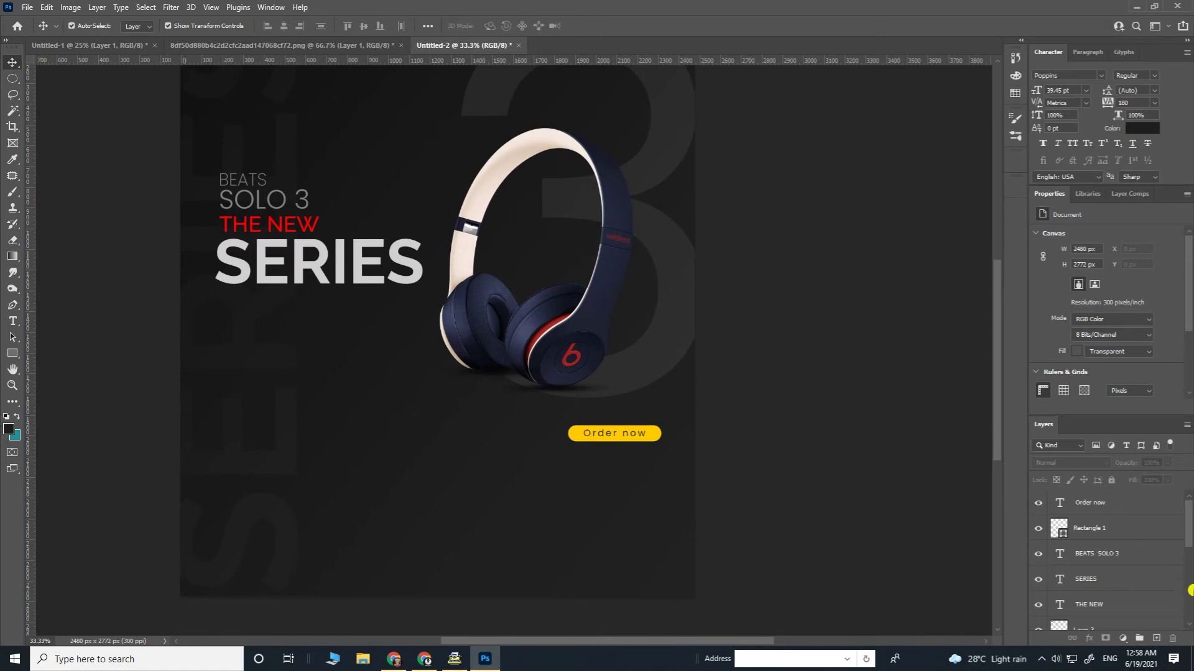
pyautogui.click(1155, 639)
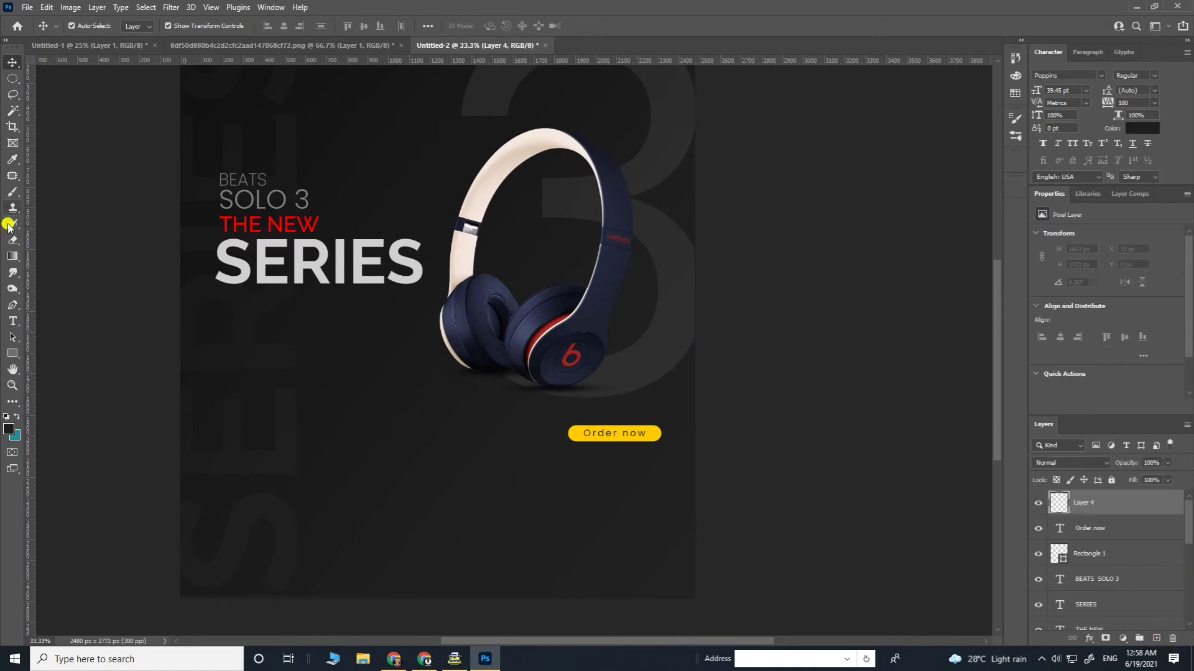
pyautogui.click(13, 305)
pyautogui.hotkey('ctrl', '-')
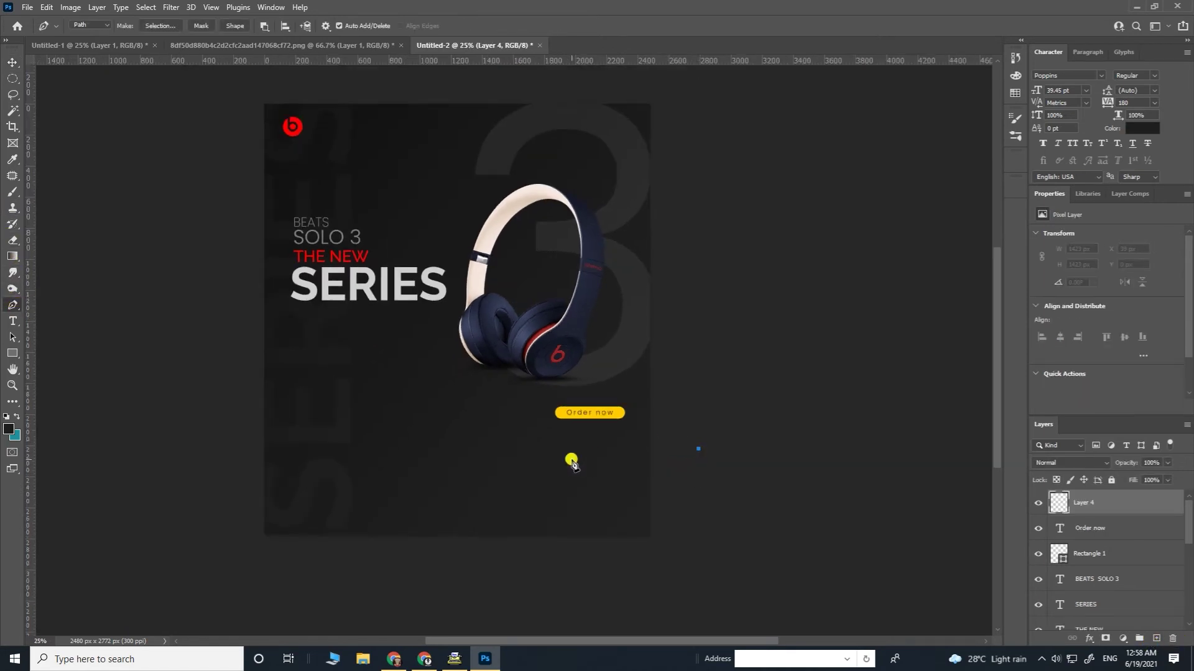
pyautogui.moveTo(533, 500); pyautogui.dragTo(519, 567)
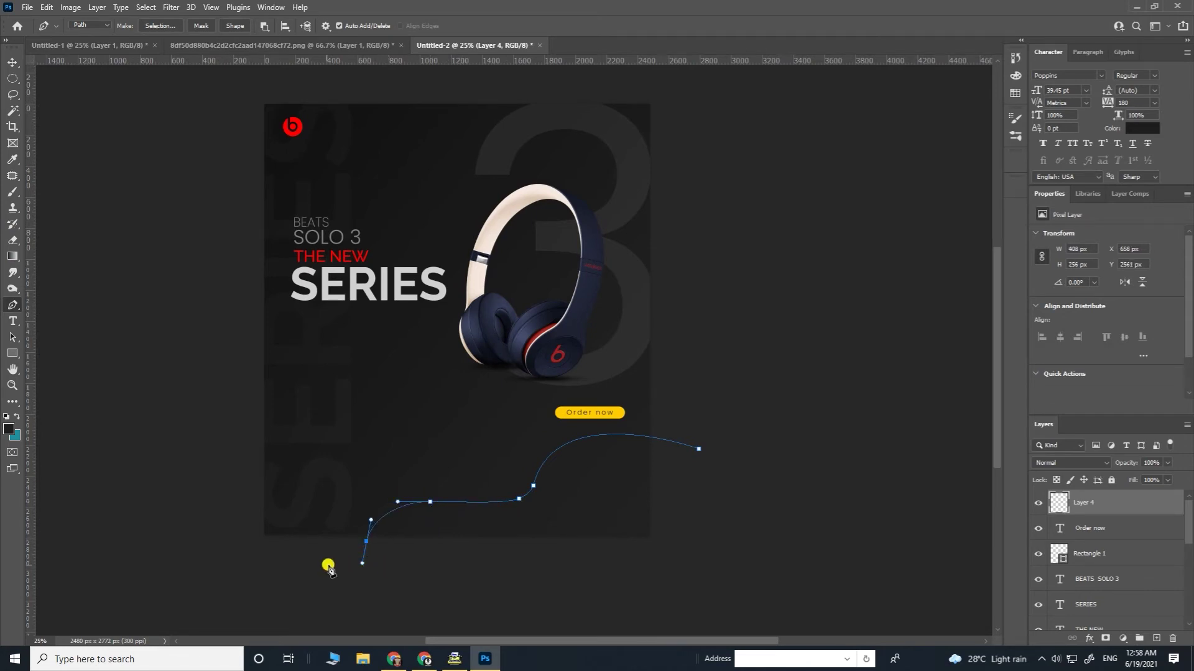
pyautogui.moveTo(673, 583); pyautogui.dragTo(718, 563)
pyautogui.moveTo(730, 533); pyautogui.dragTo(716, 481)
pyautogui.hotkey('ctrl', 'Return')
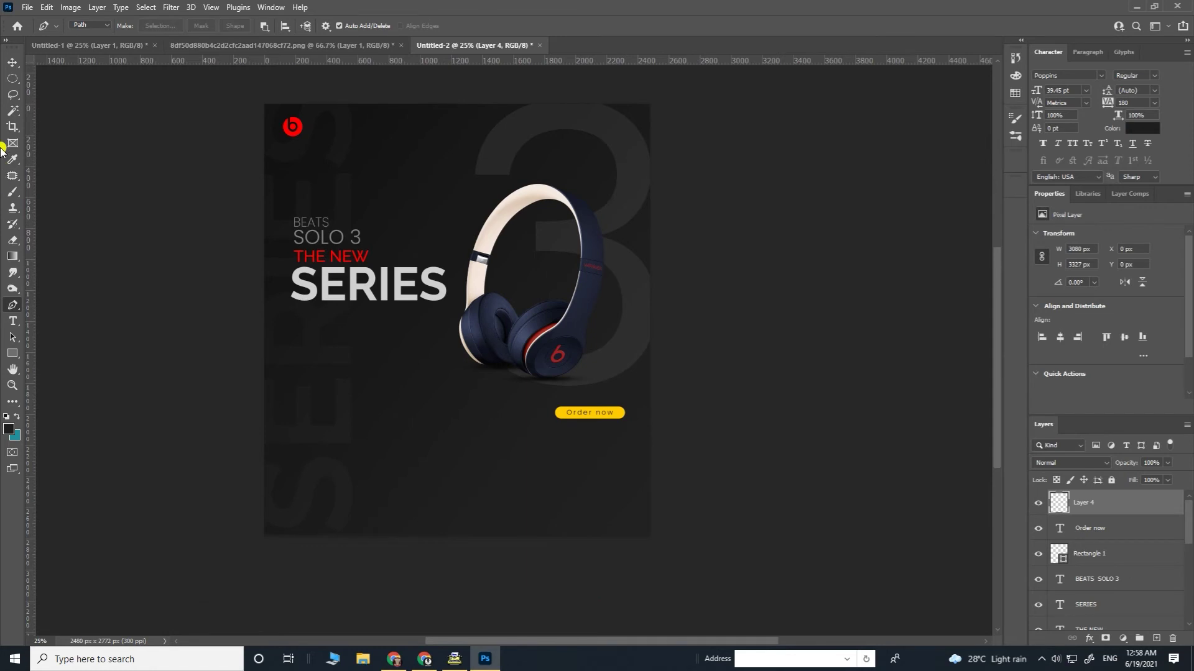
# Fill the wavy selection in the canvas's lower right corner with white.
pyautogui.click(13, 159)
pyautogui.click(618, 338)
pyautogui.click(8, 430)
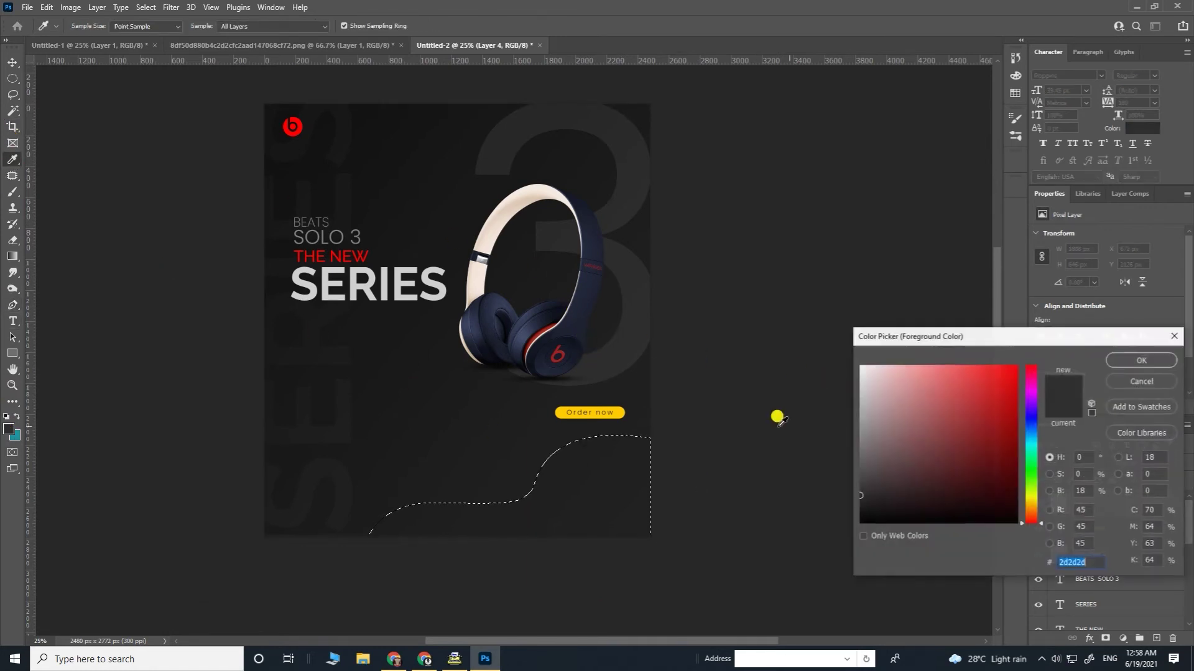
pyautogui.click(1126, 360)
pyautogui.hotkey('alt', 'BackSpace')
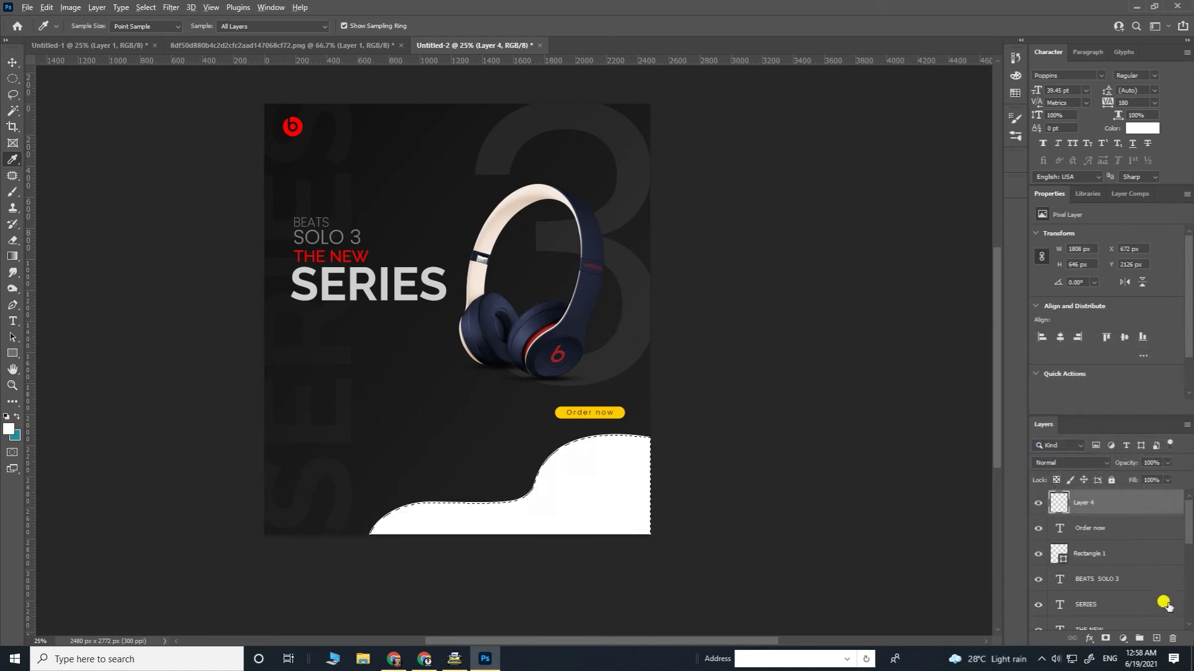
pyautogui.hotkey('ctrl', '-')
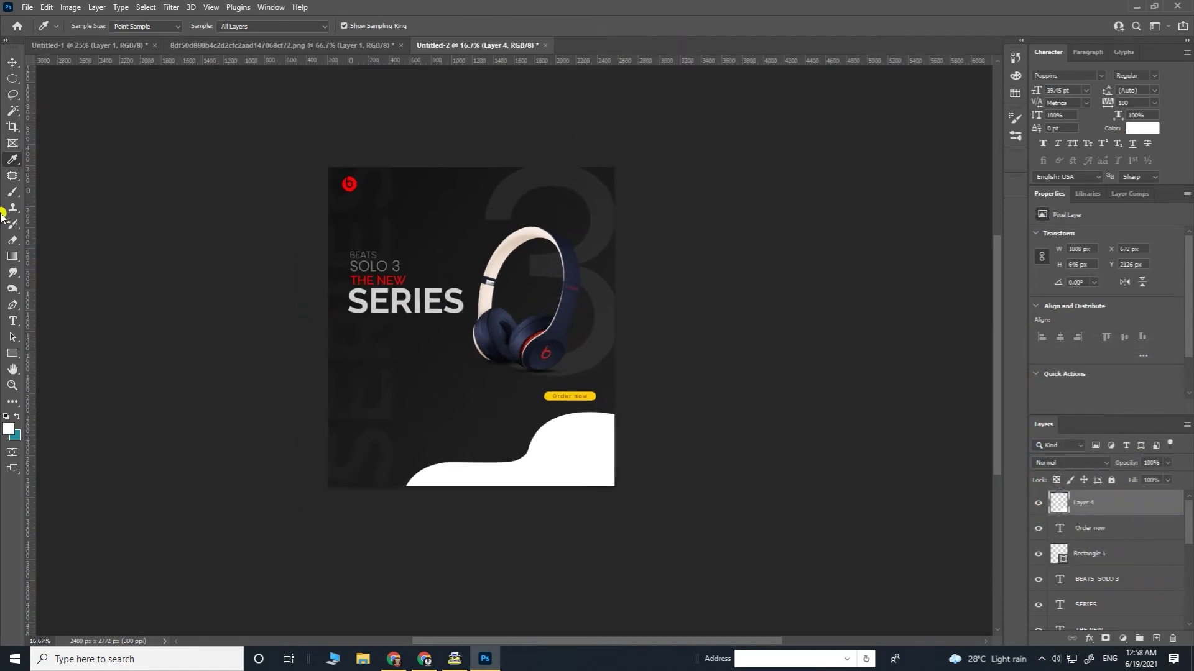
# Sample the yellow of the Order now pill and fill the white wavy corner shape with it.
pyautogui.hotkey('ctrl', '+')
pyautogui.hotkey('ctrl', '+')
pyautogui.click(574, 428)
pyautogui.hotkey('alt', 'BackSpace')
pyautogui.hotkey('ctrl', '-')
pyautogui.hotkey('ctrl', '-')
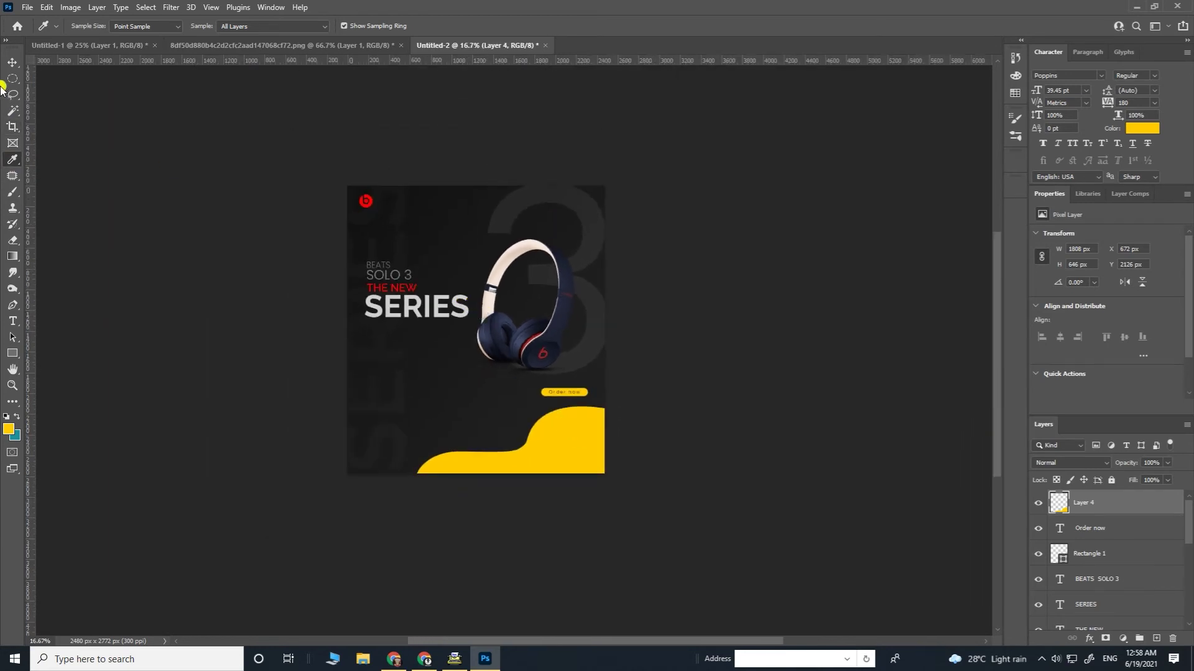
# Resize the yellow wavy shape to about 1760 by 741 px, keeping it unrotated in the canvas's lower right corner.
pyautogui.hotkey('ctrl', '+')
pyautogui.click(14, 63)
pyautogui.hotkey('ctrl', '+')
pyautogui.moveTo(602, 532); pyautogui.dragTo(574, 456)
pyautogui.moveTo(693, 361); pyautogui.dragTo(653, 347)
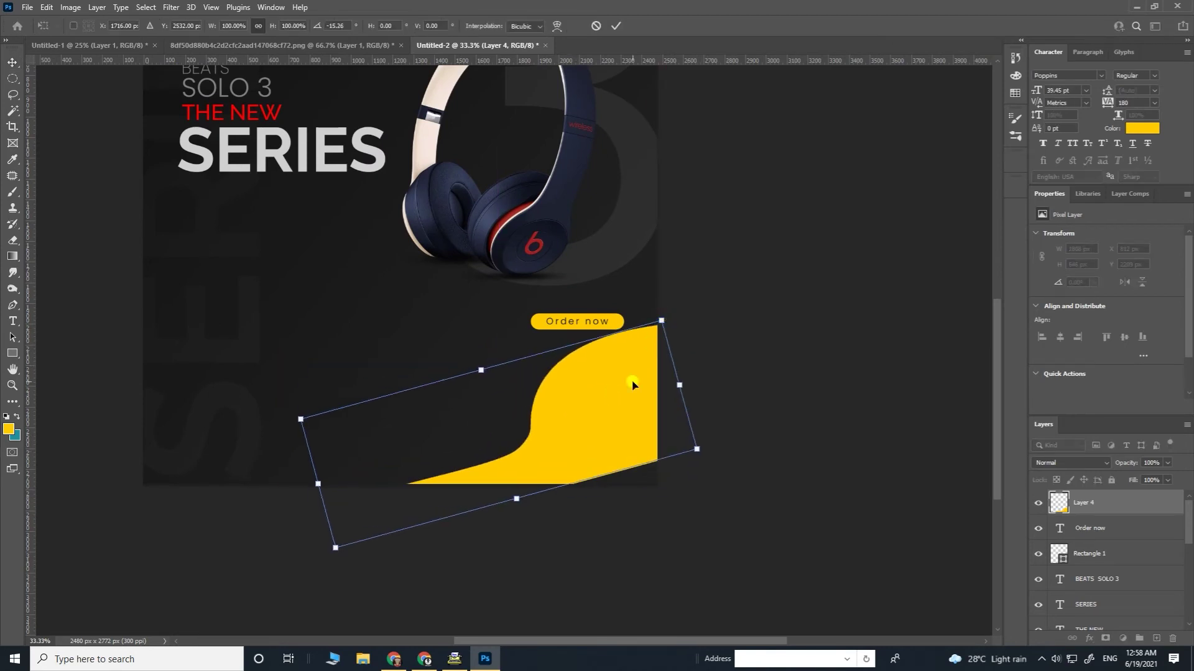
pyautogui.hotkey('ctrl', 'z')
pyautogui.moveTo(687, 367); pyautogui.dragTo(694, 346)
pyautogui.moveTo(313, 503); pyautogui.dragTo(330, 496)
pyautogui.press('Return')
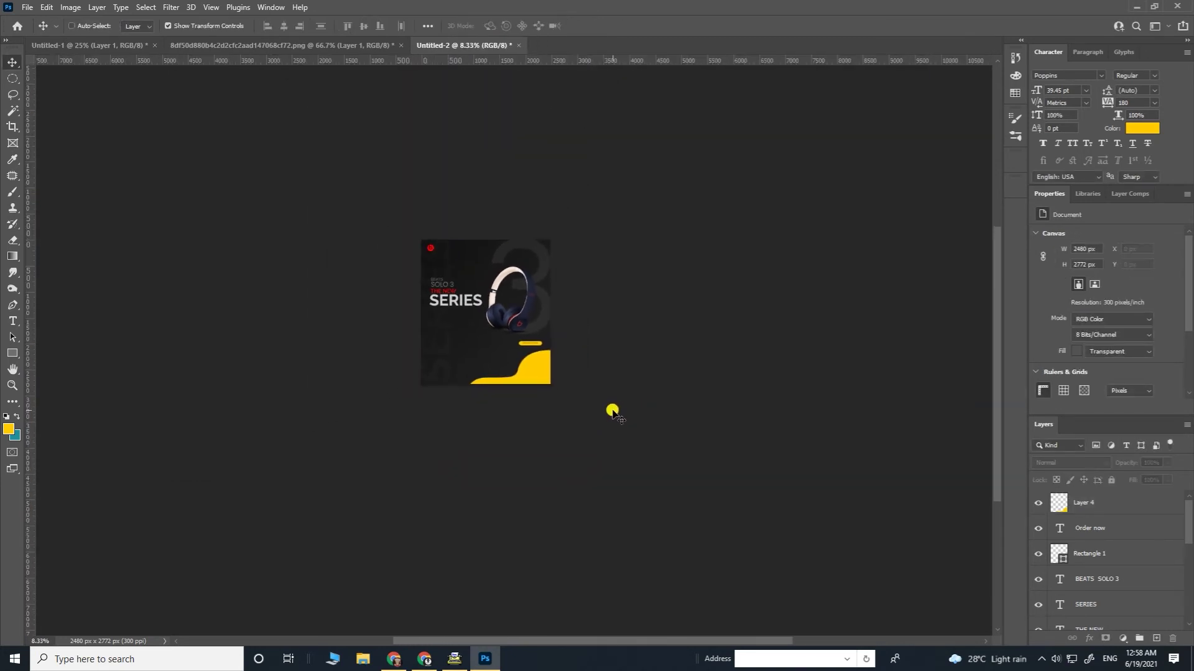
# Link the Order now text with its yellow pill and move them directly beneath the SERIES headline, aligned to its left edge.
pyautogui.hotkey('ctrl', '+')
pyautogui.hotkey('ctrl', '+')
pyautogui.hotkey('ctrl', '+')
pyautogui.hotkey('ctrl', '+')
pyautogui.moveTo(573, 365); pyautogui.dragTo(632, 424)
pyautogui.moveTo(636, 383); pyautogui.dragTo(399, 336)
pyautogui.hotkey('ctrl', 'z')
pyautogui.moveTo(761, 370); pyautogui.dragTo(318, 263)
pyautogui.rightClick(647, 379)
pyautogui.click(687, 417)
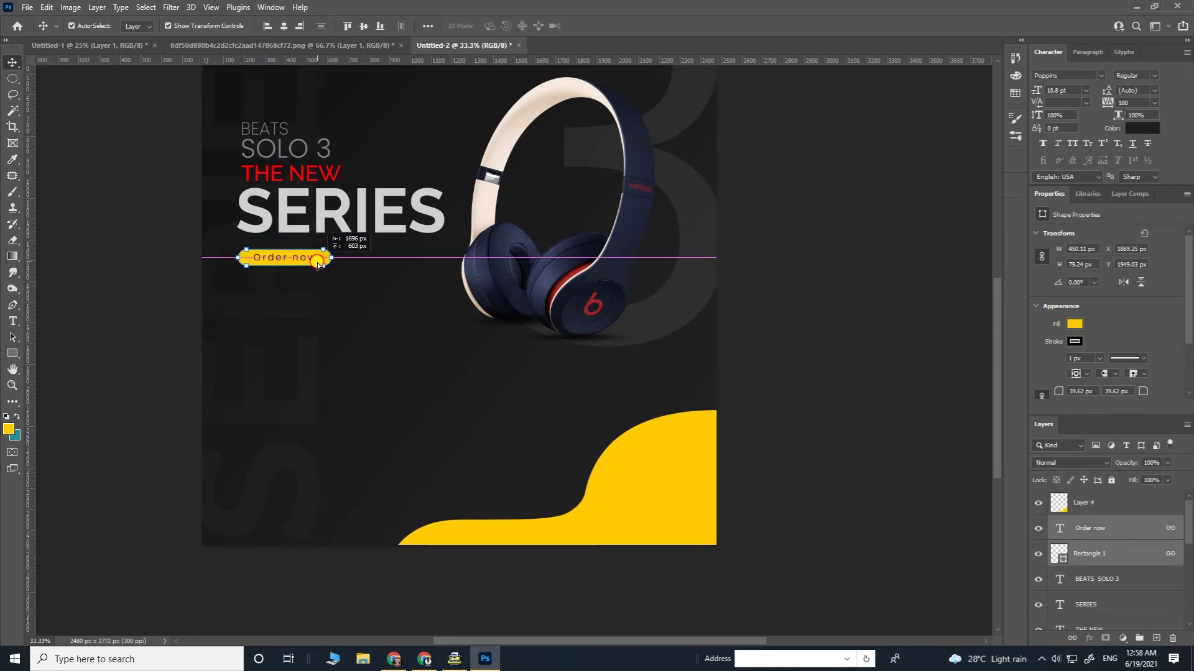
pyautogui.click(139, 255)
# Nudge the BEATS SOLO 3 and THE NEW text lines up a few pixels to even out the spacing above SERIES.
pyautogui.moveTo(435, 221); pyautogui.dragTo(500, 430)
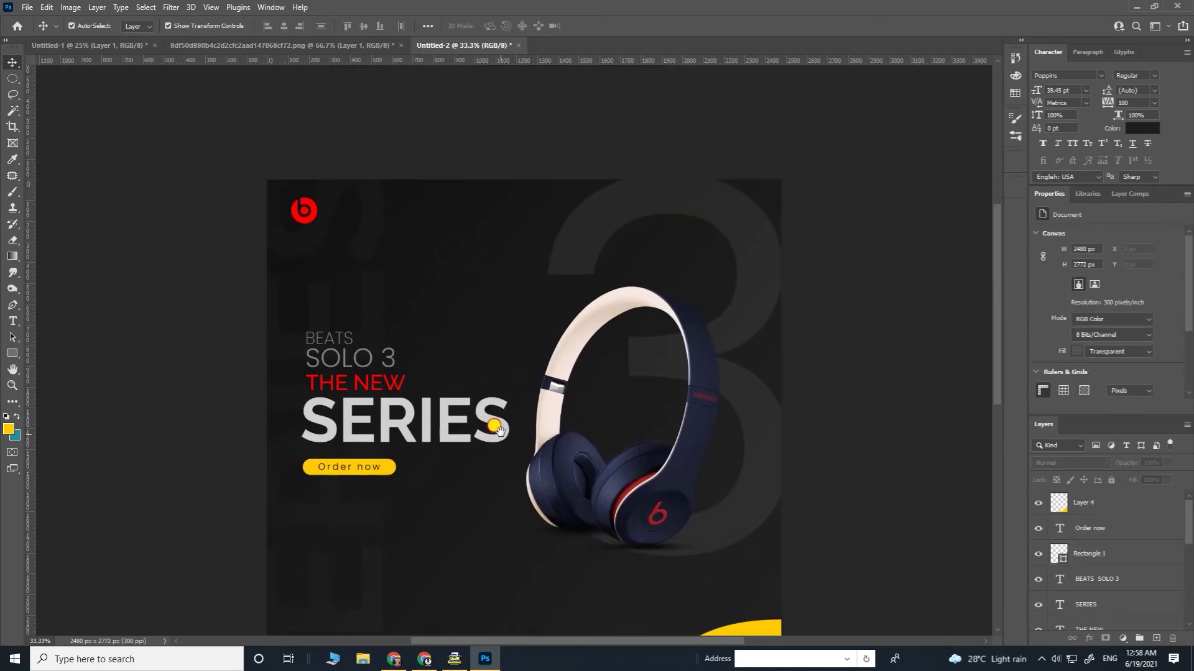
pyautogui.click(365, 361)
pyautogui.hotkey('shift', 'Up')
pyautogui.click(376, 381)
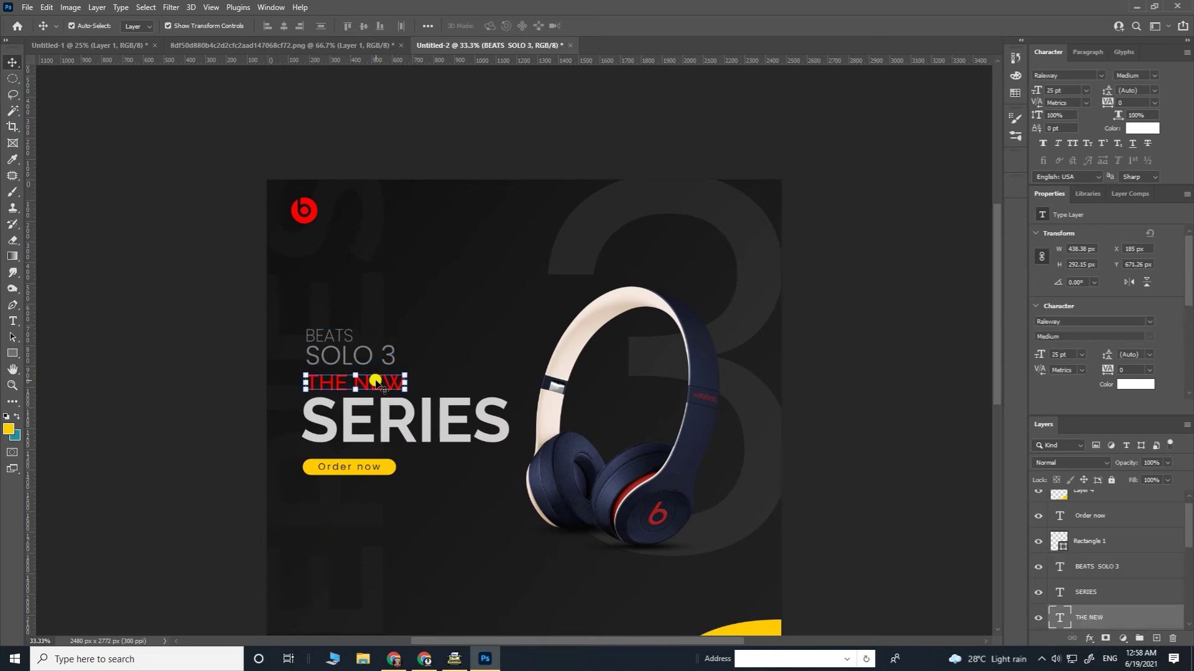
pyautogui.press('Up')
pyautogui.press('Up')
pyautogui.press('Up')
pyautogui.press('Up')
pyautogui.click(350, 355)
pyautogui.press('Up')
pyautogui.press('Up')
pyautogui.press('Up')
pyautogui.press('Up')
pyautogui.click(369, 381)
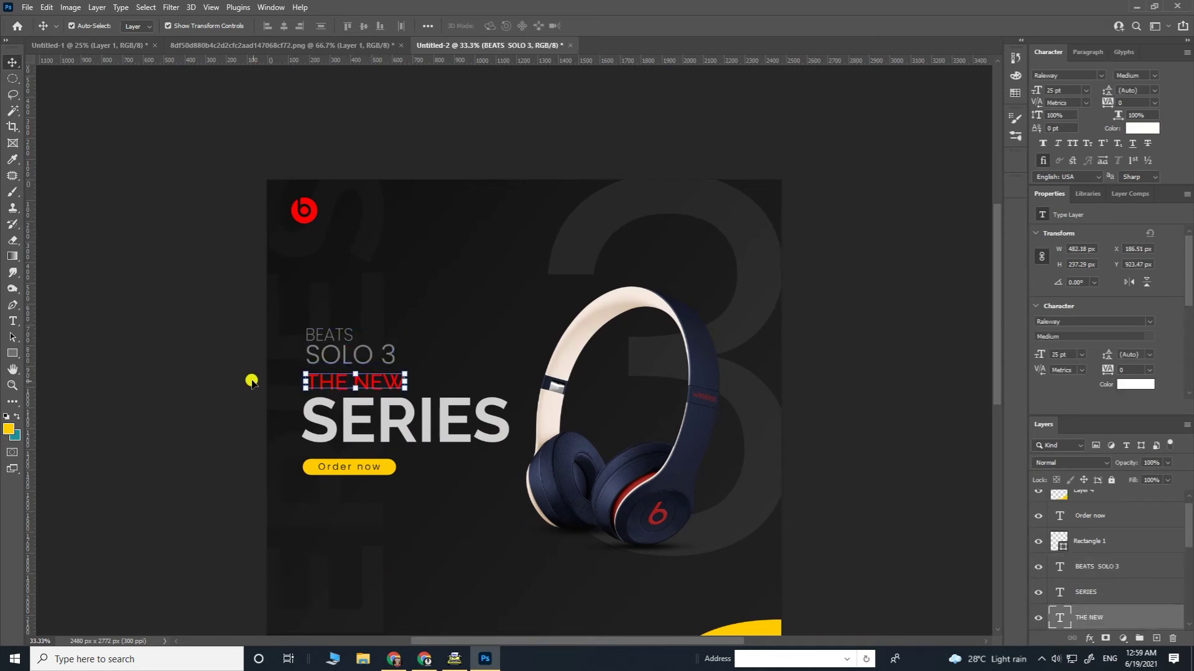
pyautogui.click(240, 376)
pyautogui.hotkey('ctrl', '-')
pyautogui.hotkey('ctrl', '-')
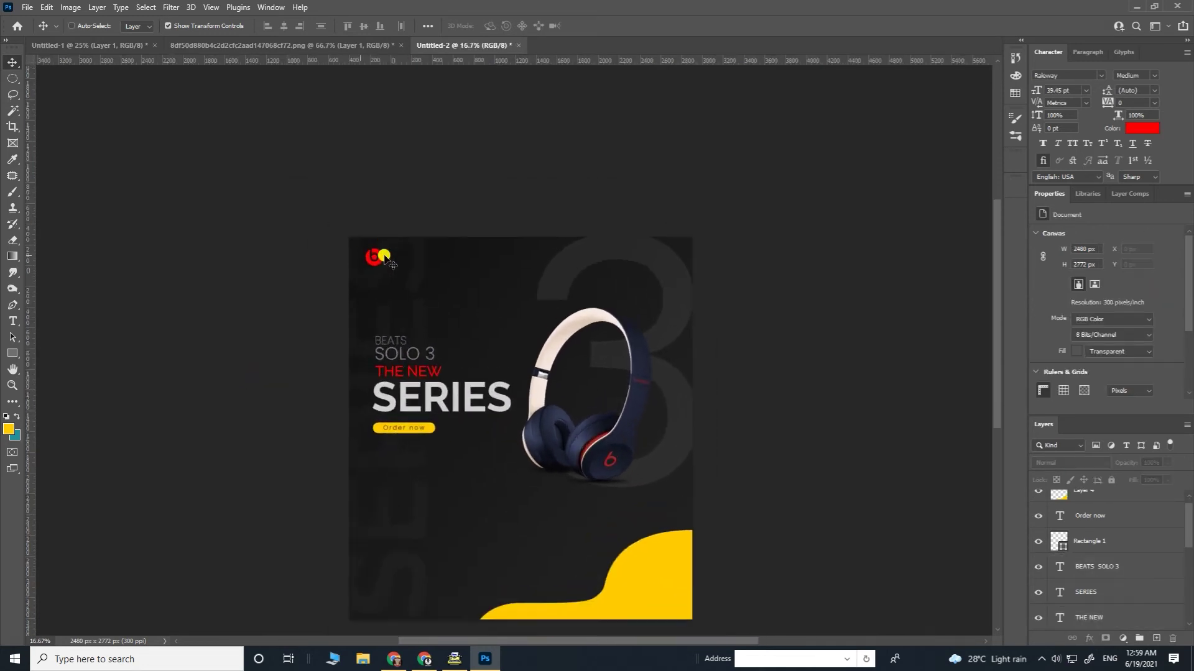
# Set the foreground color to white and recolor the red Beats logo with it, preserving its transparency.
pyautogui.hotkey('ctrl', '+')
pyautogui.hotkey('ctrl', '+')
pyautogui.click(298, 205)
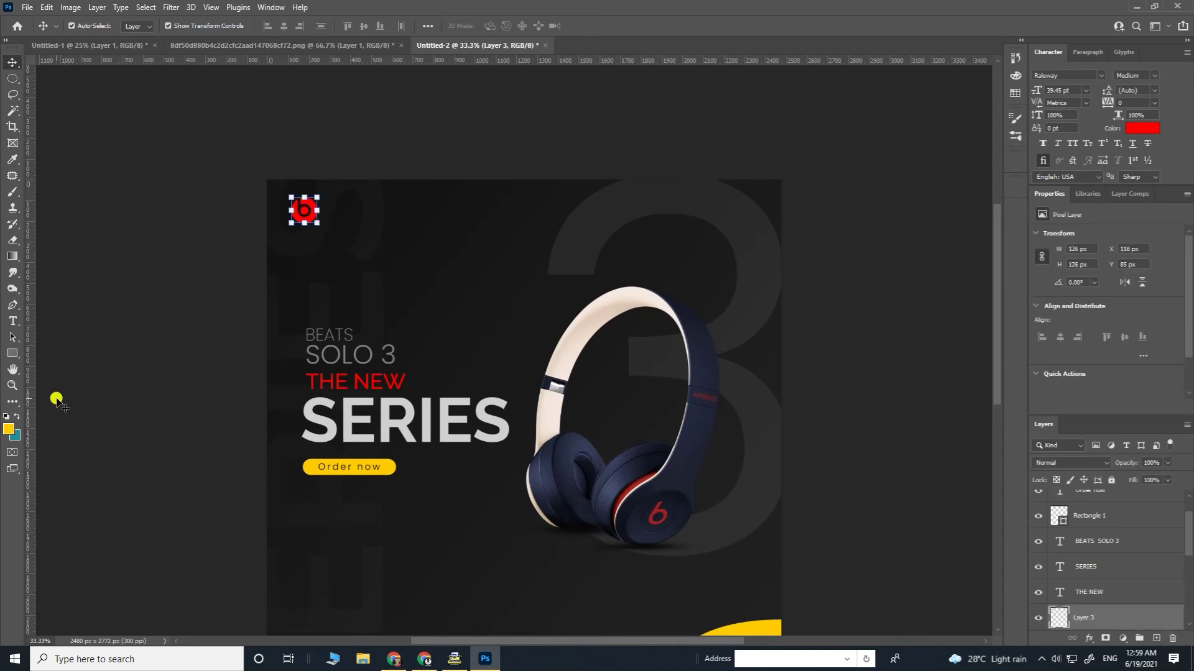
pyautogui.click(9, 430)
pyautogui.moveTo(893, 407); pyautogui.dragTo(860, 366)
pyautogui.click(1154, 357)
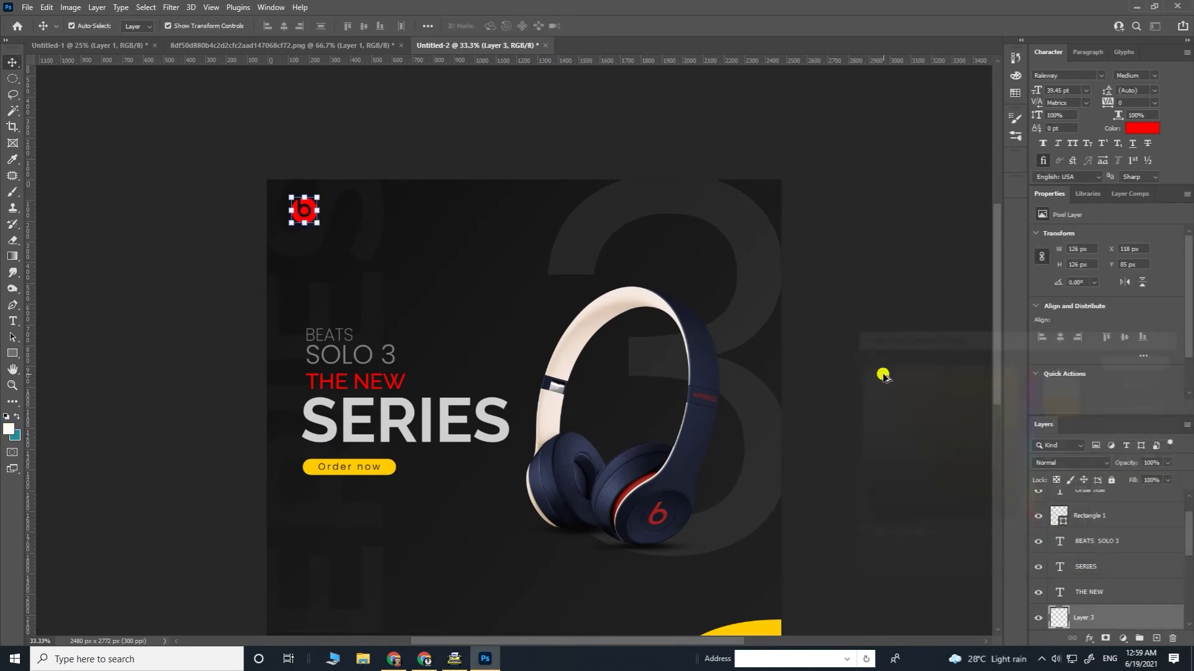
pyautogui.hotkey('alt', 'shift', 'BackSpace')
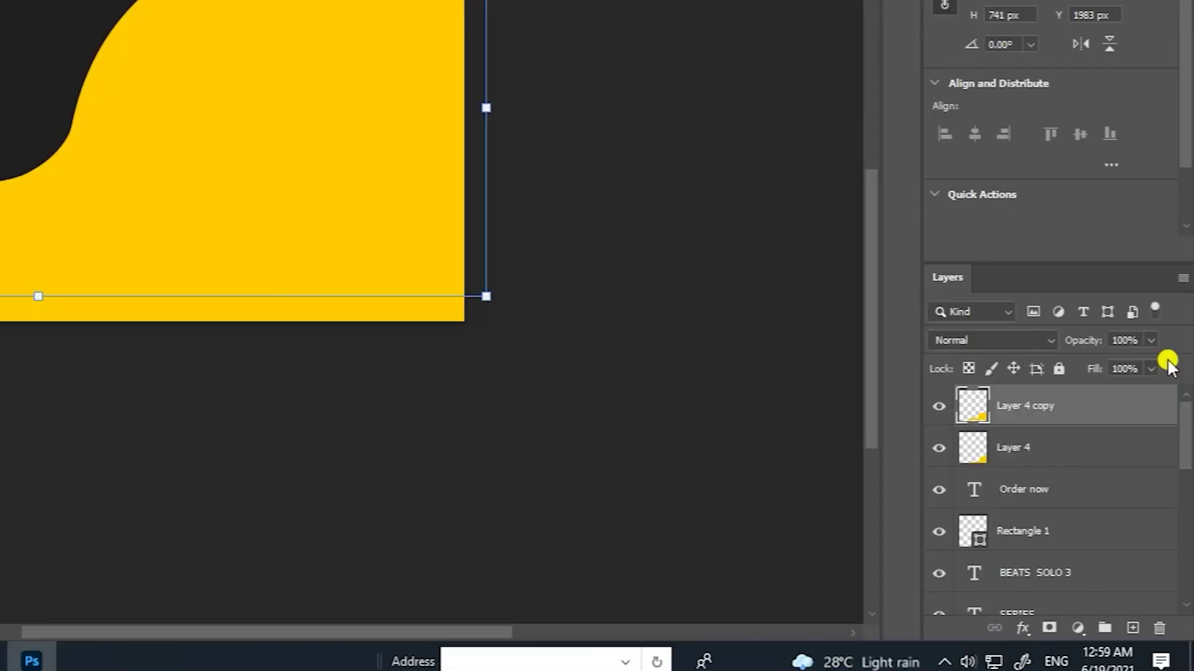
# Set the fill of the duplicated wavy shape layer to 0%.
pyautogui.click(1167, 481)
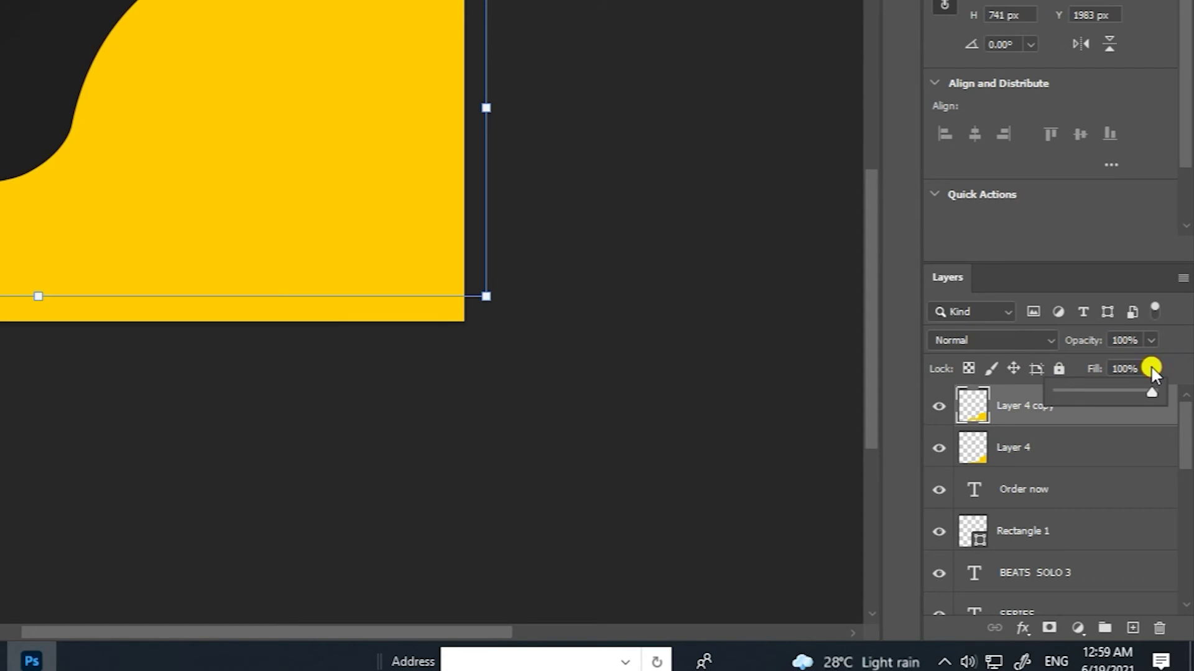
pyautogui.moveTo(1151, 392); pyautogui.dragTo(1055, 393)
pyautogui.click(1137, 417)
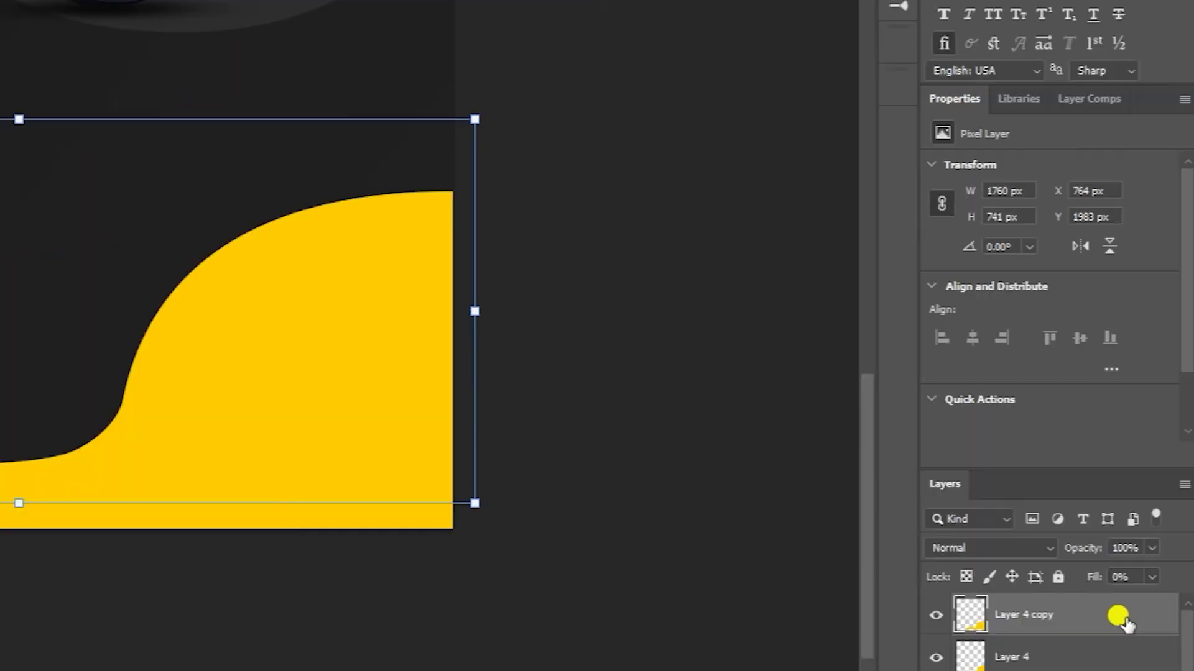
# Add a 6 px outside Stroke to the wavy shape copy in the yellow sampled from the solid shape.
pyautogui.doubleClick(1134, 416)
pyautogui.click(460, 195)
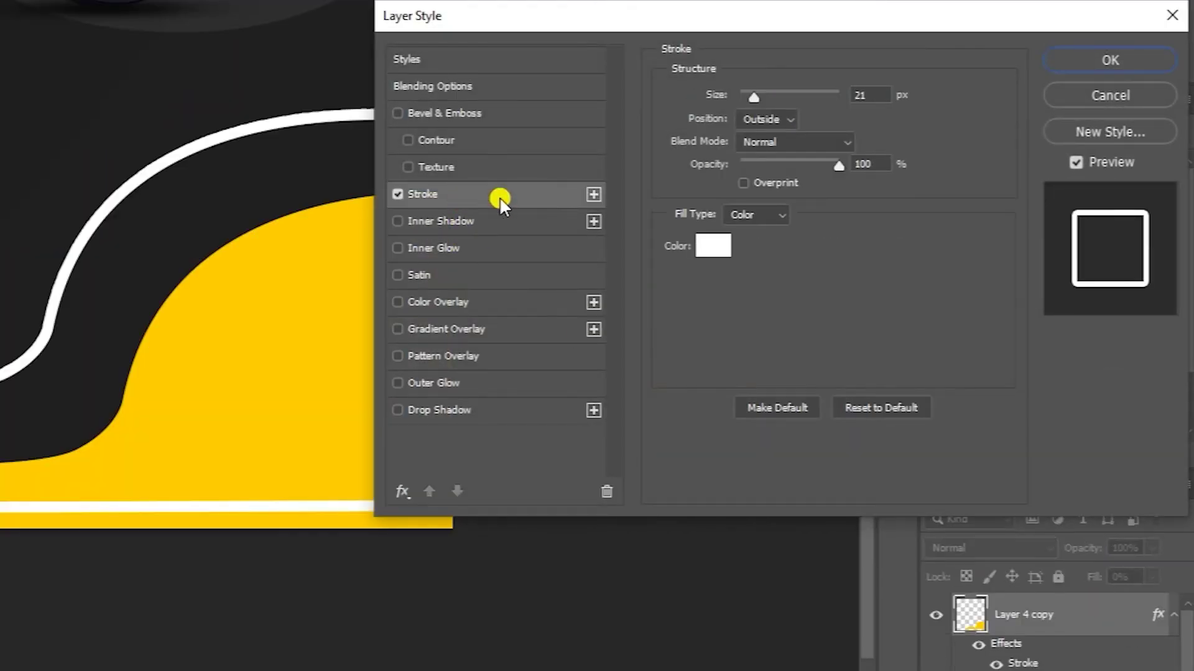
pyautogui.click(714, 246)
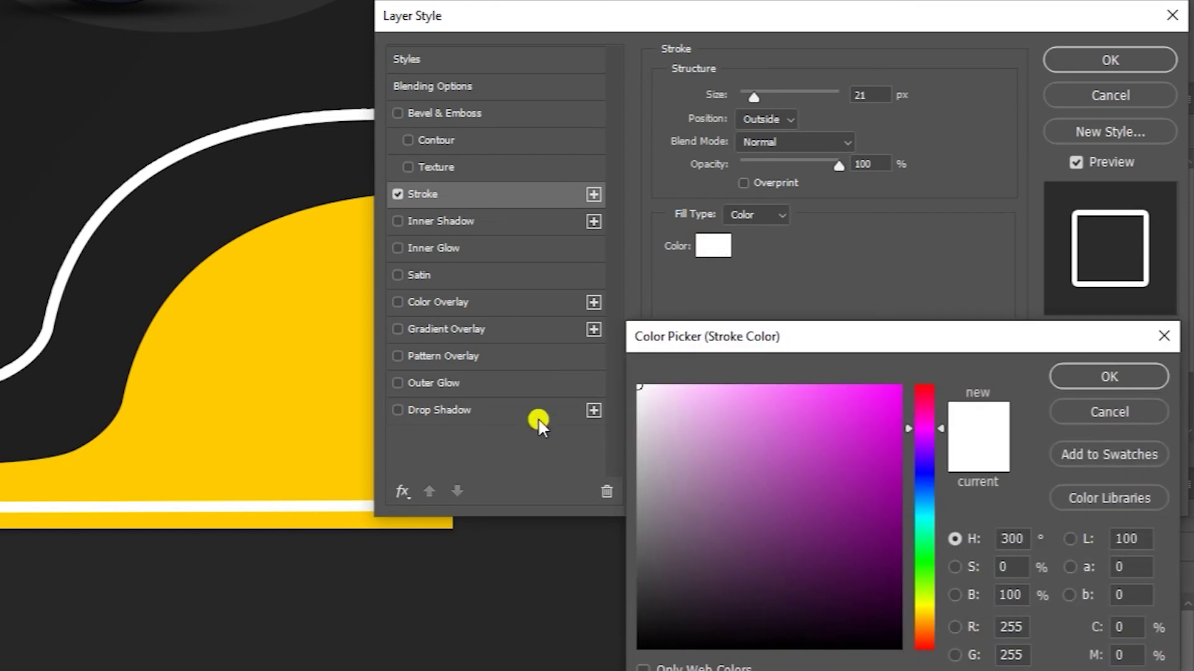
pyautogui.click(339, 357)
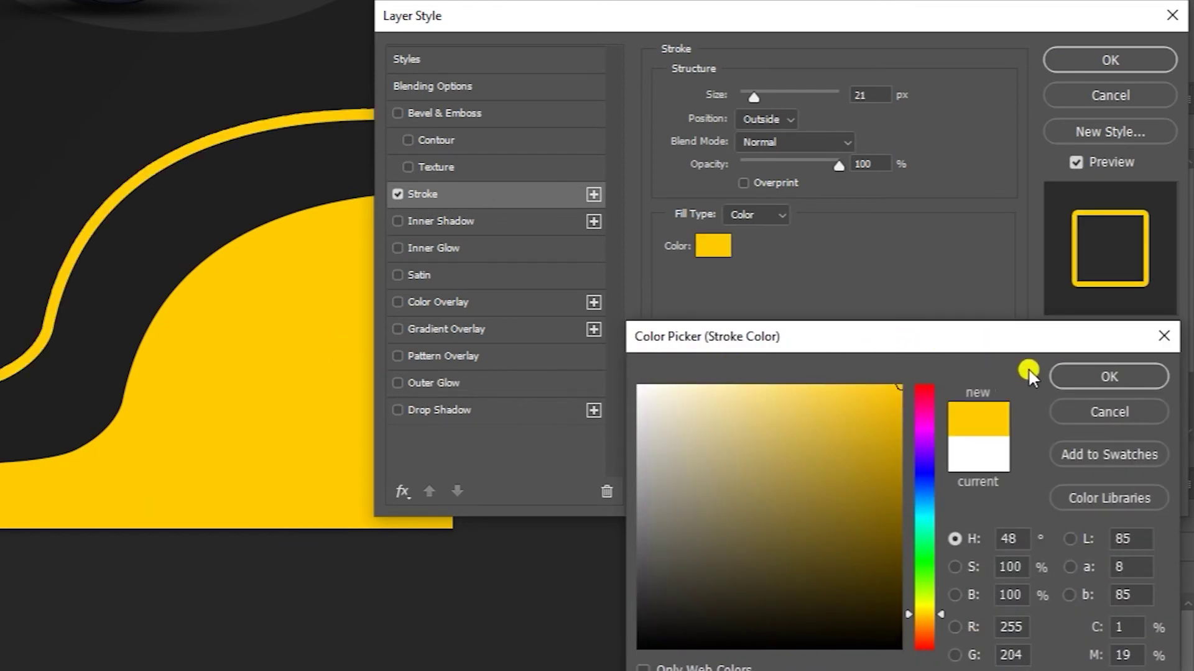
pyautogui.click(1069, 377)
pyautogui.moveTo(754, 94); pyautogui.dragTo(745, 95)
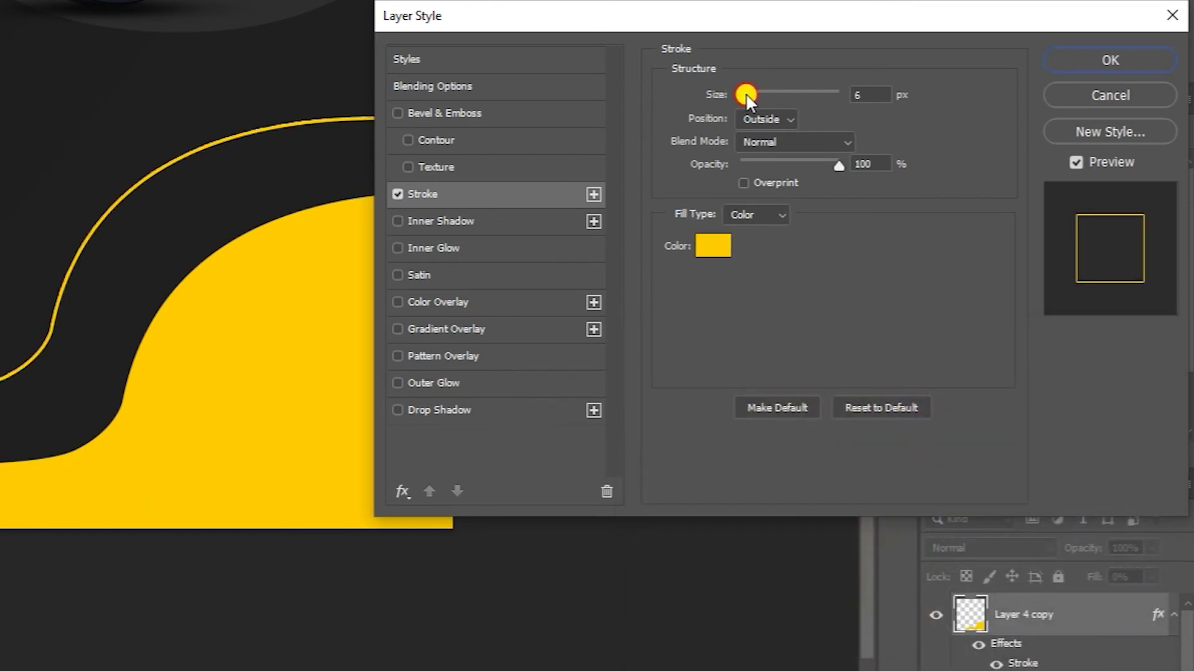
pyautogui.click(1126, 59)
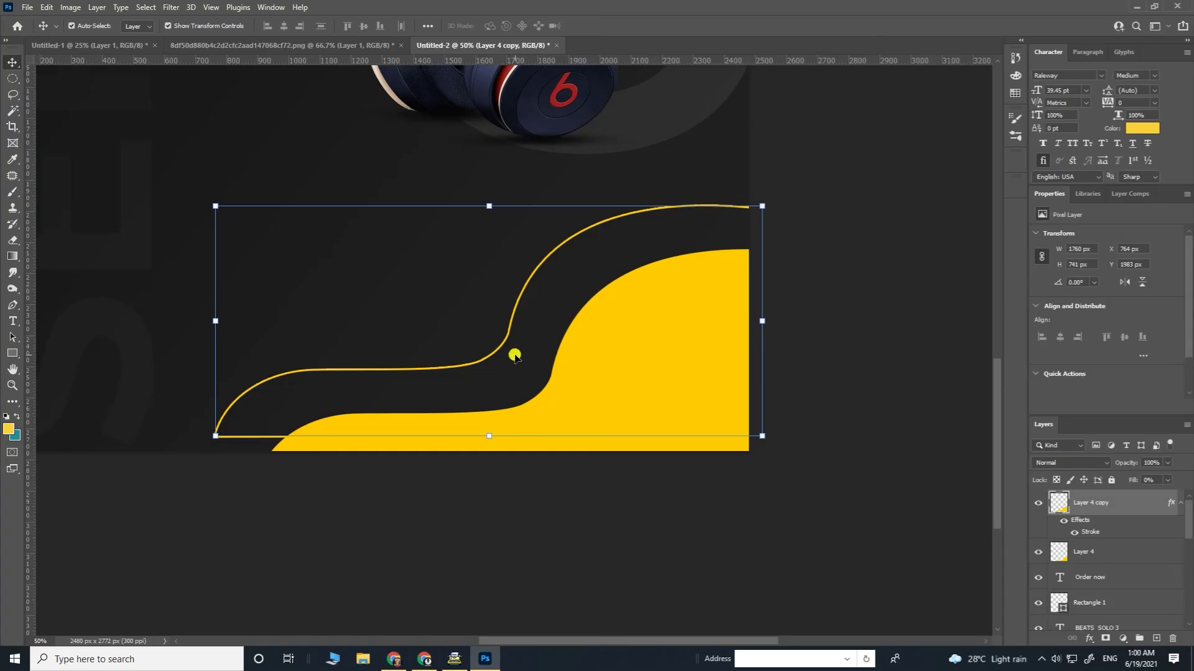
# Move the outlined copy down and right against the solid wavy shape, and nudge the solid shape down slightly.
pyautogui.moveTo(515, 356)
pyautogui.mouseDown()
pyautogui.moveTo(521, 381)
pyautogui.moveTo(535, 360)
pyautogui.mouseUp()
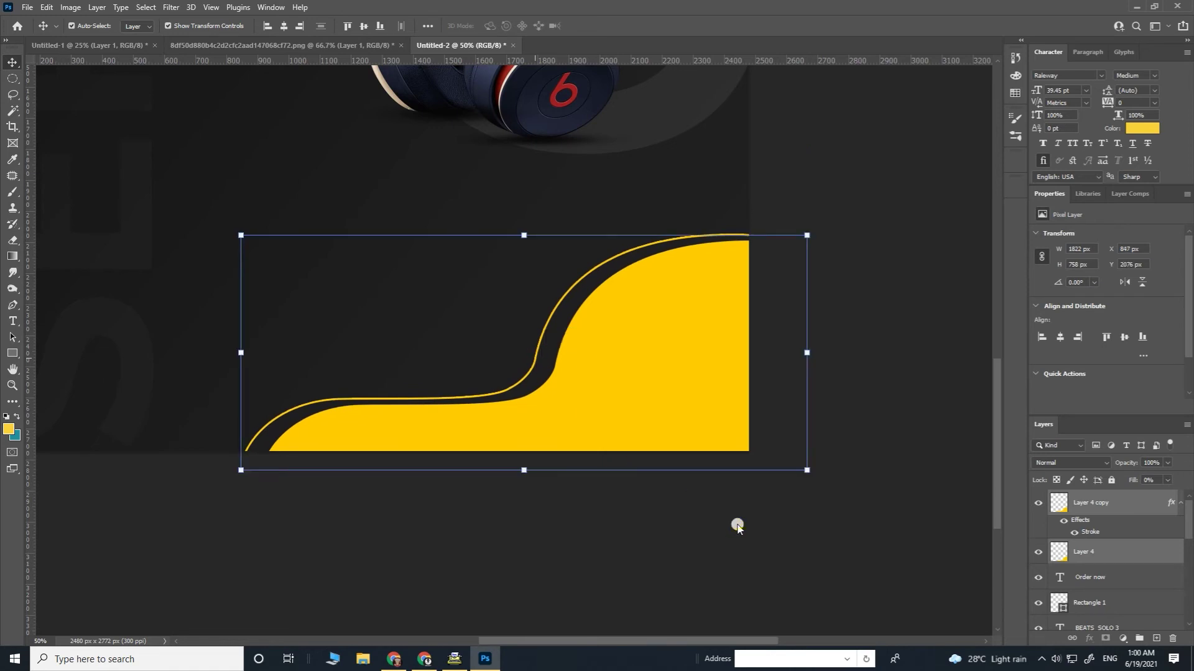
pyautogui.click(756, 554)
pyautogui.click(1133, 552)
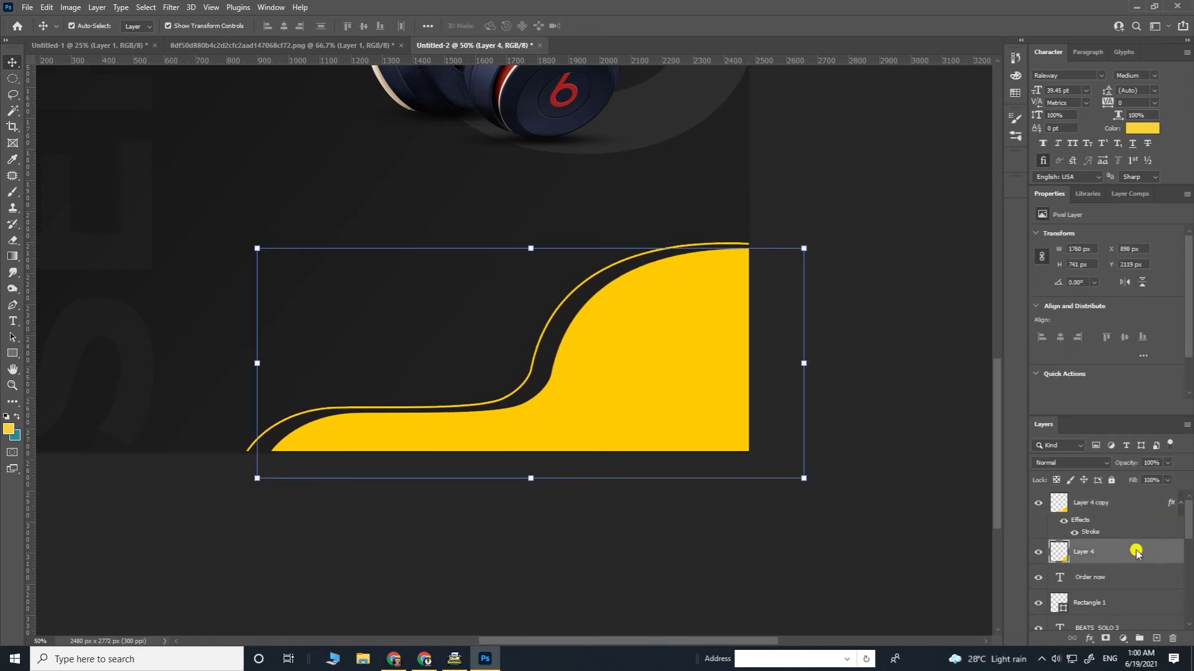
pyautogui.press('Down')
# Nudge the yellow outline up and right to adjust its gap along the solid wavy shape.
pyautogui.click(1118, 504)
pyautogui.press('Up')
pyautogui.press('Up')
pyautogui.press('Up')
pyautogui.press('Up')
pyautogui.press('Up')
pyautogui.press('Up')
pyautogui.press('Up')
pyautogui.press('Up')
pyautogui.press('Up')
pyautogui.press('Up')
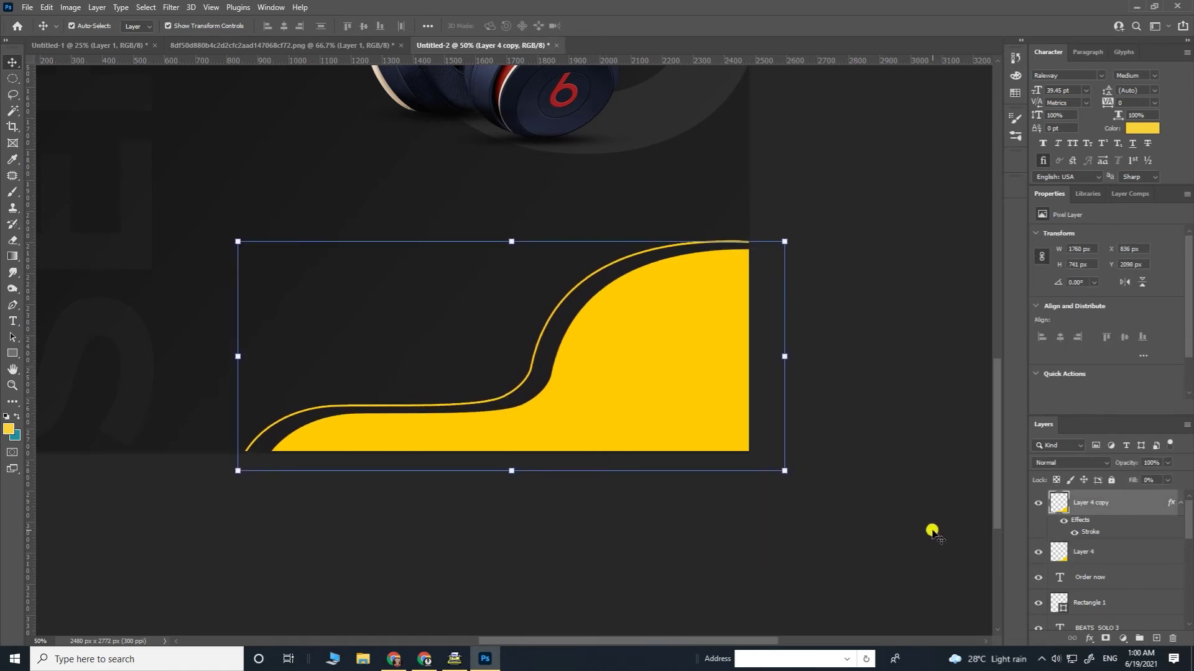
pyautogui.press('Up')
pyautogui.press('Up')
pyautogui.press('Right')
pyautogui.press('Right')
pyautogui.press('Right')
pyautogui.press('Right')
pyautogui.press('Right')
pyautogui.press('Right')
pyautogui.press('Right')
pyautogui.press('Right')
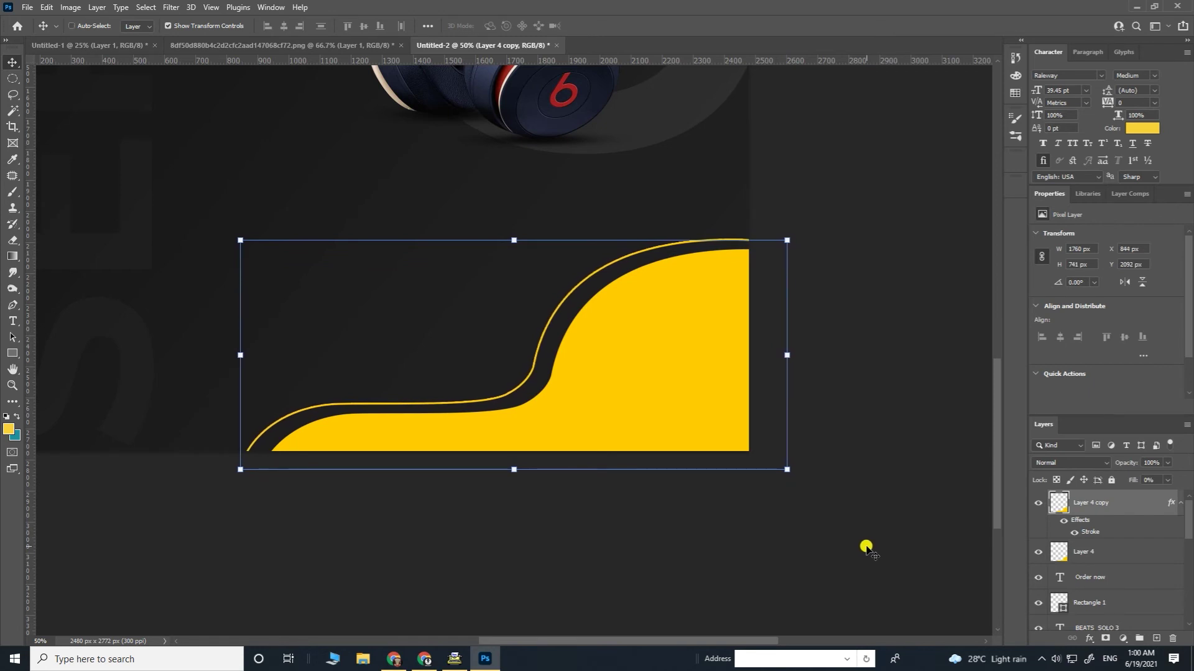
pyautogui.press('Right')
pyautogui.press('Right')
pyautogui.press('Right')
pyautogui.press('Right')
pyautogui.press('Right')
pyautogui.hotkey('ctrl', '-')
pyautogui.hotkey('ctrl', '-')
pyautogui.hotkey('ctrl', '-')
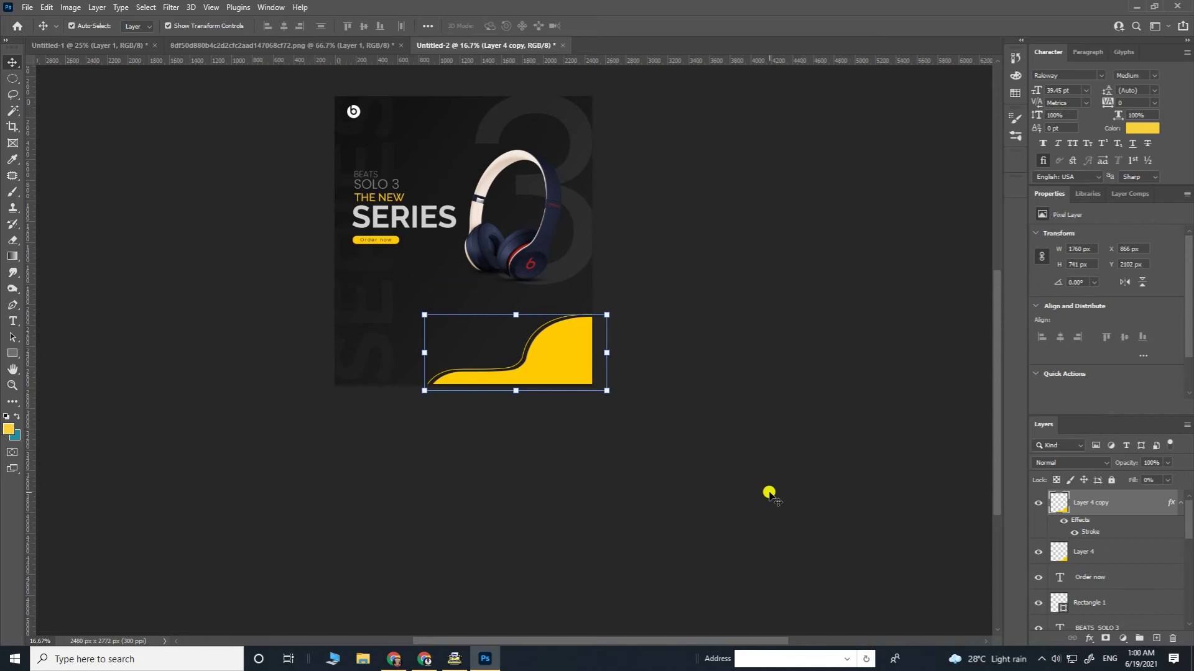
# Nudge the yellow outline down and left to refine its offset from the solid wavy shape, and deselect it.
pyautogui.press('Down')
pyautogui.press('Down')
pyautogui.press('Down')
pyautogui.press('Down')
pyautogui.press('Down')
pyautogui.press('Down')
pyautogui.press('Down')
pyautogui.press('Down')
pyautogui.press('Down')
pyautogui.press('Down')
pyautogui.press('Down')
pyautogui.press('Down')
pyautogui.press('Down')
pyautogui.press('Down')
pyautogui.press('Down')
pyautogui.press('Left')
pyautogui.press('Left')
pyautogui.press('Left')
pyautogui.press('Left')
pyautogui.press('Left')
pyautogui.press('Left')
pyautogui.press('Left')
pyautogui.press('Left')
pyautogui.press('Left')
pyautogui.press('Left')
pyautogui.press('Left')
pyautogui.press('Left')
pyautogui.press('Left')
pyautogui.press('Left')
pyautogui.press('Left')
pyautogui.press('Left')
pyautogui.press('Left')
pyautogui.press('Left')
pyautogui.click(769, 493)
pyautogui.hotkey('ctrl', '-')
pyautogui.hotkey('ctrl', '+')
pyautogui.hotkey('ctrl', '+')
pyautogui.hotkey('ctrl', '+')
pyautogui.moveTo(676, 242); pyautogui.dragTo(654, 431)
pyautogui.hotkey('ctrl', '-')
pyautogui.moveTo(659, 377); pyautogui.dragTo(715, 382)
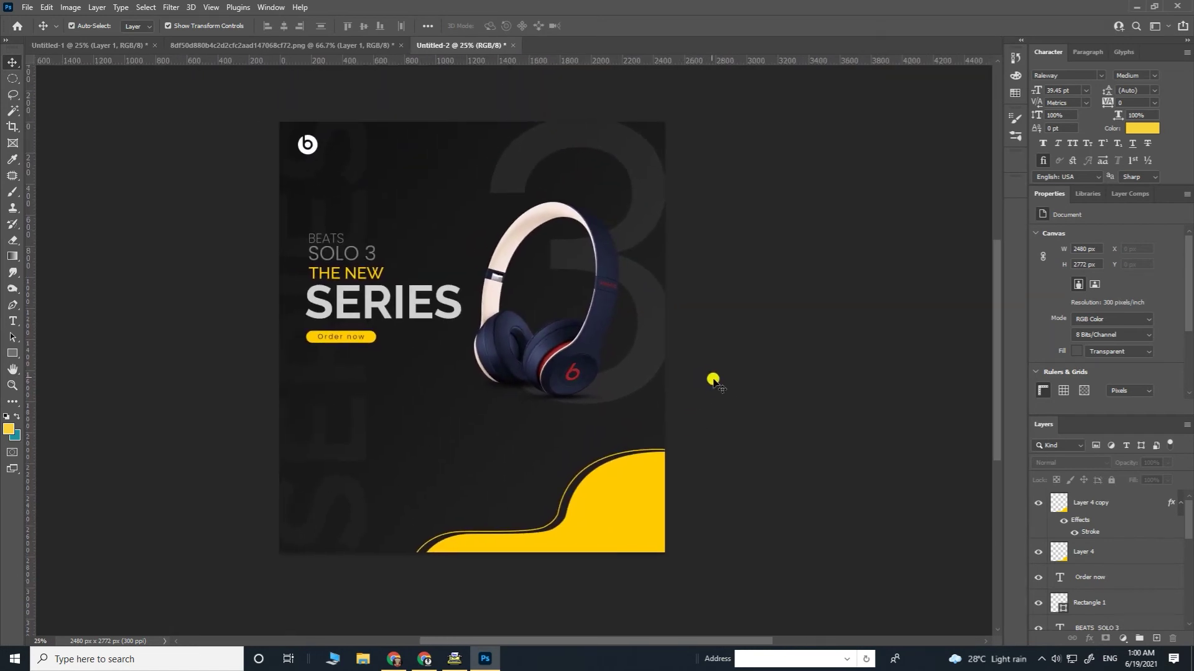
pyautogui.click(23, 128)
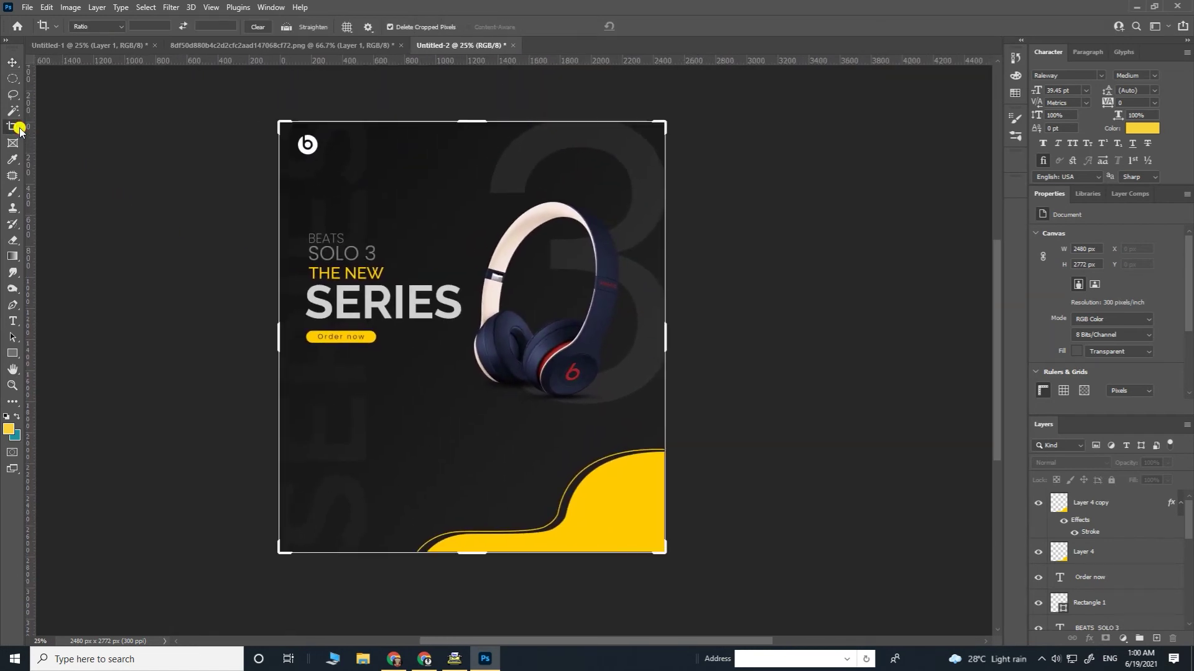
pyautogui.click(13, 62)
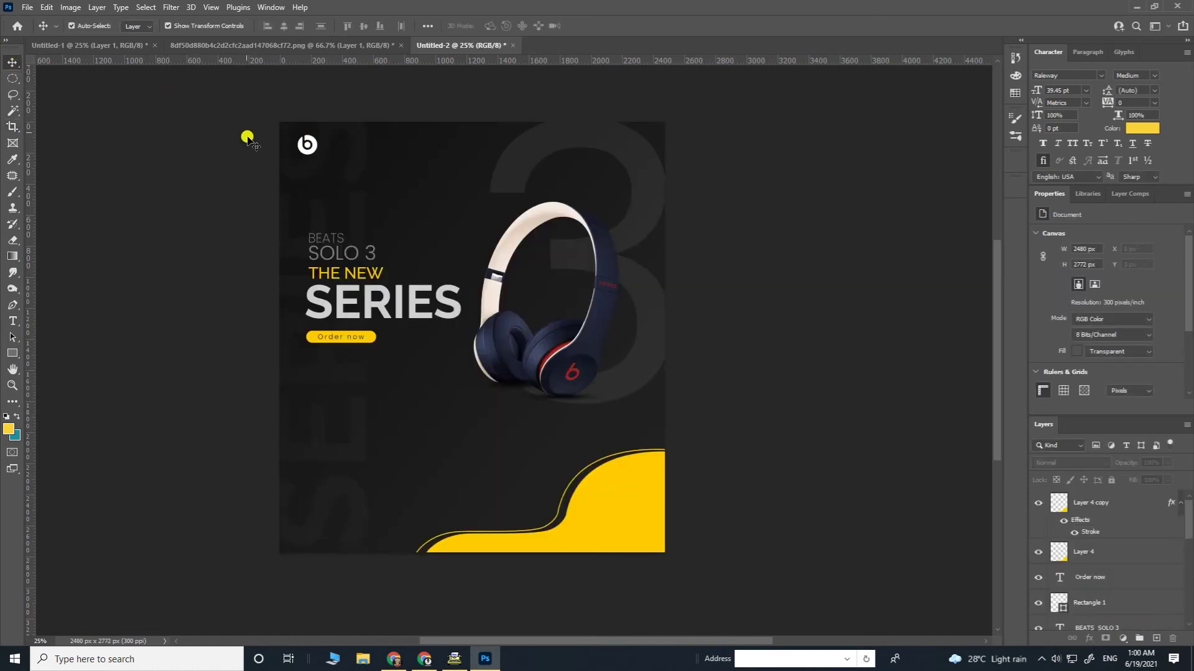
pyautogui.moveTo(243, 112); pyautogui.dragTo(736, 595)
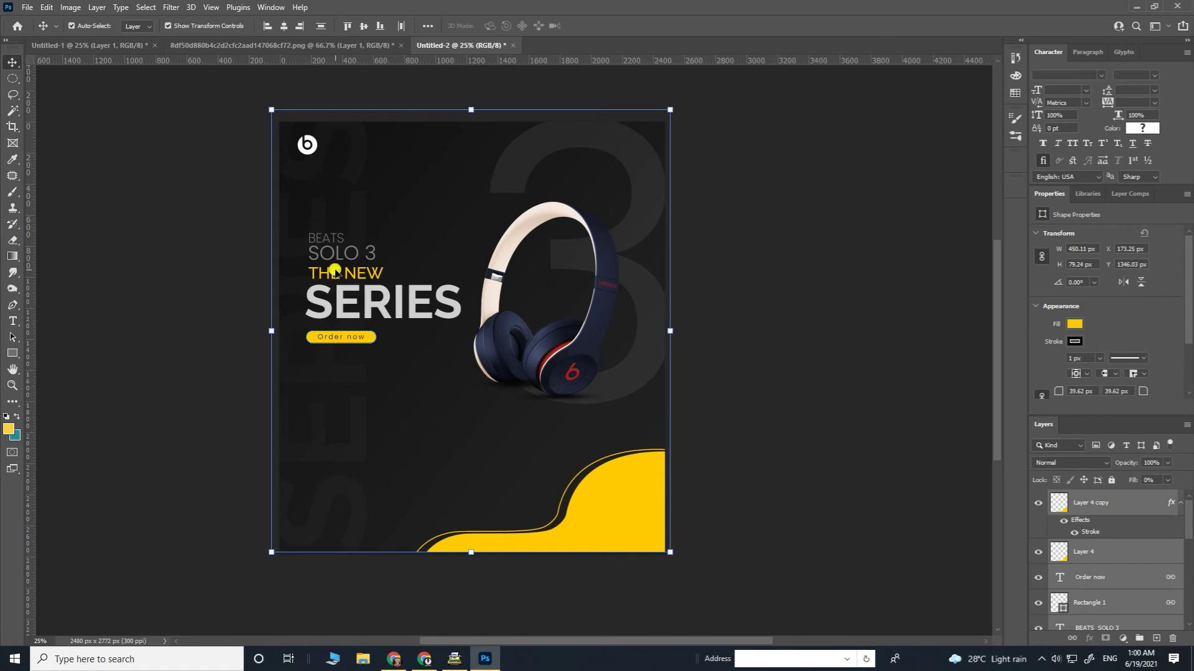
pyautogui.click(712, 183)
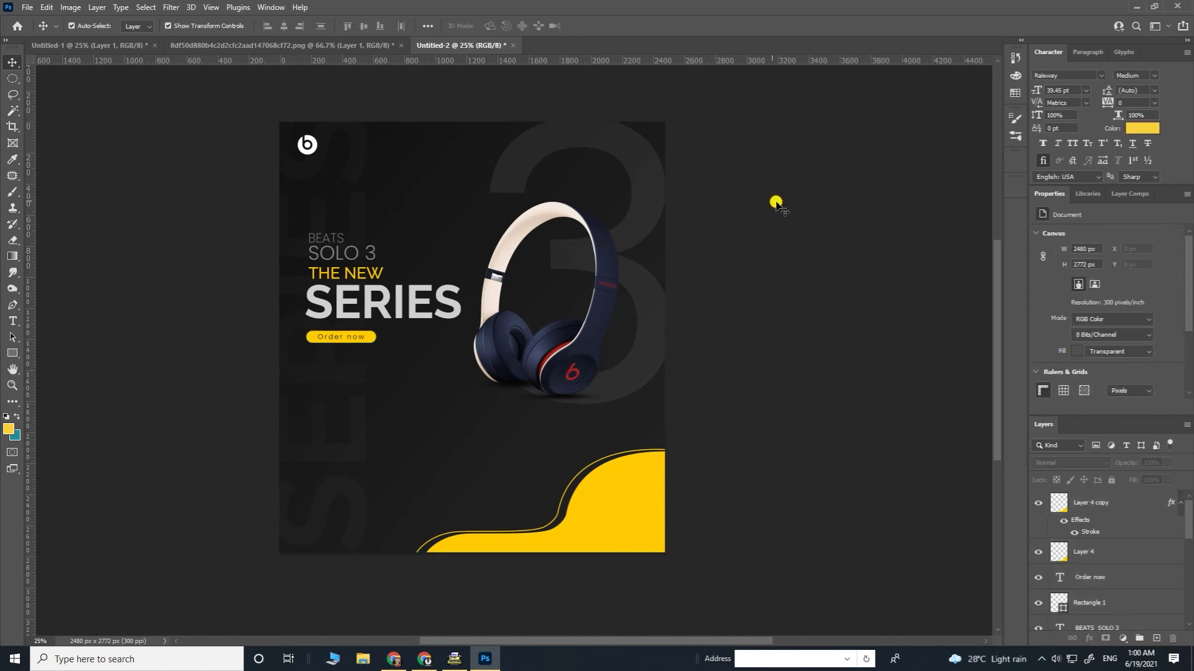
# Rasterize the faint background text layers 3 and SERIES copy together.
pyautogui.click(650, 163)
pyautogui.keyDown('shift'); pyautogui.click(359, 163); pyautogui.keyUp('shift')
pyautogui.rightClick(1170, 598)
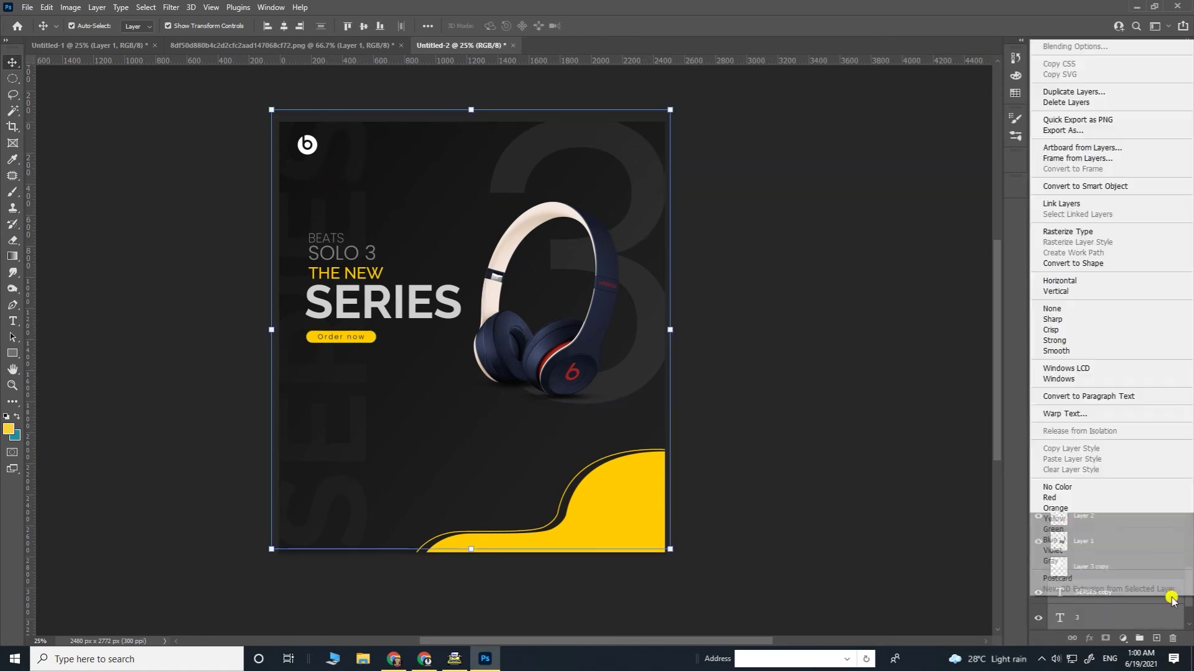
pyautogui.click(1098, 236)
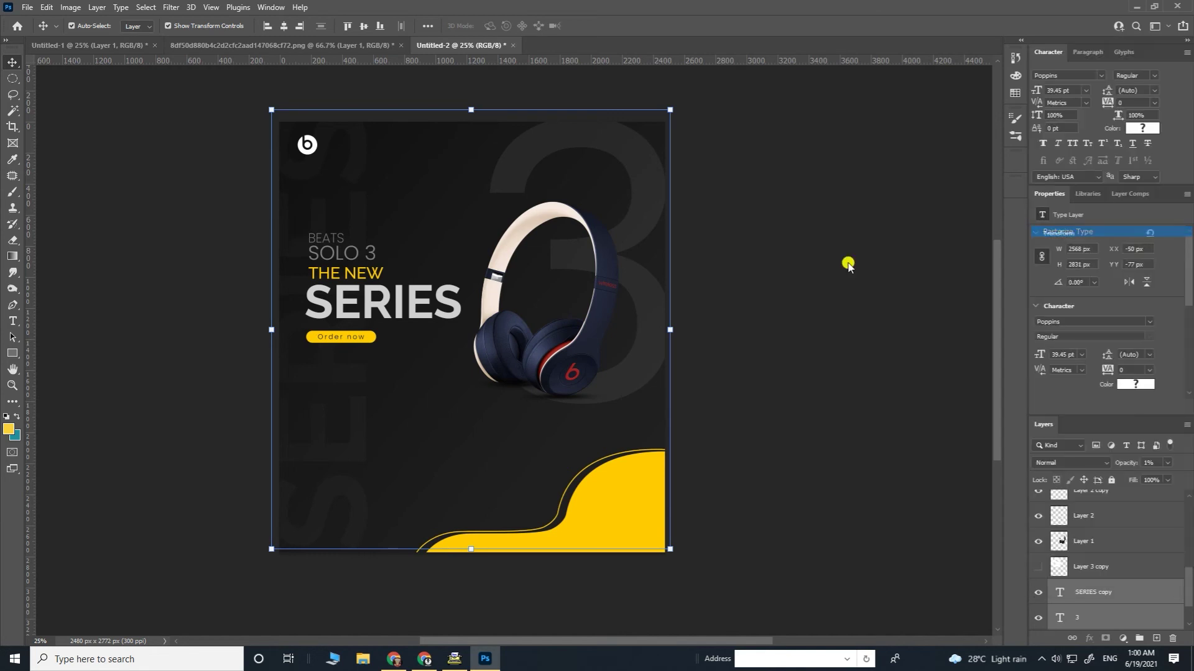
# Crop the document at the existing canvas bounds, deleting the pixels that overhang the edges.
pyautogui.click(13, 127)
pyautogui.click(497, 283)
pyautogui.press('Return')
pyautogui.click(13, 63)
pyautogui.click(242, 82)
pyautogui.moveTo(241, 82); pyautogui.dragTo(763, 582)
pyautogui.click(664, 122)
pyautogui.moveTo(663, 122); pyautogui.dragTo(625, 165)
pyautogui.press('Escape')
pyautogui.click(819, 376)
# Unlock the background layer Layer 0.
pyautogui.scroll(-3, 871, 404)
pyautogui.scroll(-10, 1170, 598)
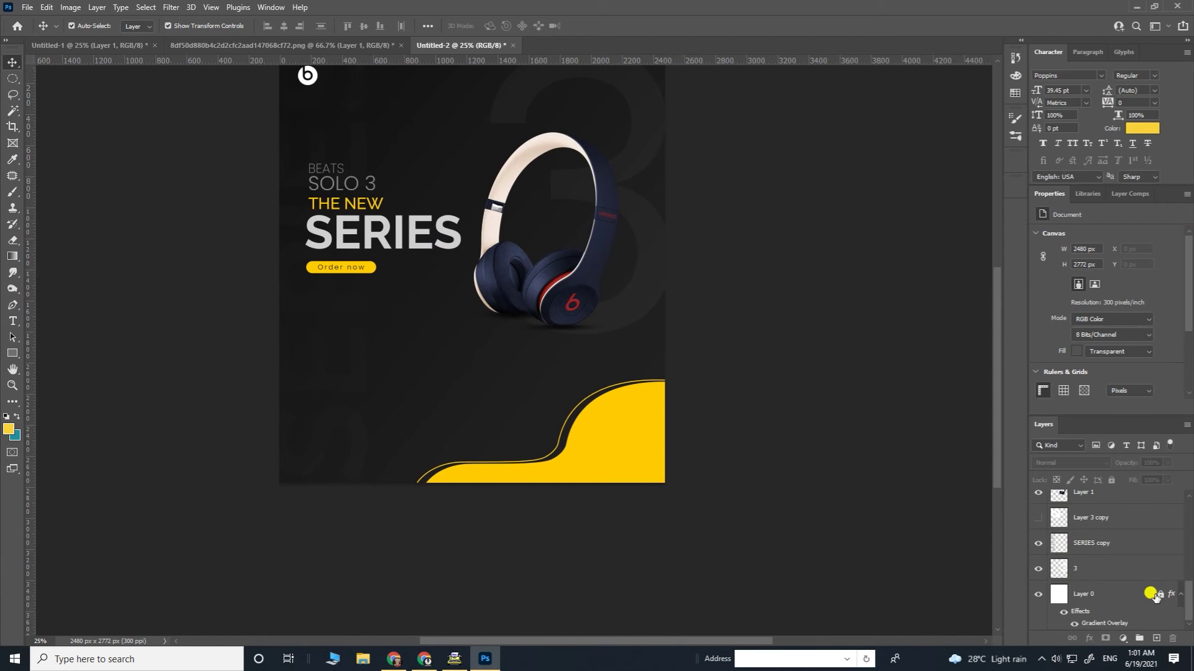
pyautogui.click(1158, 595)
# Select all of the artwork including the background and scale it down together to about 79% around its center.
pyautogui.scroll(3, 710, 230)
pyautogui.click(713, 104)
pyautogui.moveTo(712, 101); pyautogui.dragTo(146, 497)
pyautogui.moveTo(659, 101); pyautogui.dragTo(619, 147)
pyautogui.press('Return')
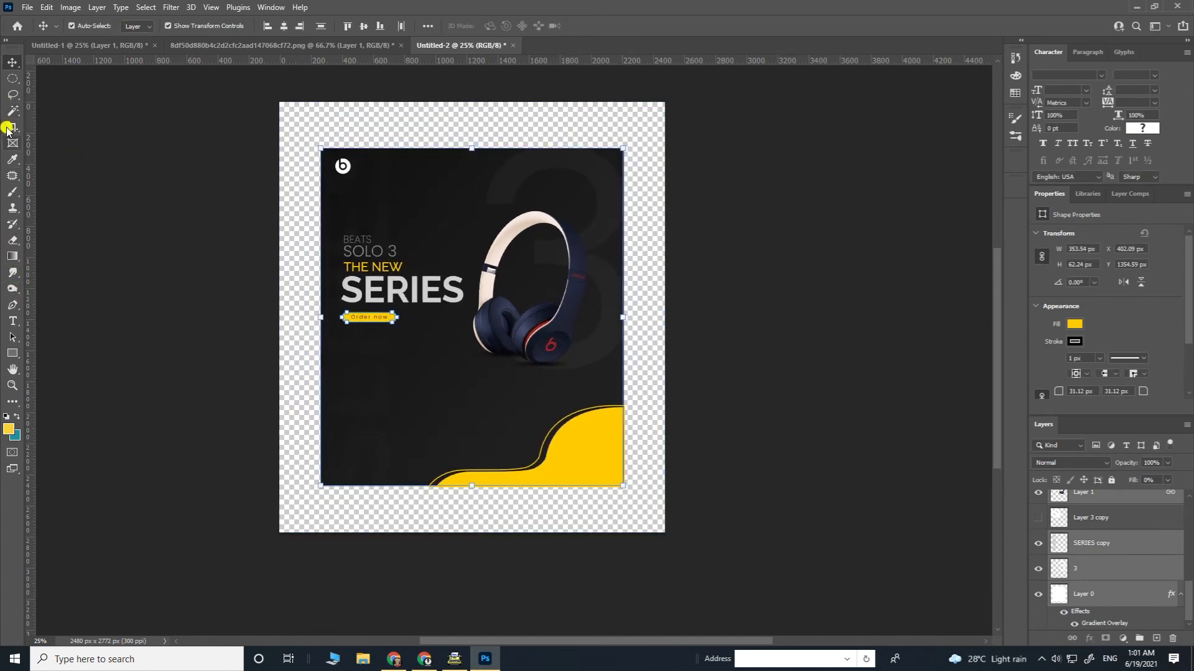
# Extend the canvas past the artwork's right side with the Crop tool to a width of 3448 px.
pyautogui.click(10, 127)
pyautogui.moveTo(667, 311); pyautogui.dragTo(743, 323)
pyautogui.click(6, 57)
pyautogui.click(181, 289)
# Duplicate Layer 0, enlarge the copy to about 3649 x 3060 px to cover the whole canvas, and place it beneath Layer 0.
pyautogui.click(373, 190)
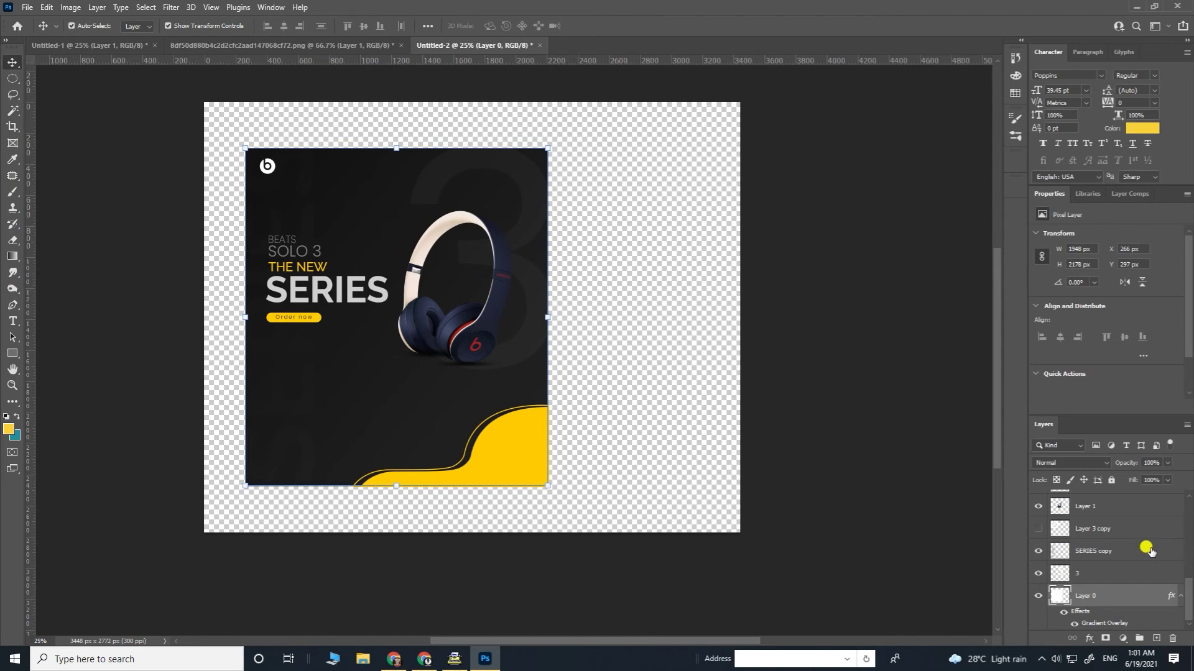
pyautogui.hotkey('ctrl', 'j')
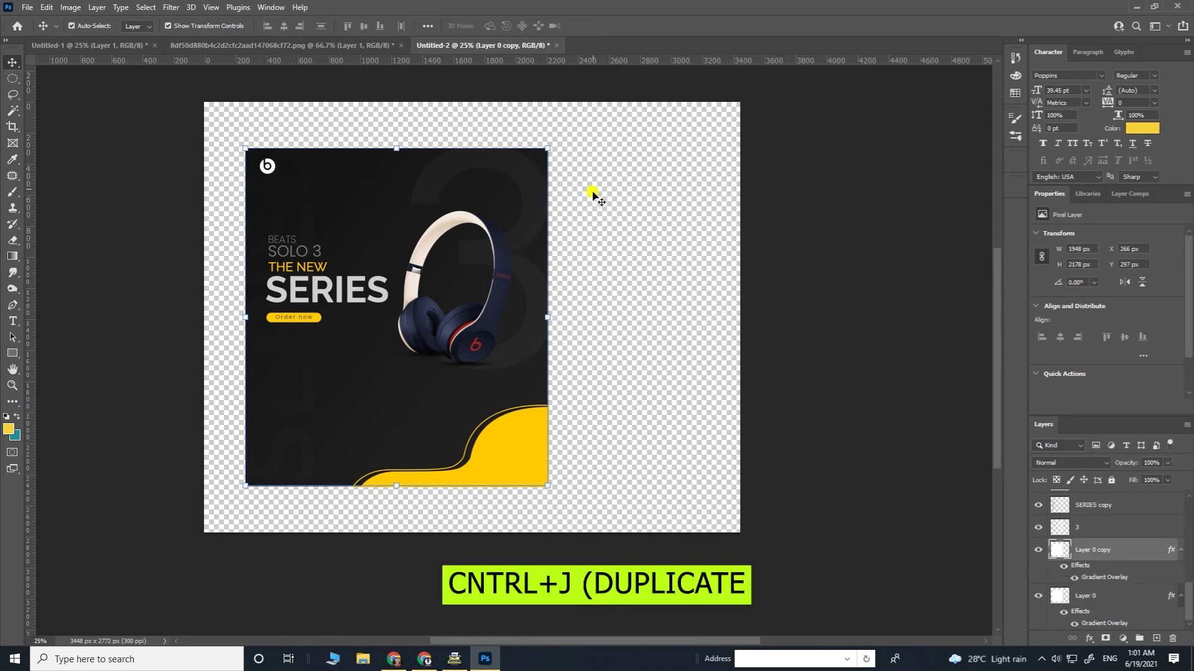
pyautogui.moveTo(547, 149); pyautogui.dragTo(667, 92)
pyautogui.moveTo(604, 247); pyautogui.dragTo(562, 317)
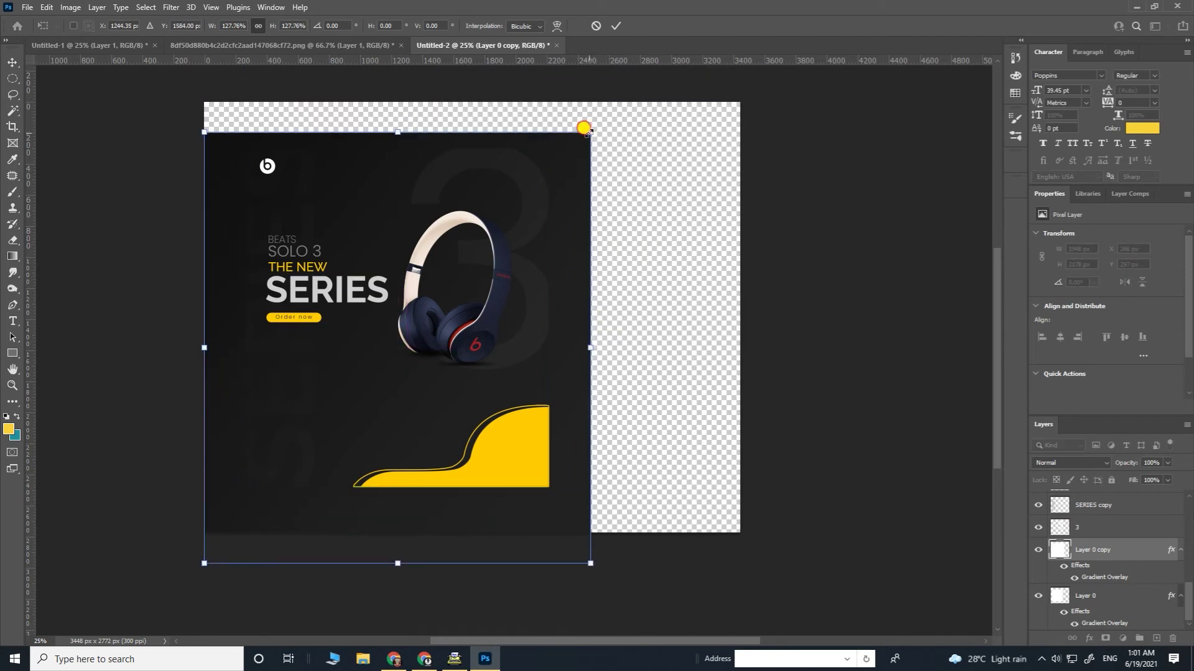
pyautogui.moveTo(588, 130); pyautogui.dragTo(647, 114)
pyautogui.moveTo(629, 324); pyautogui.dragTo(769, 319)
pyautogui.press('Return')
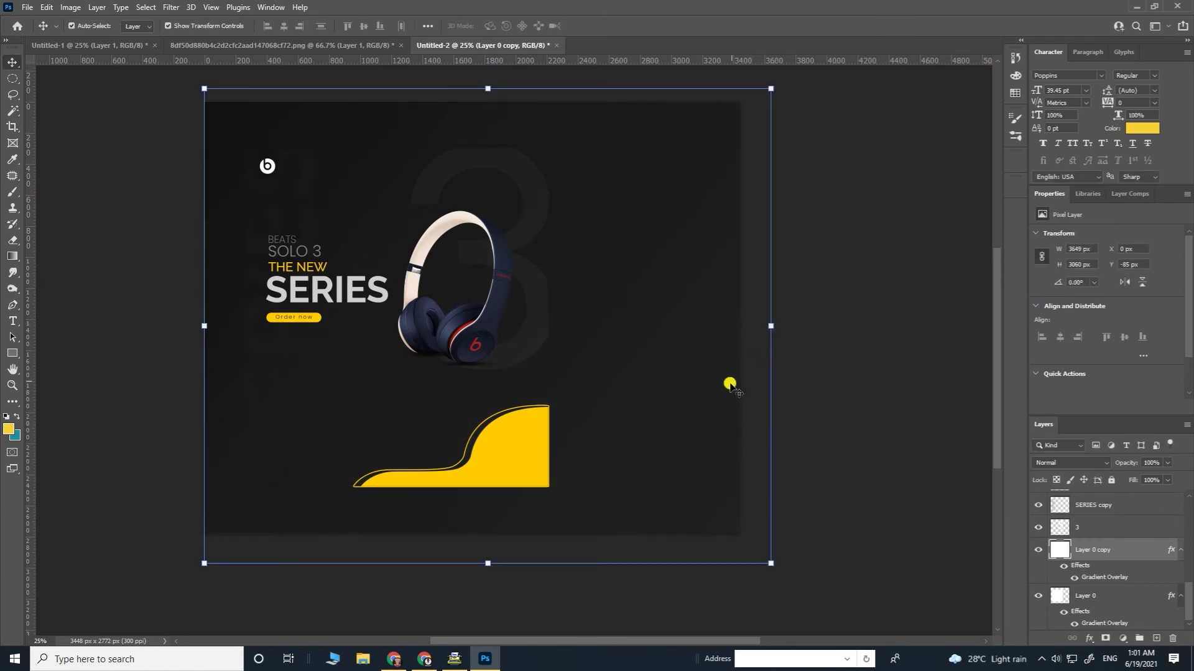
pyautogui.hotkey('ctrl', '[')
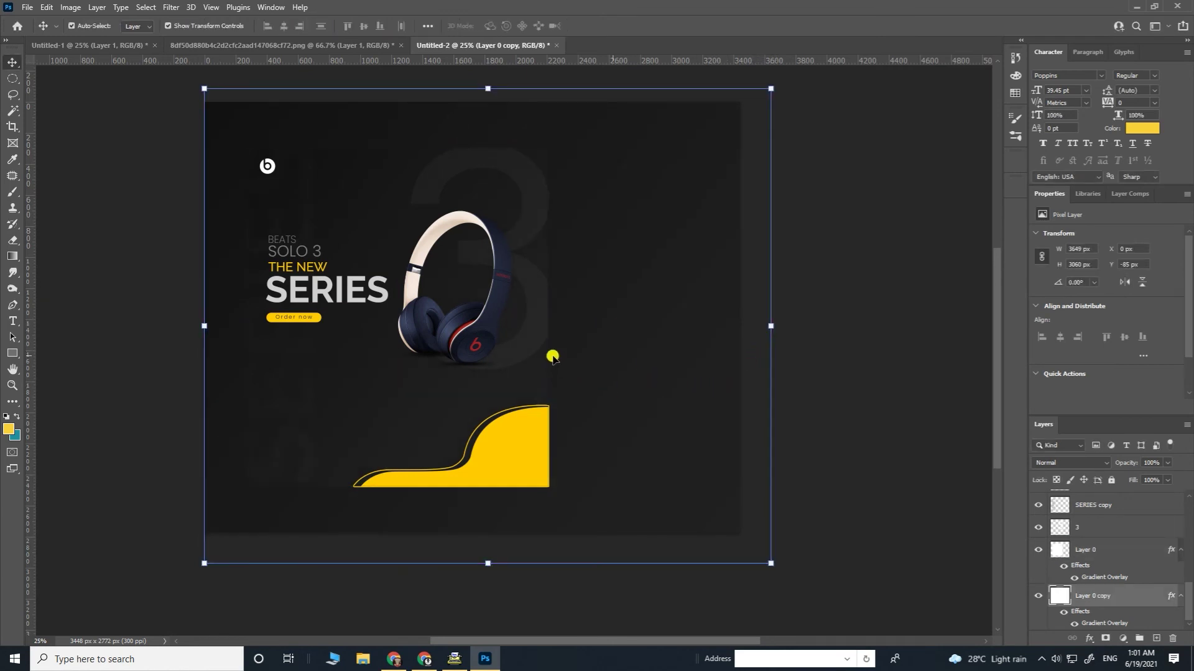
# Add a drop shadow to Layer 0 with 100% opacity, 27° angle, 103 px distance and 250 px size.
pyautogui.click(531, 384)
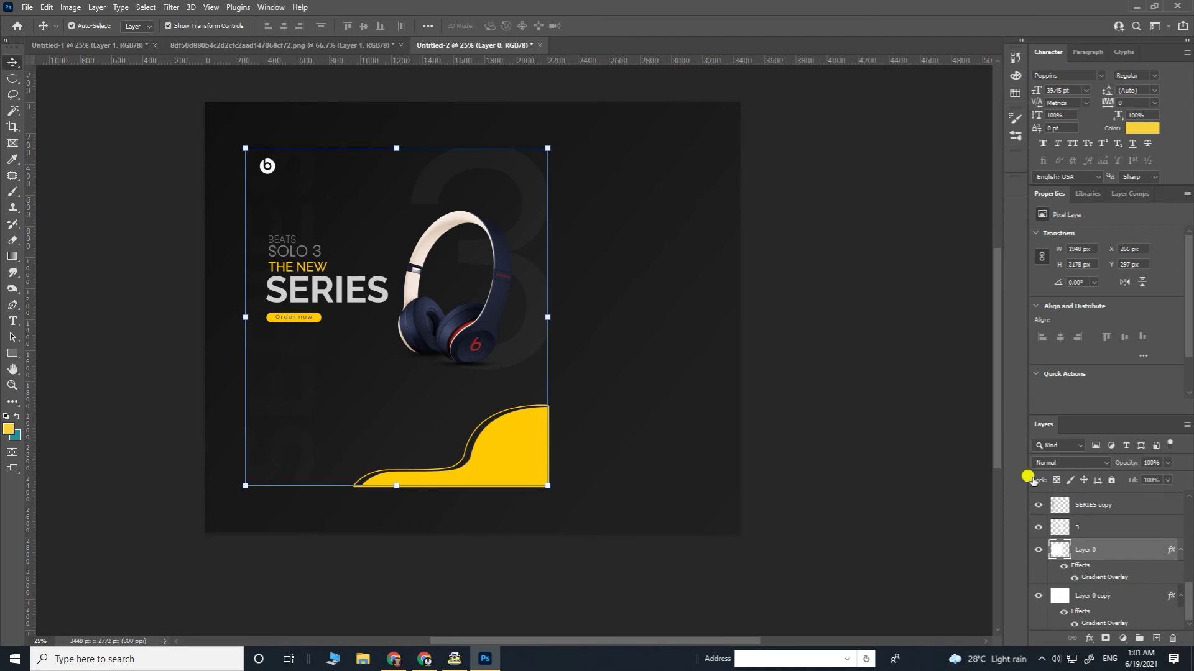
pyautogui.click(740, 380)
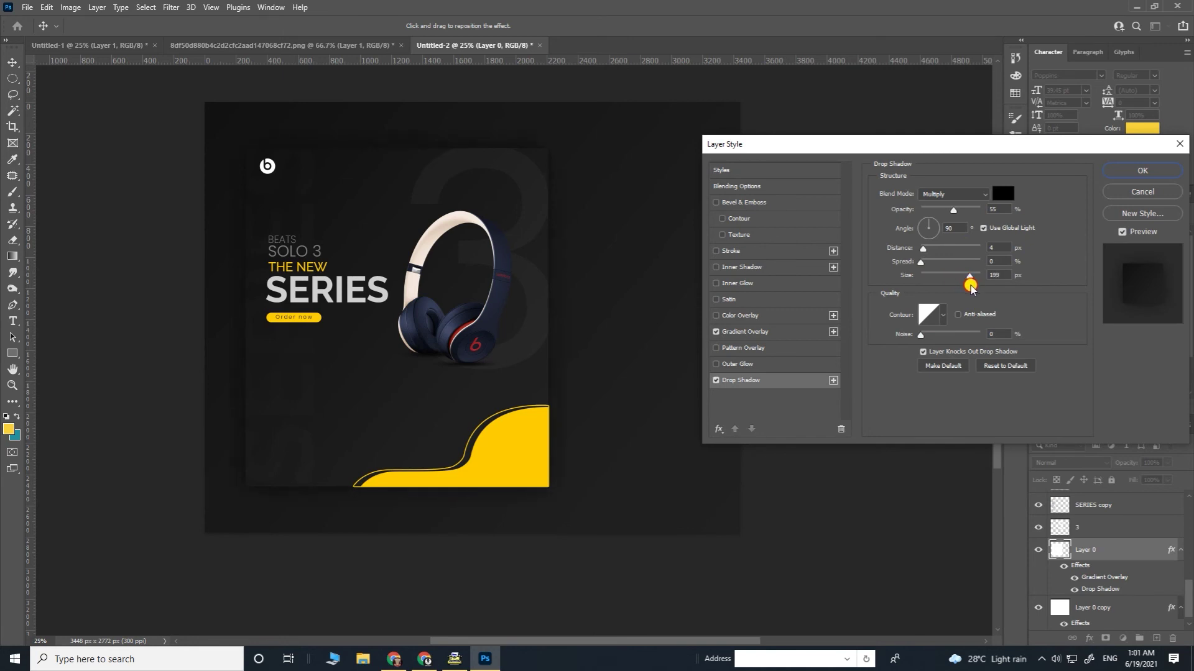
pyautogui.moveTo(974, 288); pyautogui.dragTo(951, 277)
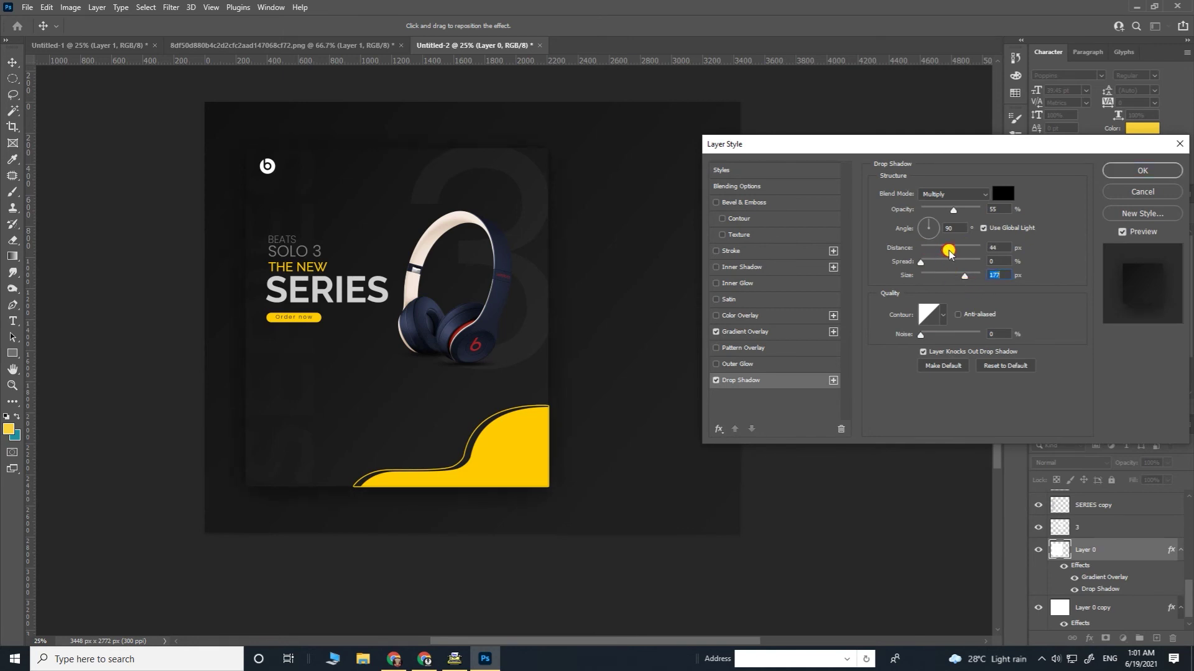
pyautogui.moveTo(965, 256)
pyautogui.mouseDown()
pyautogui.moveTo(975, 256)
pyautogui.moveTo(965, 257)
pyautogui.mouseUp()
pyautogui.moveTo(519, 493); pyautogui.dragTo(509, 488)
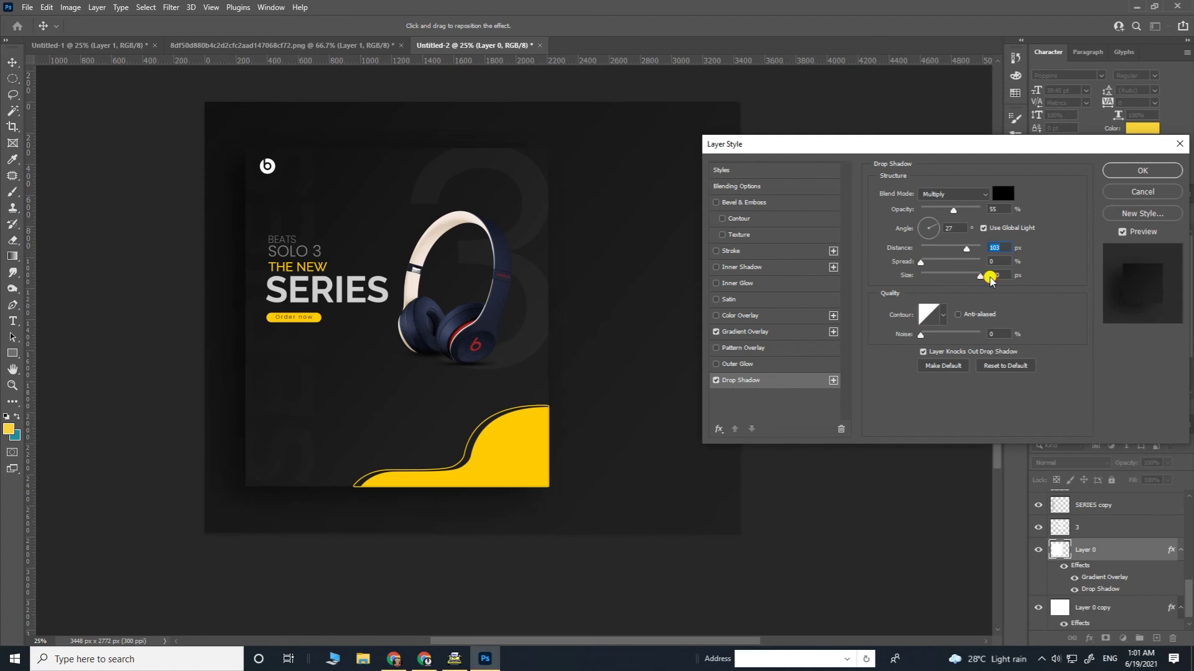
pyautogui.moveTo(966, 215); pyautogui.dragTo(985, 214)
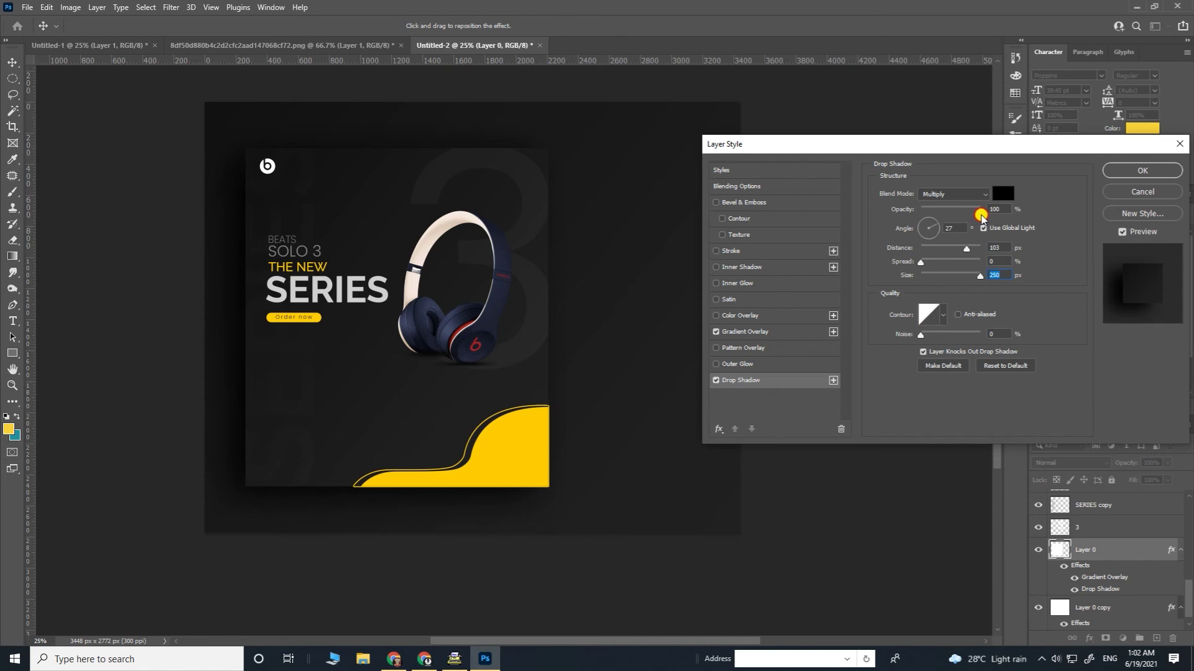
pyautogui.click(1171, 172)
pyautogui.keyDown('ctrl'); pyautogui.click(835, 331); pyautogui.keyUp('ctrl')
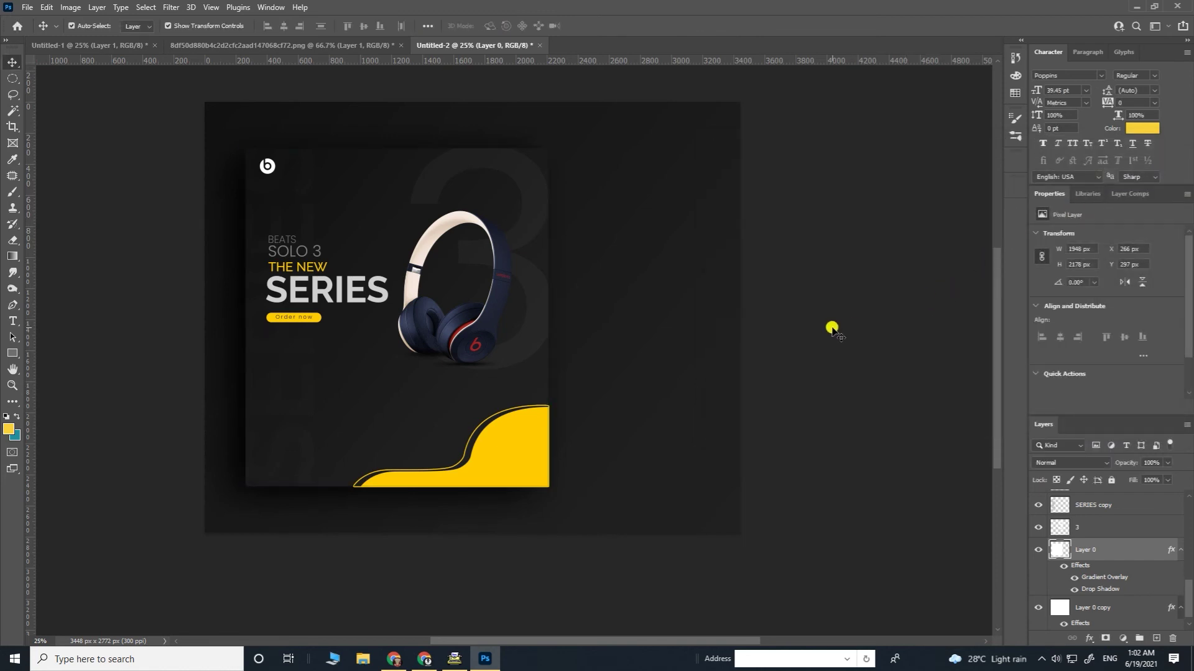
# Rasterize the layer style of the yellow wave outline on Layer 4 copy.
pyautogui.hotkey('ctrl', '+')
pyautogui.hotkey('ctrl', '+')
pyautogui.hotkey('ctrl', '+')
pyautogui.hotkey('ctrl', '+')
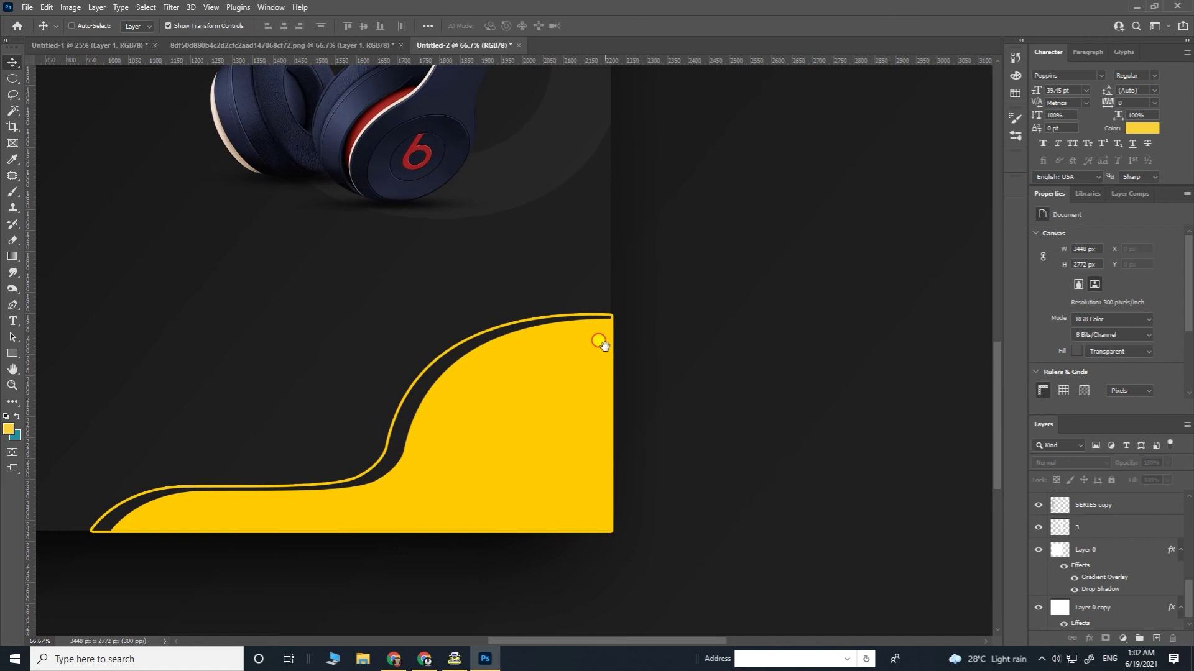
pyautogui.click(514, 323)
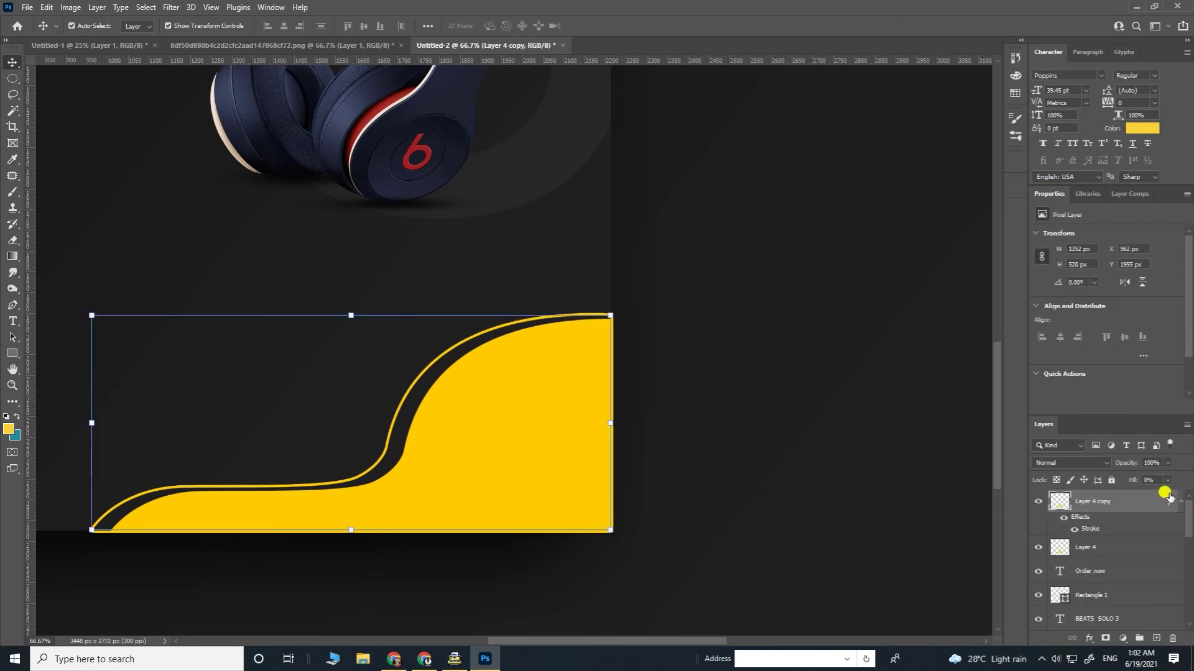
pyautogui.rightClick(1139, 511)
pyautogui.click(1001, 319)
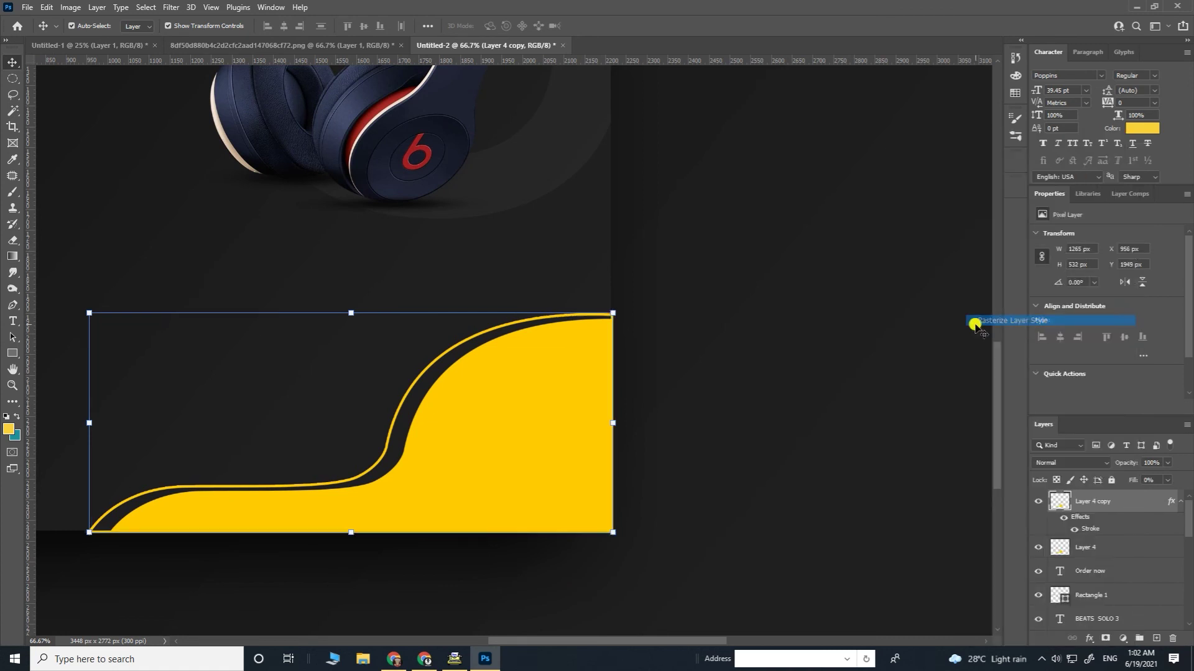
# Delete the part of the Layer 4 copy outline overhanging the card's right edge using a rectangular selection.
pyautogui.click(10, 81)
pyautogui.click(48, 78)
pyautogui.moveTo(805, 89); pyautogui.dragTo(613, 595)
pyautogui.press('Delete')
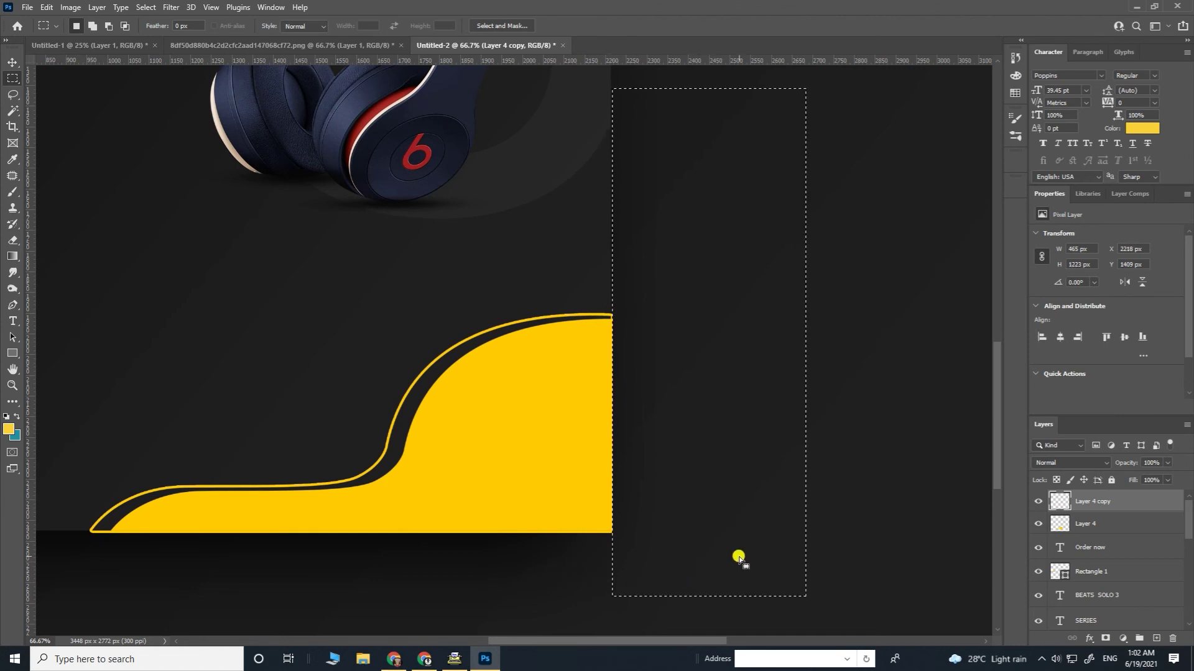
pyautogui.hotkey('ctrl', 'd')
# Examine the trimmed end of the yellow outline at the card's right edge up close.
pyautogui.moveTo(664, 550); pyautogui.dragTo(718, 516)
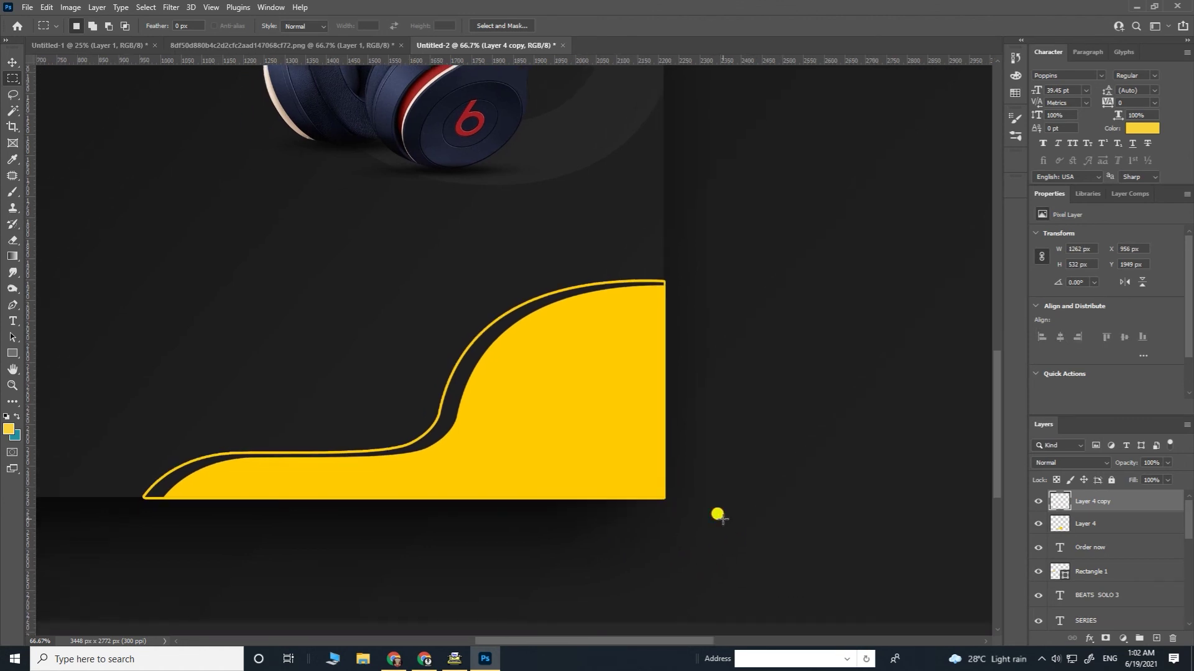
pyautogui.hotkey('ctrl', '+')
pyautogui.hotkey('ctrl', '+')
pyautogui.moveTo(844, 276); pyautogui.dragTo(426, 430)
pyautogui.moveTo(689, 170); pyautogui.dragTo(634, 336)
pyautogui.click(14, 66)
pyautogui.hotkey('ctrl', 'd')
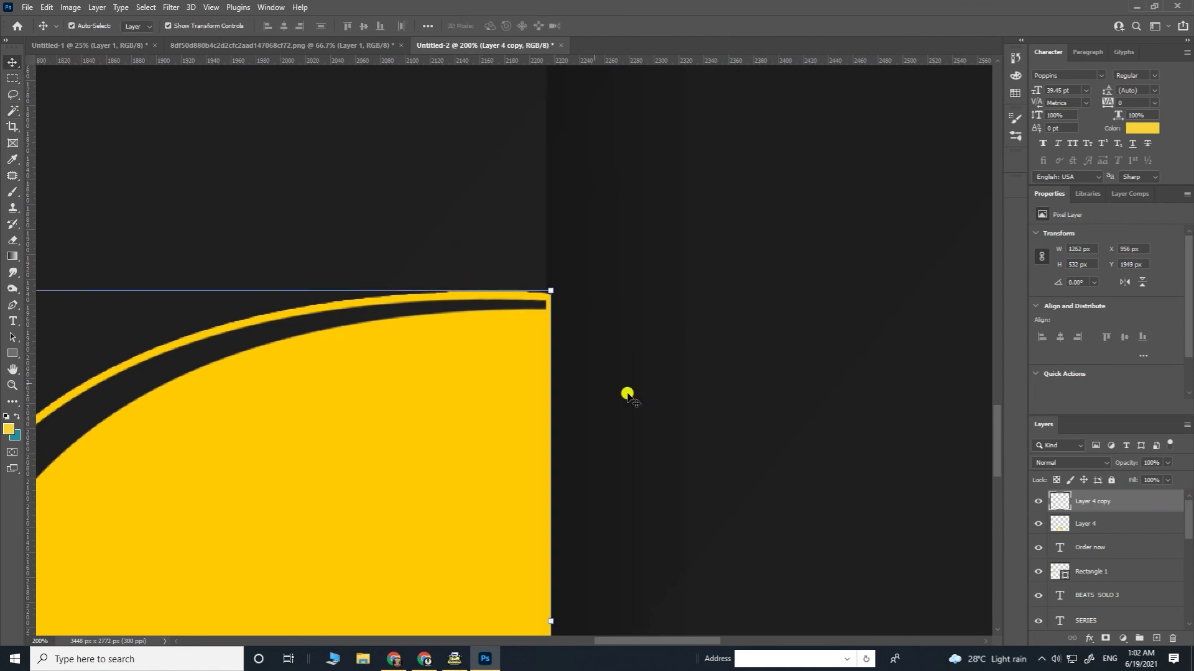
pyautogui.rightClick(1129, 499)
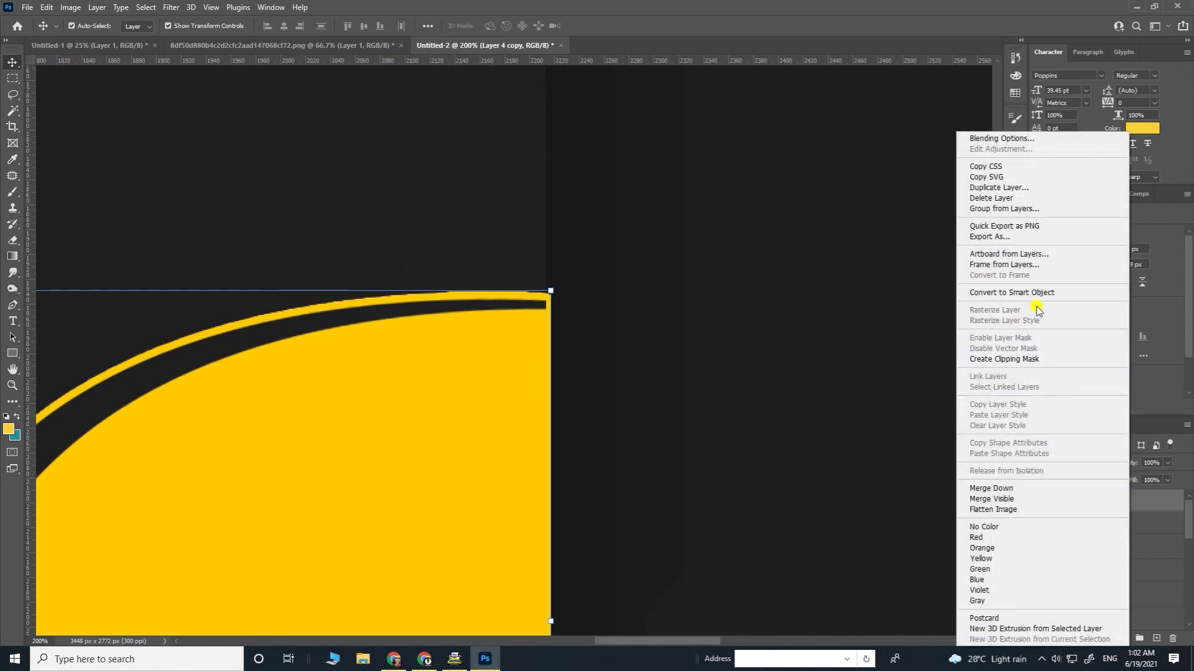
pyautogui.click(741, 375)
# Try shifting the yellow outline slightly upward and undo the move.
pyautogui.hotkey('ctrl', '-')
pyautogui.hotkey('ctrl', '-')
pyautogui.hotkey('ctrl', '-')
pyautogui.moveTo(445, 345); pyautogui.dragTo(451, 311)
pyautogui.hotkey('ctrl', 'z')
# Try flattening the image with its hidden layers discarded, and undo the flattening.
pyautogui.rightClick(1152, 511)
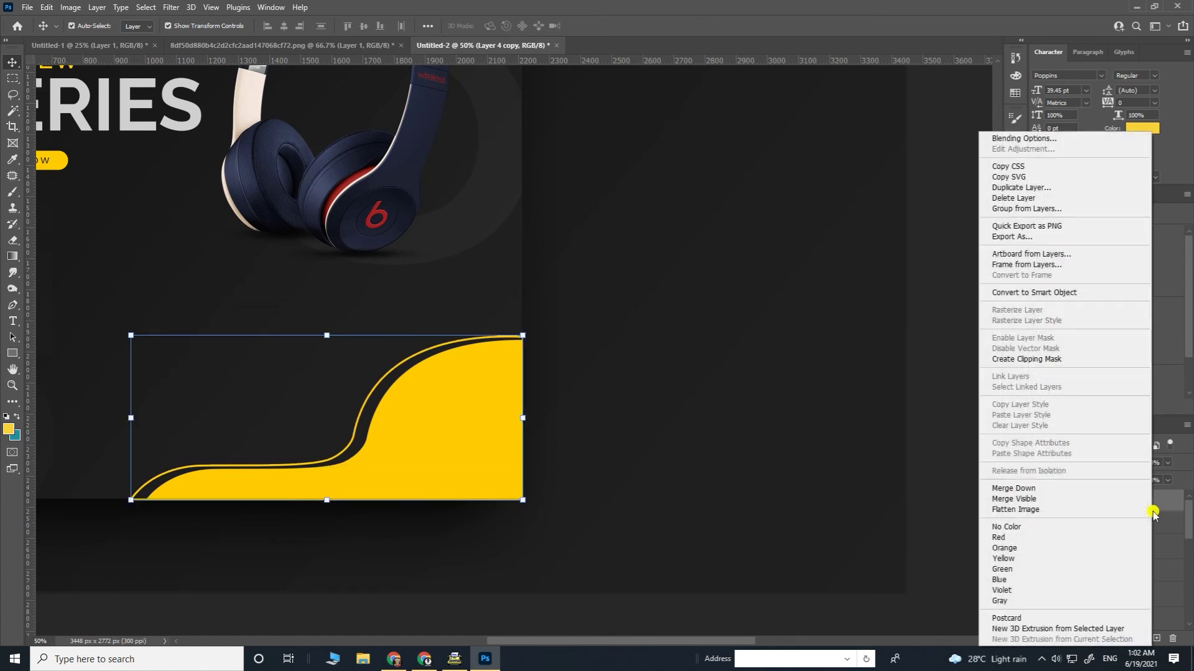
pyautogui.click(1042, 510)
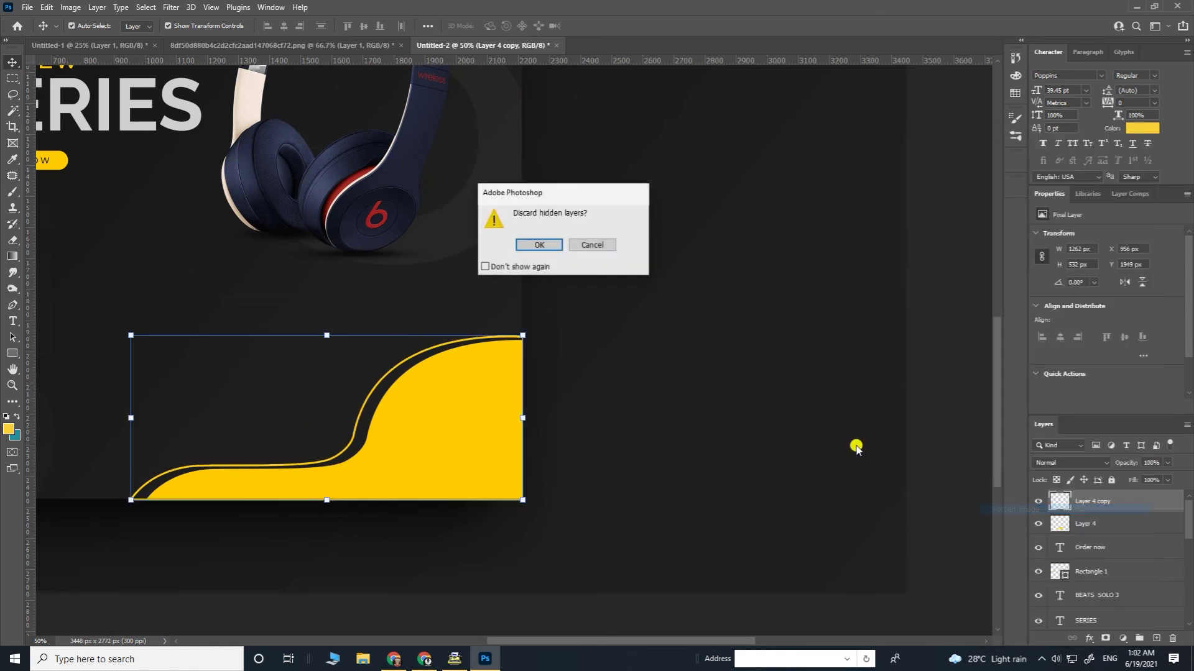
pyautogui.click(539, 245)
pyautogui.hotkey('ctrl', '+')
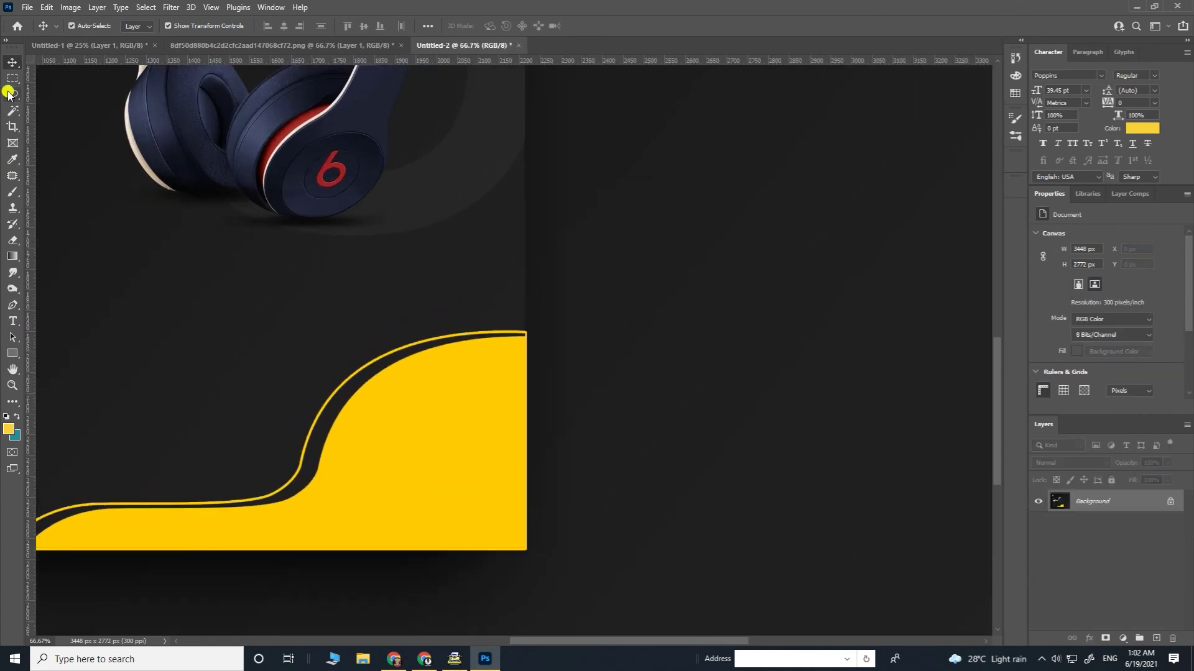
pyautogui.click(11, 79)
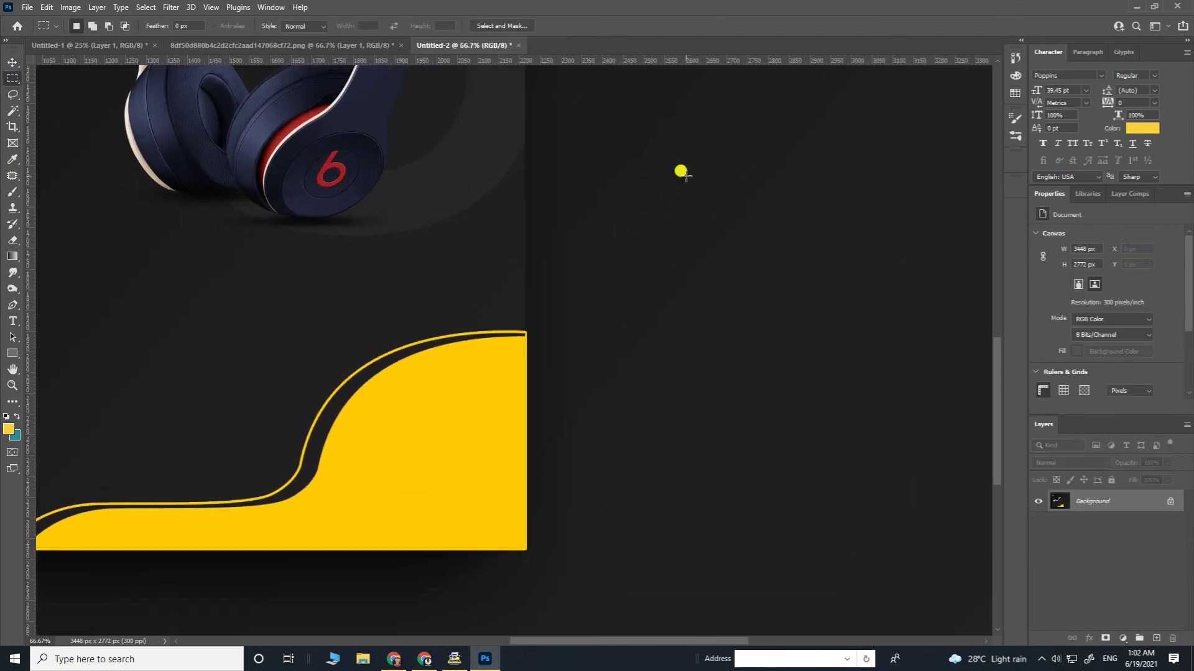
pyautogui.hotkey('ctrl', 'z')
pyautogui.rightClick(1130, 506)
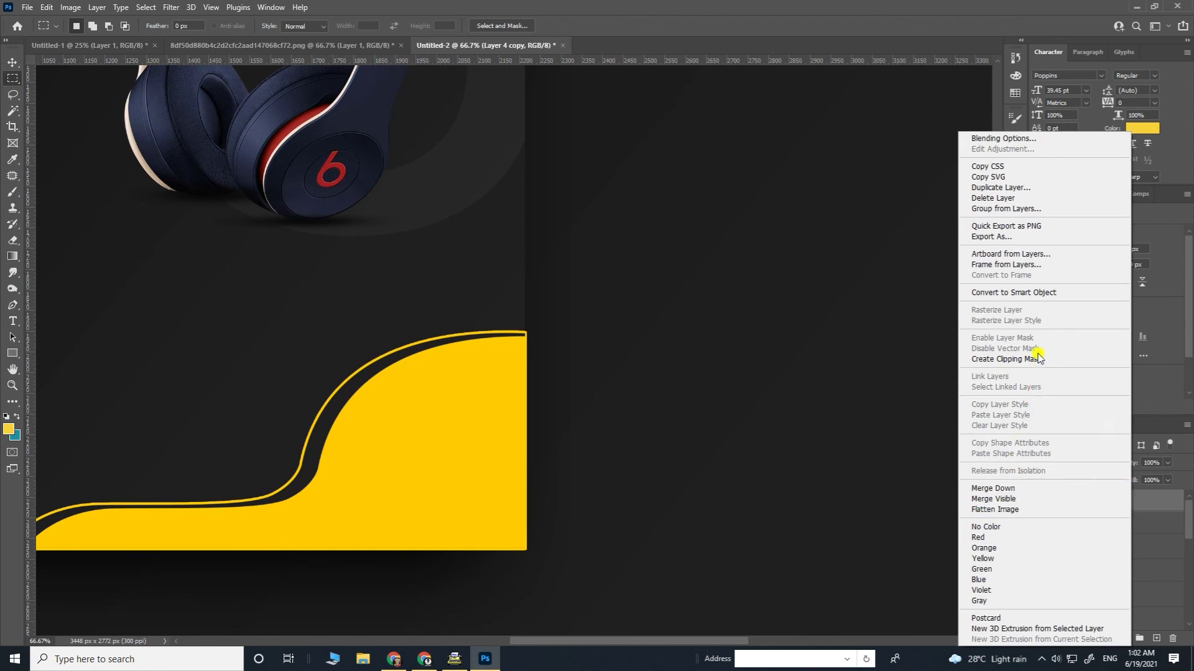
pyautogui.click(909, 340)
# Trim another thin strip off the right side of the Layer 4 copy outline, flush with the card's edge.
pyautogui.moveTo(676, 185); pyautogui.dragTo(526, 608)
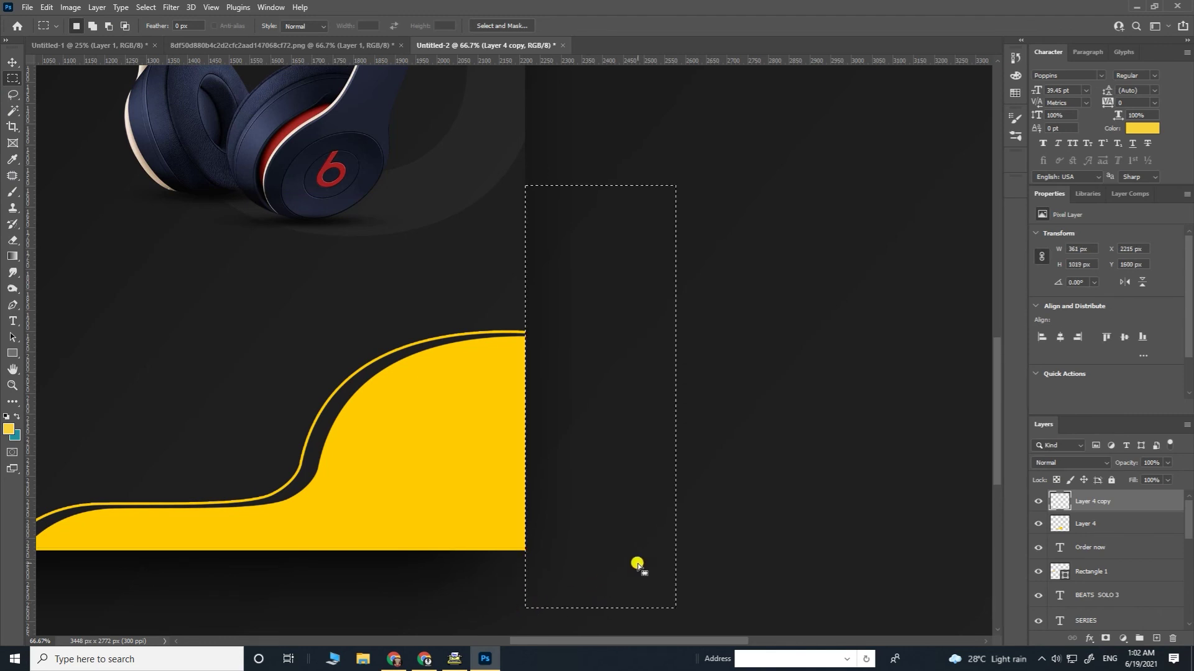
pyautogui.click(743, 480)
pyautogui.hotkey('ctrl', '+')
pyautogui.hotkey('ctrl', '+')
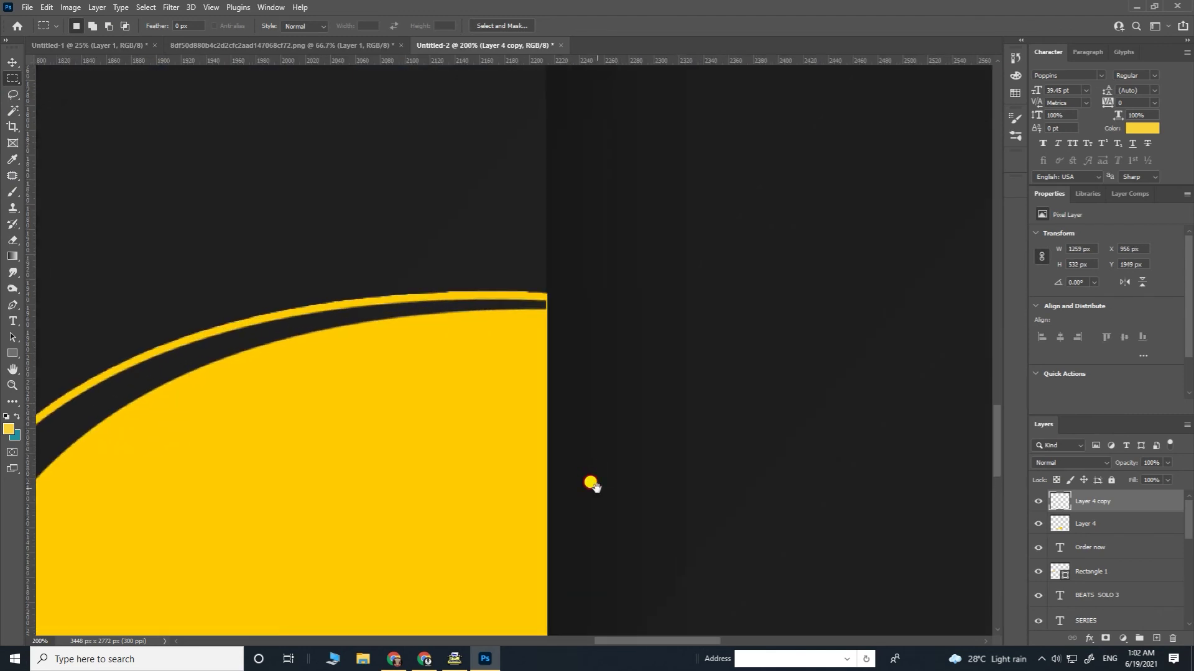
pyautogui.hotkey('ctrl', '-')
pyautogui.hotkey('ctrl', '-')
pyautogui.hotkey('ctrl', '-')
pyautogui.hotkey('ctrl', '-')
# Nudge the yellow outline slightly to the right and down, and deselect it.
pyautogui.click(12, 65)
pyautogui.press('Right')
pyautogui.press('Right')
pyautogui.press('Right')
pyautogui.press('Right')
pyautogui.press('Down')
pyautogui.press('Down')
pyautogui.press('Right')
pyautogui.press('Right')
pyautogui.click(866, 383)
pyautogui.hotkey('ctrl', '+')
# Select a rectangular strip along the card's bottom edge and delete the outline's lower segment from Layer 4 copy.
pyautogui.click(12, 78)
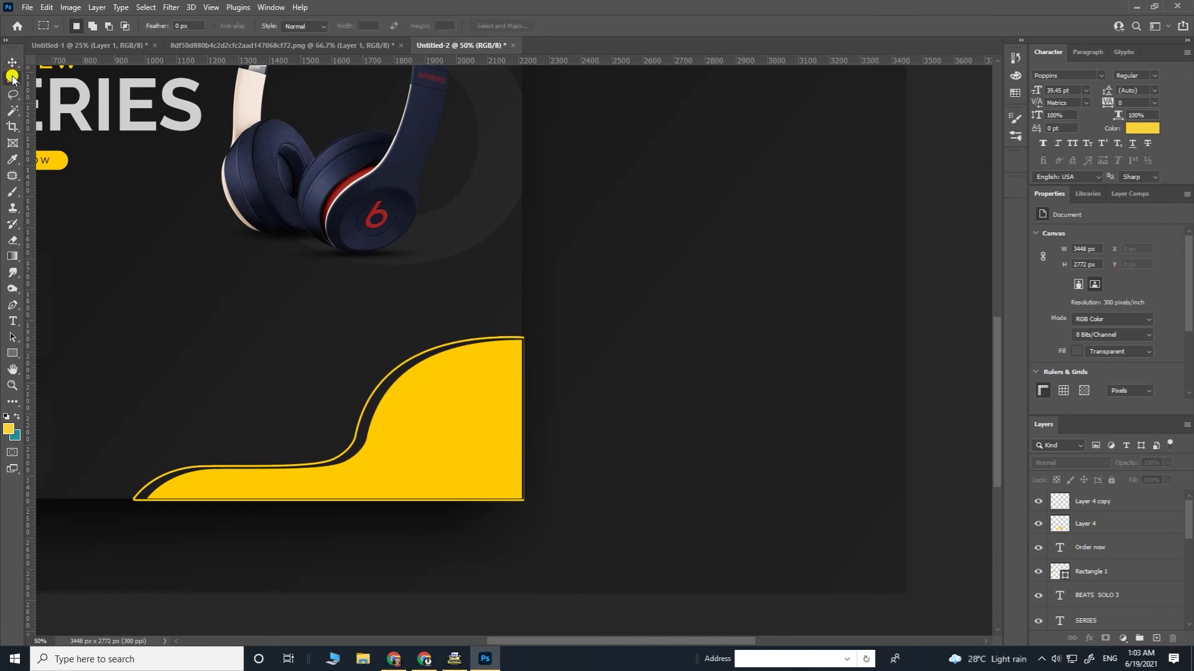
pyautogui.moveTo(446, 302); pyautogui.dragTo(587, 221)
pyautogui.moveTo(275, 474); pyautogui.dragTo(356, 429)
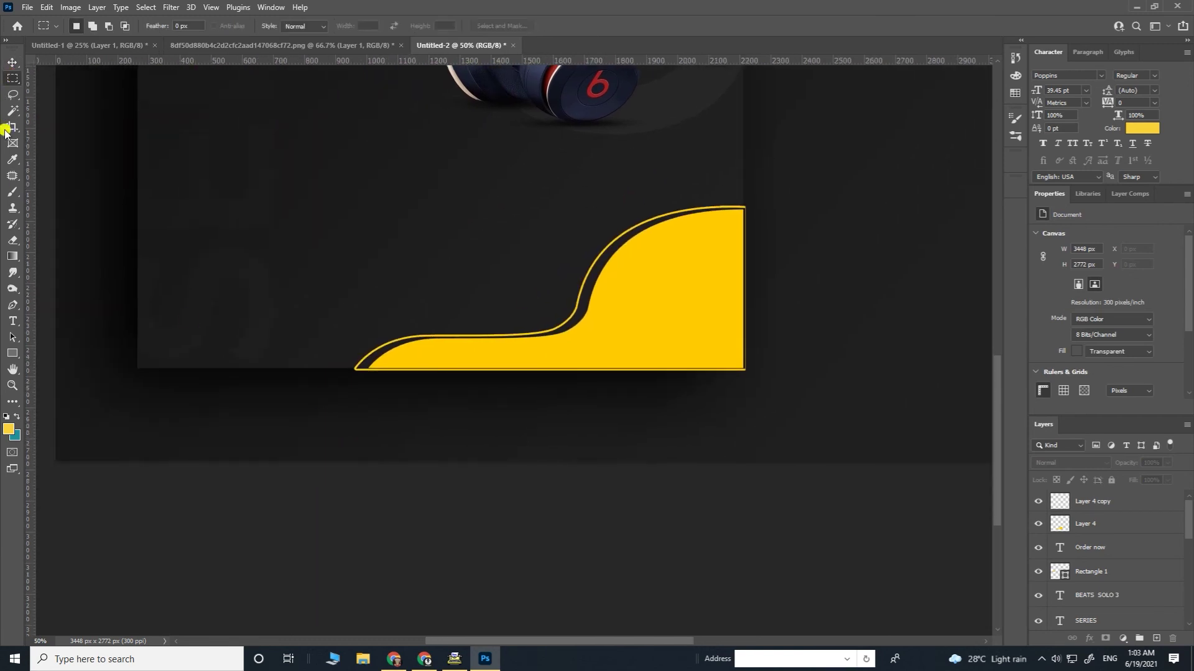
pyautogui.hotkey('ctrl', '-')
pyautogui.hotkey('ctrl', '-')
pyautogui.moveTo(284, 405); pyautogui.dragTo(776, 354)
pyautogui.scroll(2, 777, 336)
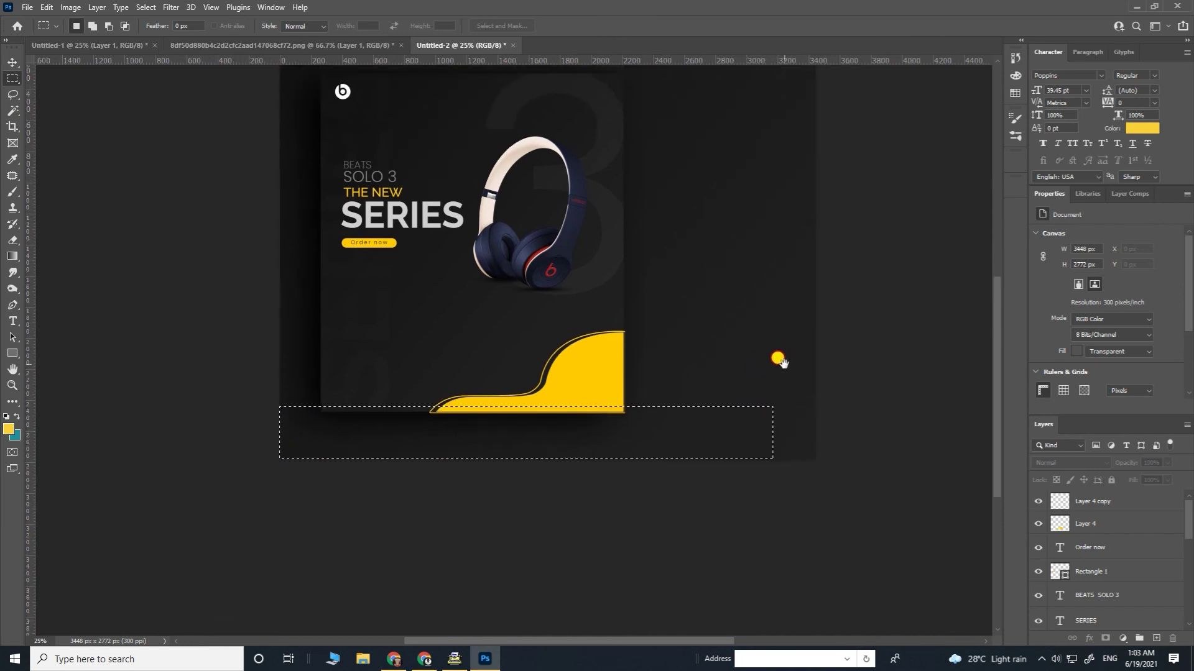
pyautogui.click(1098, 522)
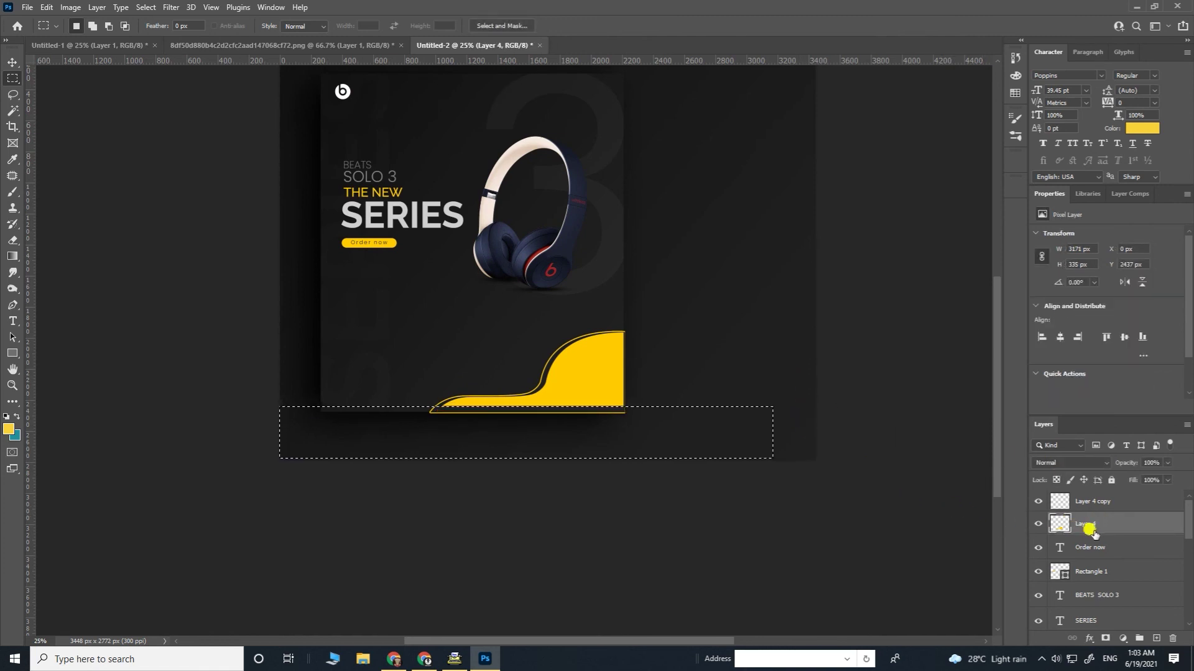
pyautogui.scroll(-1, 1096, 523)
pyautogui.scroll(1, 1099, 504)
pyautogui.click(1100, 505)
# Delete the outline's vertical segment at the card's right edge from Layer 4 copy and clear the selection.
pyautogui.moveTo(707, 248); pyautogui.dragTo(613, 465)
pyautogui.press('Delete')
pyautogui.hotkey('ctrl', 'd')
# Nudge the remaining wavy outline on Layer 4 copy slightly upward, away from the yellow corner shape.
pyautogui.hotkey('ctrl', '+')
pyautogui.hotkey('ctrl', '+')
pyautogui.hotkey('ctrl', '+')
pyautogui.click(12, 63)
pyautogui.press('Up')
pyautogui.press('Up')
pyautogui.press('Up')
pyautogui.press('Up')
pyautogui.press('Up')
pyautogui.press('Up')
pyautogui.press('Up')
pyautogui.press('Up')
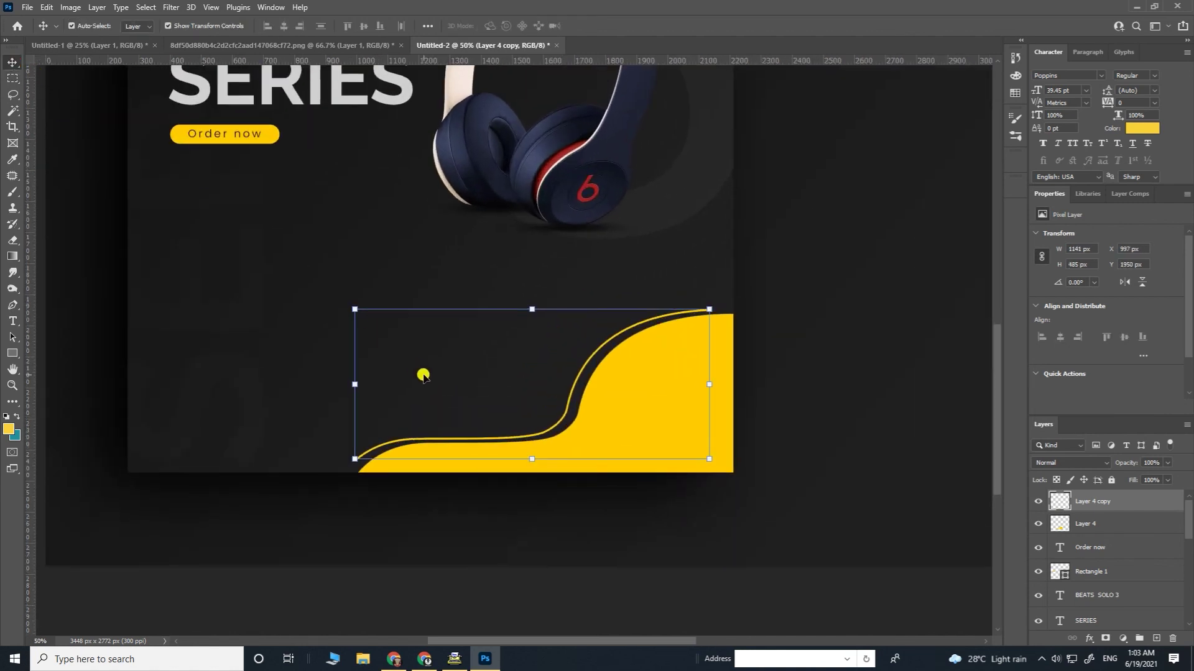
pyautogui.press('Up')
pyautogui.press('Up')
pyautogui.click(785, 297)
# Review the overall headphone composition, checking the headline, yellow corner and shadow against the dark backdrop.
pyautogui.hotkey('ctrl', '-')
pyautogui.hotkey('ctrl', '-')
pyautogui.hotkey('ctrl', '-')
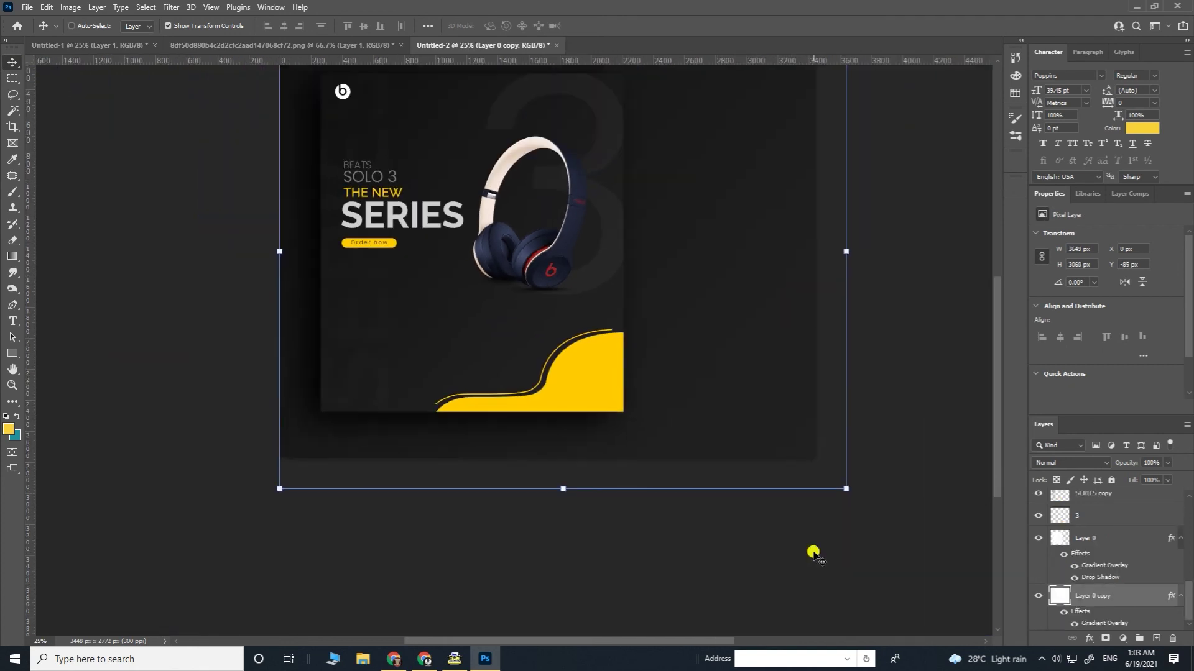
pyautogui.click(826, 457)
pyautogui.hotkey('ctrl', '+')
pyautogui.hotkey('ctrl', '+')
pyautogui.moveTo(810, 448); pyautogui.dragTo(782, 402)
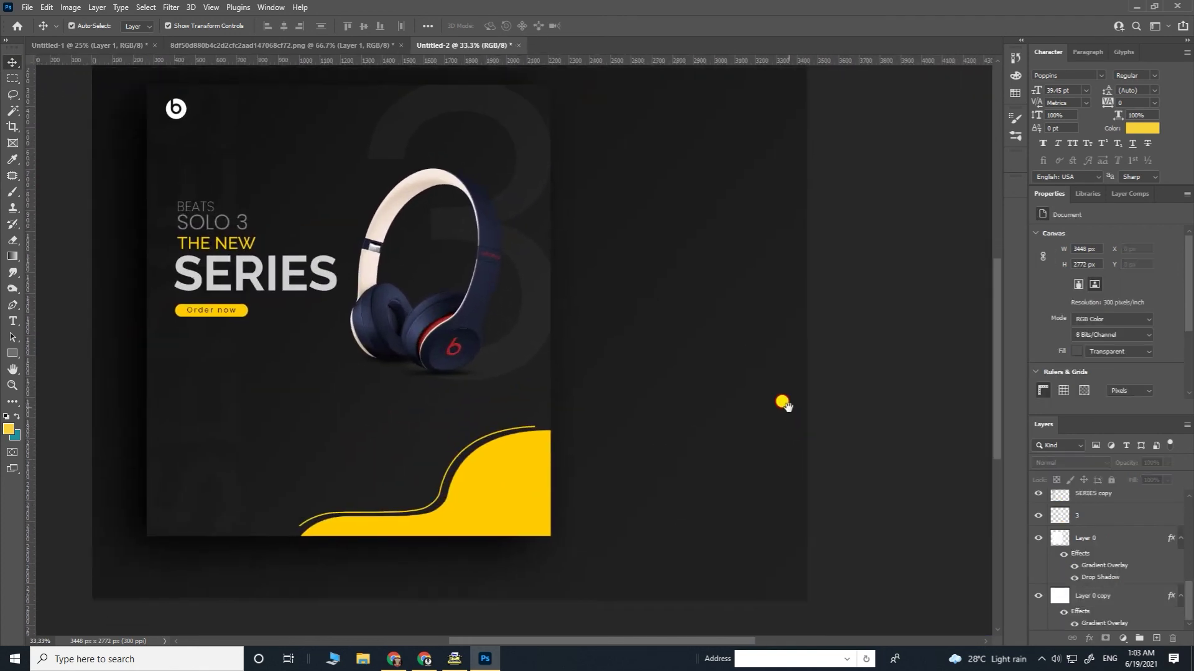
pyautogui.hotkey('ctrl', '-')
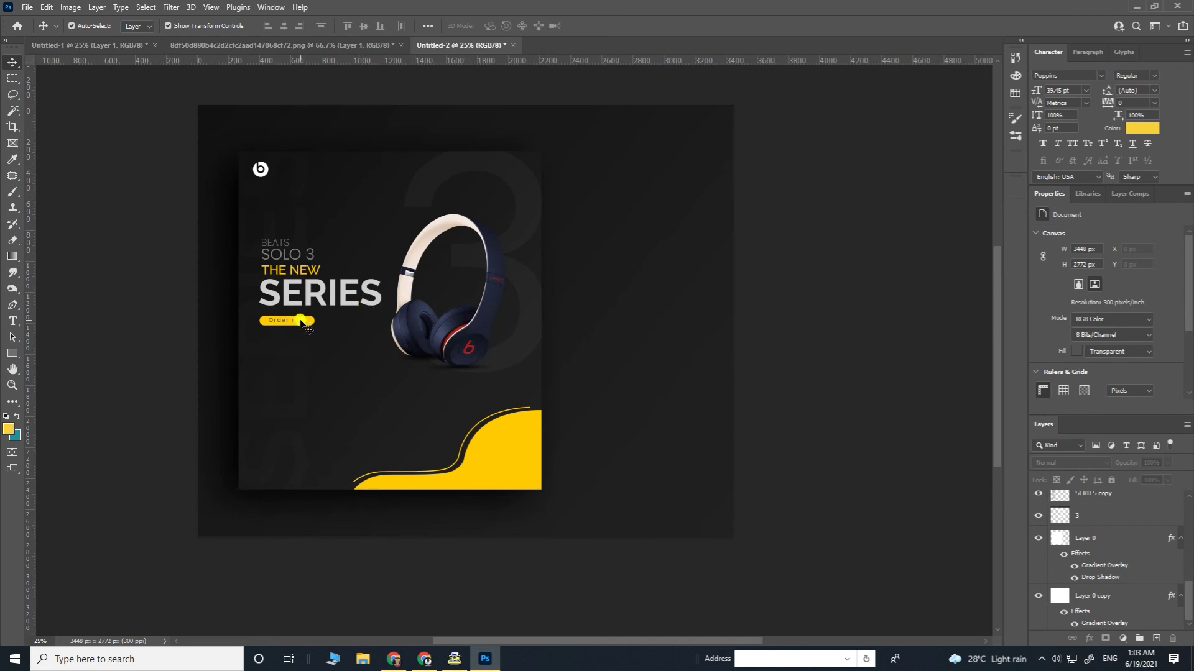
pyautogui.click(311, 302)
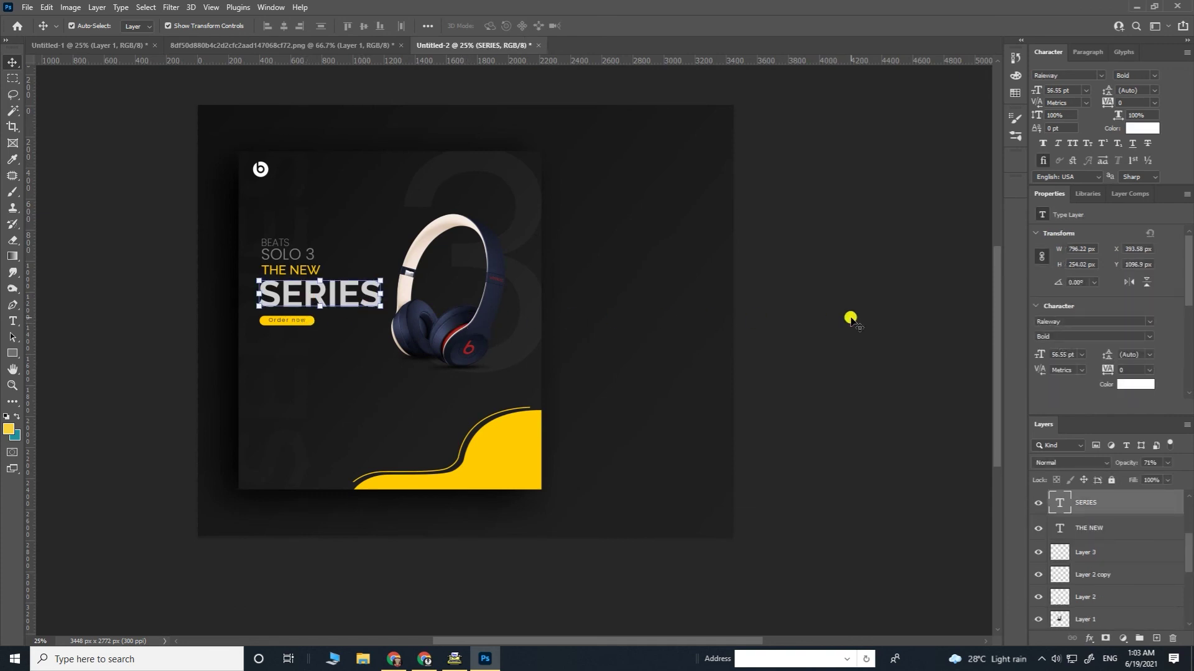
pyautogui.click(861, 318)
pyautogui.hotkey('ctrl', '+')
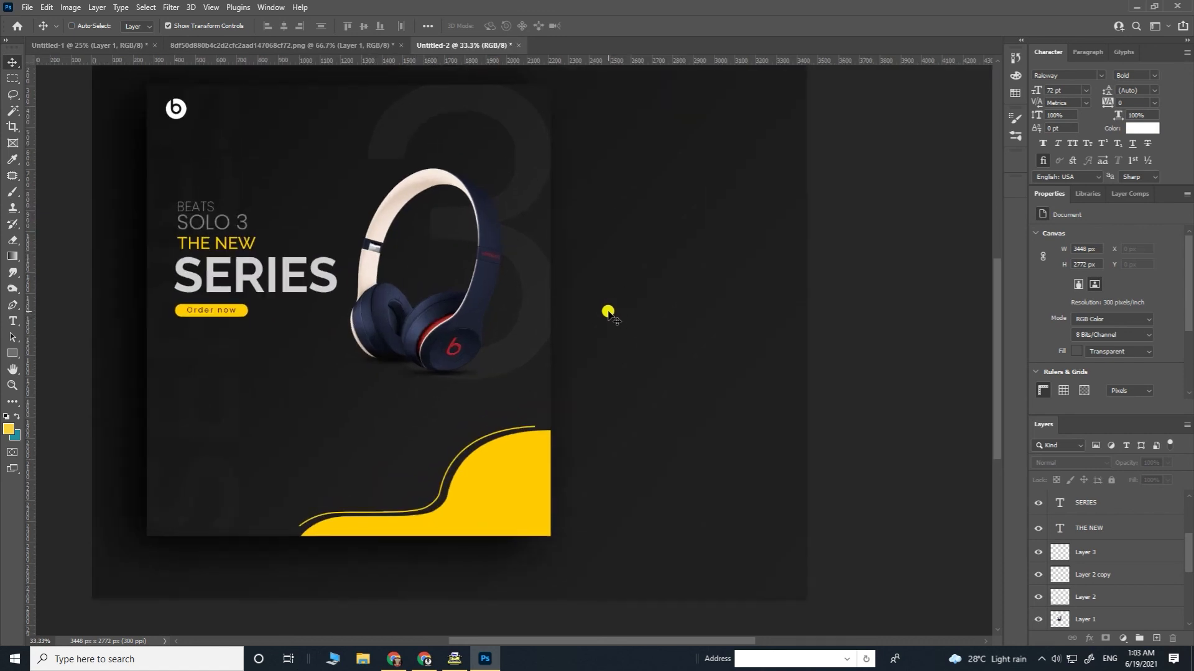
# Duplicate the headphone with its shadow layers beside the card and enlarge the copy to about 1963 × 2523 px.
pyautogui.click(428, 339)
pyautogui.moveTo(428, 339); pyautogui.dragTo(737, 423)
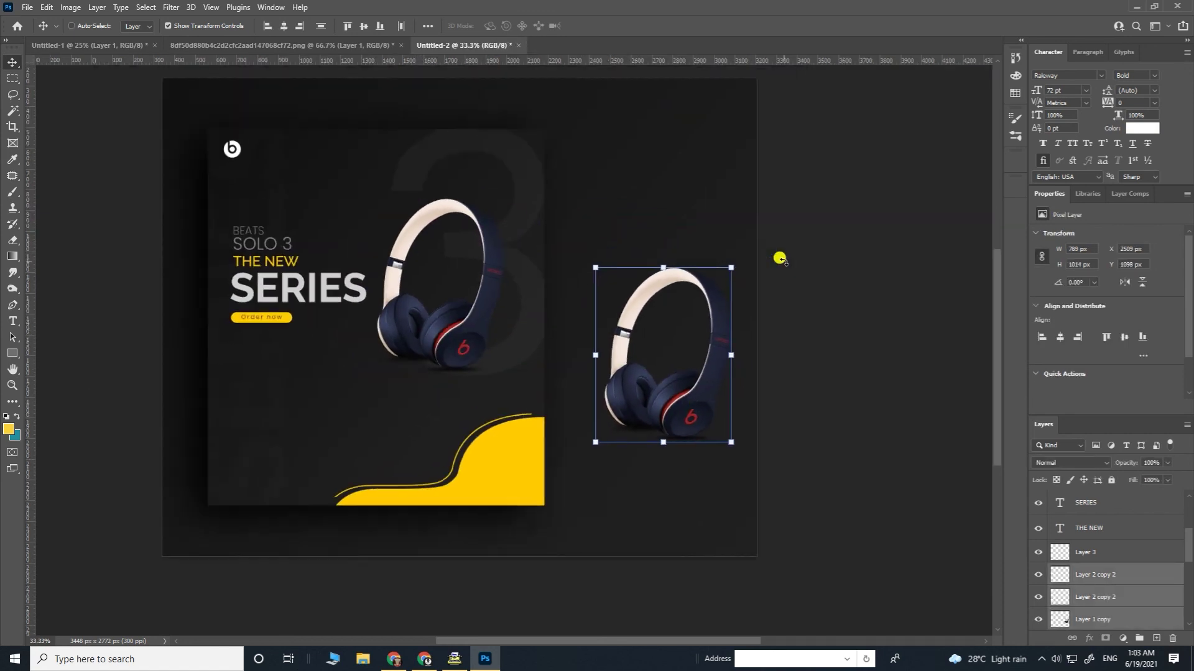
pyautogui.hotkey('ctrl', '-')
pyautogui.moveTo(644, 300); pyautogui.dragTo(832, 189)
pyautogui.moveTo(603, 351); pyautogui.dragTo(532, 390)
pyautogui.press('Return')
# Move the enlarged headphone and its shadow layers behind the card, directly above the backdrop layer.
pyautogui.hotkey('ctrl', 'shift', '[')
pyautogui.hotkey('ctrl', ']')
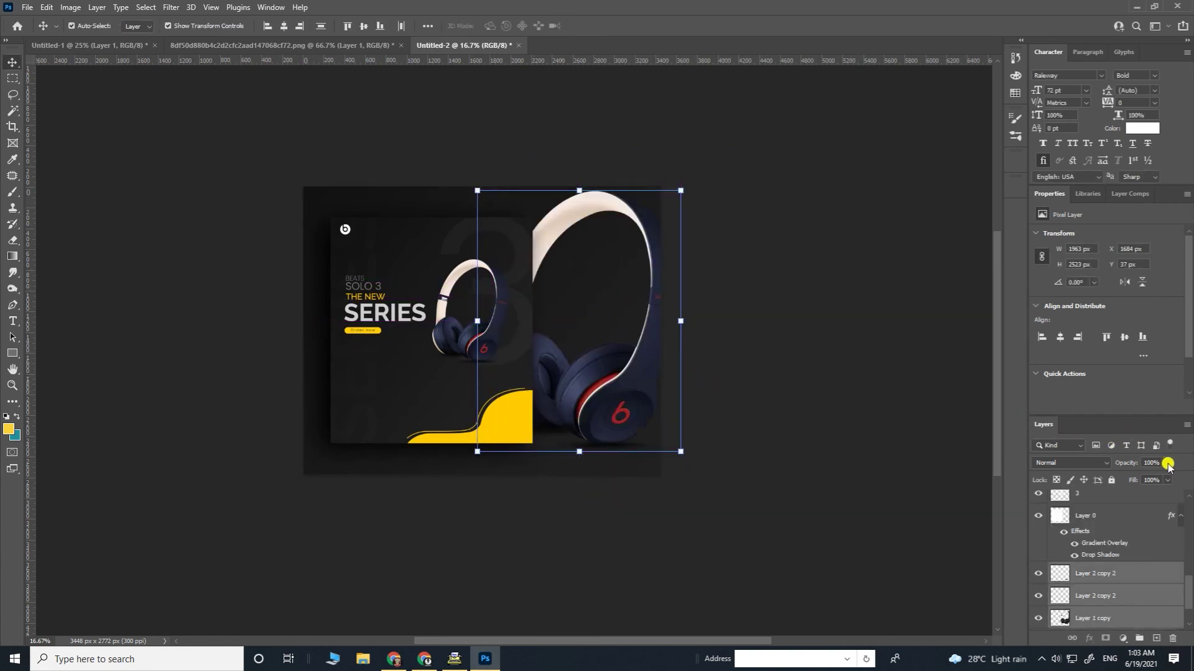
pyautogui.click(794, 421)
# Try Layer 1 copy at about 26% opacity and return it to 100%.
pyautogui.click(650, 397)
pyautogui.click(1167, 464)
pyautogui.moveTo(1157, 480); pyautogui.dragTo(1131, 481)
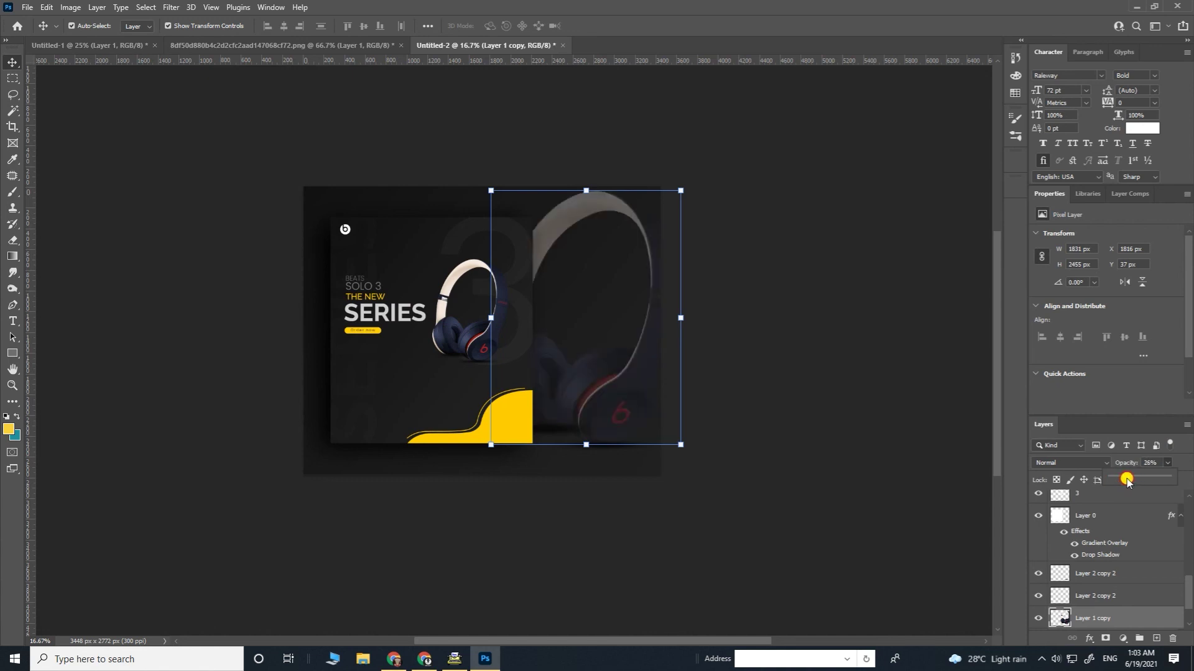
pyautogui.moveTo(1127, 479); pyautogui.dragTo(1186, 475)
pyautogui.click(813, 467)
# Add a Photo Filter adjustment above Layer 1 copy with a black color and 100% density.
pyautogui.scroll(-2, 1117, 609)
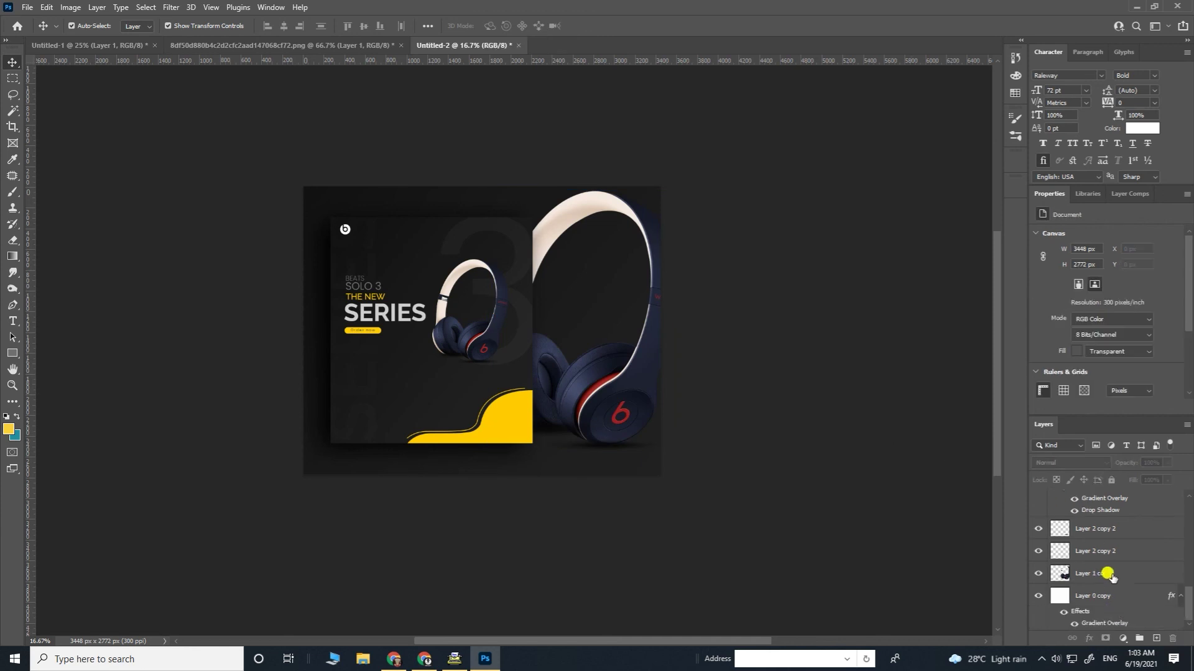
pyautogui.click(1108, 574)
pyautogui.click(1122, 638)
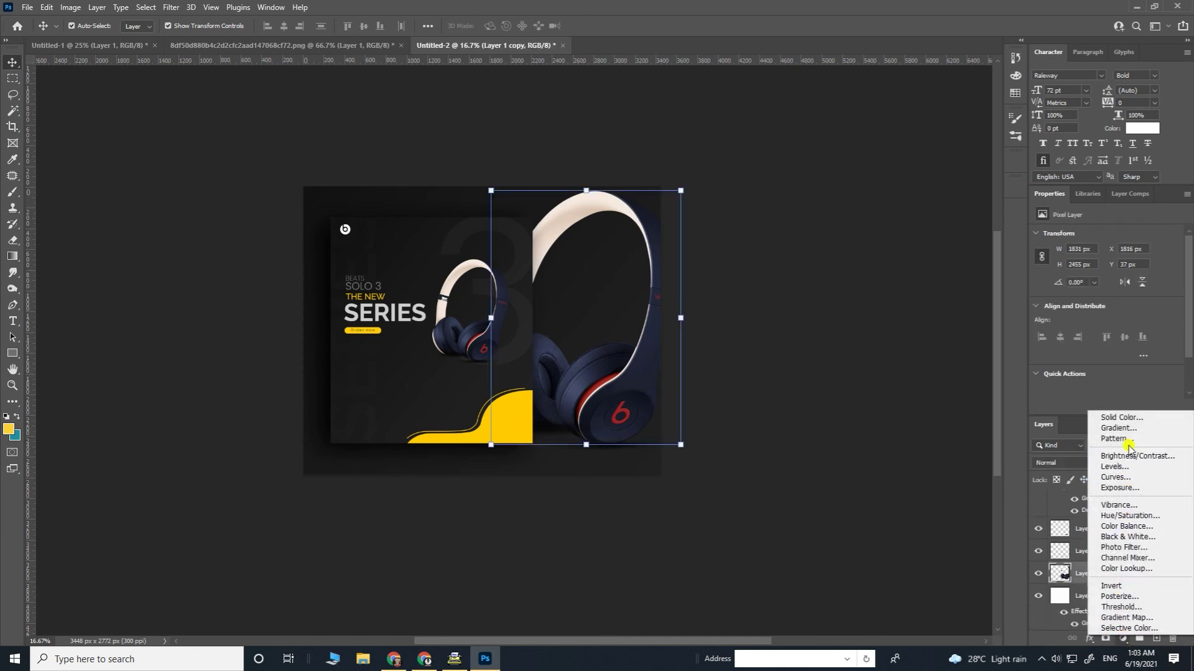
pyautogui.click(1139, 548)
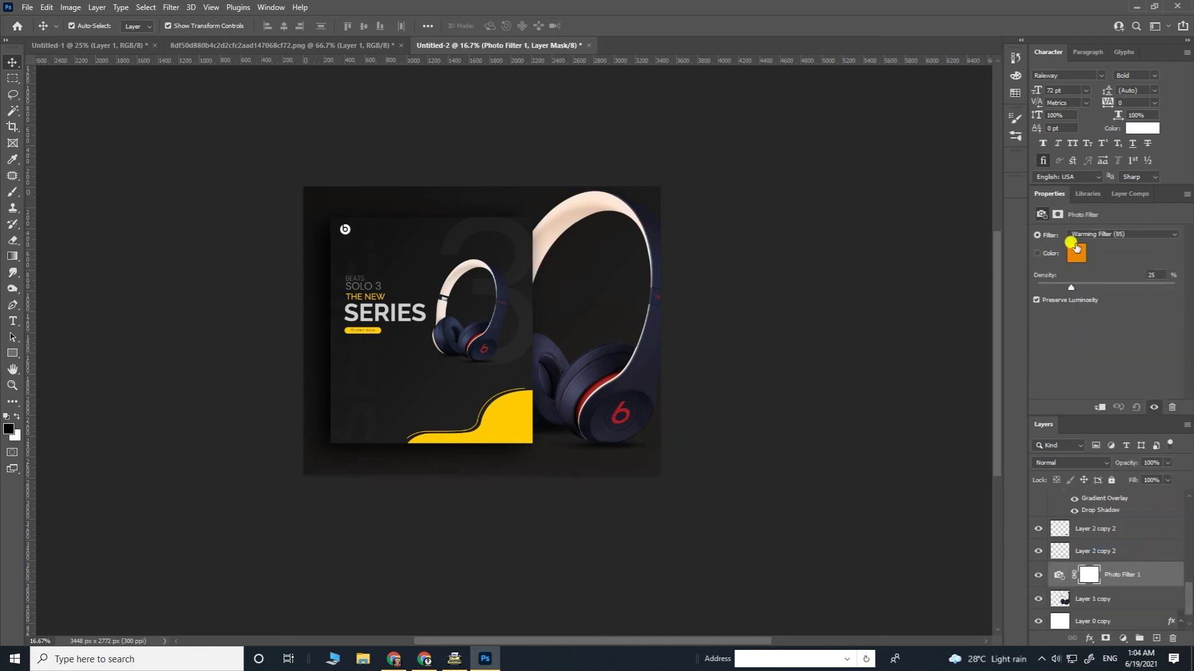
pyautogui.click(1037, 253)
pyautogui.click(1074, 254)
pyautogui.moveTo(873, 497); pyautogui.dragTo(855, 516)
pyautogui.click(1142, 360)
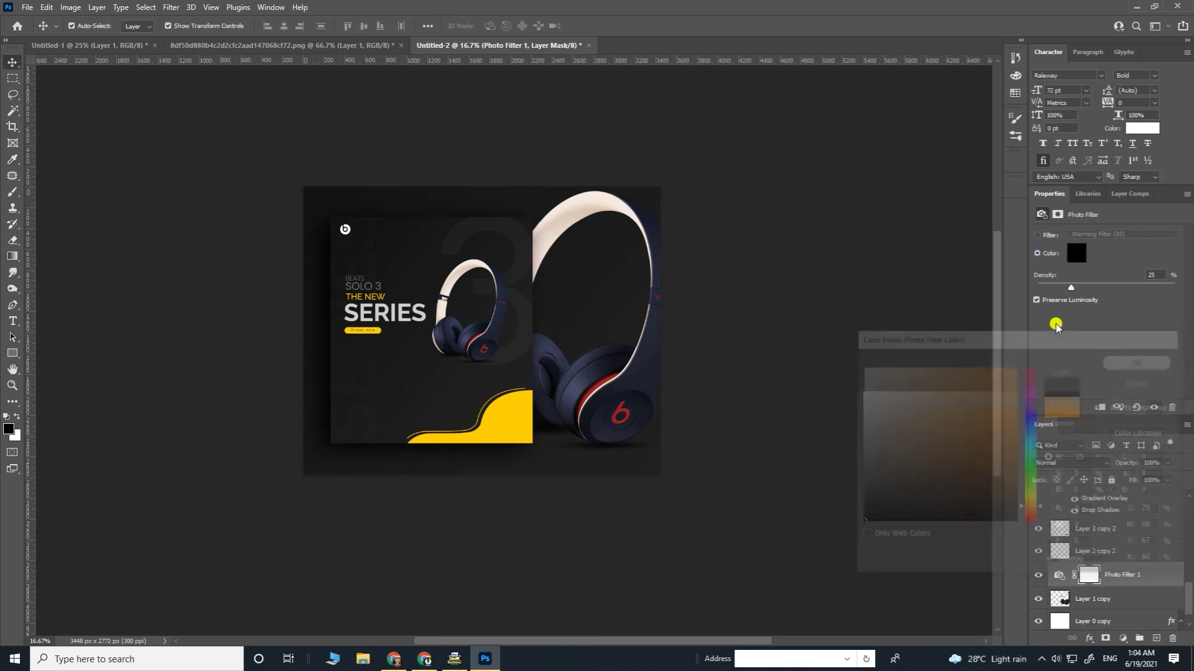
pyautogui.moveTo(1068, 289); pyautogui.dragTo(1190, 279)
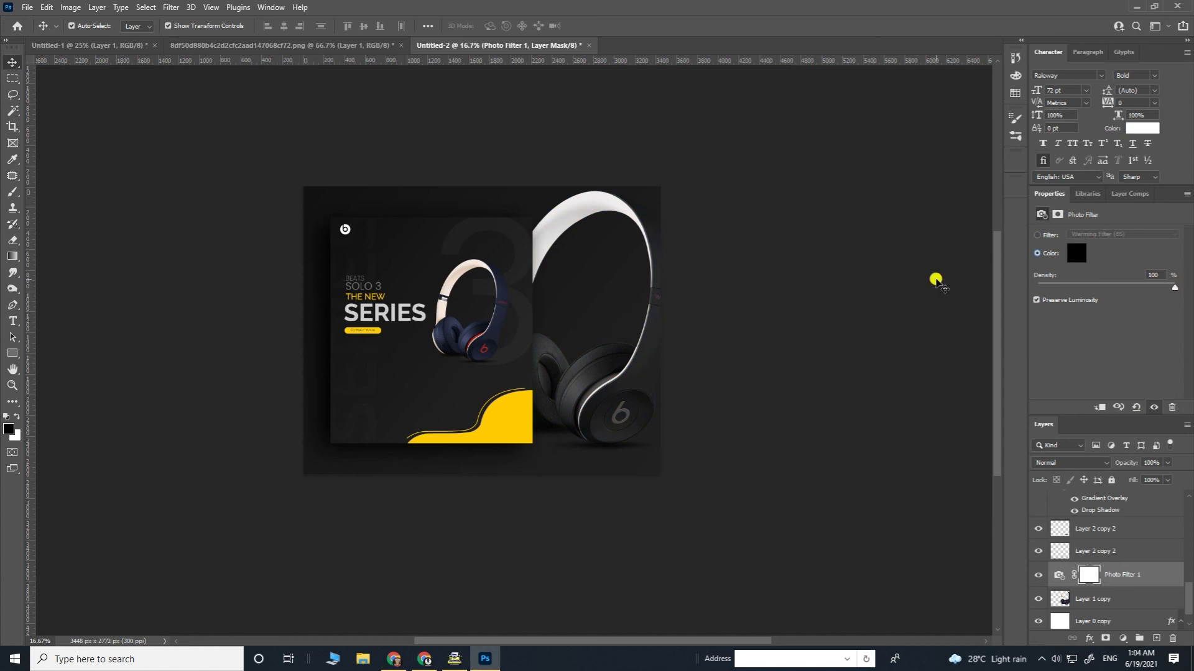
# Lower the opacity of the enlarged headphone on Layer 1 copy to 25%.
pyautogui.moveTo(1167, 464)
pyautogui.mouseDown()
pyautogui.moveTo(1130, 477)
pyautogui.moveTo(1185, 478)
pyautogui.mouseUp()
pyautogui.click(1151, 580)
pyautogui.click(1136, 597)
pyautogui.click(1168, 463)
pyautogui.moveTo(1162, 481)
pyautogui.mouseDown()
pyautogui.moveTo(1129, 477)
pyautogui.moveTo(1161, 479)
pyautogui.mouseUp()
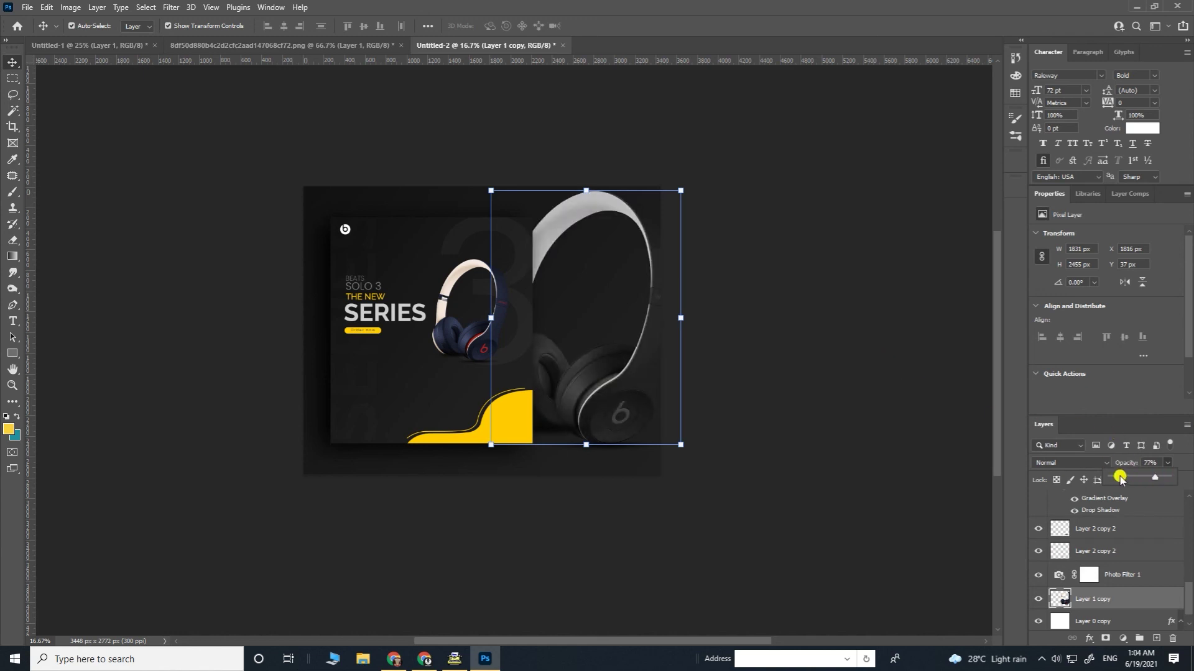
pyautogui.moveTo(1127, 478); pyautogui.dragTo(1115, 477)
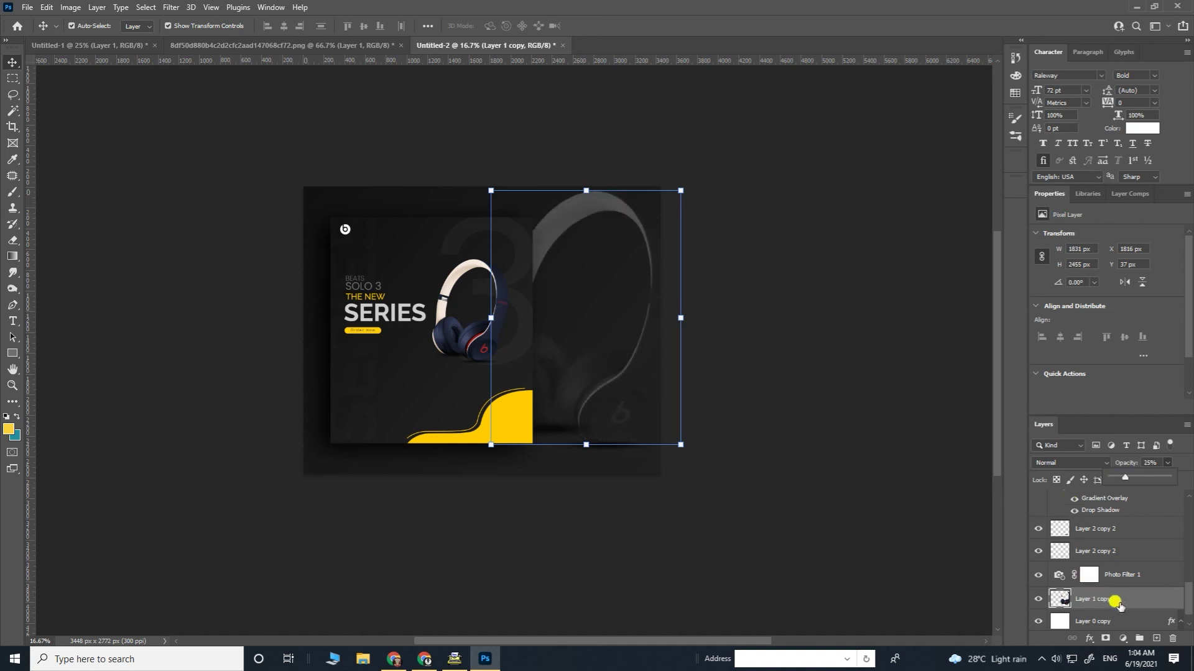
# Delete the two Layer 2 copy 2 shadow layers beneath the enlarged headphone.
pyautogui.scroll(-1, 1113, 603)
pyautogui.click(877, 442)
pyautogui.hotkey('ctrl', '+')
pyautogui.hotkey('ctrl', '+')
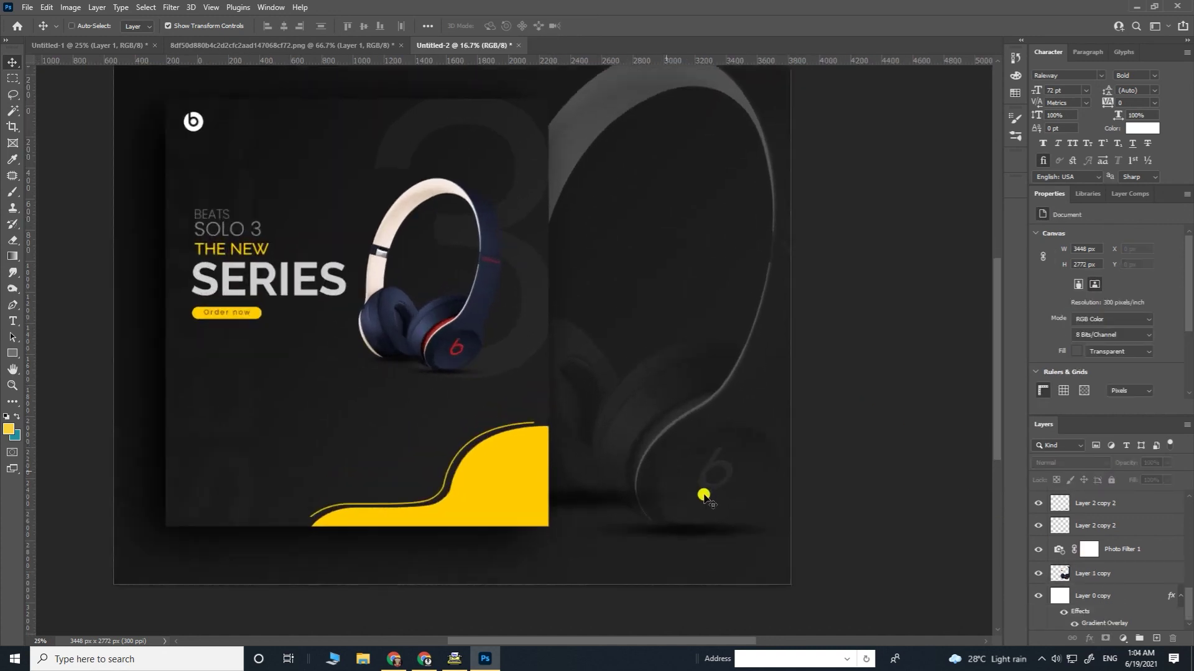
pyautogui.keyDown('ctrl'); pyautogui.click(643, 528); pyautogui.keyUp('ctrl')
pyautogui.press('Delete')
pyautogui.click(725, 501)
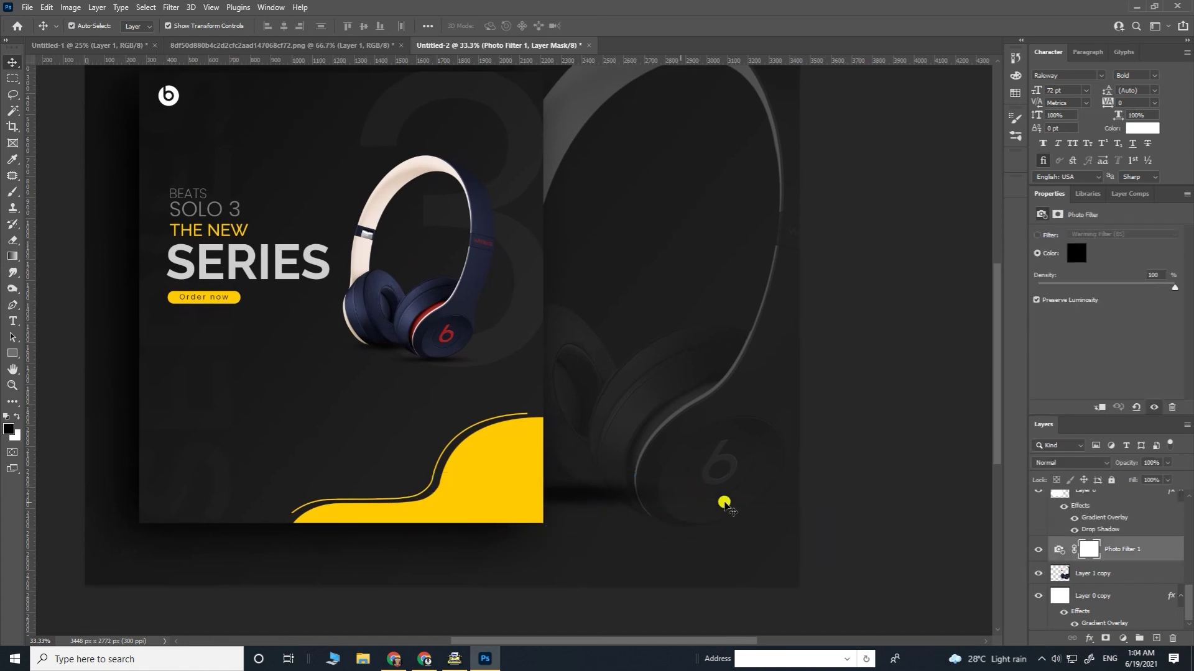